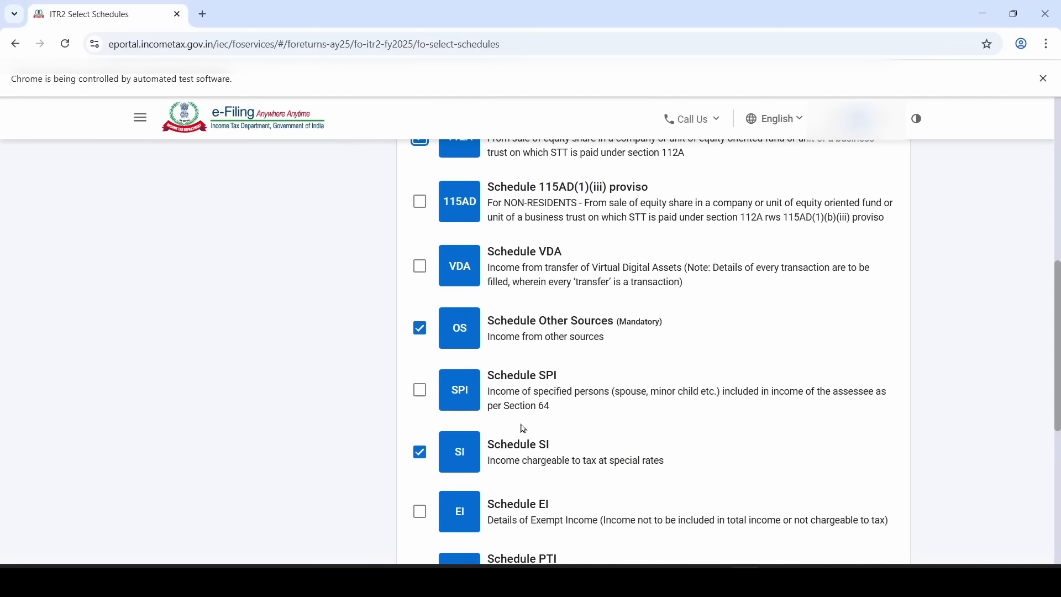
Tick Schedule FSI and Schedule TR in the Income list, bringing the selection to 17
{"action": "scroll", "coordinate": [518, 419], "scroll_direction": "down", "scroll_amount": 2}
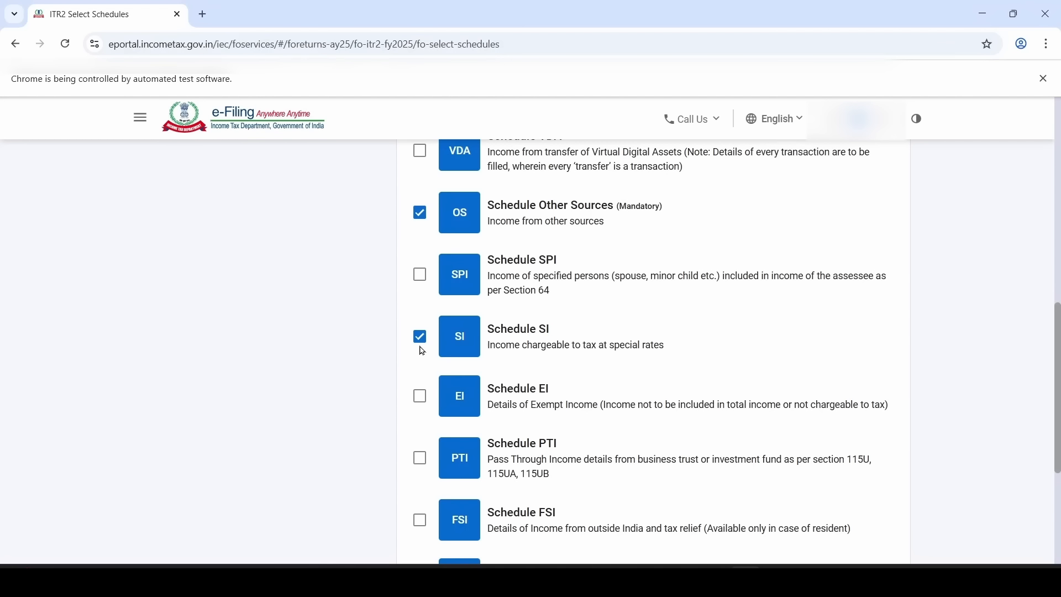
{"action": "scroll", "coordinate": [423, 352], "scroll_direction": "down", "scroll_amount": 2}
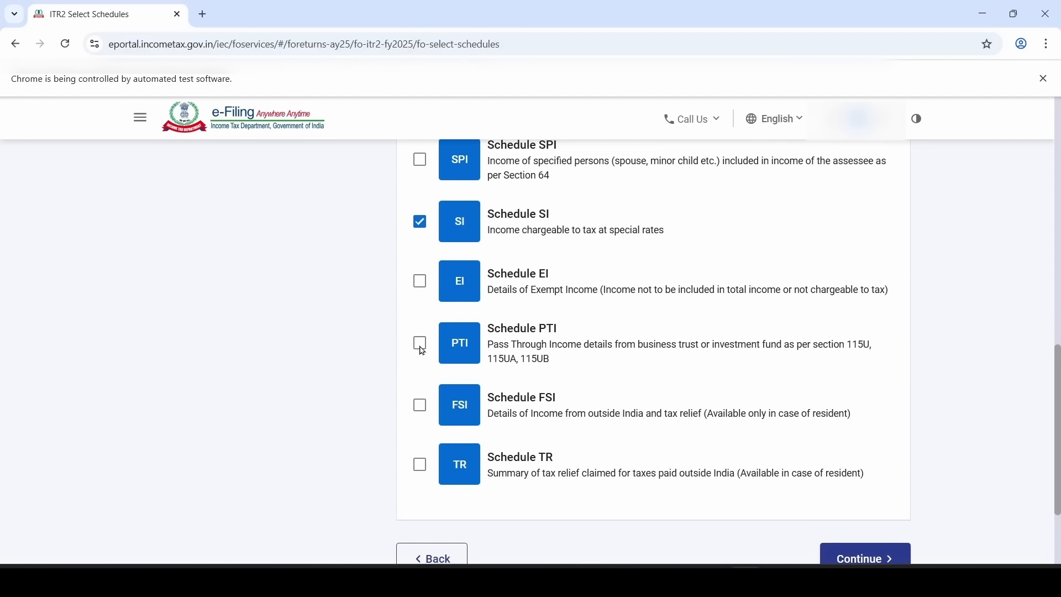
{"action": "left_click", "coordinate": [421, 412]}
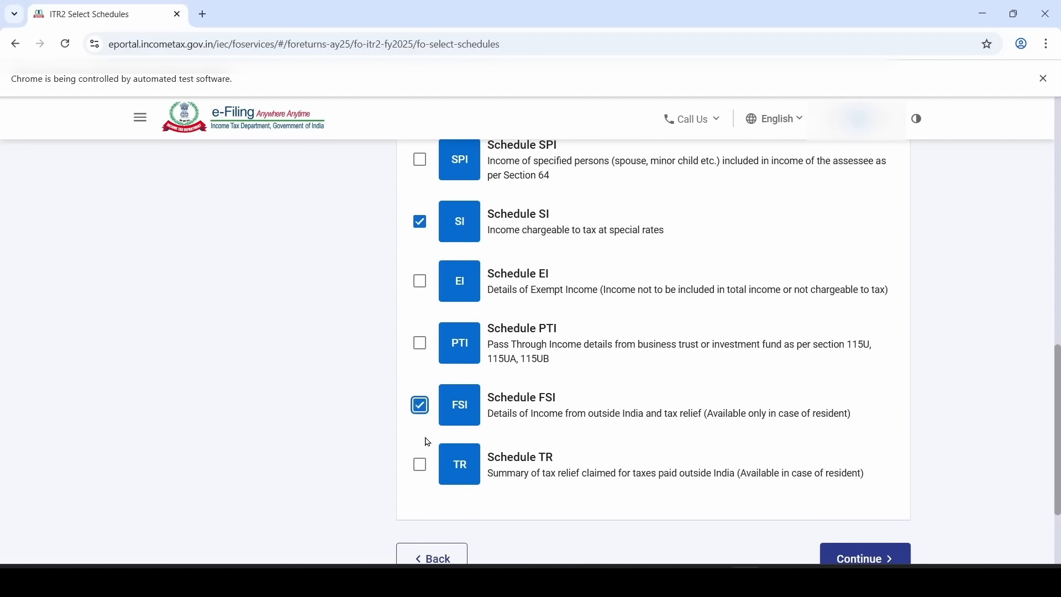
{"action": "left_click", "coordinate": [421, 465]}
{"action": "scroll", "coordinate": [558, 496], "scroll_direction": "up", "scroll_amount": 8}
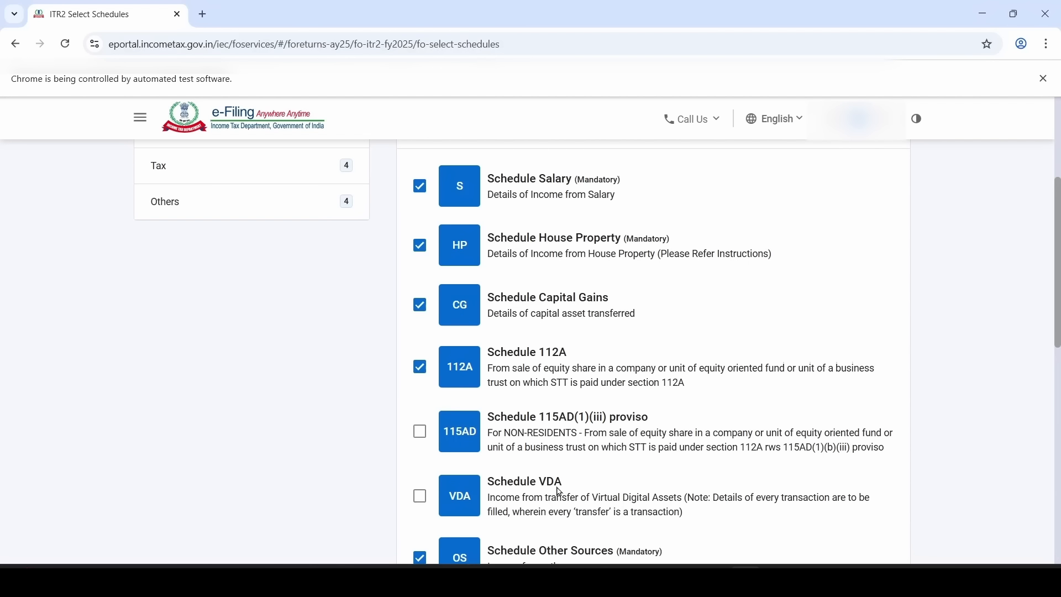
{"action": "scroll", "coordinate": [560, 492], "scroll_direction": "down", "scroll_amount": 4}
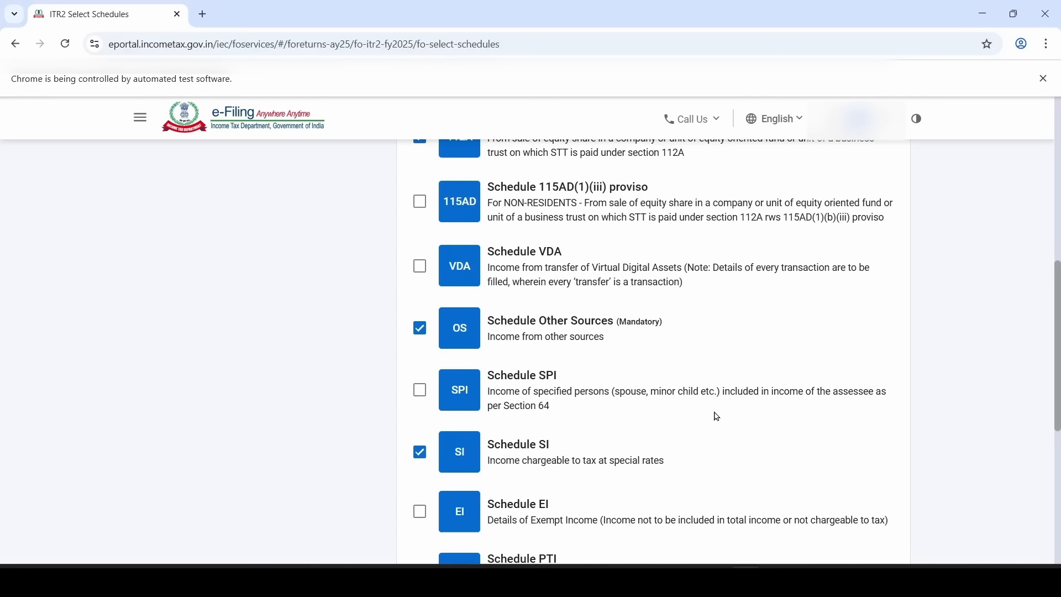
{"action": "scroll", "coordinate": [500, 473], "scroll_direction": "down", "scroll_amount": 2}
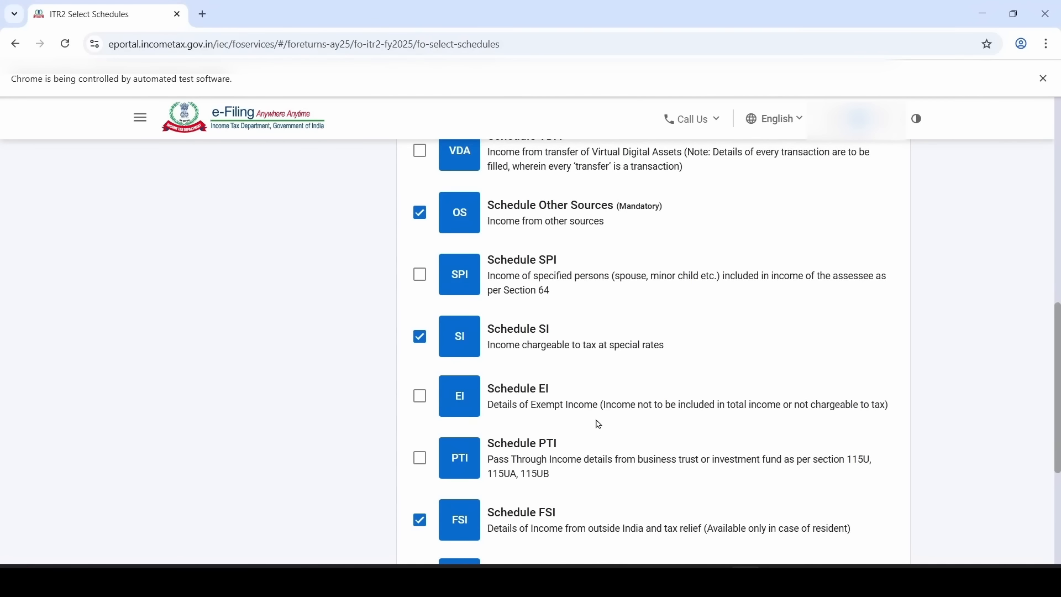
{"action": "scroll", "coordinate": [599, 425], "scroll_direction": "up", "scroll_amount": 9}
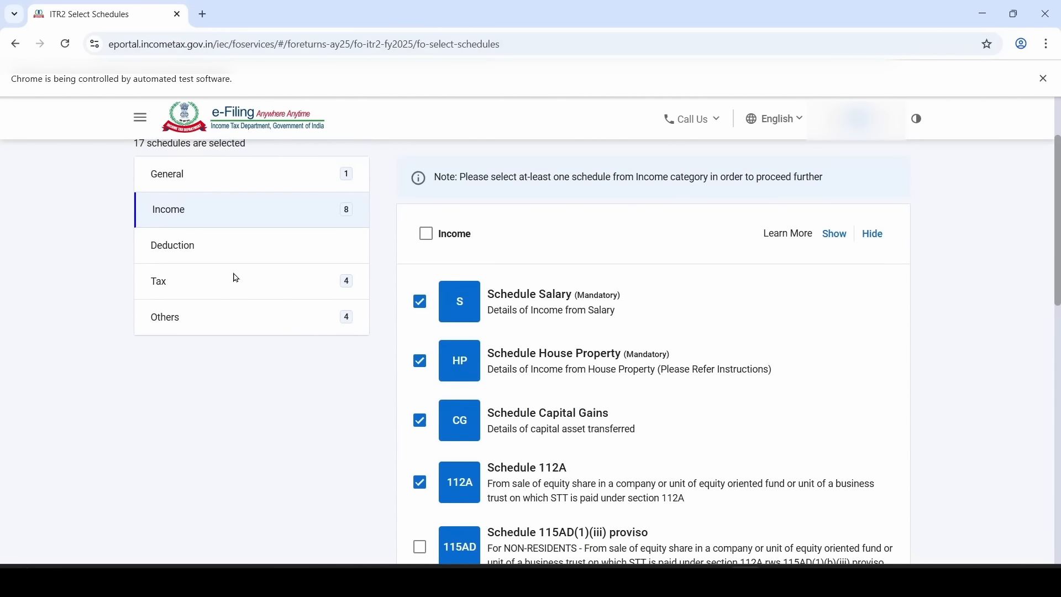
Tick the deduction schedules 80D, VI-A and 80C under Deduction
{"action": "left_click", "coordinate": [238, 254]}
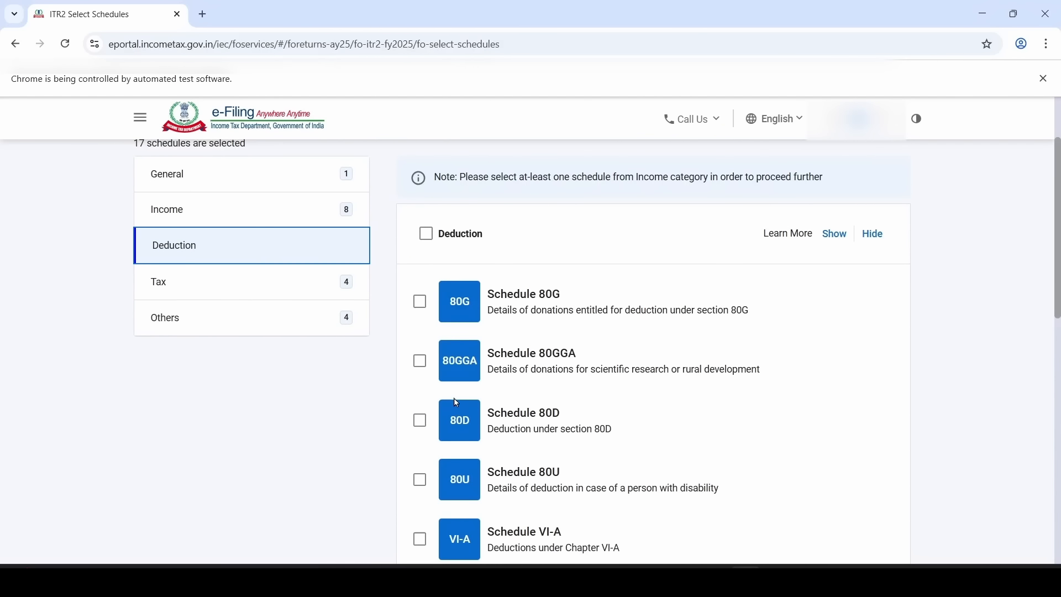
{"action": "left_click", "coordinate": [424, 427]}
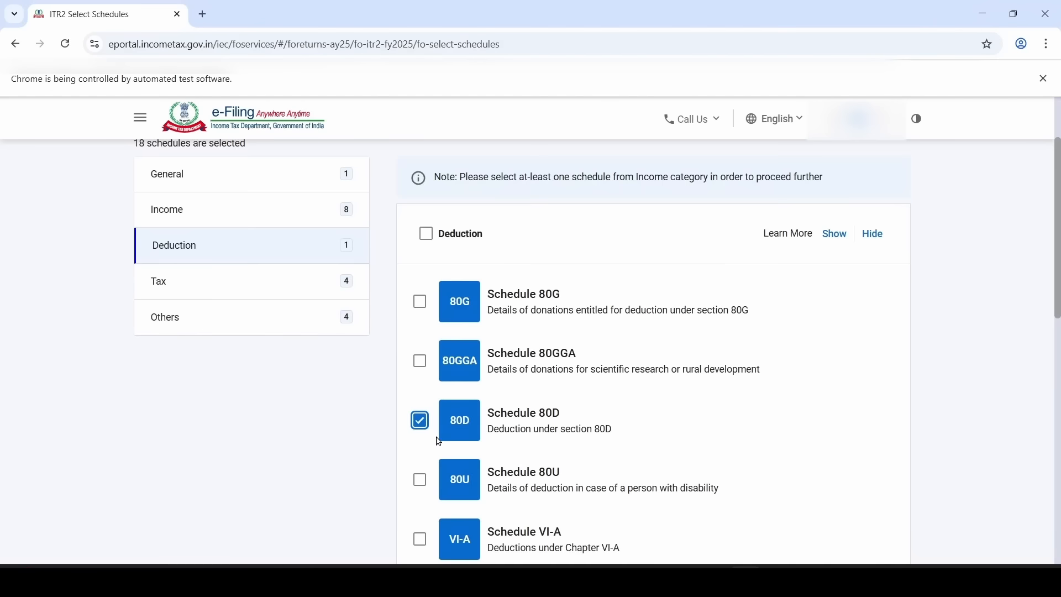
{"action": "scroll", "coordinate": [424, 430], "scroll_direction": "down", "scroll_amount": 2}
{"action": "left_click", "coordinate": [423, 427]}
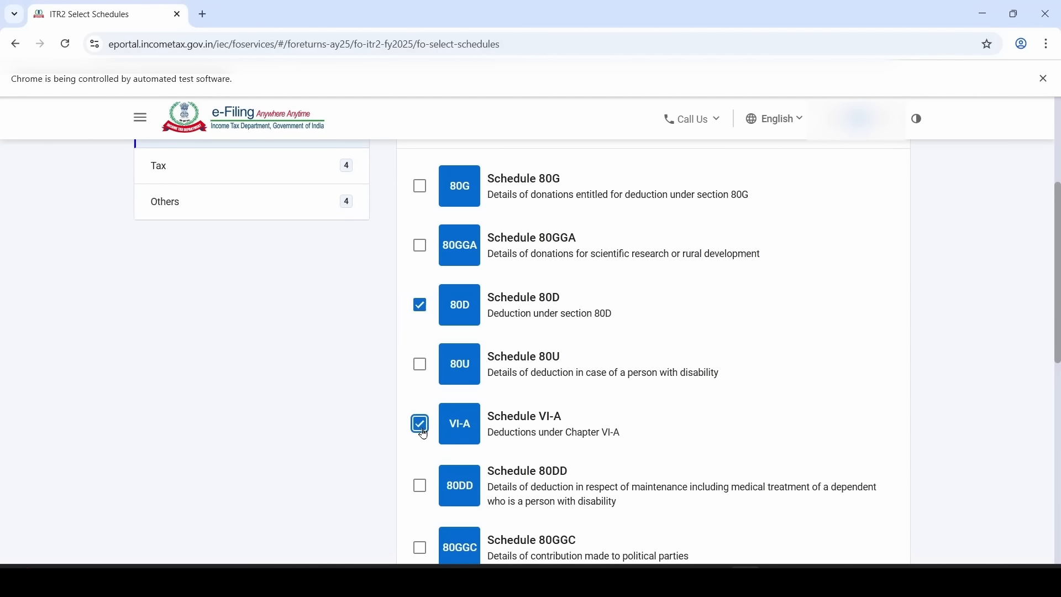
{"action": "scroll", "coordinate": [466, 454], "scroll_direction": "down", "scroll_amount": 2}
{"action": "scroll", "coordinate": [466, 455], "scroll_direction": "down", "scroll_amount": 2}
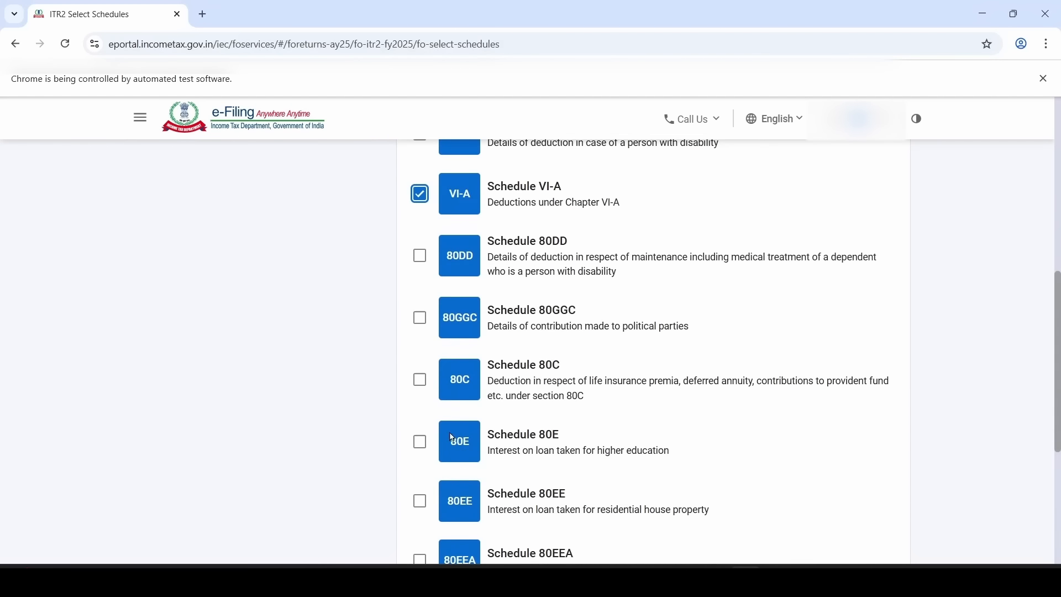
{"action": "left_click", "coordinate": [423, 386]}
Return to the top of the list and show the Tax schedules
{"action": "scroll", "coordinate": [501, 441], "scroll_direction": "up", "scroll_amount": 2}
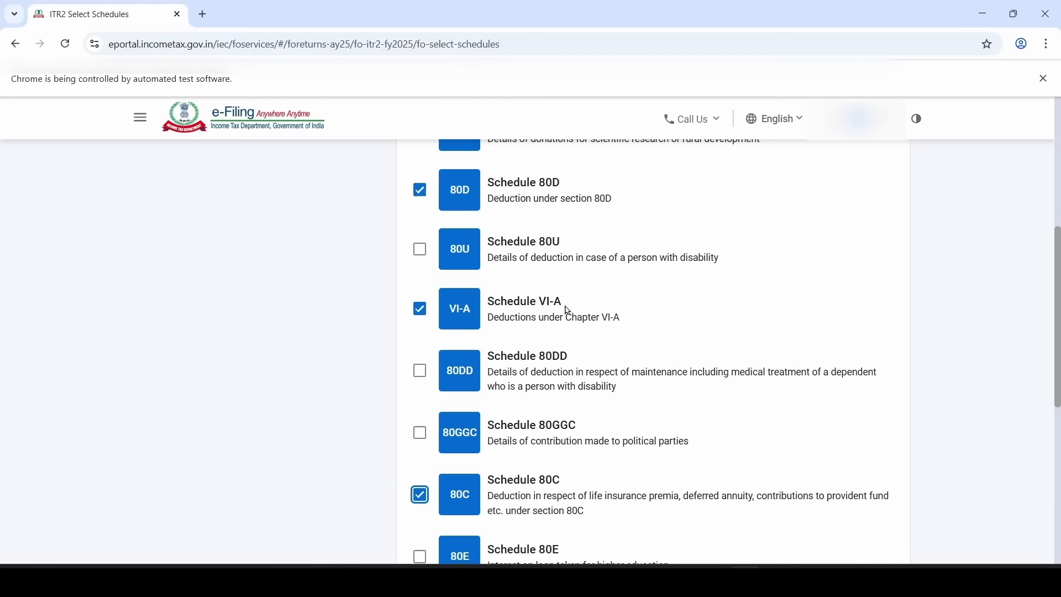
{"action": "scroll", "coordinate": [428, 457], "scroll_direction": "up", "scroll_amount": 2}
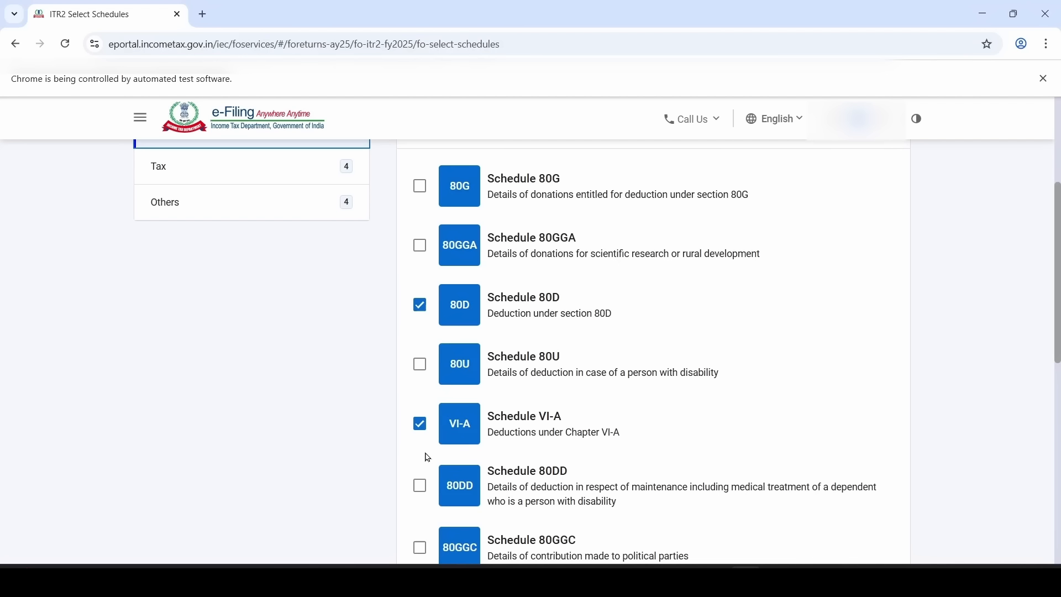
{"action": "scroll", "coordinate": [470, 392], "scroll_direction": "up", "scroll_amount": 2}
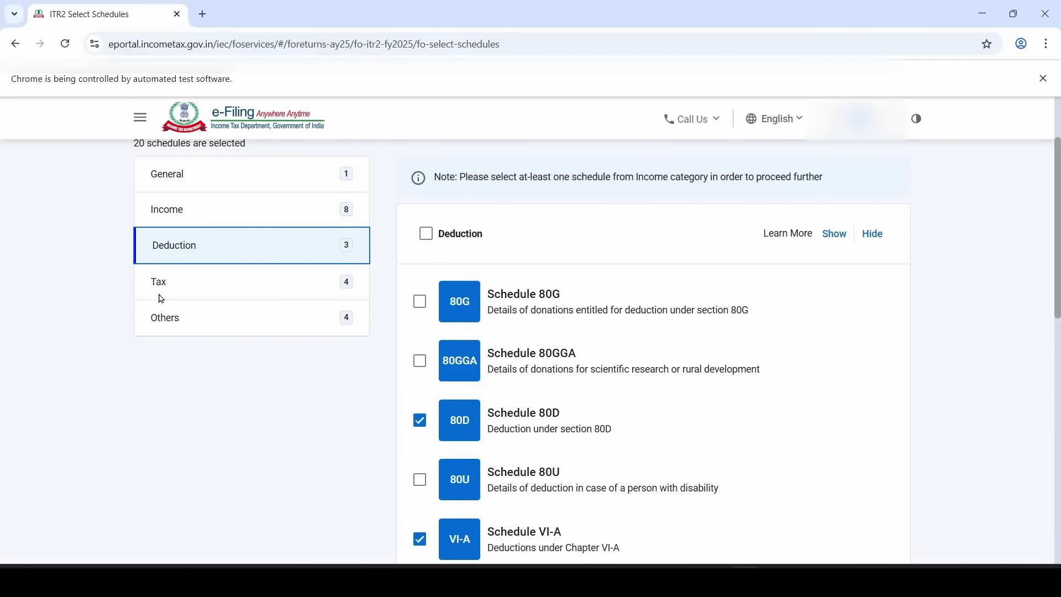
{"action": "left_click", "coordinate": [248, 291]}
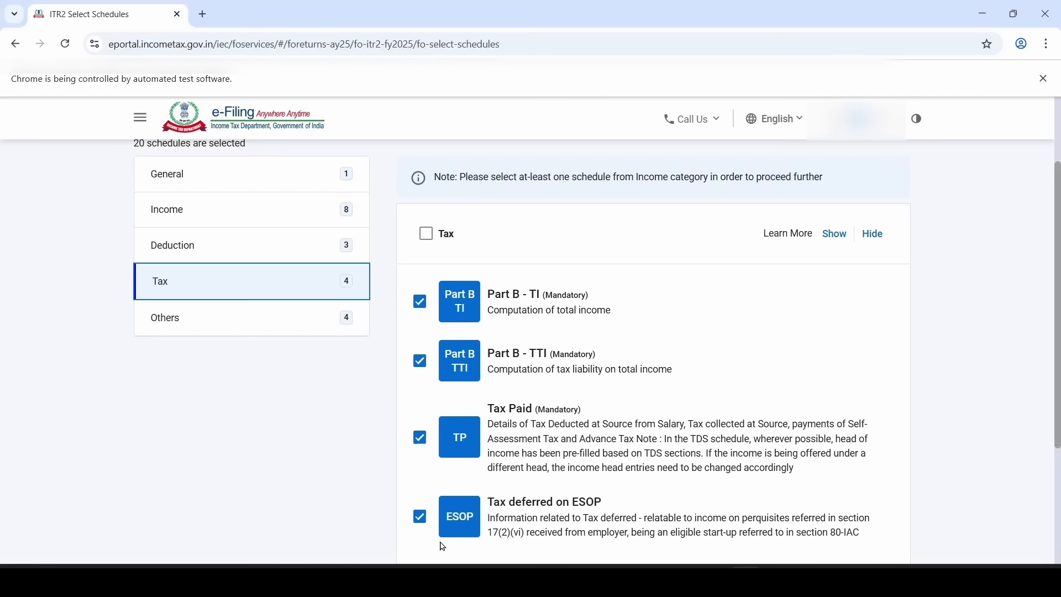
Untick Tax deferred on ESOP and tick Schedule FA for foreign assets under Others
{"action": "left_click", "coordinate": [420, 520]}
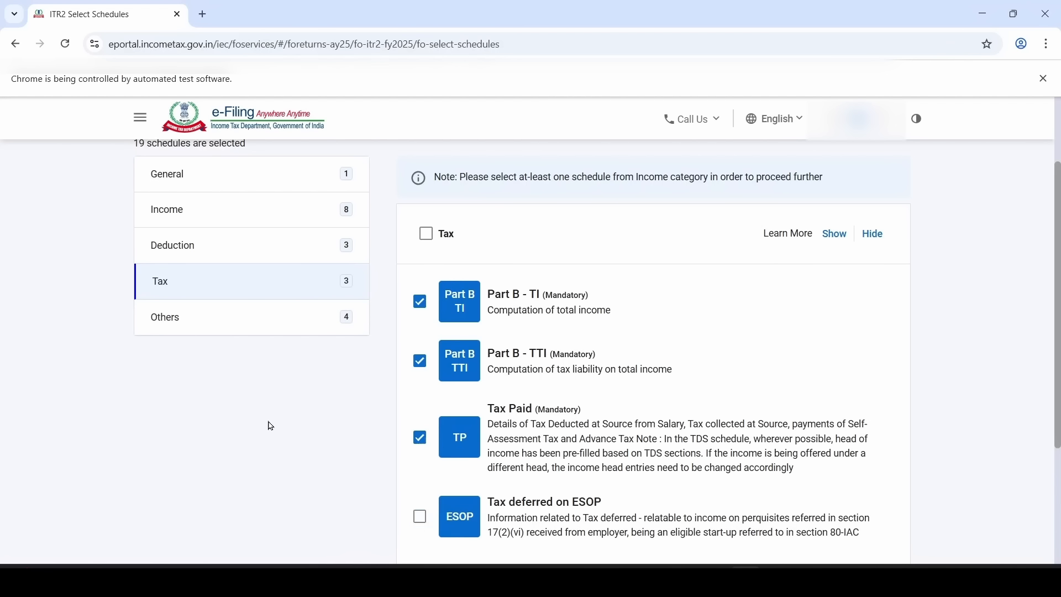
{"action": "left_click", "coordinate": [237, 326]}
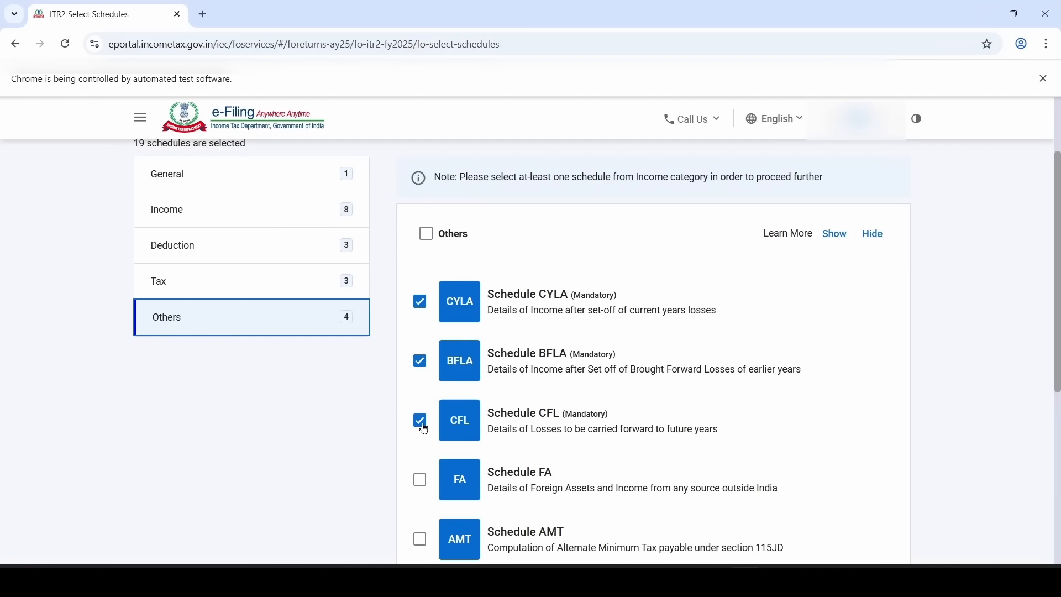
{"action": "scroll", "coordinate": [424, 429], "scroll_direction": "down", "scroll_amount": 2}
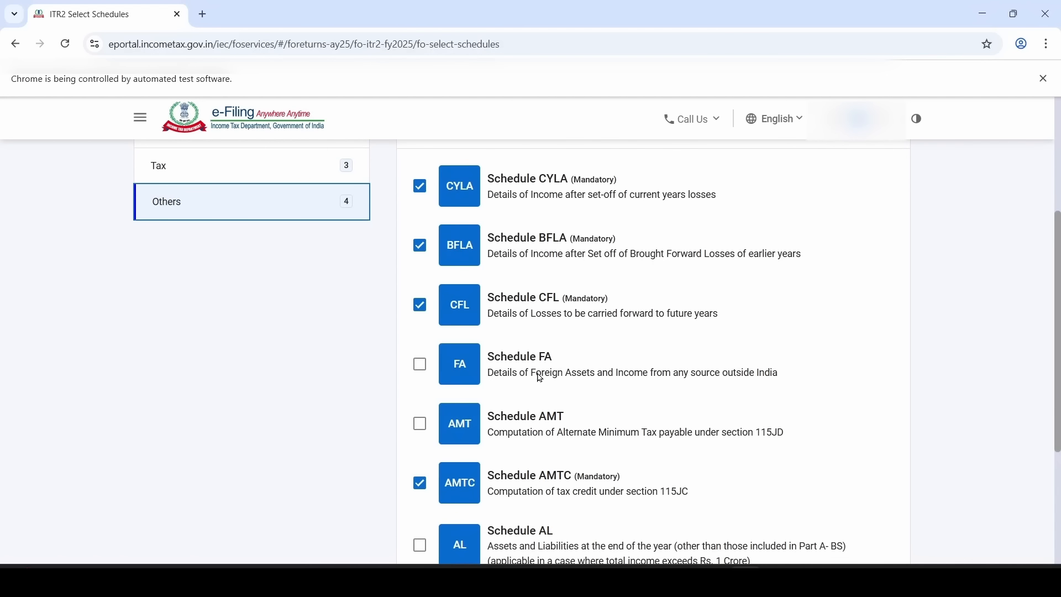
{"action": "left_click", "coordinate": [421, 366]}
{"action": "scroll", "coordinate": [453, 405], "scroll_direction": "down", "scroll_amount": 2}
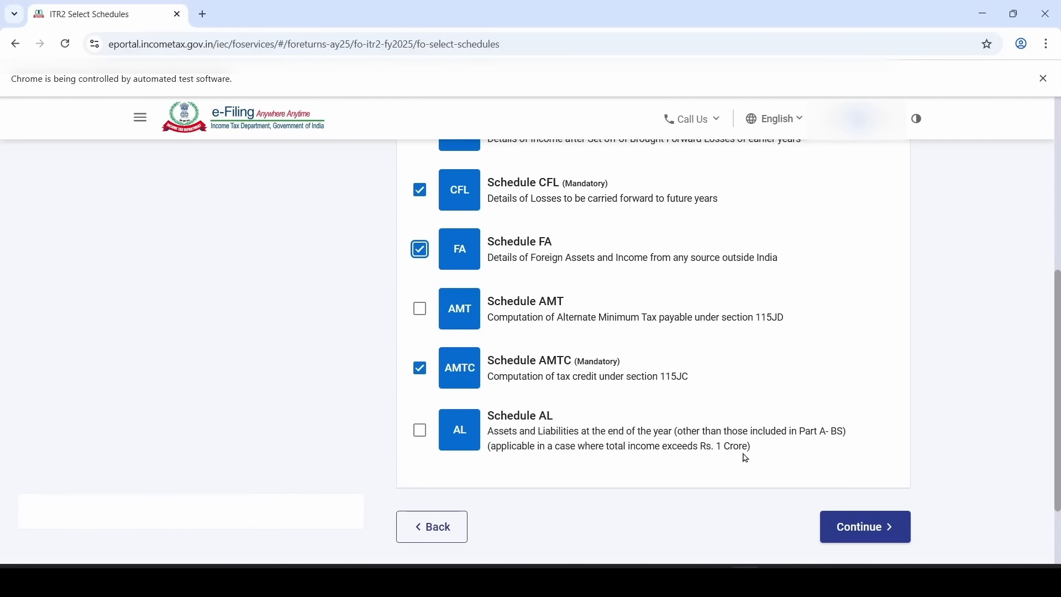
{"action": "scroll", "coordinate": [745, 456], "scroll_direction": "up", "scroll_amount": 4}
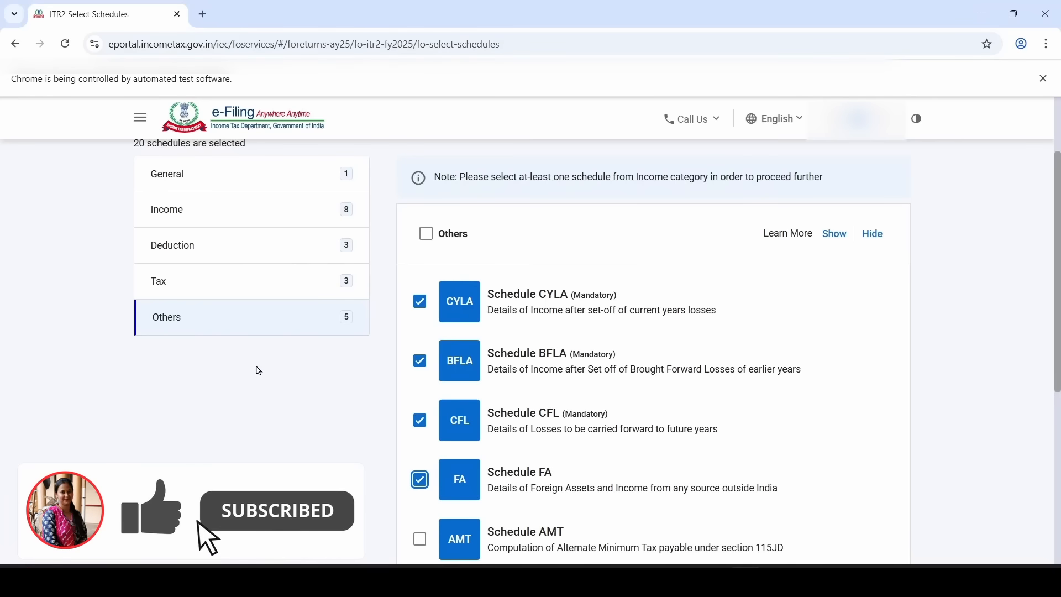
{"action": "scroll", "coordinate": [258, 372], "scroll_direction": "down", "scroll_amount": 6}
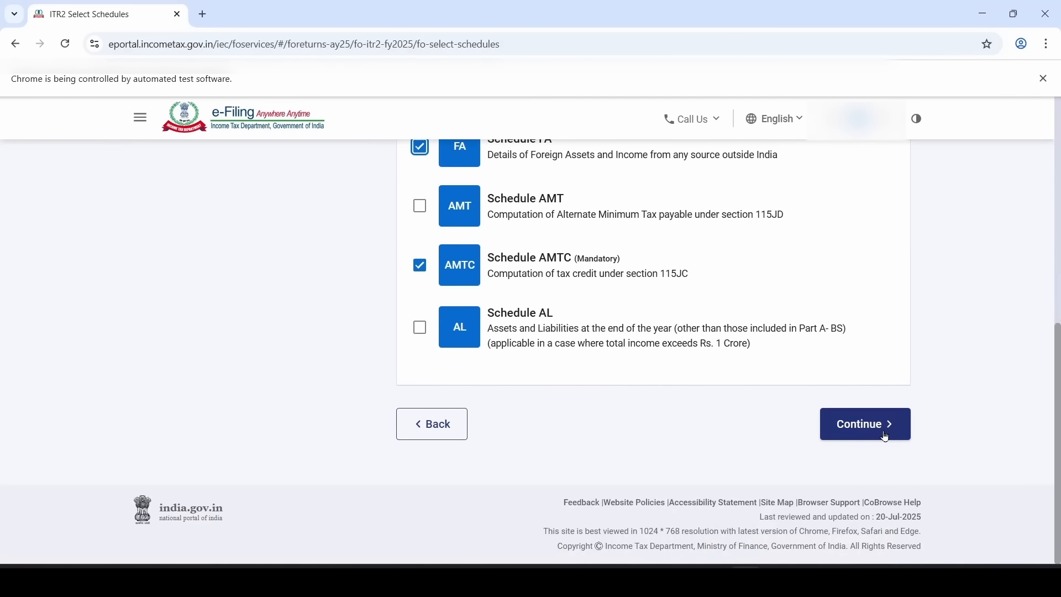
Confirm the 20 schedules, skip the questions, dismiss the pre-fill notice and open Part A – General Information
{"action": "left_click", "coordinate": [884, 437]}
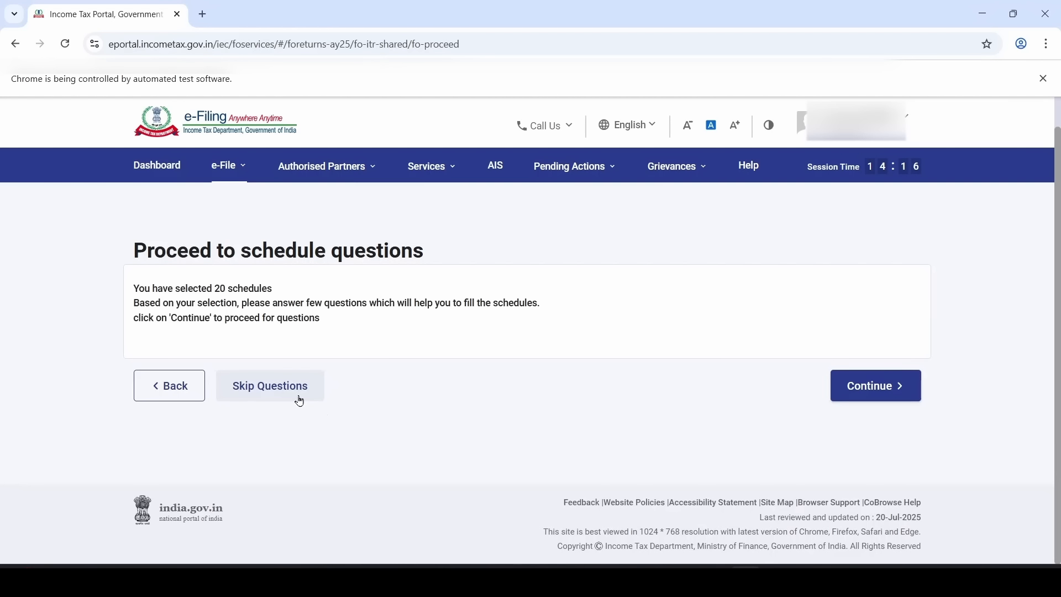
{"action": "left_click", "coordinate": [300, 402]}
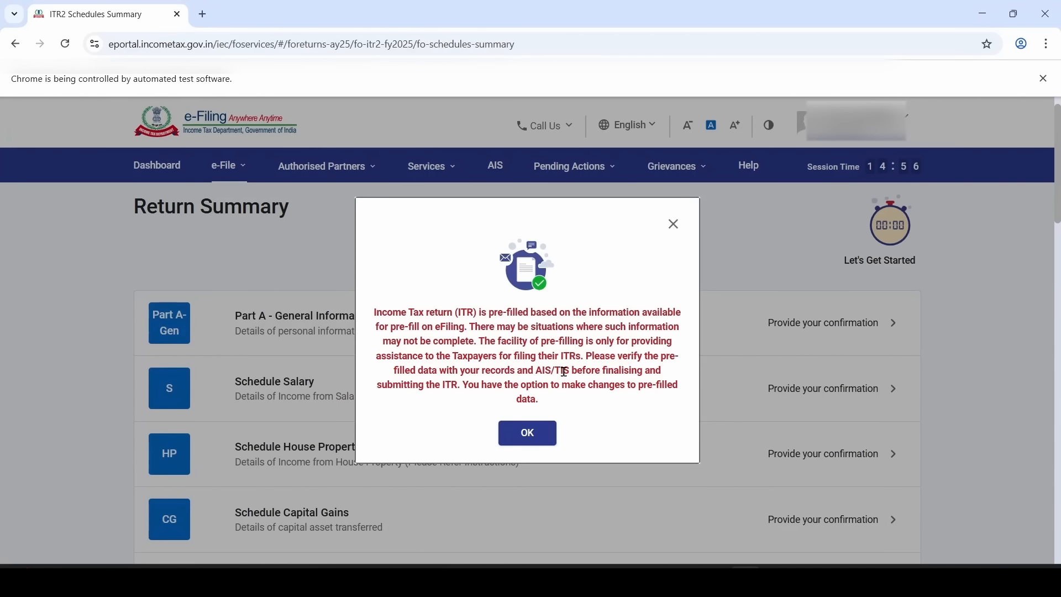
{"action": "left_click", "coordinate": [544, 439]}
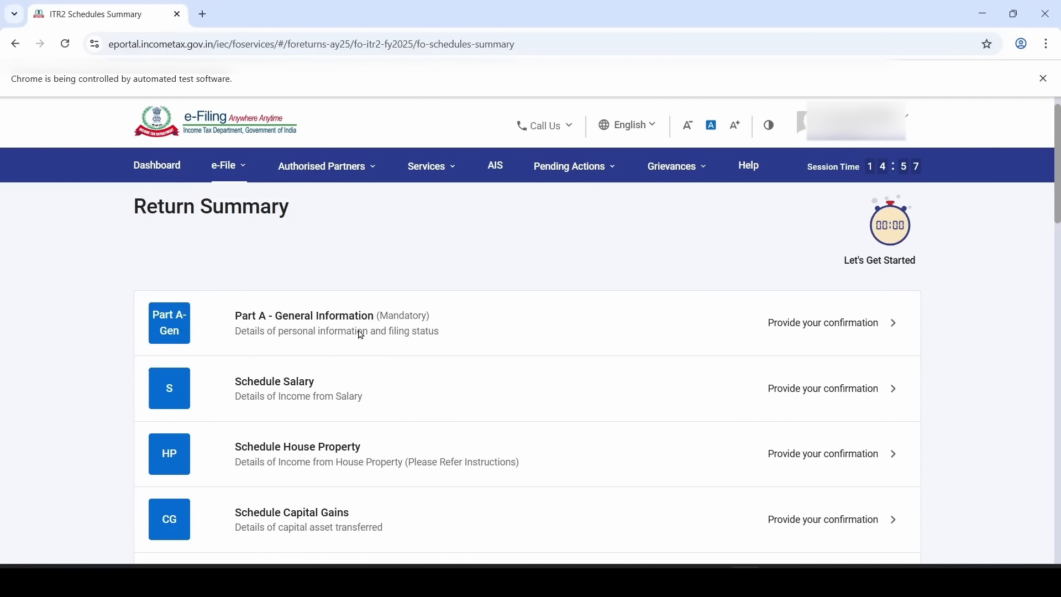
{"action": "scroll", "coordinate": [332, 312], "scroll_direction": "down", "scroll_amount": 1}
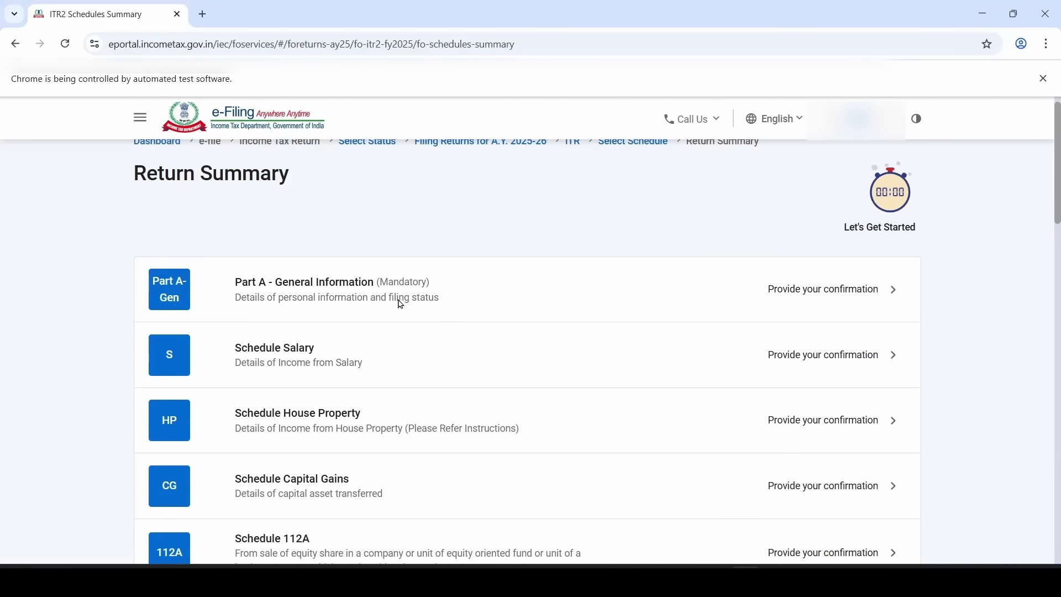
{"action": "left_click", "coordinate": [442, 296]}
Expand Filing Status and answer the new tax regime opt-out question
{"action": "scroll", "coordinate": [387, 304], "scroll_direction": "down", "scroll_amount": 3}
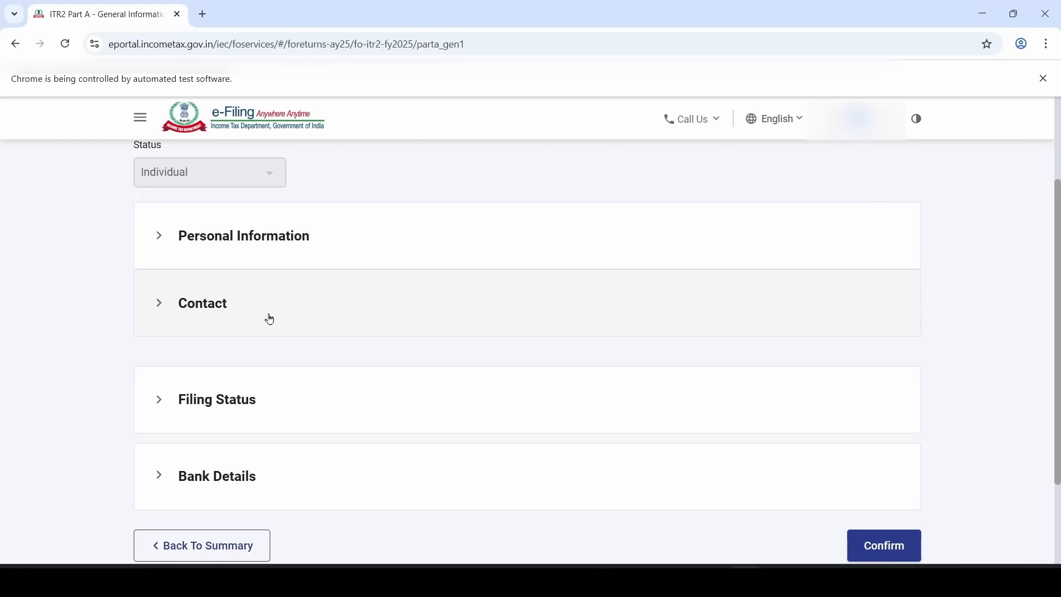
{"action": "scroll", "coordinate": [271, 319], "scroll_direction": "down", "scroll_amount": 2}
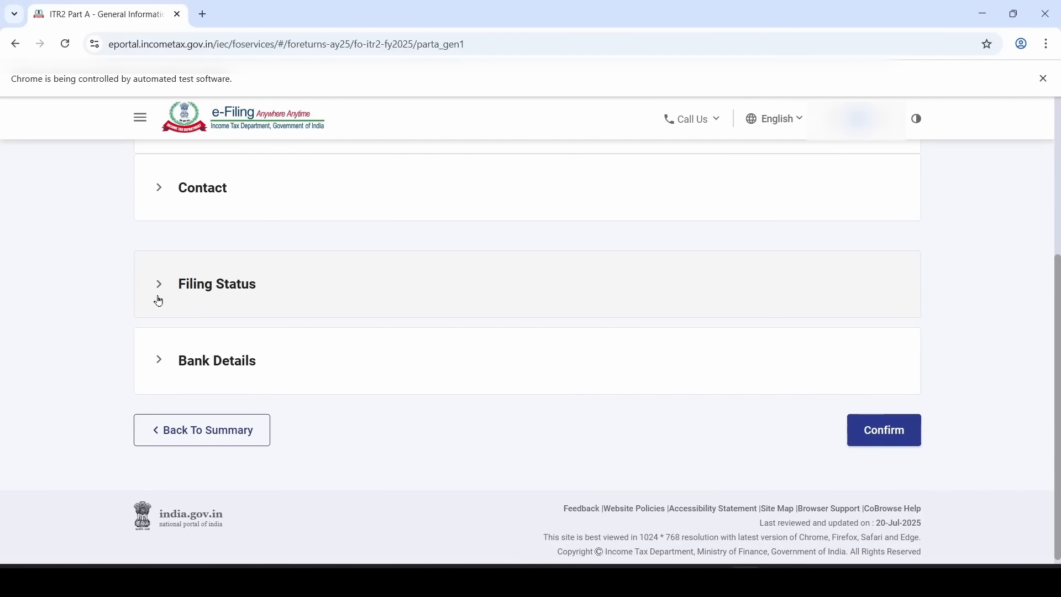
{"action": "left_click", "coordinate": [230, 293]}
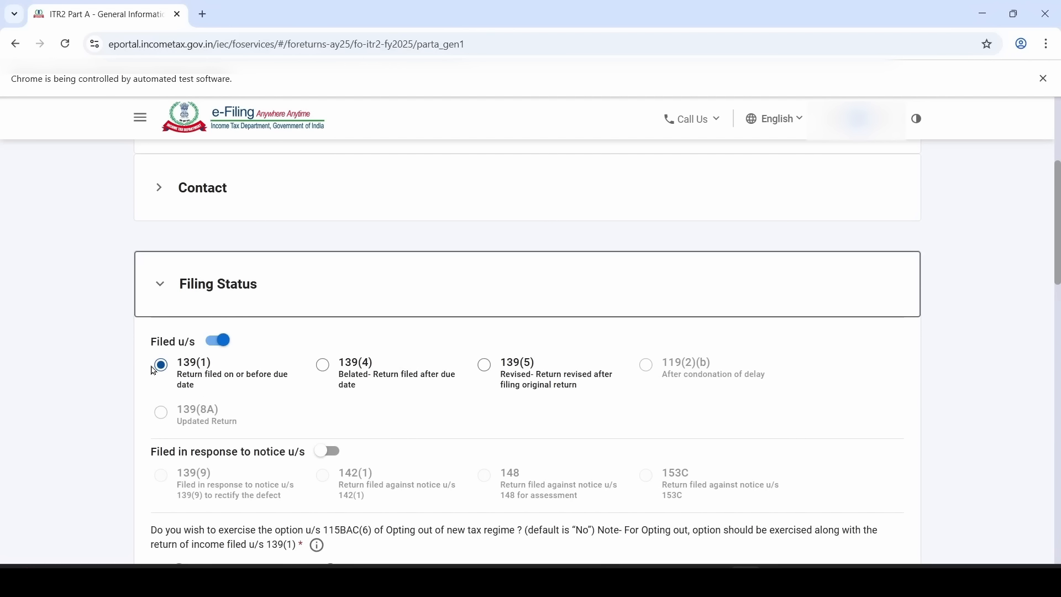
{"action": "scroll", "coordinate": [186, 409], "scroll_direction": "down", "scroll_amount": 2}
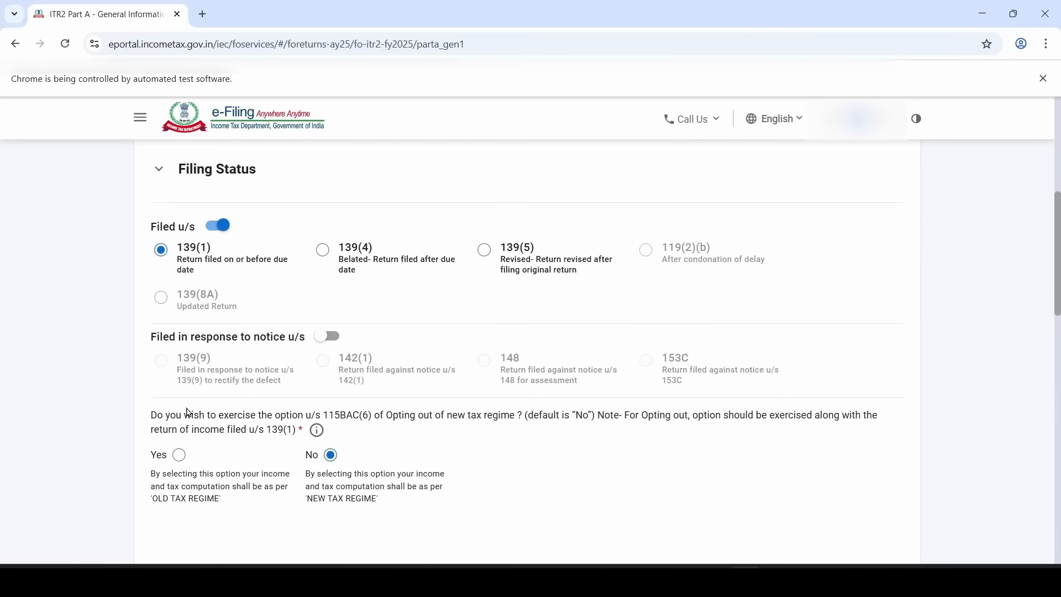
{"action": "scroll", "coordinate": [188, 413], "scroll_direction": "down", "scroll_amount": 2}
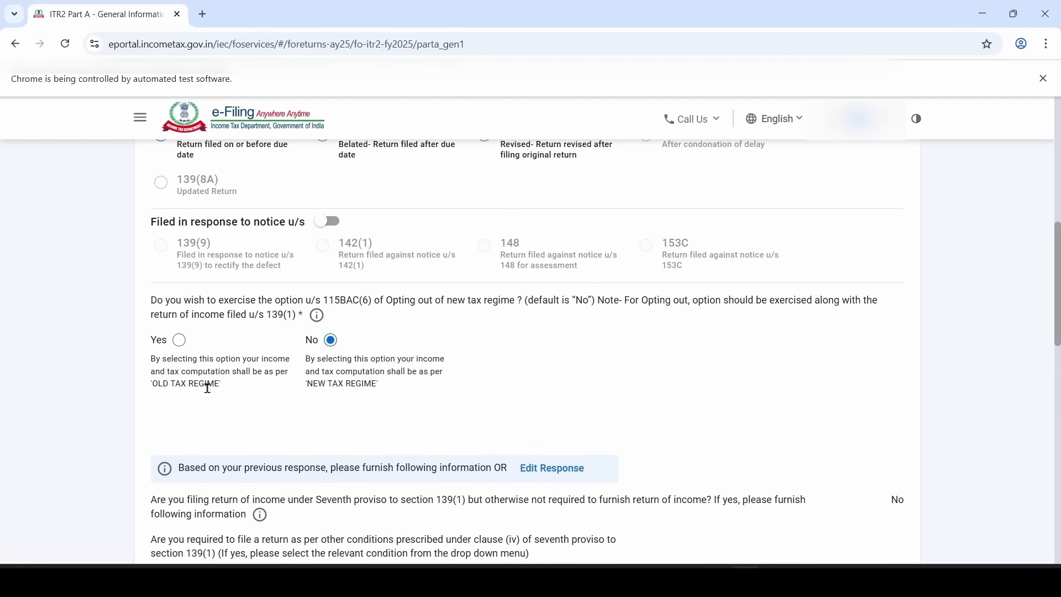
{"action": "left_click", "coordinate": [179, 341]}
Keep Resident status with the 182-days condition under 6(1)(a), and answer No to FPI
{"action": "scroll", "coordinate": [296, 415], "scroll_direction": "down", "scroll_amount": 6}
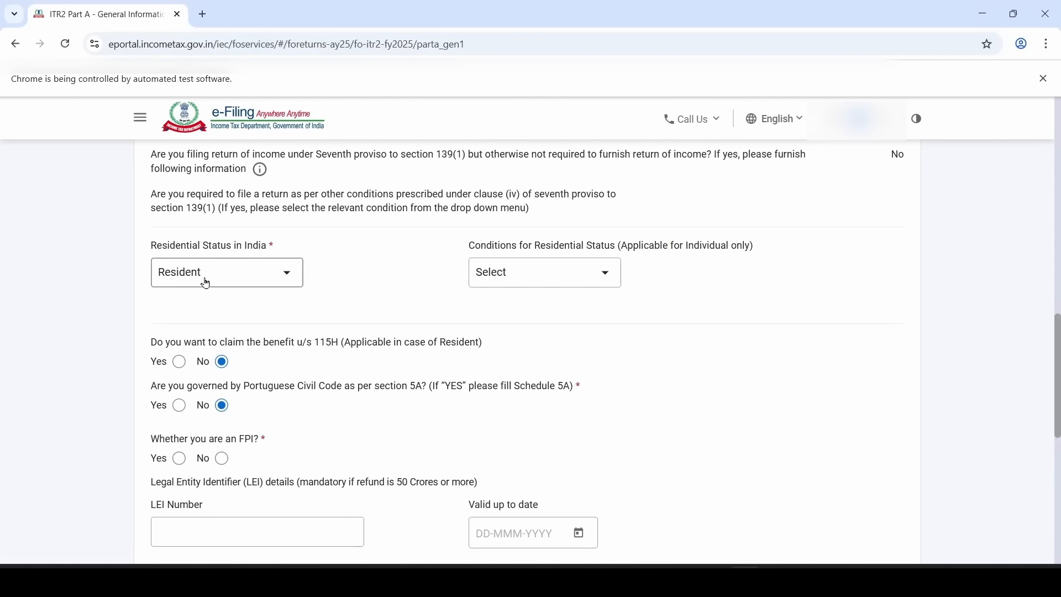
{"action": "left_click", "coordinate": [206, 283]}
{"action": "left_click", "coordinate": [215, 337]}
{"action": "left_click", "coordinate": [520, 276]}
{"action": "left_click", "coordinate": [543, 355]}
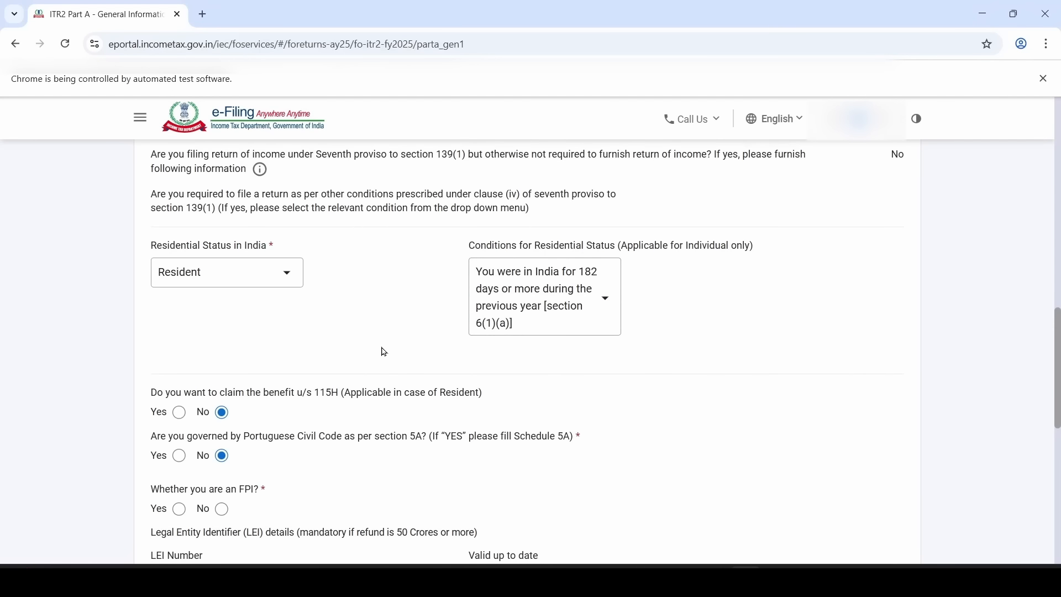
{"action": "scroll", "coordinate": [385, 352], "scroll_direction": "down", "scroll_amount": 4}
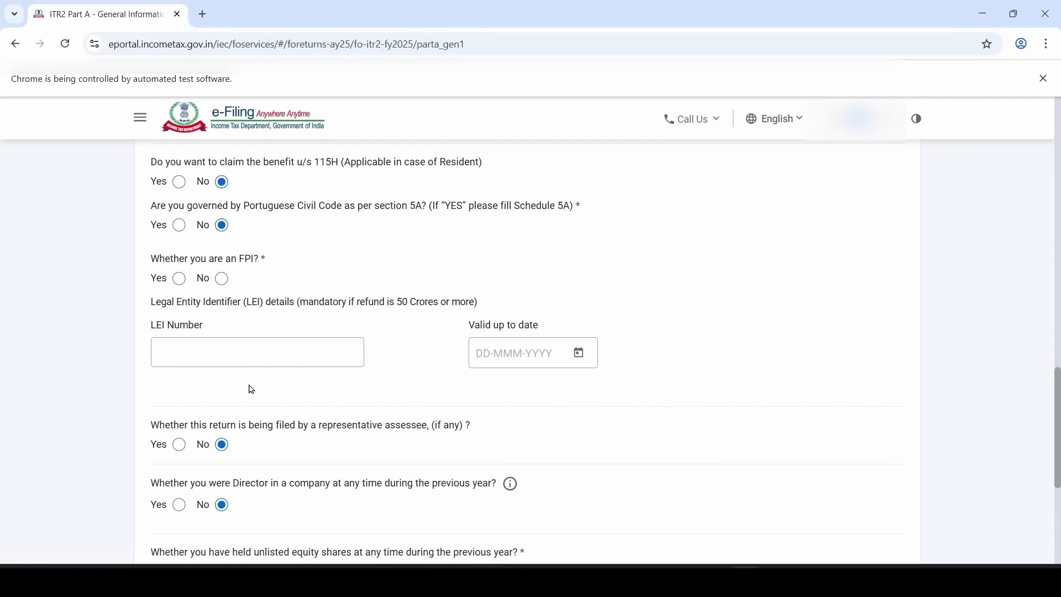
{"action": "left_click", "coordinate": [224, 283]}
{"action": "scroll", "coordinate": [369, 420], "scroll_direction": "down", "scroll_amount": 5}
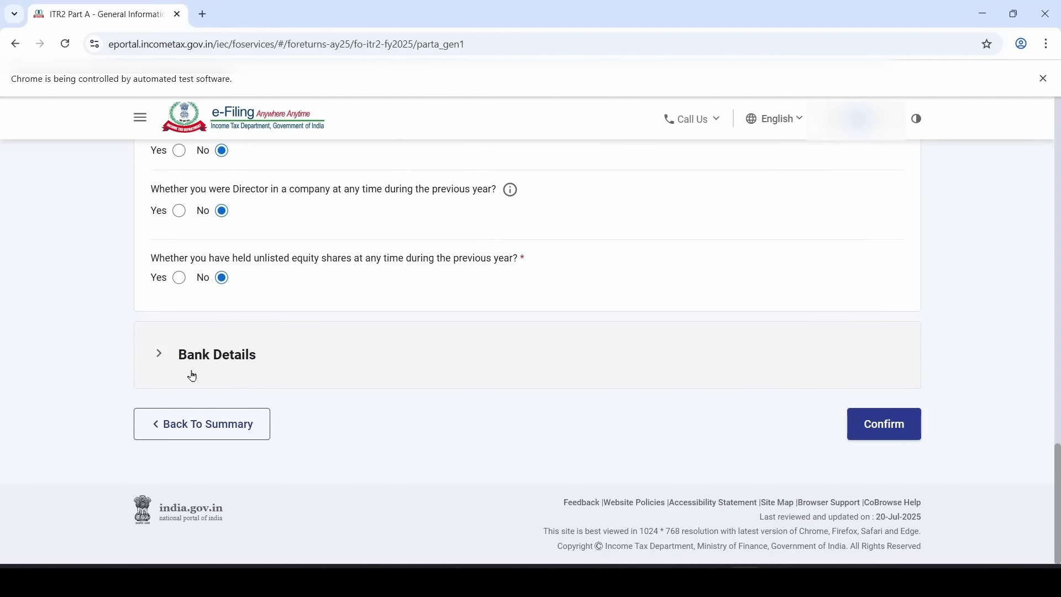
Review the validated bank accounts and refund nomination, then confirm Part A – General Information
{"action": "left_click", "coordinate": [197, 372]}
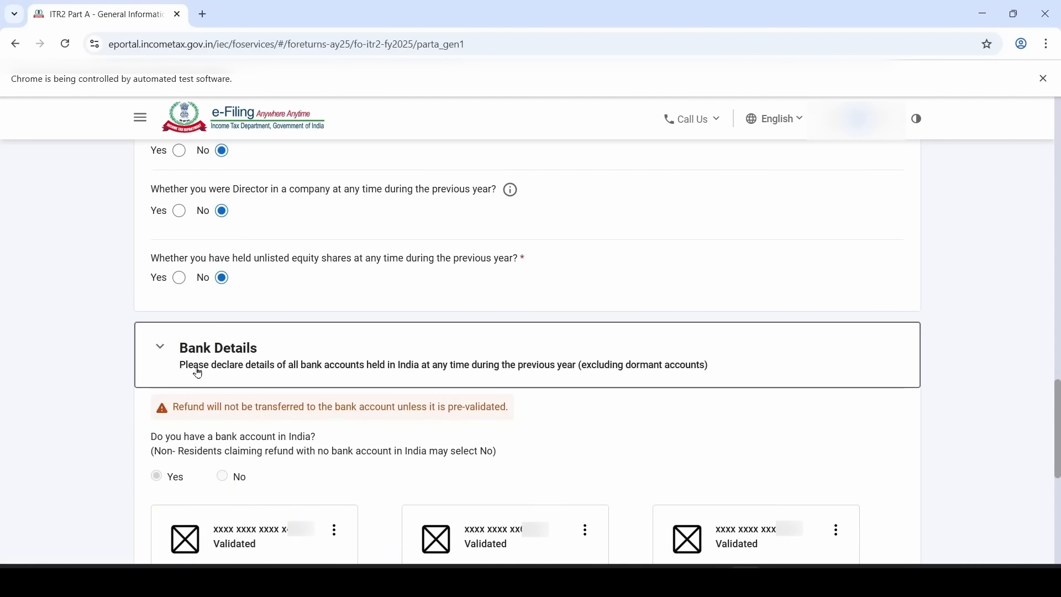
{"action": "scroll", "coordinate": [199, 373], "scroll_direction": "down", "scroll_amount": 1}
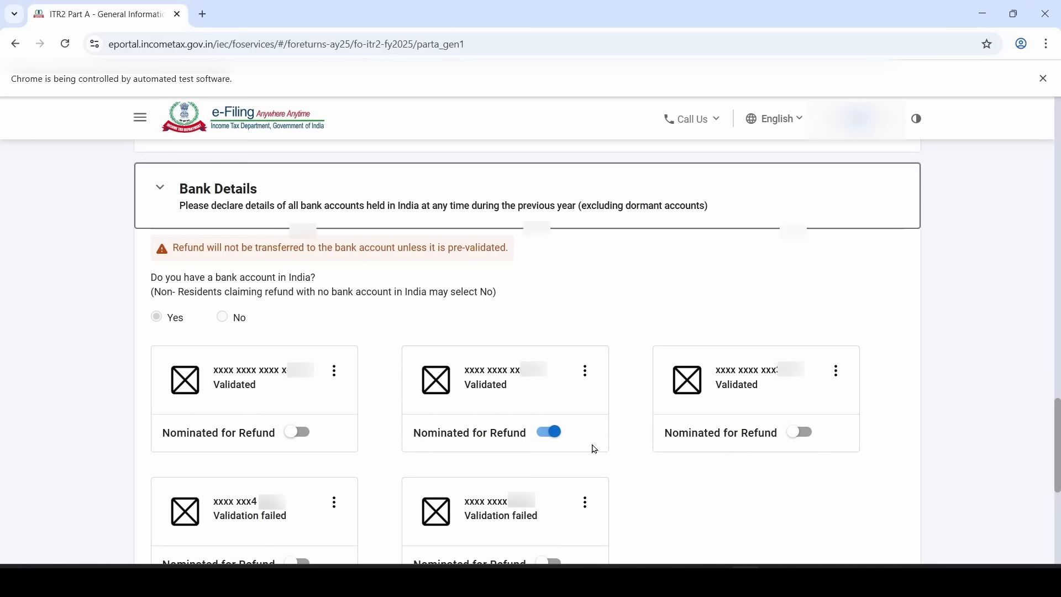
{"action": "scroll", "coordinate": [591, 448], "scroll_direction": "down", "scroll_amount": 6}
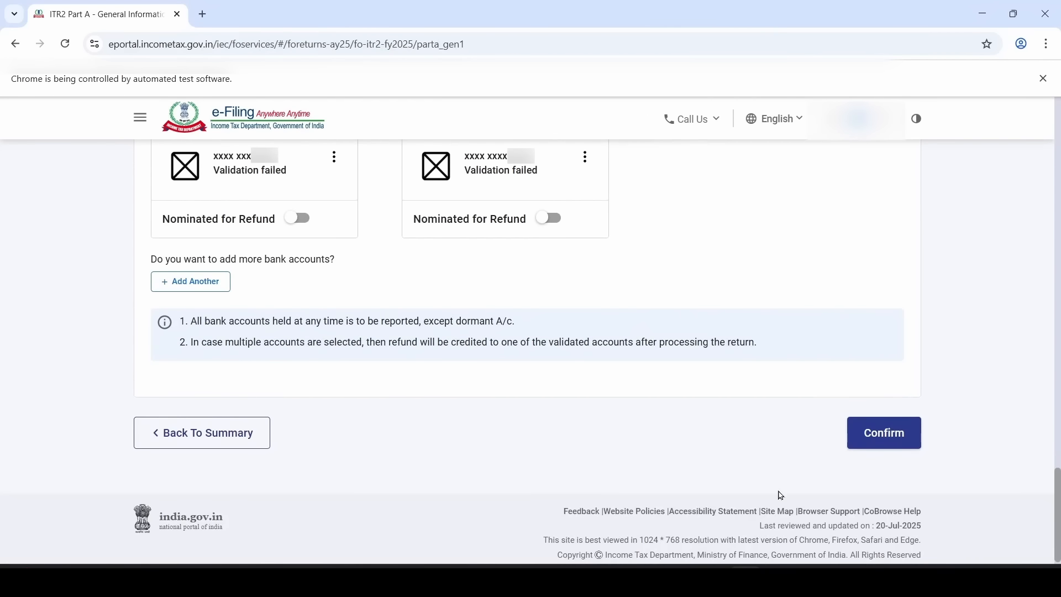
{"action": "left_click", "coordinate": [900, 442]}
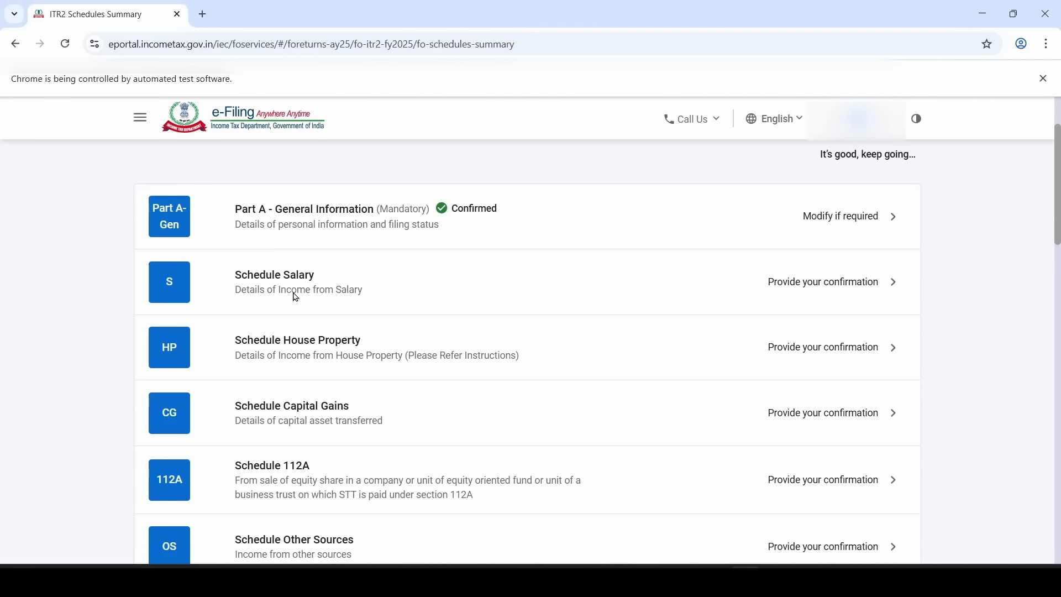
Open Schedule Salary, expand 1. Gross Salary and edit Employer 1's entry
{"action": "left_click", "coordinate": [368, 297]}
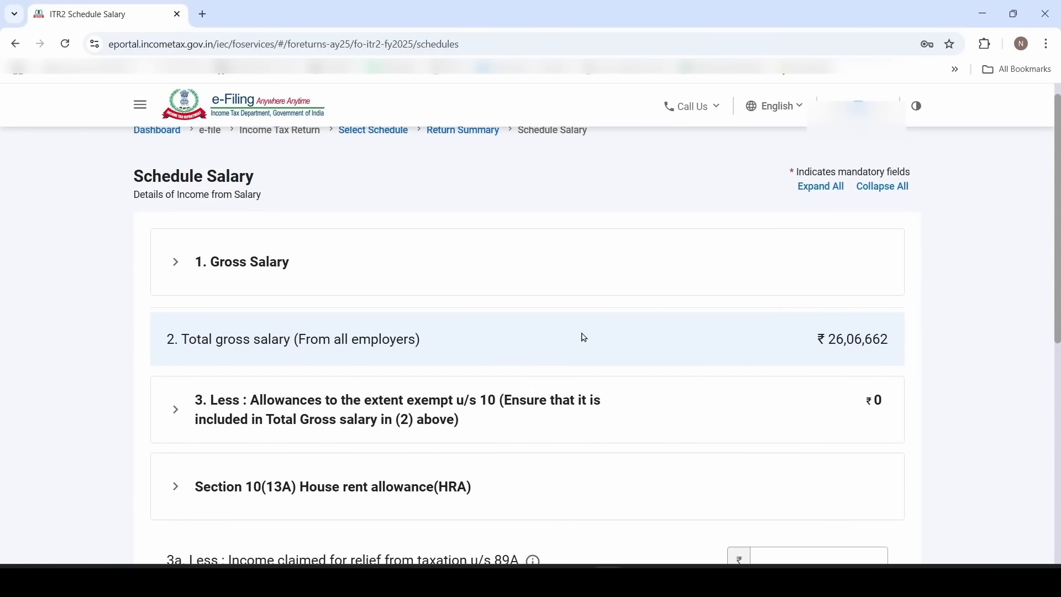
{"action": "left_click", "coordinate": [303, 279]}
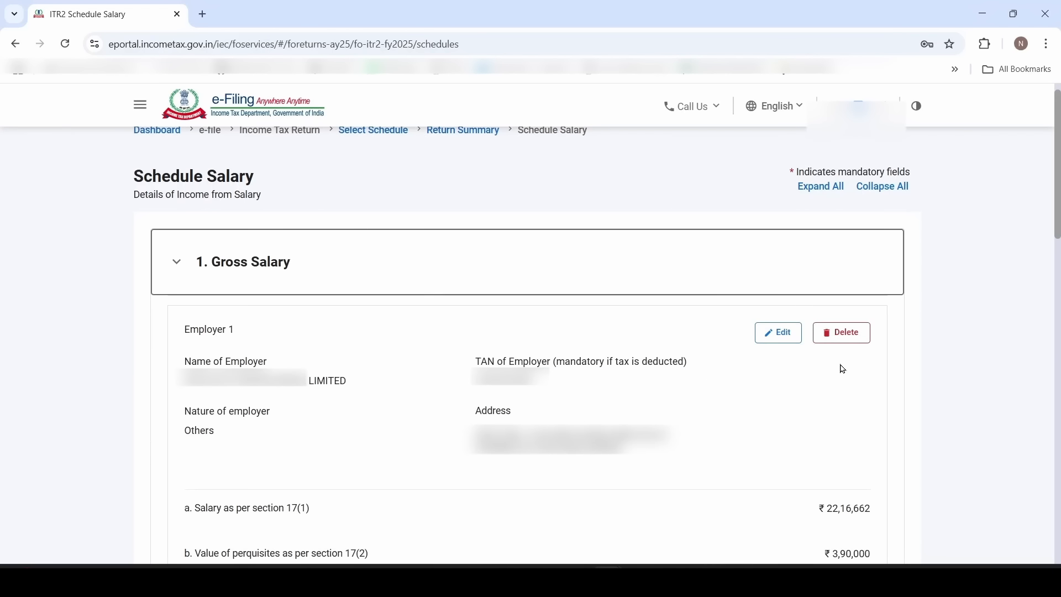
{"action": "left_click", "coordinate": [789, 343]}
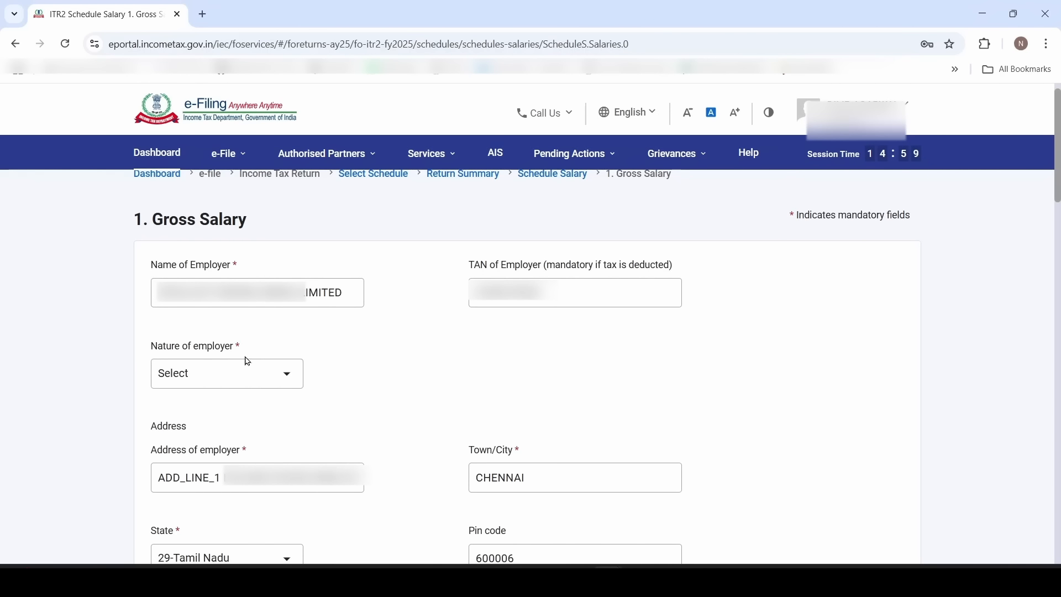
Set Employer 1's nature of employer to Others and switch to the Dummy Form16 workbook
{"action": "left_click", "coordinate": [251, 382]}
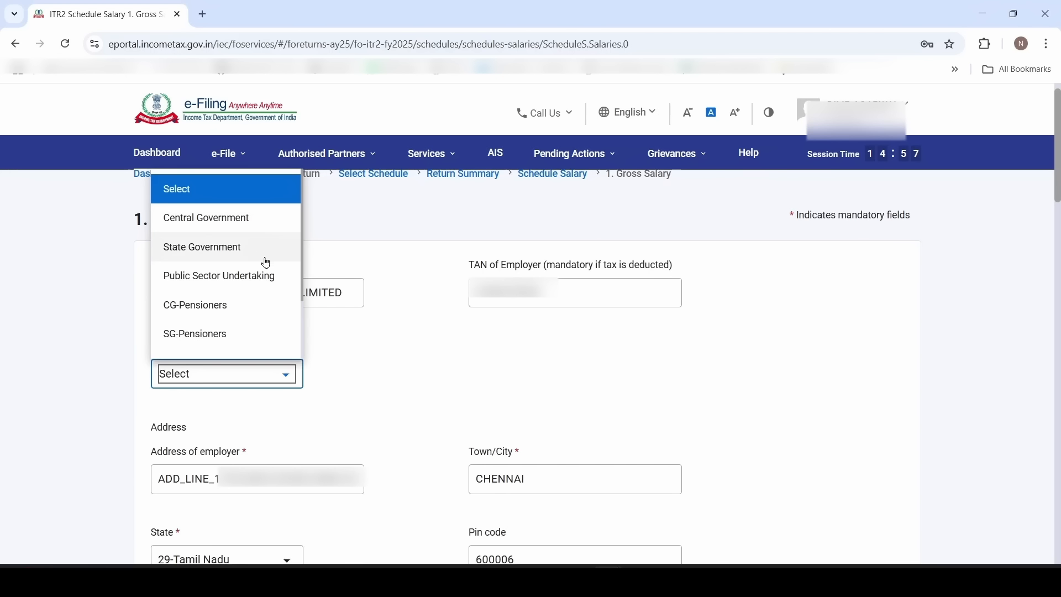
{"action": "scroll", "coordinate": [257, 276], "scroll_direction": "down", "scroll_amount": 2}
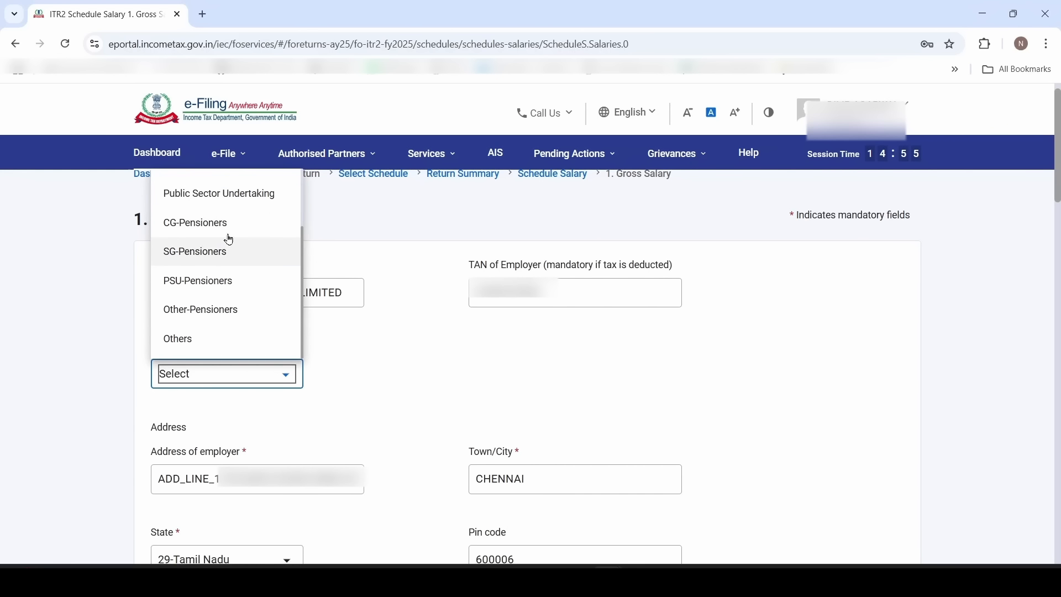
{"action": "scroll", "coordinate": [237, 294], "scroll_direction": "down", "scroll_amount": 3}
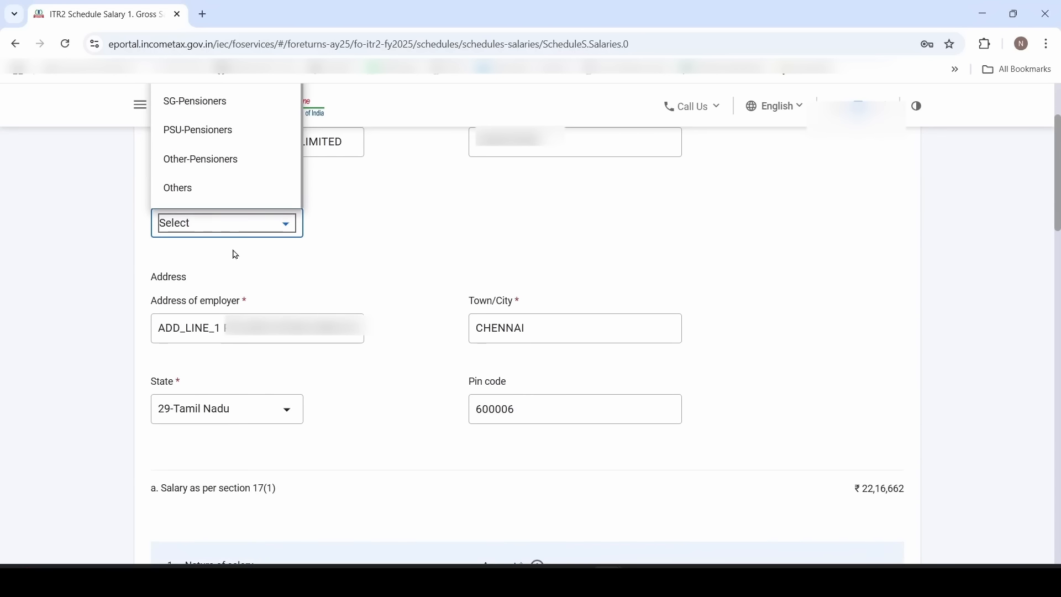
{"action": "left_click", "coordinate": [217, 193]}
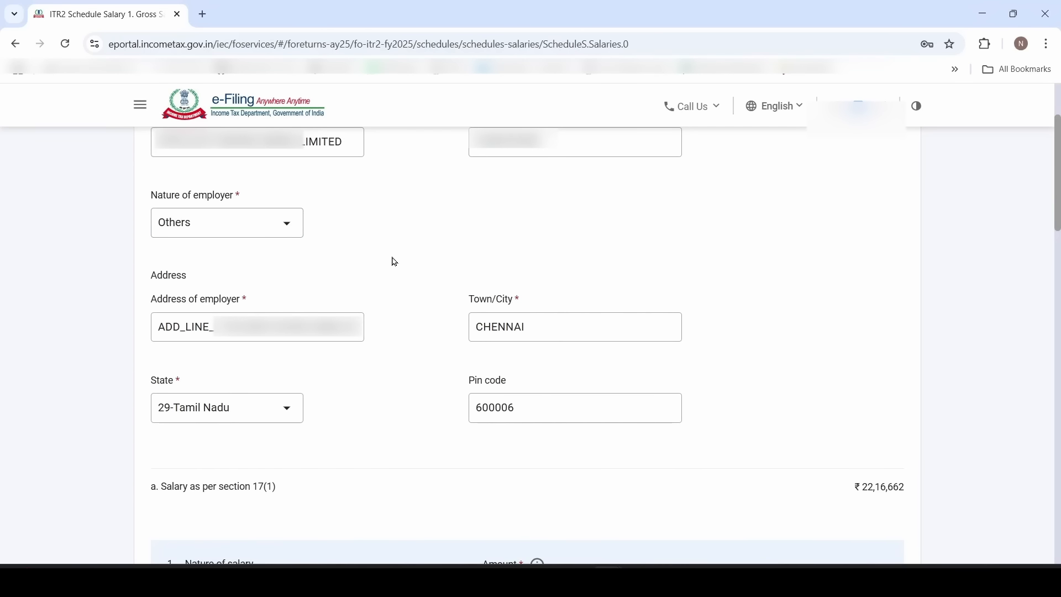
{"action": "scroll", "coordinate": [395, 262], "scroll_direction": "down", "scroll_amount": 6}
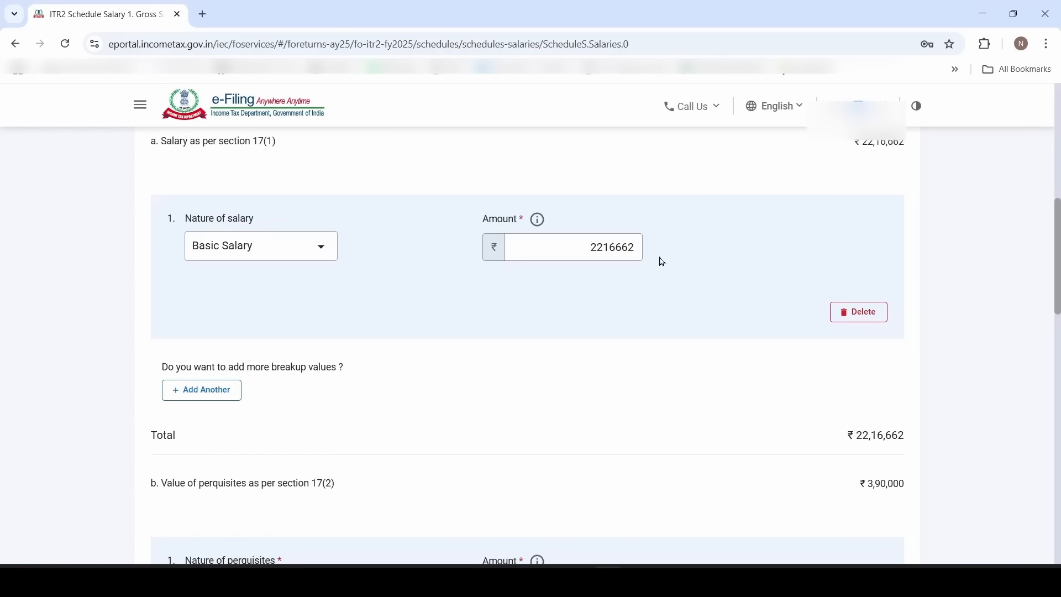
{"action": "key", "text": "alt+Tab"}
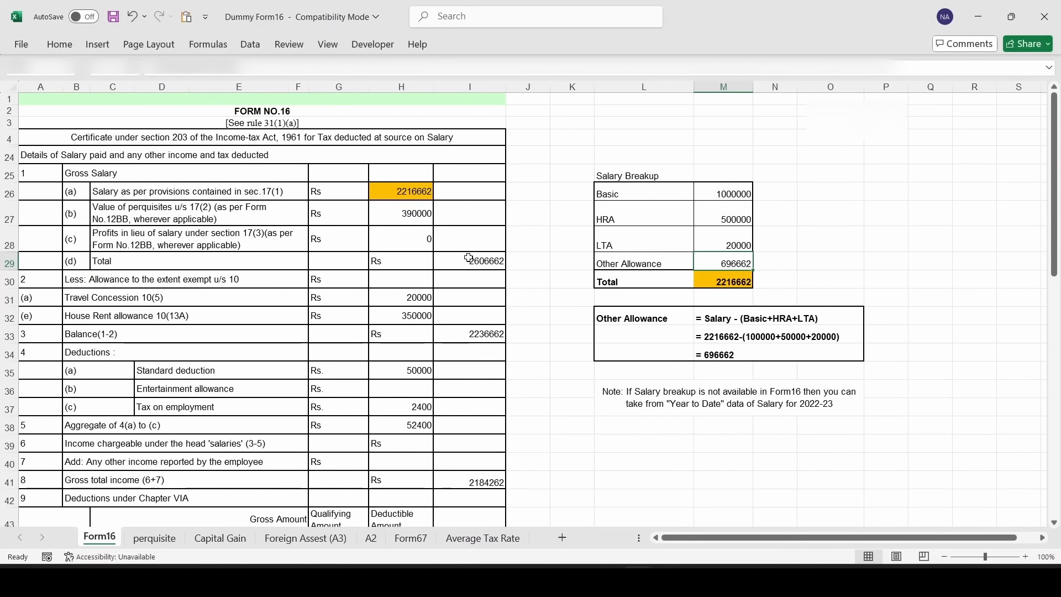
Read the Form16 breakup: Basic 1000000, HRA 500000, LTA 20000, Other Allowance 696662, totalling 2216662
{"action": "left_click", "coordinate": [414, 195]}
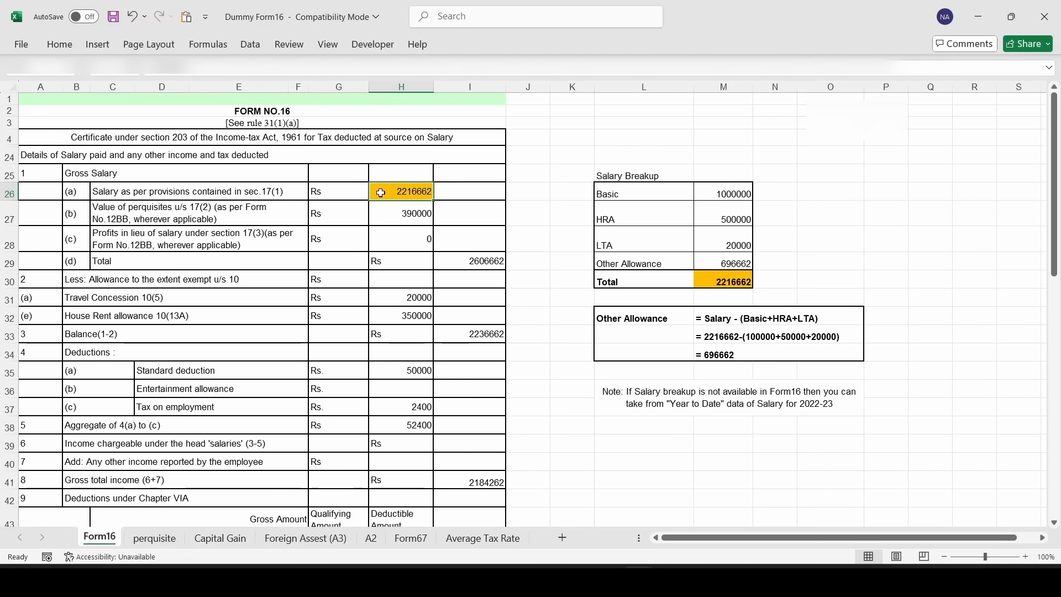
{"action": "left_click_drag", "start_coordinate": [698, 191], "coordinate": [706, 260]}
{"action": "left_click", "coordinate": [649, 177]}
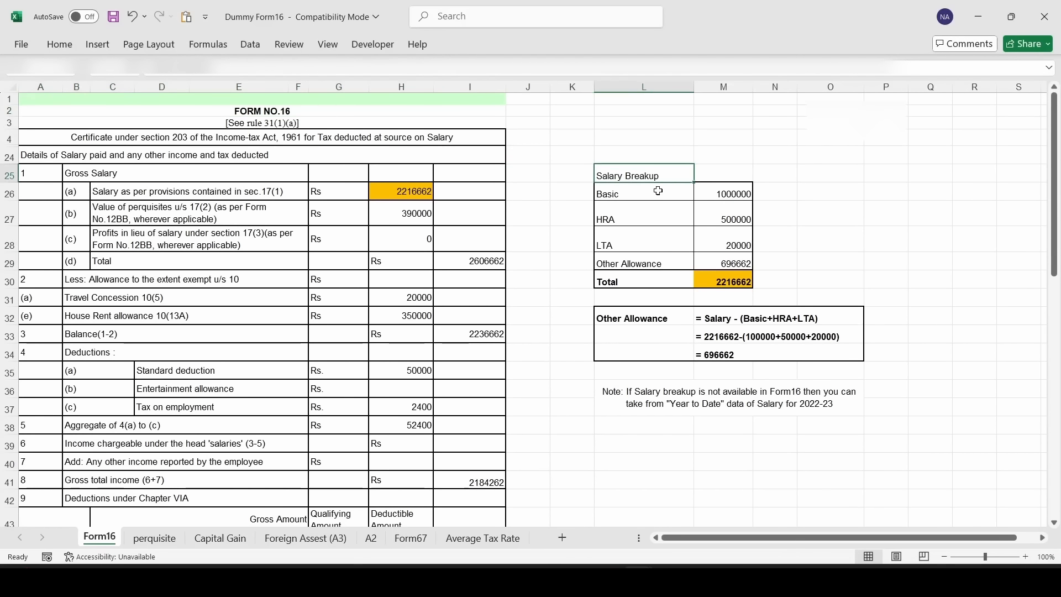
{"action": "left_click", "coordinate": [659, 195]}
{"action": "left_click", "coordinate": [741, 197]}
{"action": "left_click", "coordinate": [680, 216]}
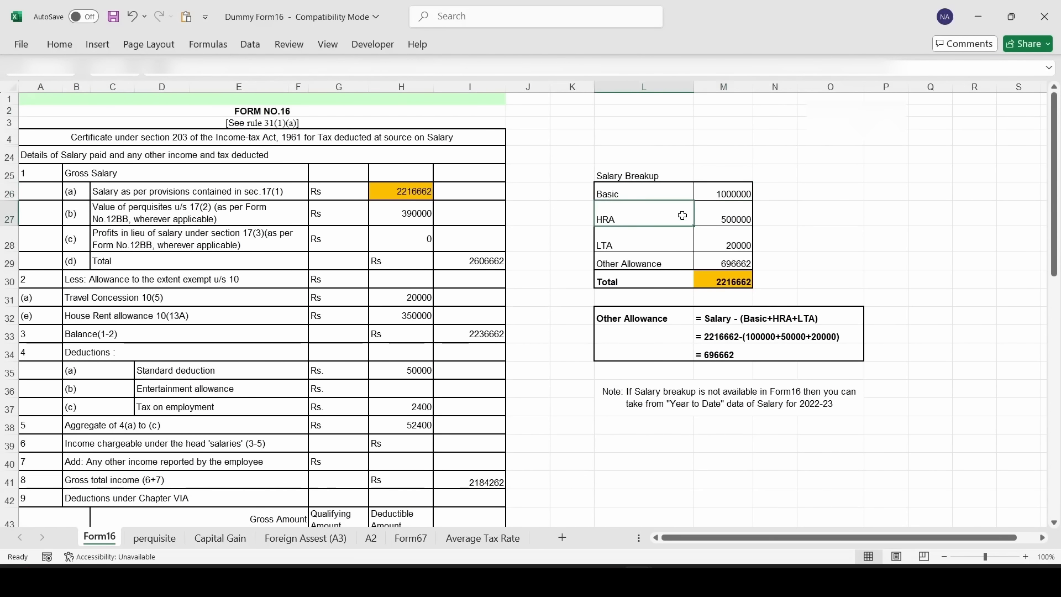
{"action": "left_click", "coordinate": [715, 214]}
{"action": "left_click", "coordinate": [680, 244]}
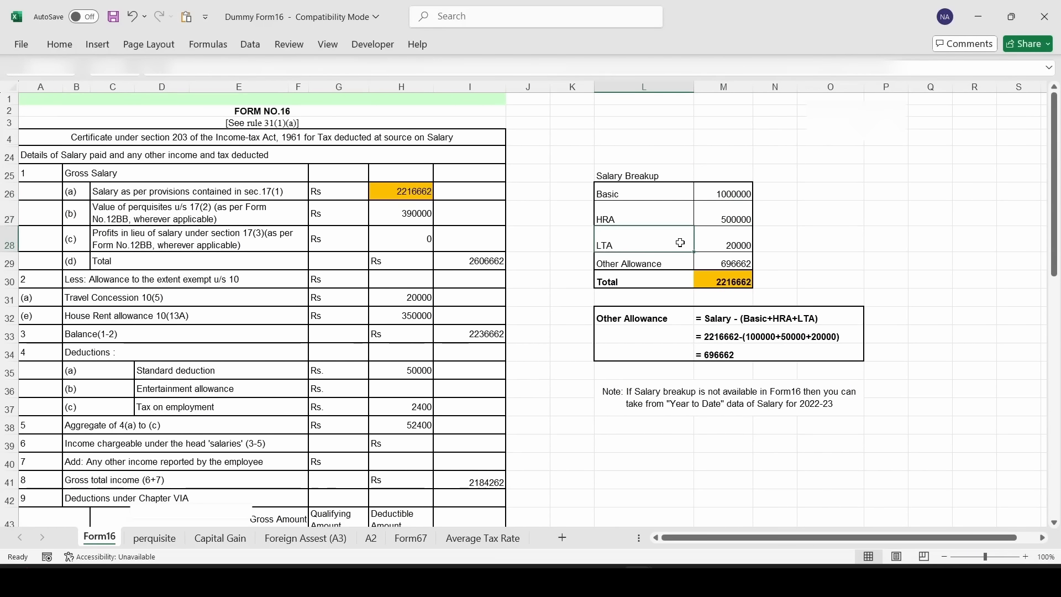
{"action": "left_click", "coordinate": [729, 248]}
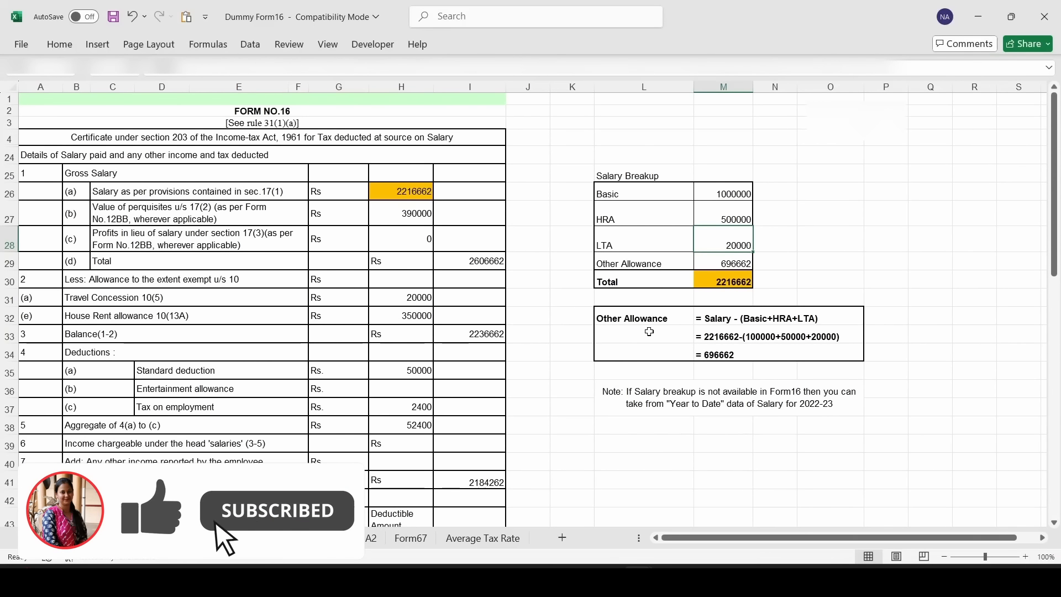
{"action": "key", "text": "Down"}
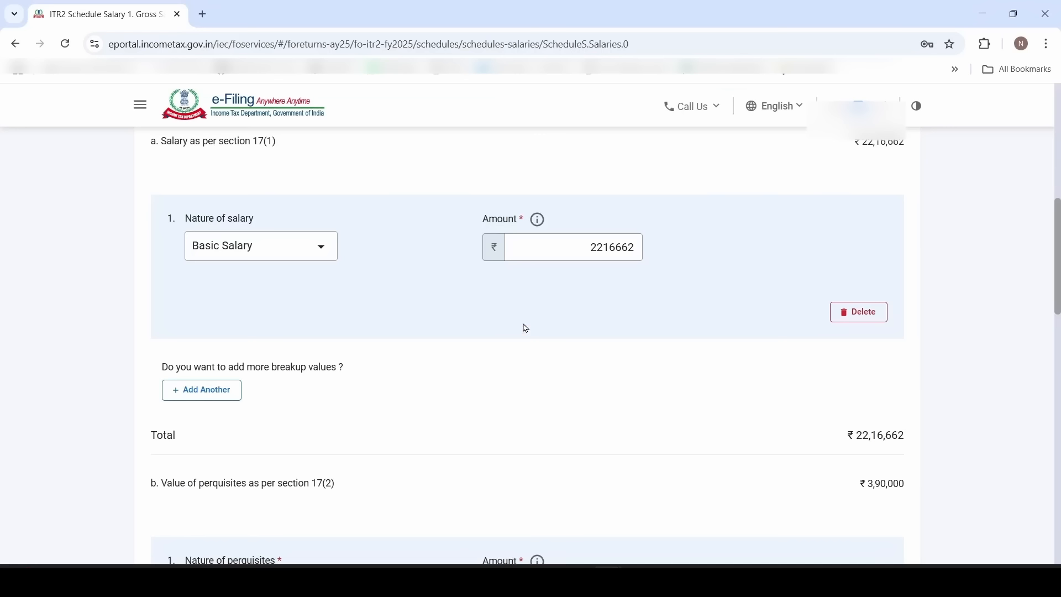
Replace the Basic Salary amount with 1000000 and add an HRA row of 500000
{"action": "left_click", "coordinate": [587, 253]}
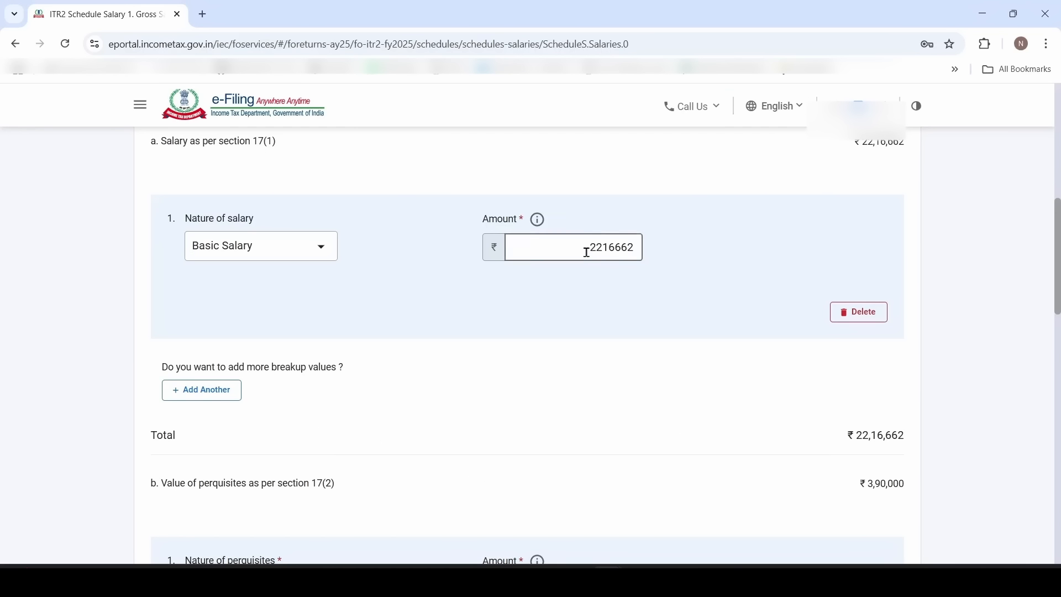
{"action": "double_click", "coordinate": [582, 249]}
{"action": "type", "text": "1000000"}
{"action": "left_click", "coordinate": [504, 274]}
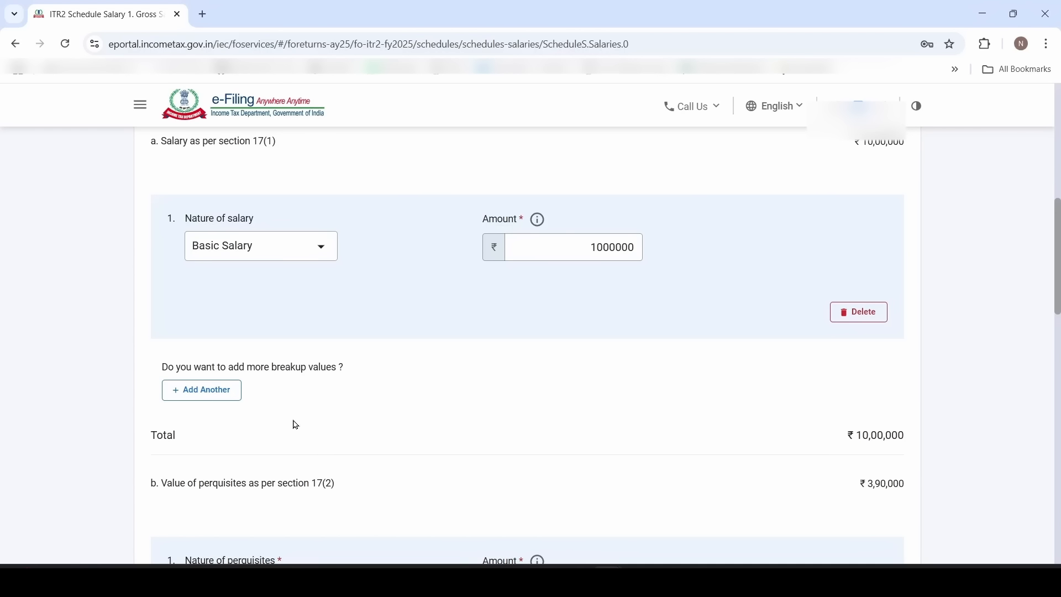
{"action": "left_click", "coordinate": [220, 396]}
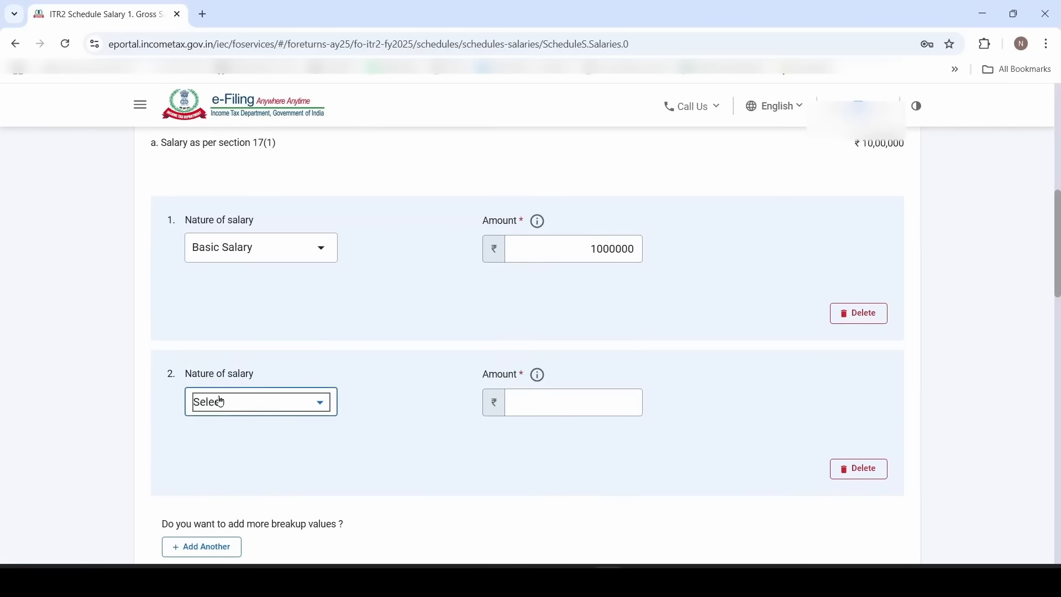
{"action": "left_click", "coordinate": [317, 408]}
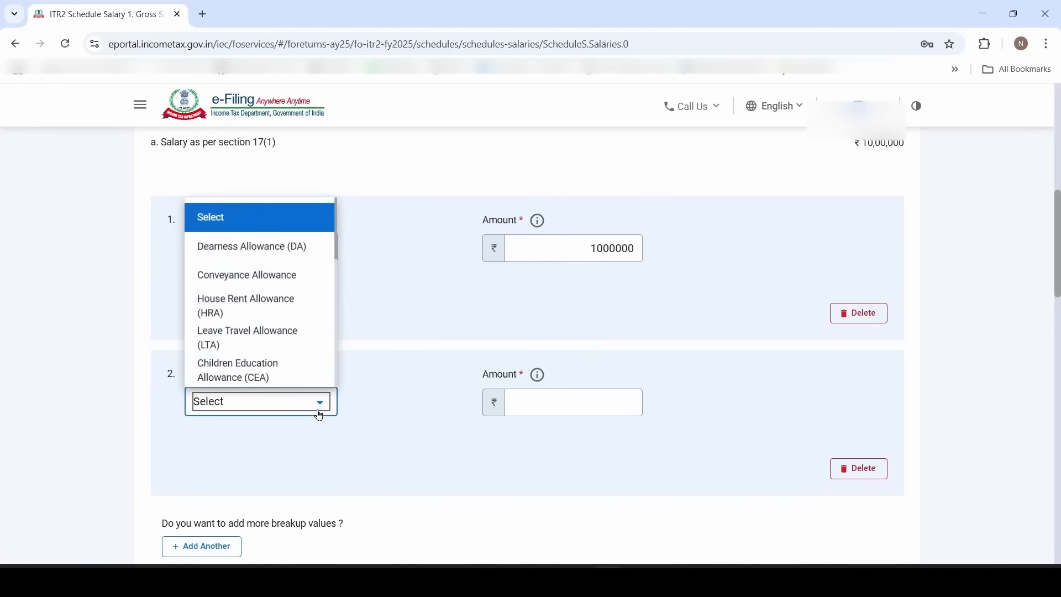
{"action": "left_click", "coordinate": [285, 310]}
{"action": "left_click", "coordinate": [534, 409]}
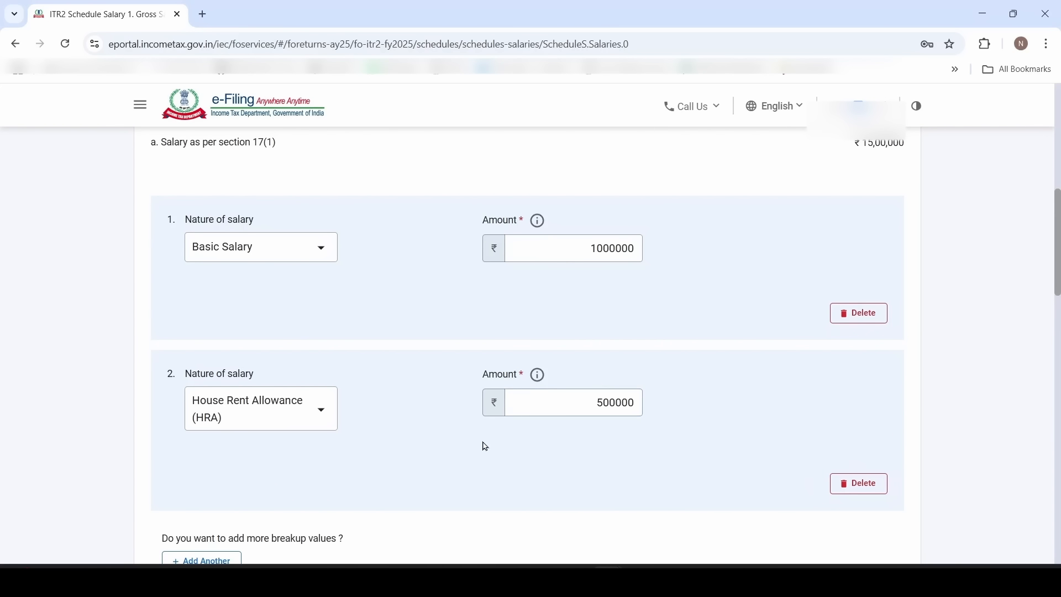
{"action": "scroll", "coordinate": [442, 442], "scroll_direction": "down", "scroll_amount": 2}
Add LTA 20000 and Other Allowance 696662 rows, bringing the total to ₹22,16,662
{"action": "left_click", "coordinate": [213, 447]}
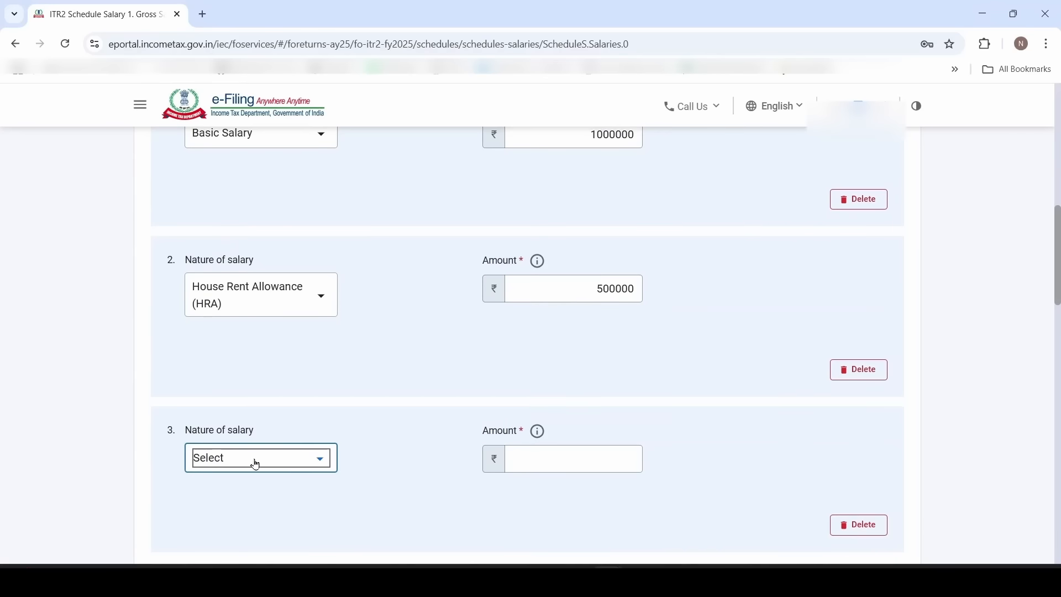
{"action": "left_click", "coordinate": [262, 463]}
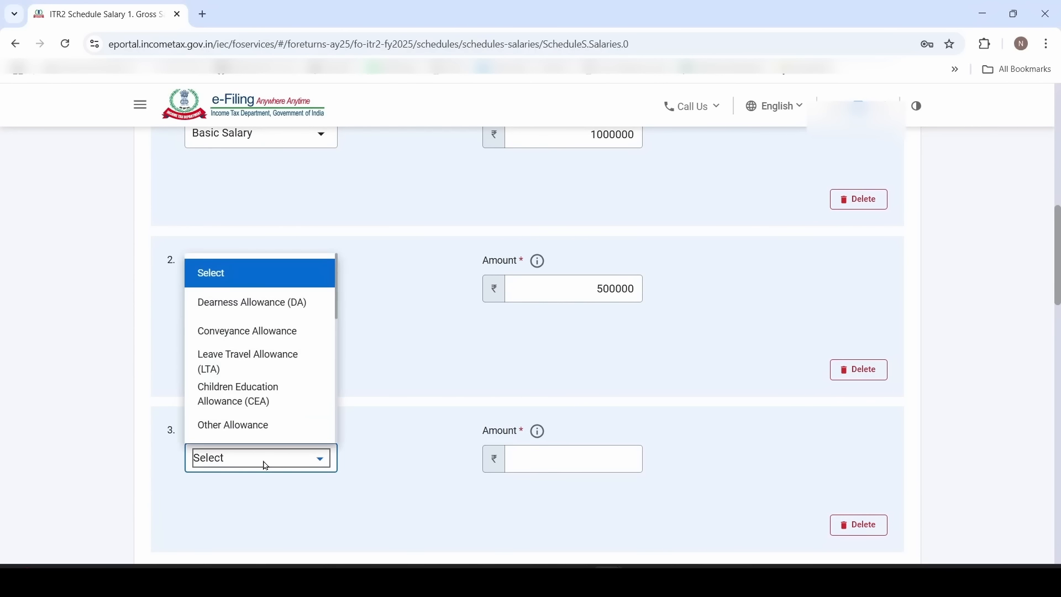
{"action": "left_click", "coordinate": [276, 369]}
{"action": "left_click", "coordinate": [535, 464]}
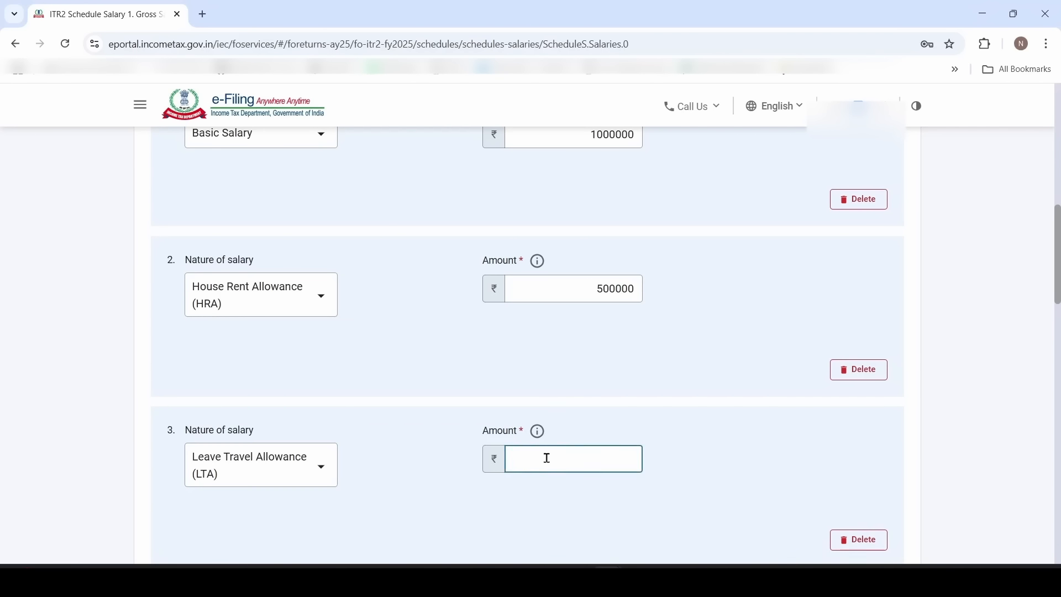
{"action": "type", "text": "20000"}
{"action": "left_click", "coordinate": [434, 500]}
{"action": "scroll", "coordinate": [433, 499], "scroll_direction": "down", "scroll_amount": 4}
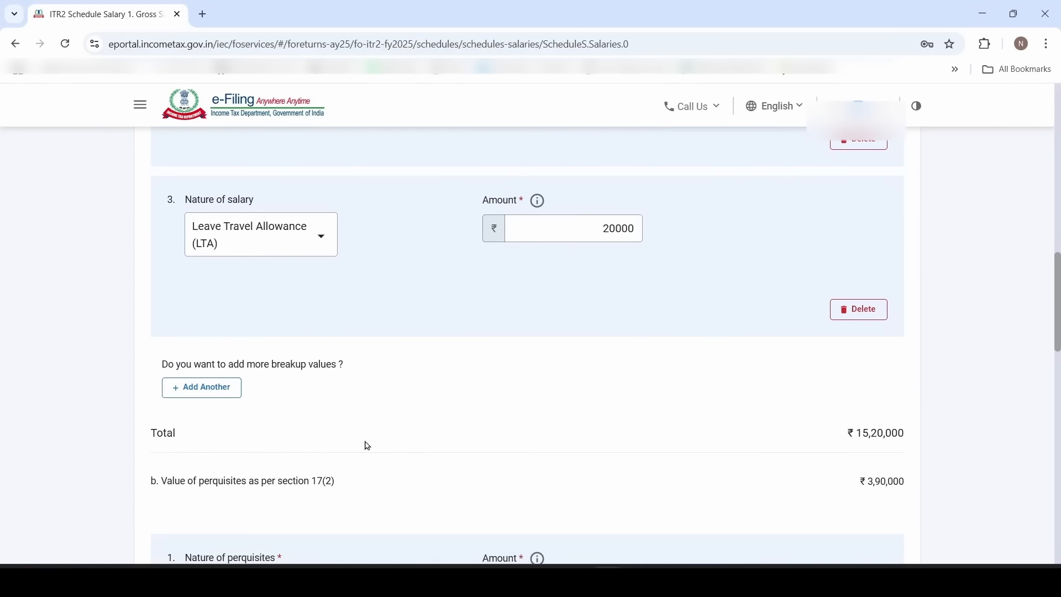
{"action": "left_click", "coordinate": [225, 398]}
{"action": "left_click", "coordinate": [282, 406]}
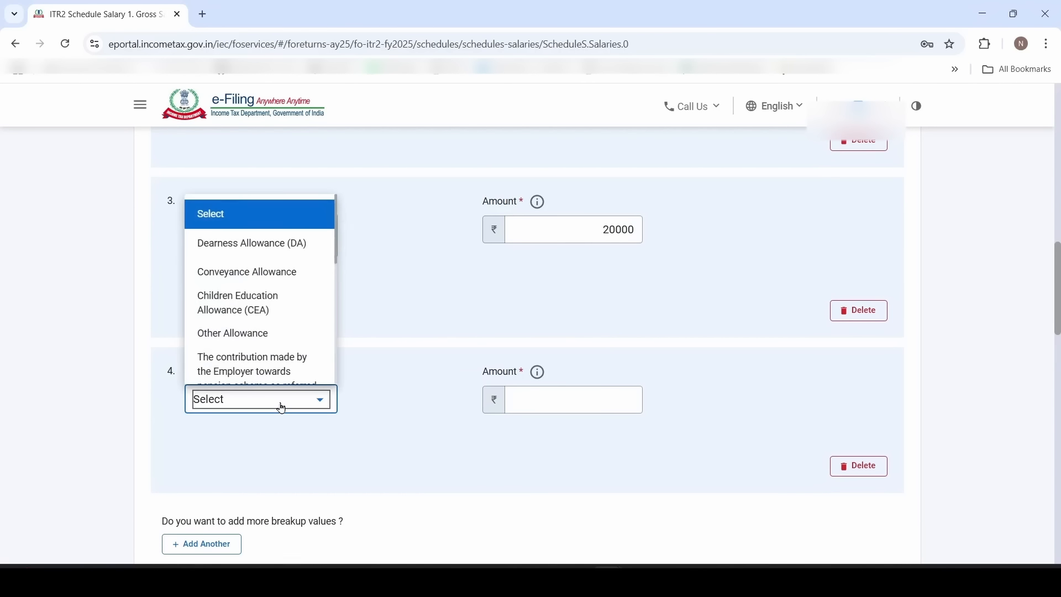
{"action": "left_click", "coordinate": [287, 337]}
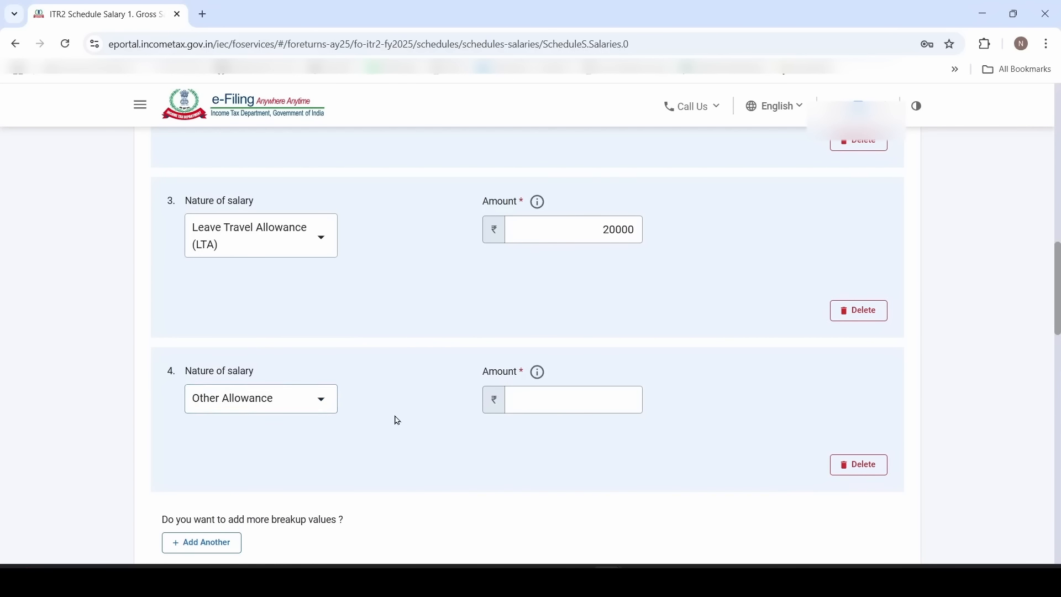
{"action": "type", "text": "69"}
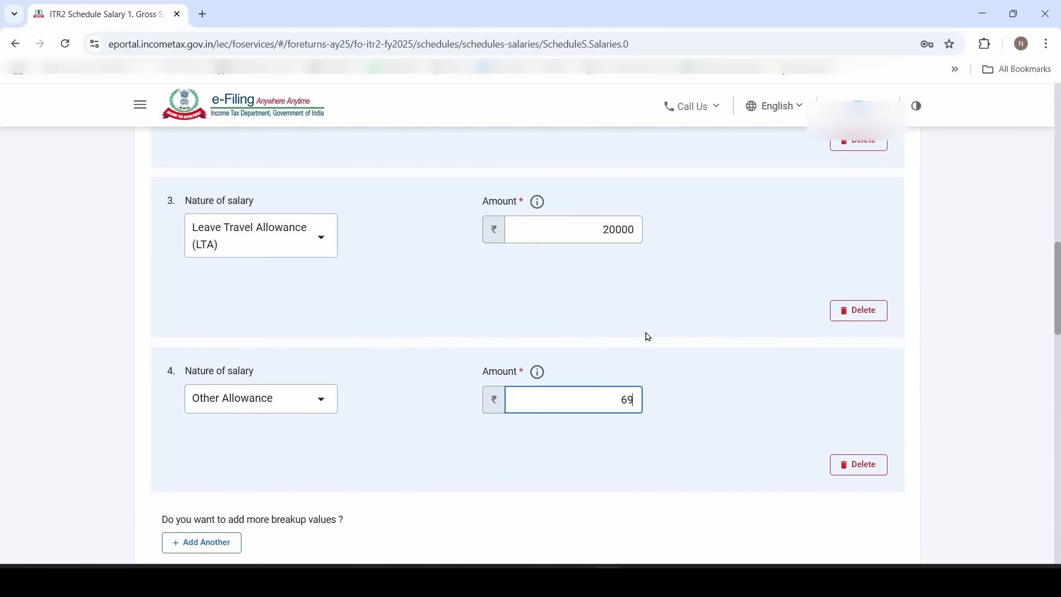
{"action": "type", "text": "6662"}
{"action": "scroll", "coordinate": [547, 464], "scroll_direction": "down", "scroll_amount": 4}
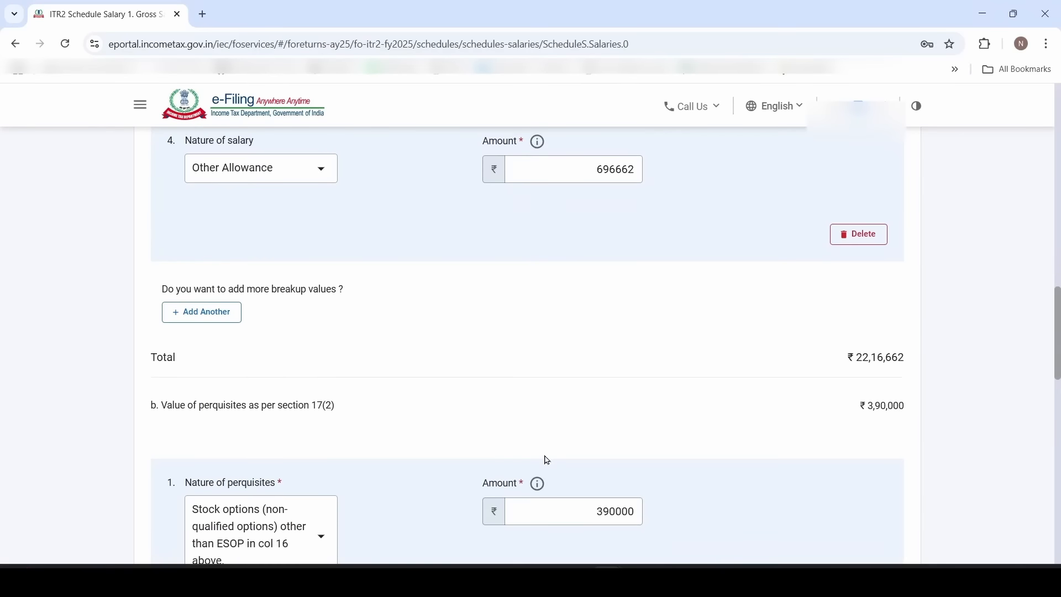
{"action": "scroll", "coordinate": [597, 389], "scroll_direction": "down", "scroll_amount": 2}
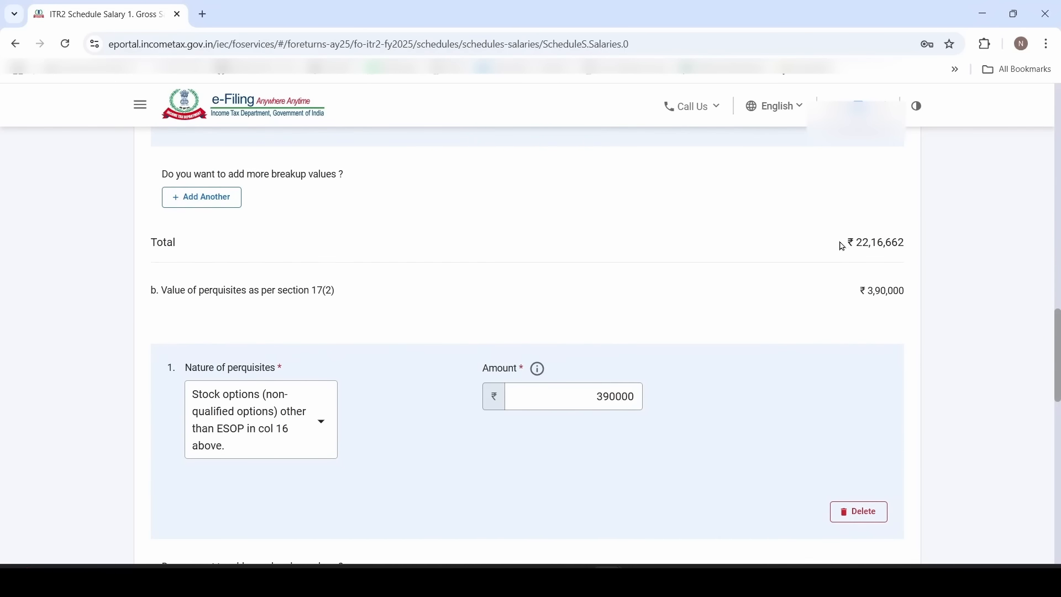
Compare the portal's ₹22,16,662 salary total against the Form16 workbook
{"action": "left_click_drag", "start_coordinate": [842, 246], "coordinate": [906, 244]}
{"action": "key", "text": "alt+Tab"}
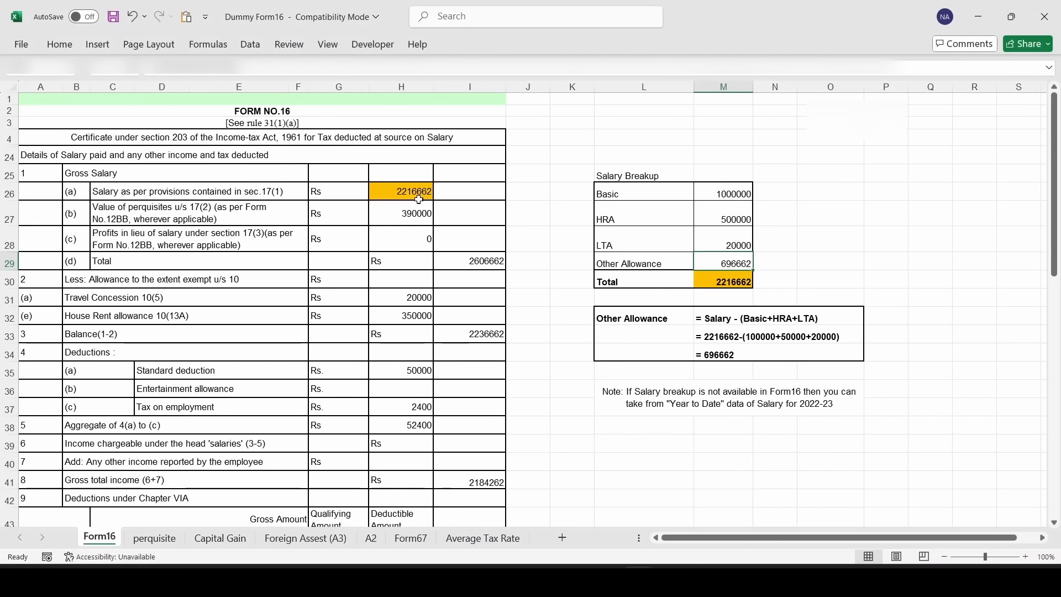
{"action": "key", "text": "alt+Tab"}
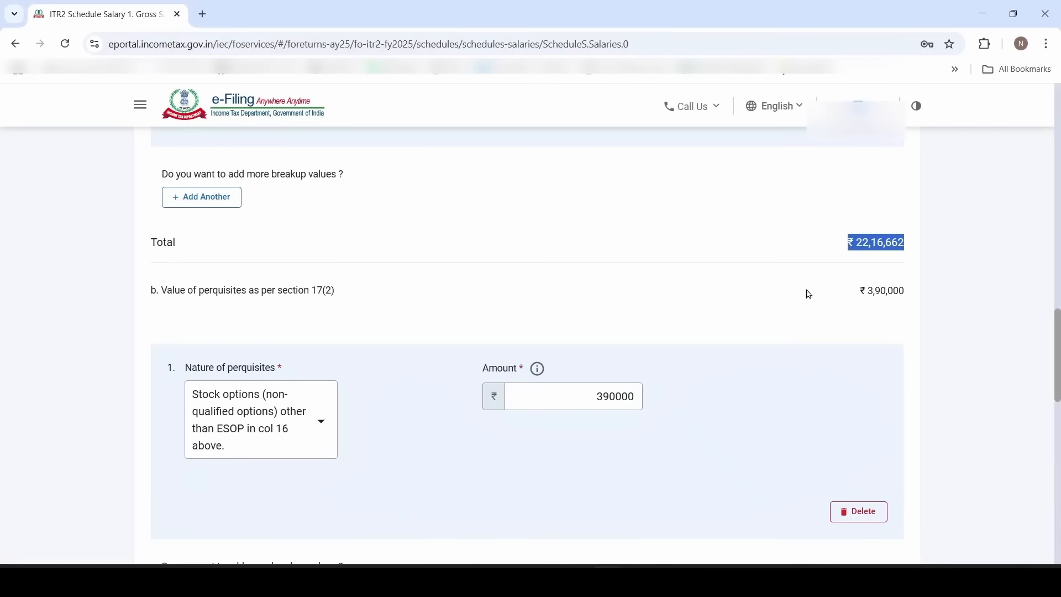
{"action": "left_click", "coordinate": [808, 293]}
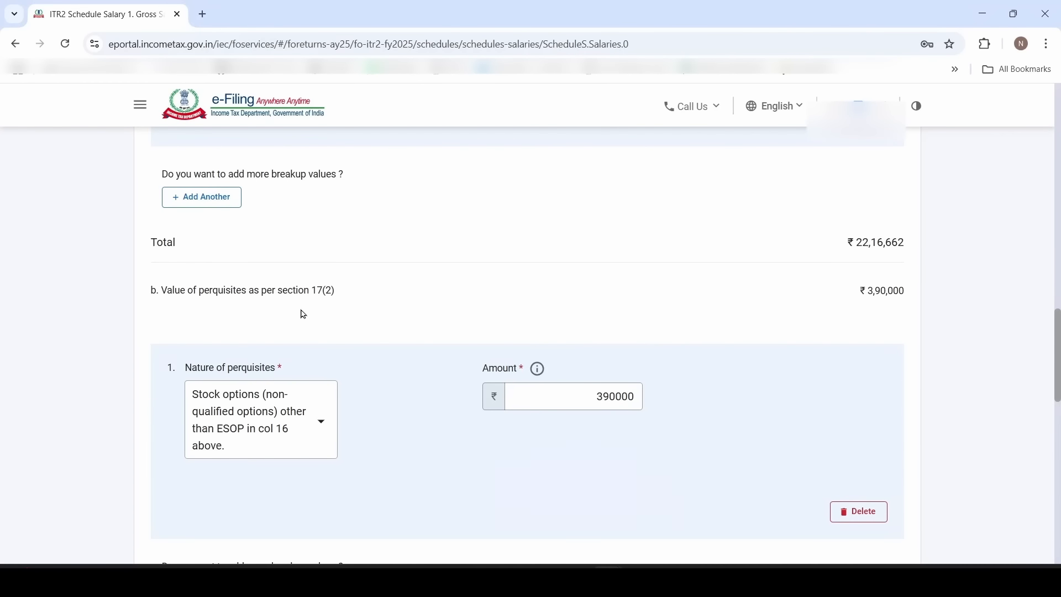
{"action": "key", "text": "alt+Tab"}
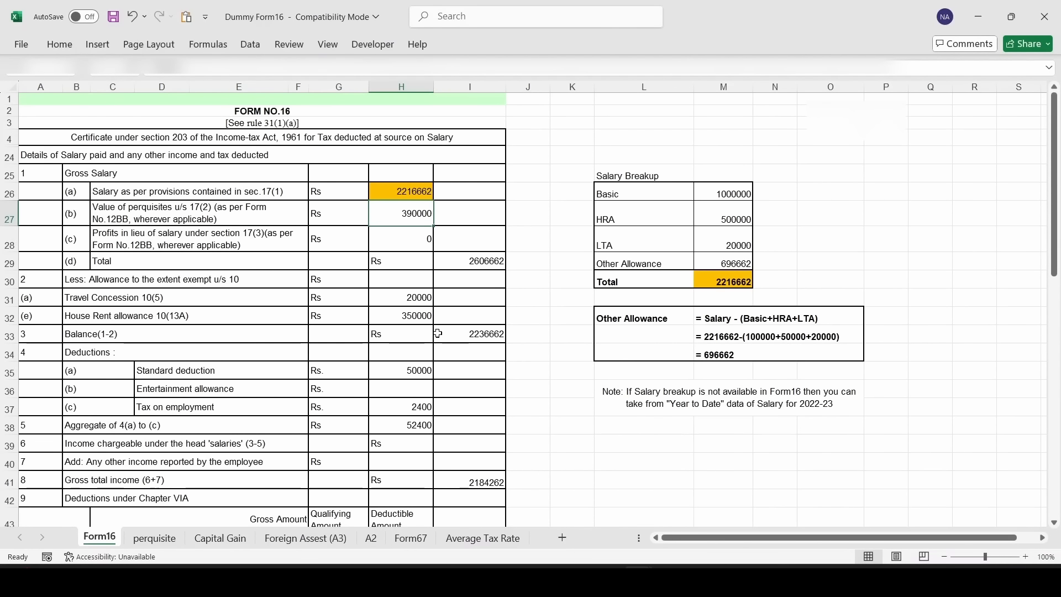
Confirm the 390000 stock-option perquisite and the Form16 gross salary total of 2606662
{"action": "left_click", "coordinate": [155, 545]}
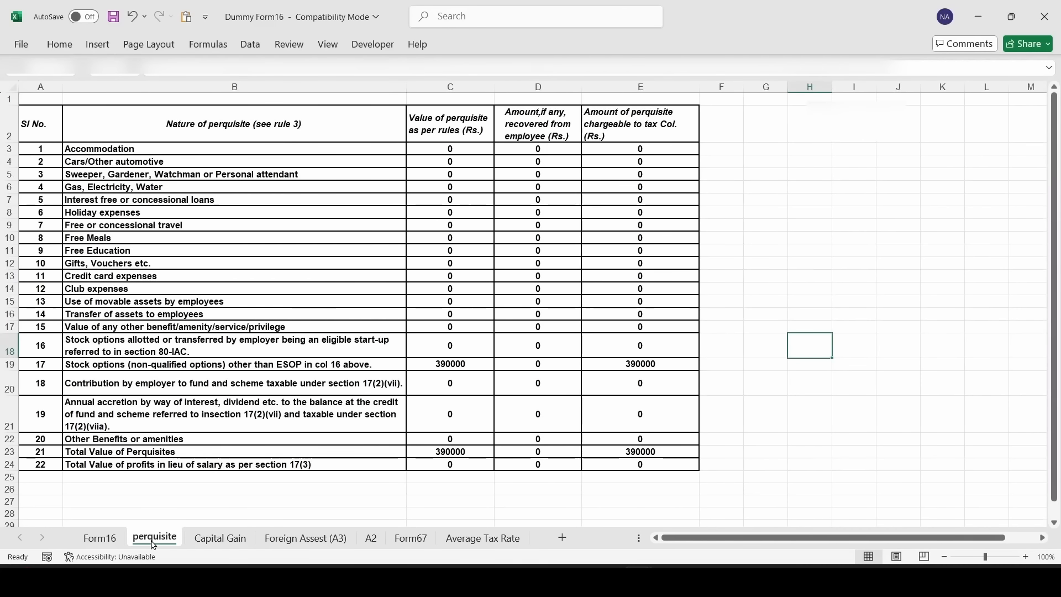
{"action": "left_click", "coordinate": [218, 365]}
{"action": "left_click", "coordinate": [447, 364]}
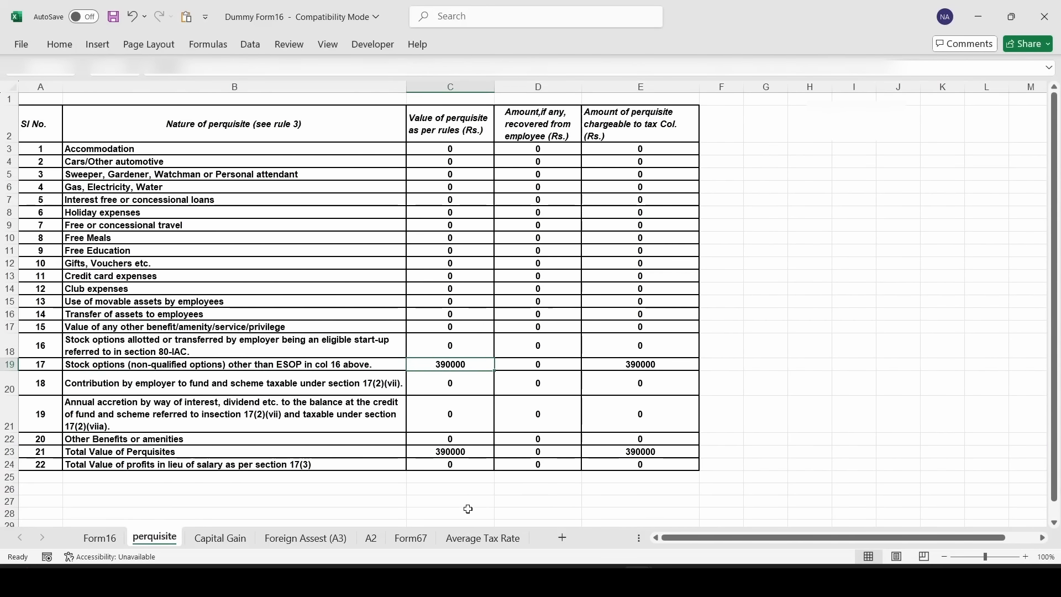
{"action": "key", "text": "alt+Tab"}
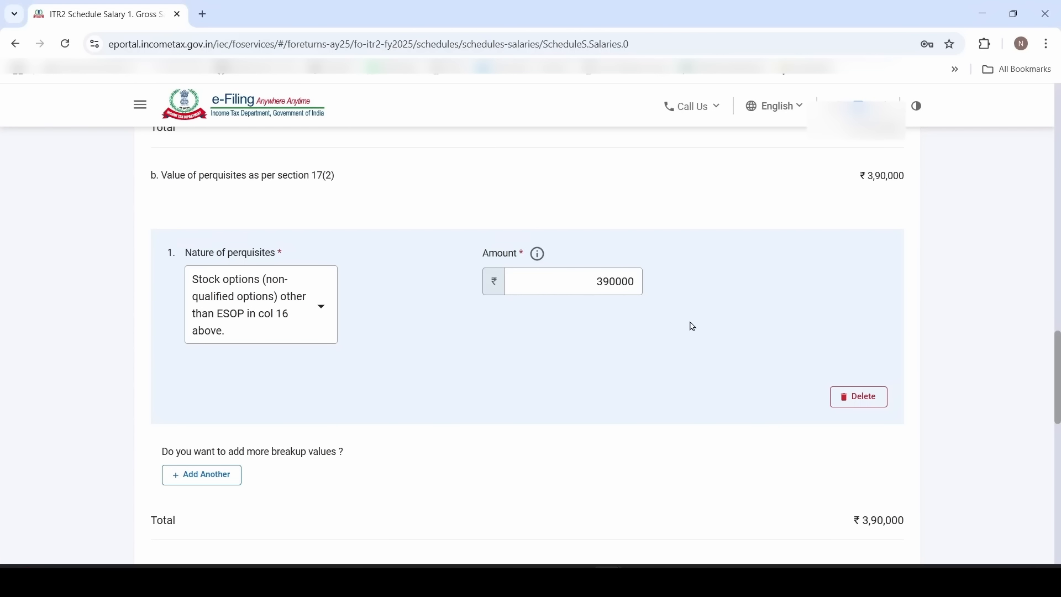
{"action": "scroll", "coordinate": [692, 327], "scroll_direction": "down", "scroll_amount": 13}
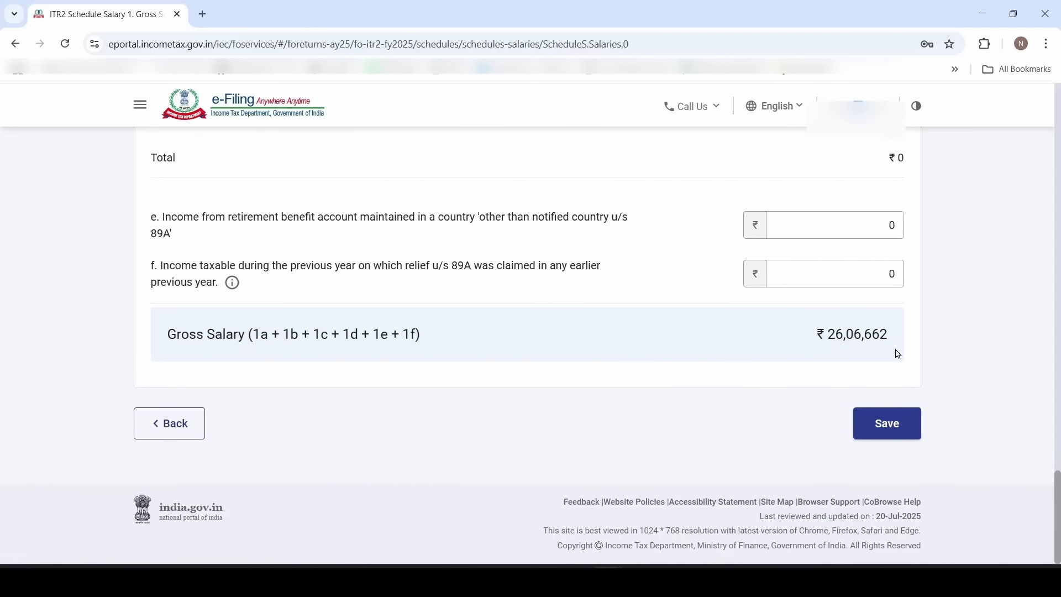
{"action": "key", "text": "alt+Tab"}
{"action": "left_click", "coordinate": [492, 261]}
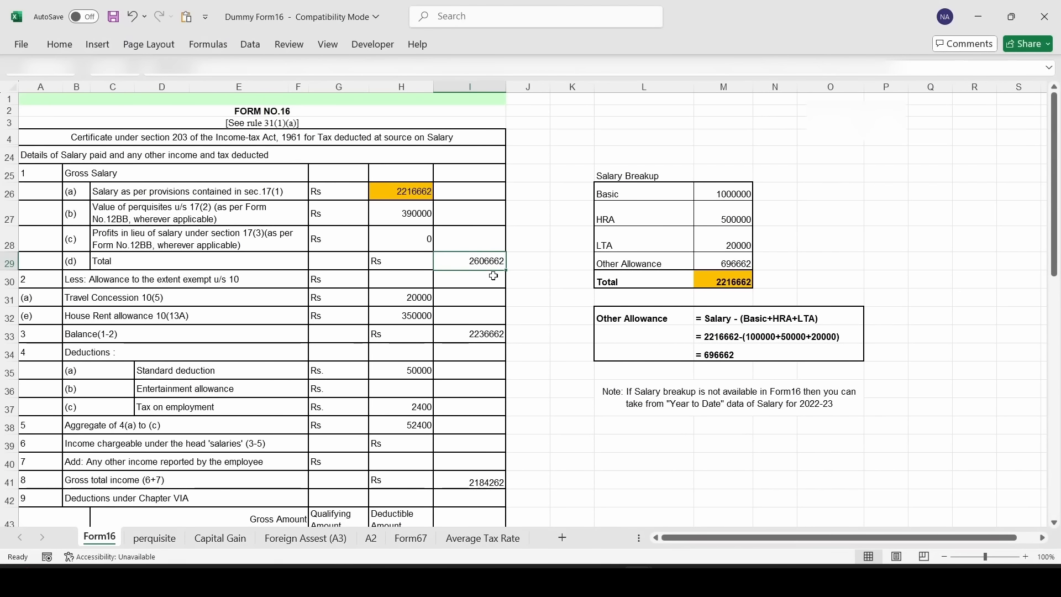
{"action": "key", "text": "alt+Tab"}
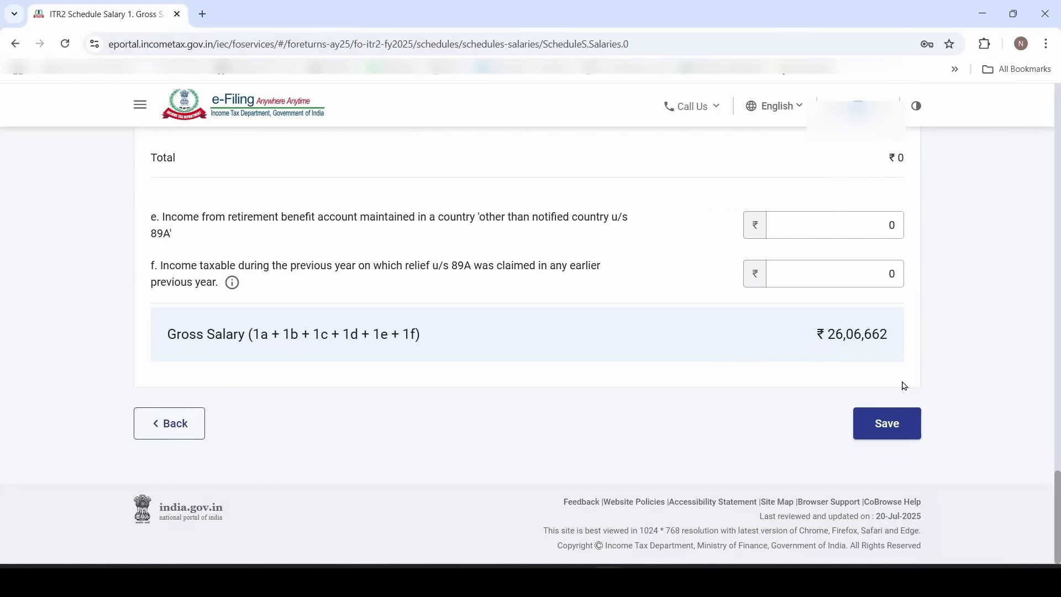
Save the gross salary details, expand the section 10 exempt allowances and pick Sec 10(5) travel concession
{"action": "left_click", "coordinate": [905, 434]}
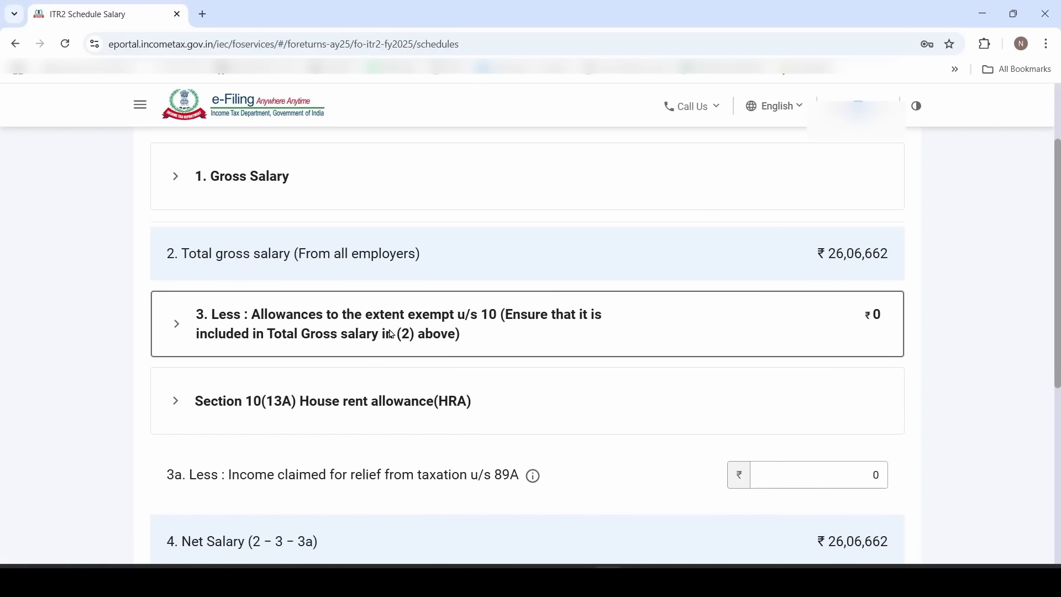
{"action": "left_click", "coordinate": [479, 333]}
{"action": "scroll", "coordinate": [498, 371], "scroll_direction": "down", "scroll_amount": 2}
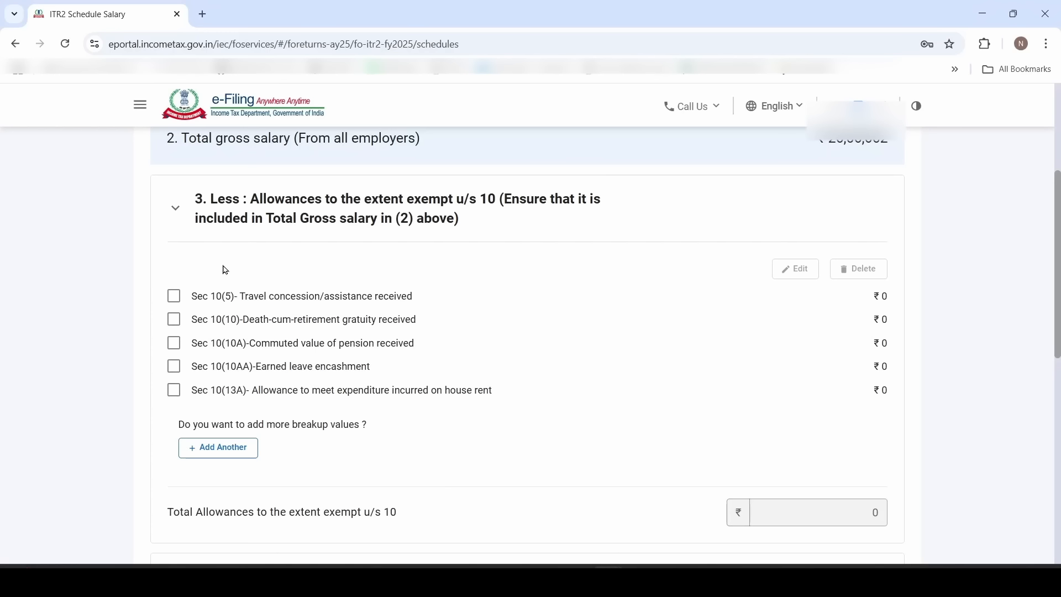
{"action": "left_click", "coordinate": [175, 298]}
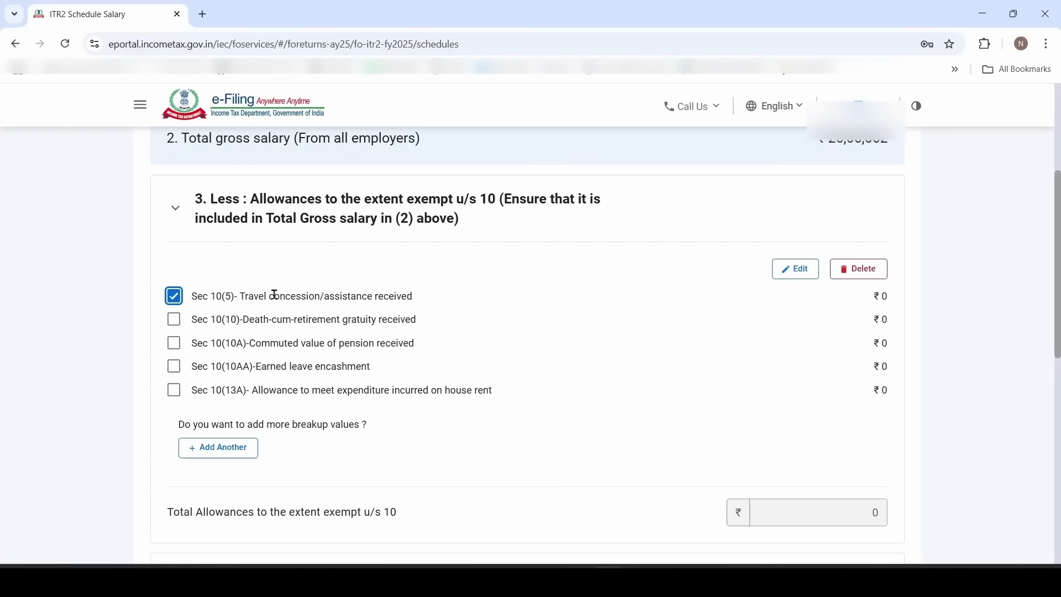
Enter ₹20,000 from Form16 cell H31 as the Sec 10(5) travel concession and save
{"action": "left_click", "coordinate": [796, 269]}
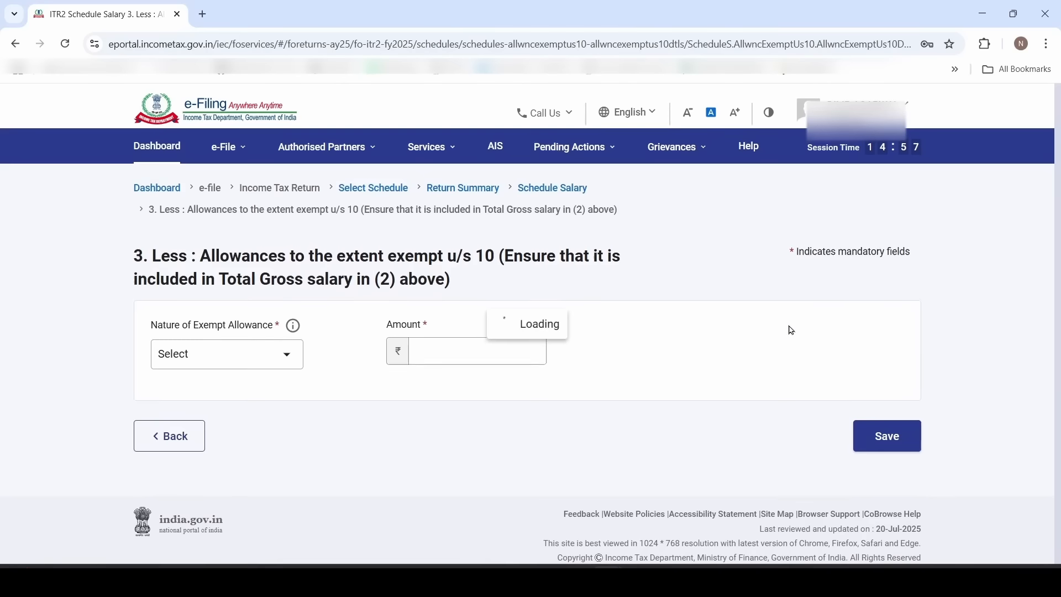
{"action": "left_click", "coordinate": [415, 334]}
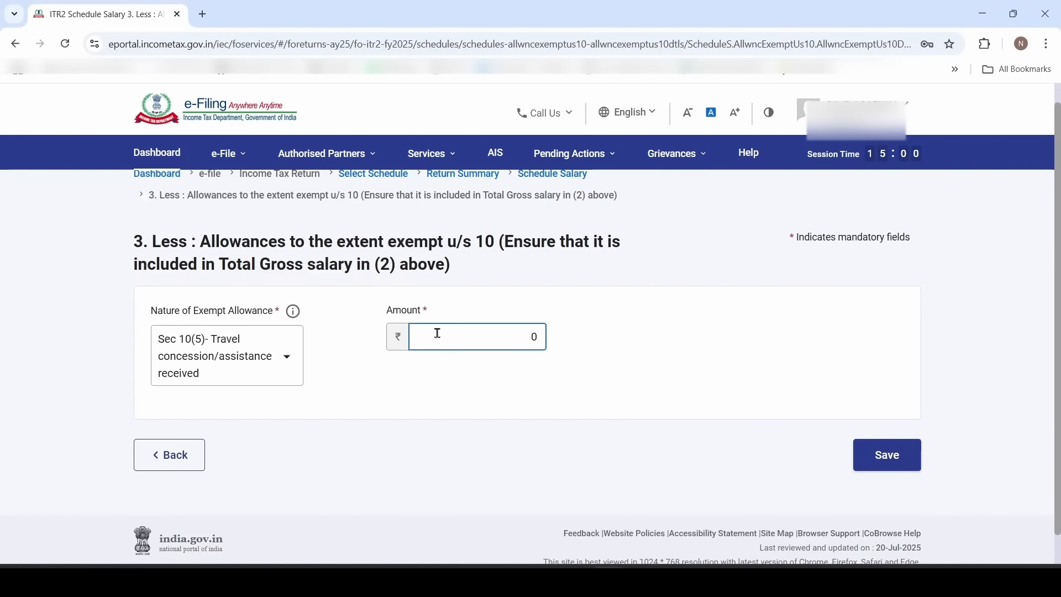
{"action": "key", "text": "alt+Tab"}
{"action": "left_click", "coordinate": [399, 298]}
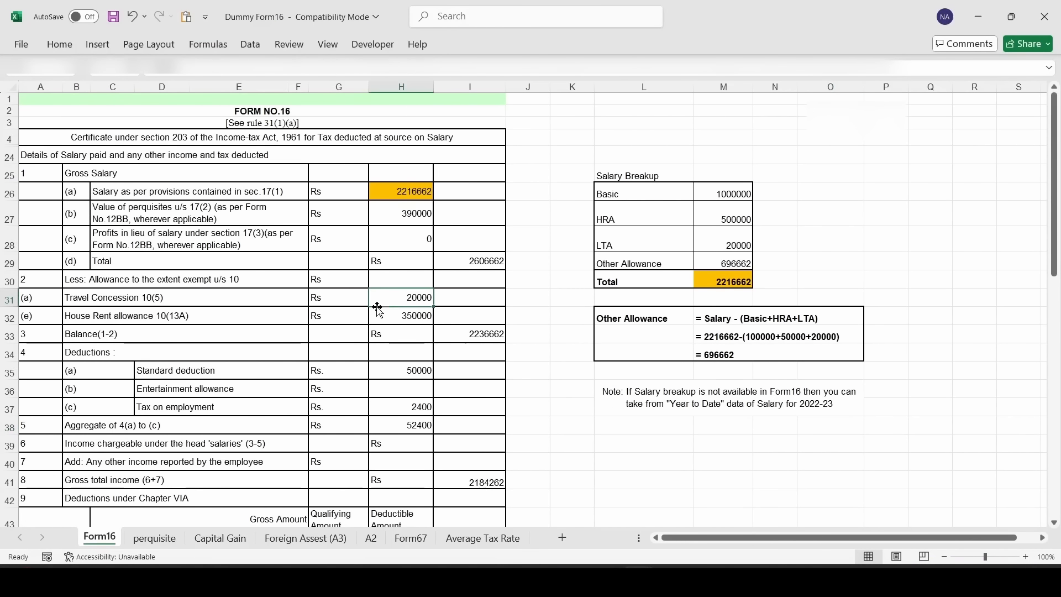
{"action": "key", "text": "alt+Tab"}
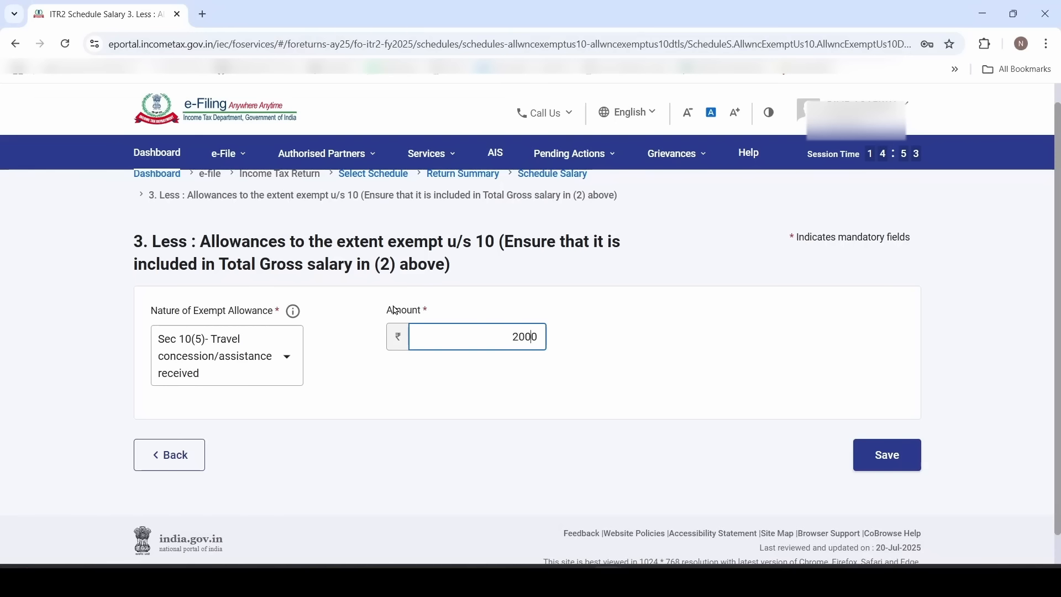
{"action": "left_click", "coordinate": [885, 456]}
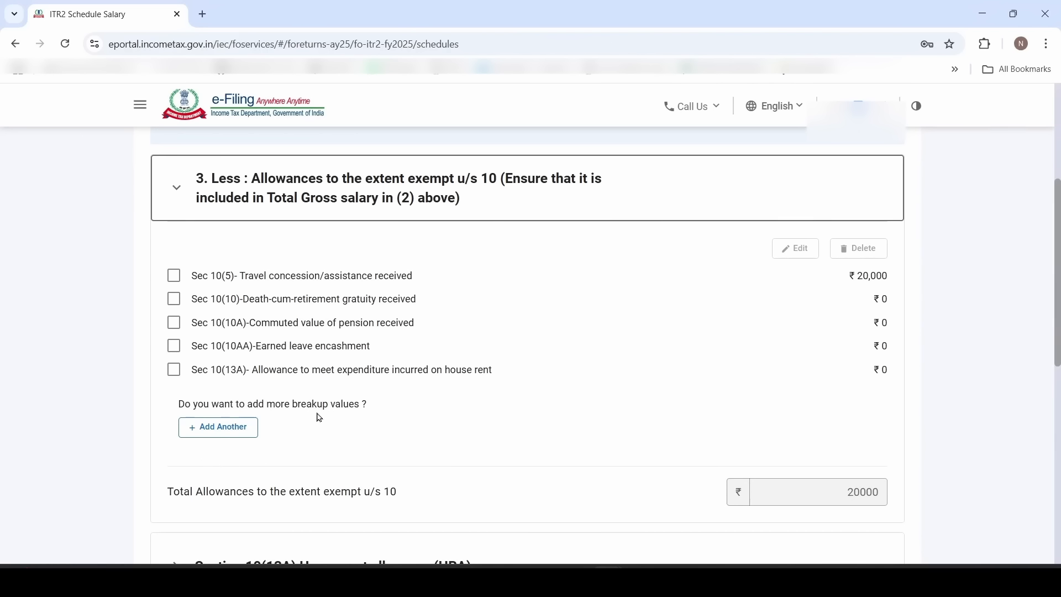
{"action": "scroll", "coordinate": [319, 419], "scroll_direction": "down", "scroll_amount": 2}
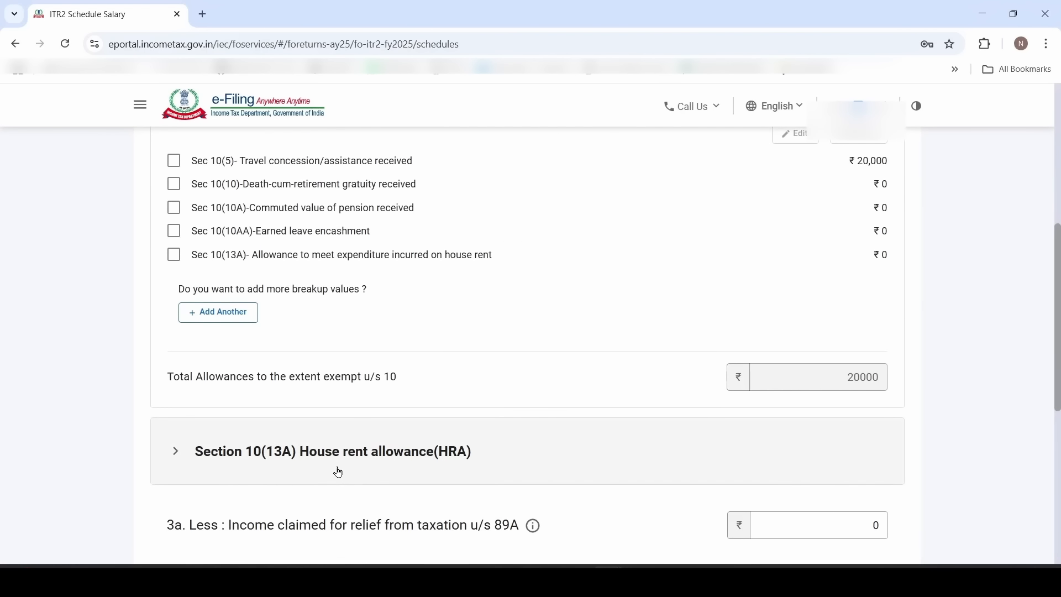
Expand Section 10(13A) house rent allowance and set the place of work to Non Metro
{"action": "left_click", "coordinate": [280, 469]}
{"action": "scroll", "coordinate": [285, 467], "scroll_direction": "down", "scroll_amount": 4}
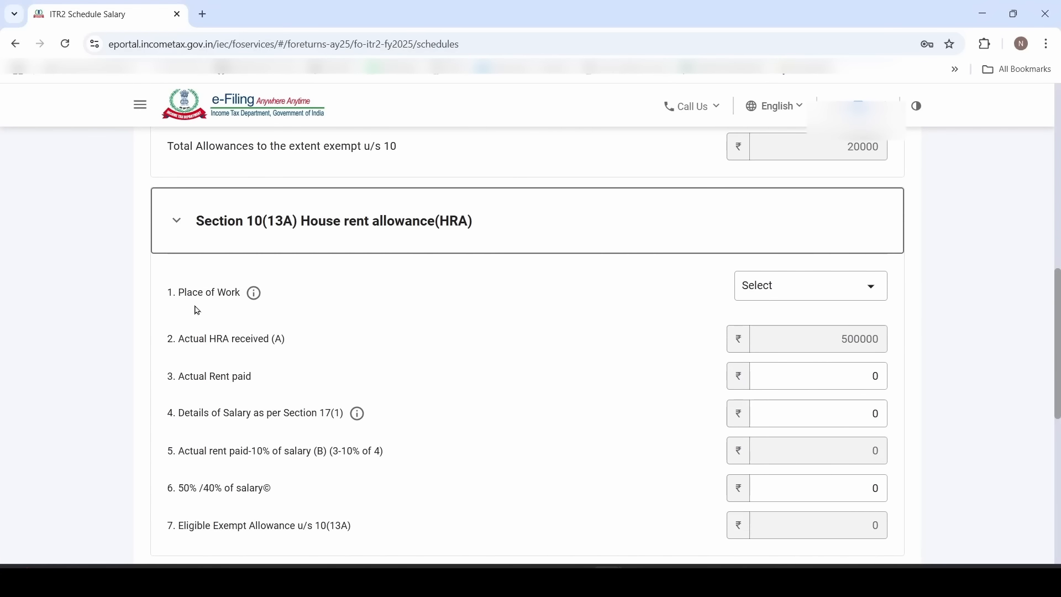
{"action": "left_click", "coordinate": [796, 299]}
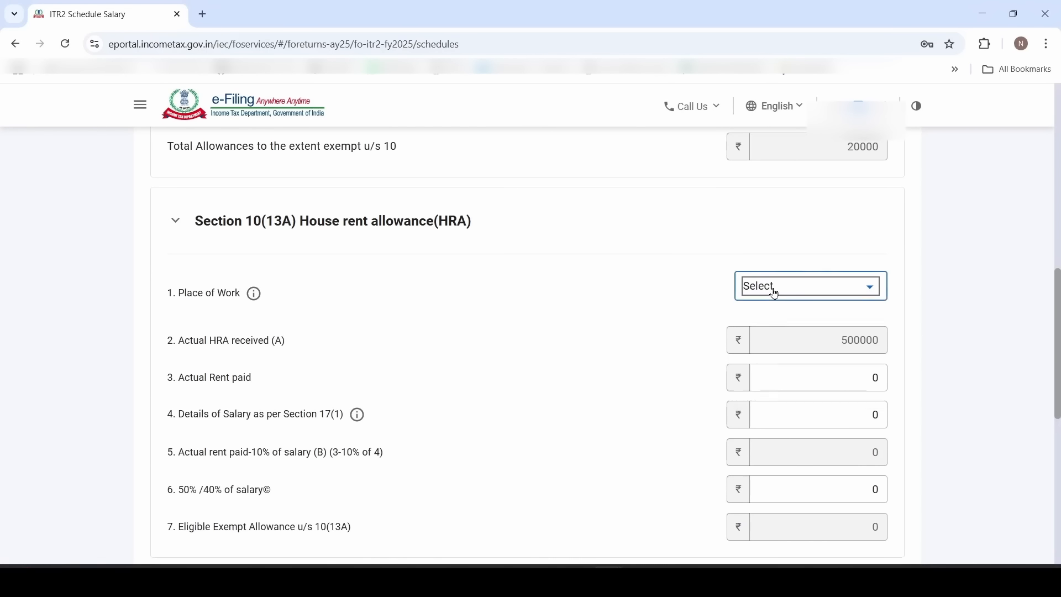
{"action": "left_click", "coordinate": [774, 292]}
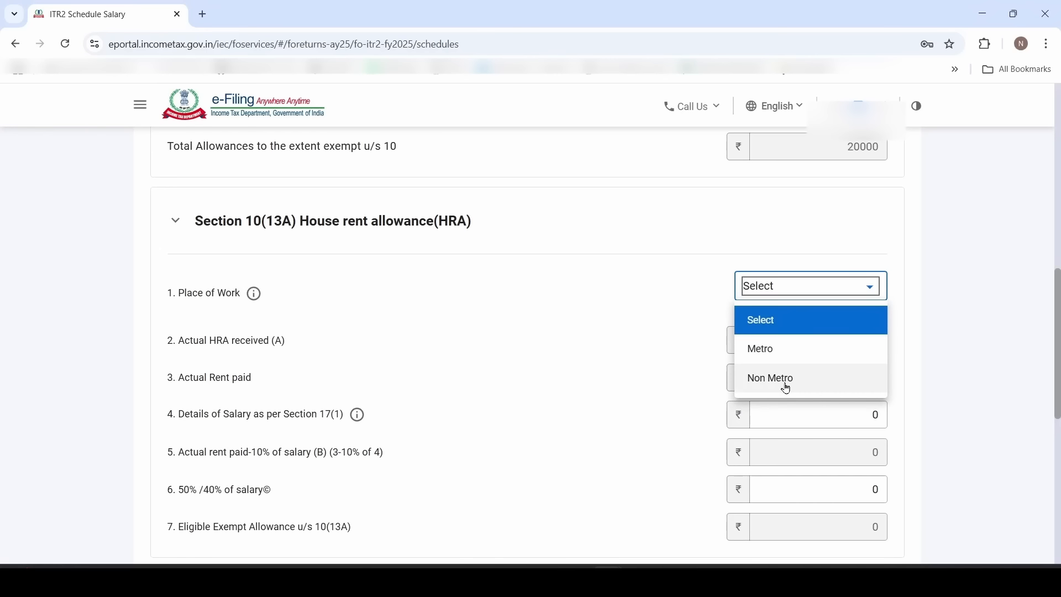
{"action": "left_click", "coordinate": [846, 383]}
{"action": "scroll", "coordinate": [597, 387], "scroll_direction": "down", "scroll_amount": 2}
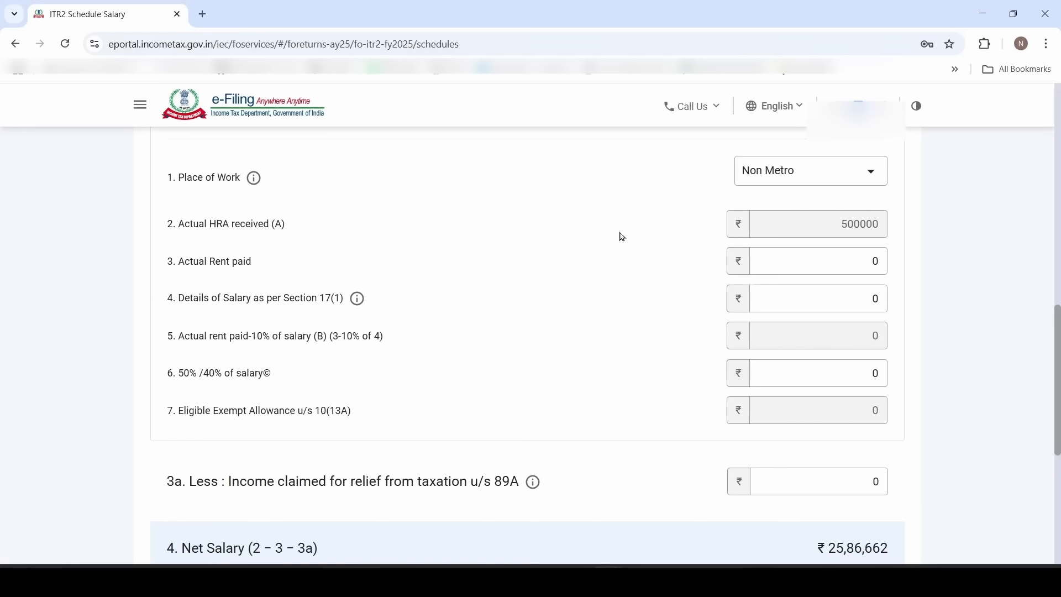
Fill in HRA rent paid 450000, salary 1000000 and 40% salary limit 400000
{"action": "left_click", "coordinate": [774, 262]}
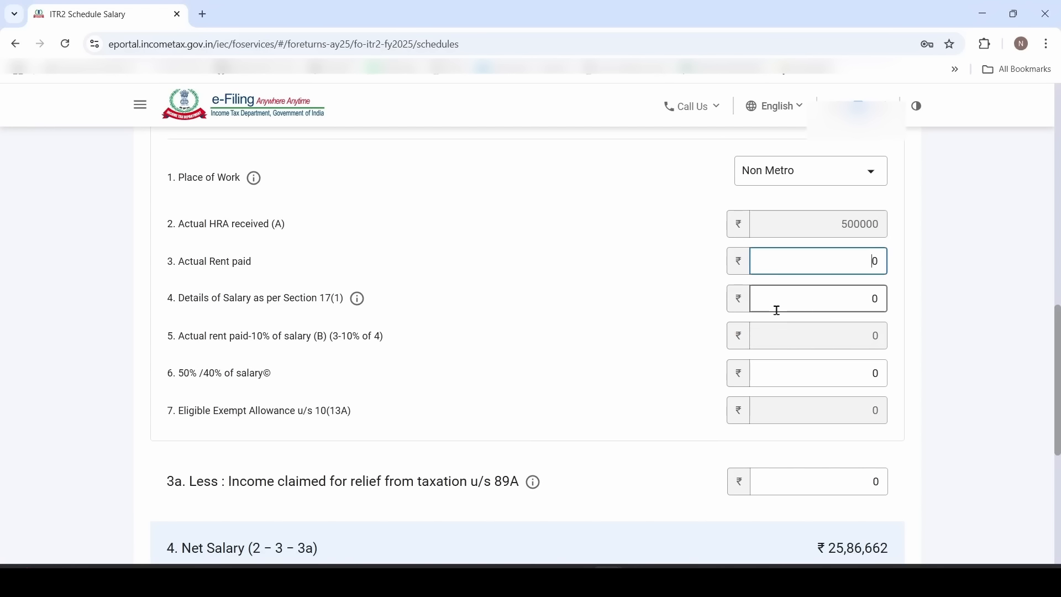
{"action": "type", "text": "450000"}
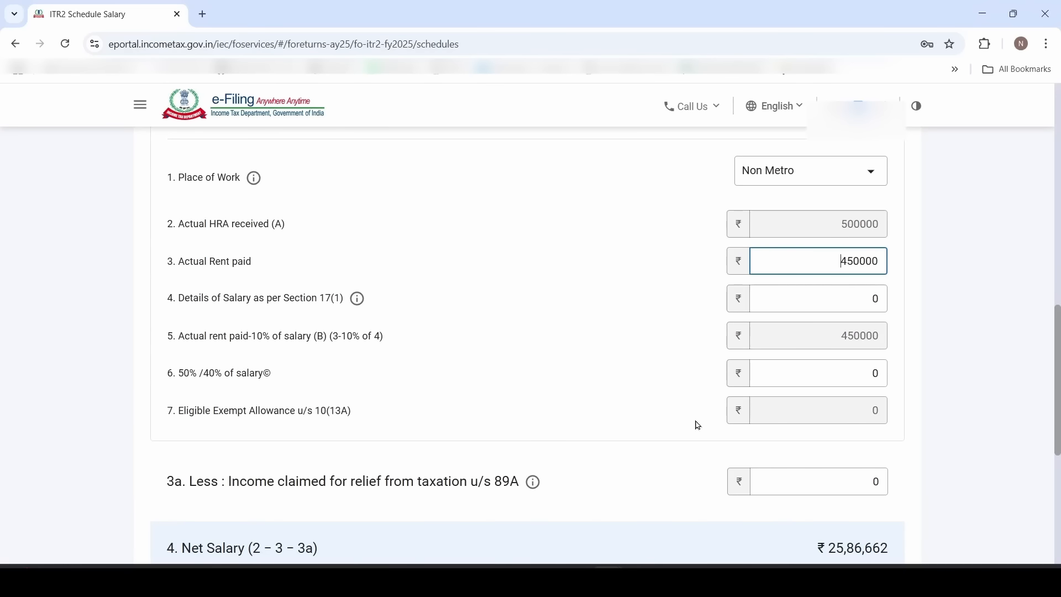
{"action": "left_click", "coordinate": [192, 316]}
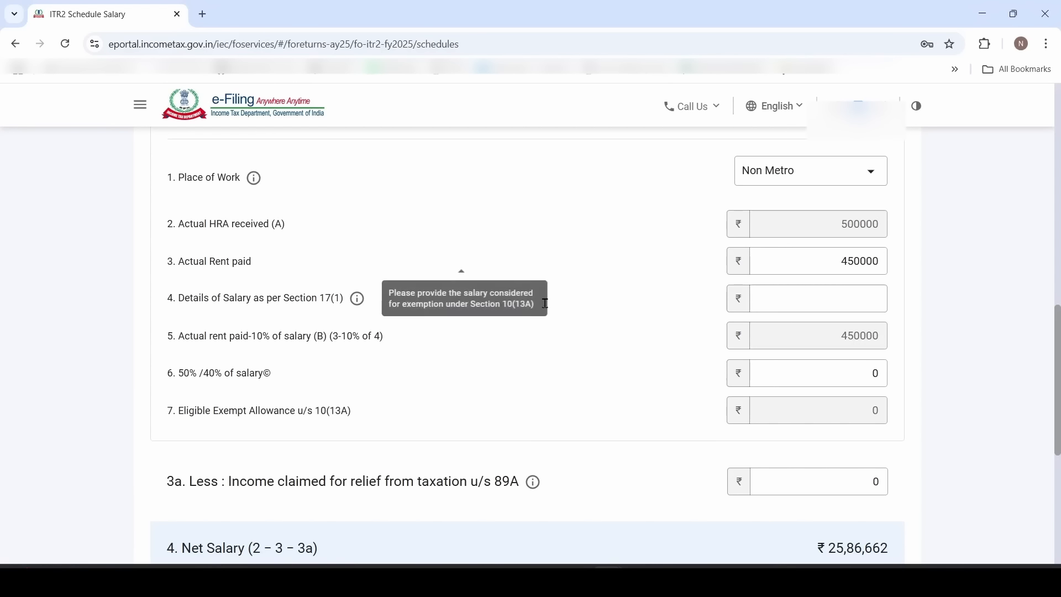
{"action": "left_click", "coordinate": [803, 288]}
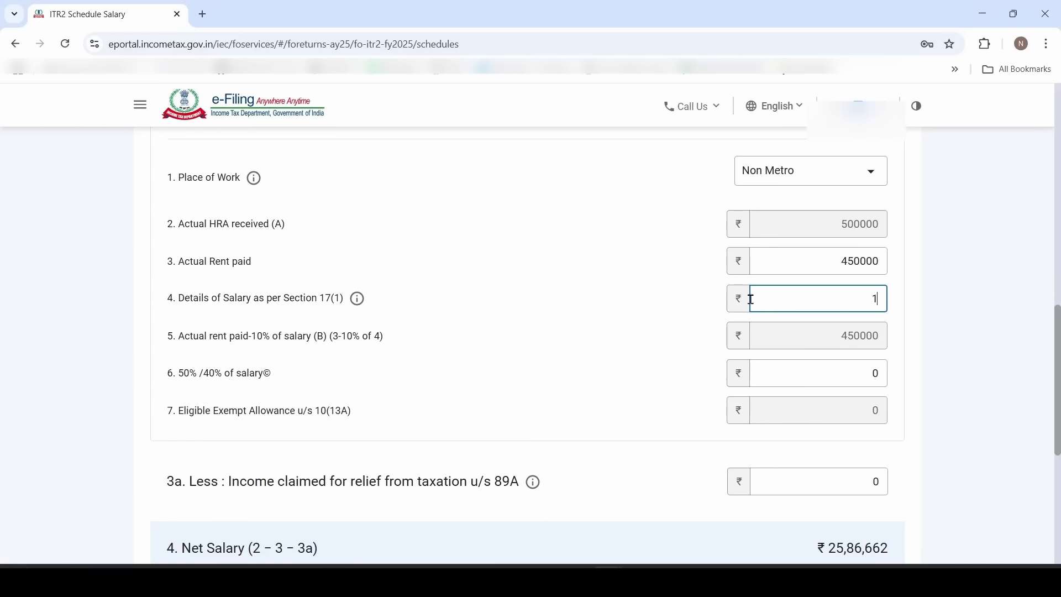
{"action": "type", "text": "1000000"}
{"action": "left_click", "coordinate": [629, 354]}
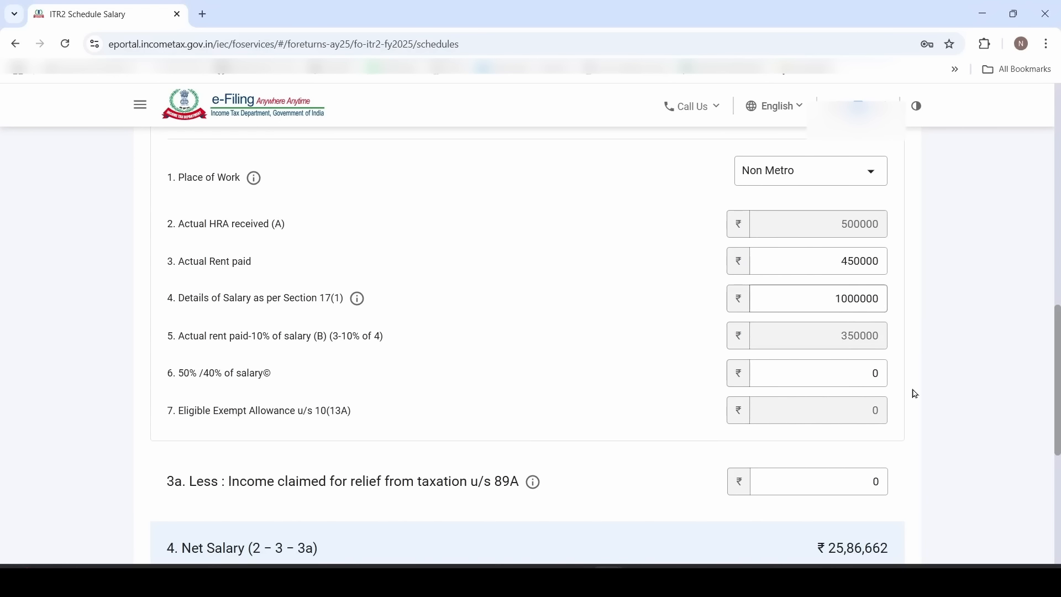
{"action": "left_click", "coordinate": [819, 383]}
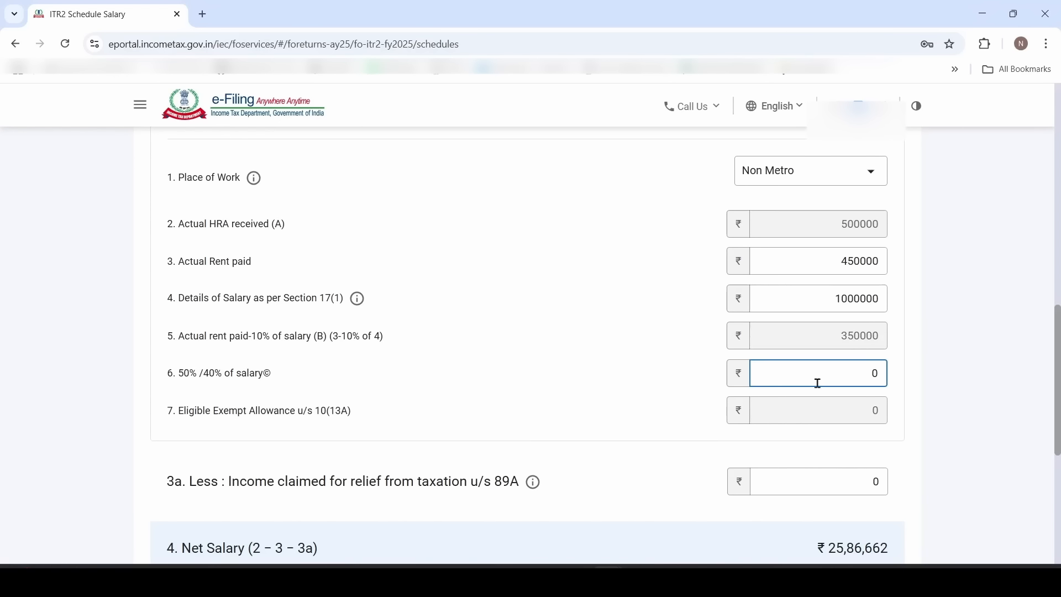
{"action": "type", "text": "40000"}
{"action": "left_click", "coordinate": [641, 447]}
{"action": "scroll", "coordinate": [616, 396], "scroll_direction": "down", "scroll_amount": 2}
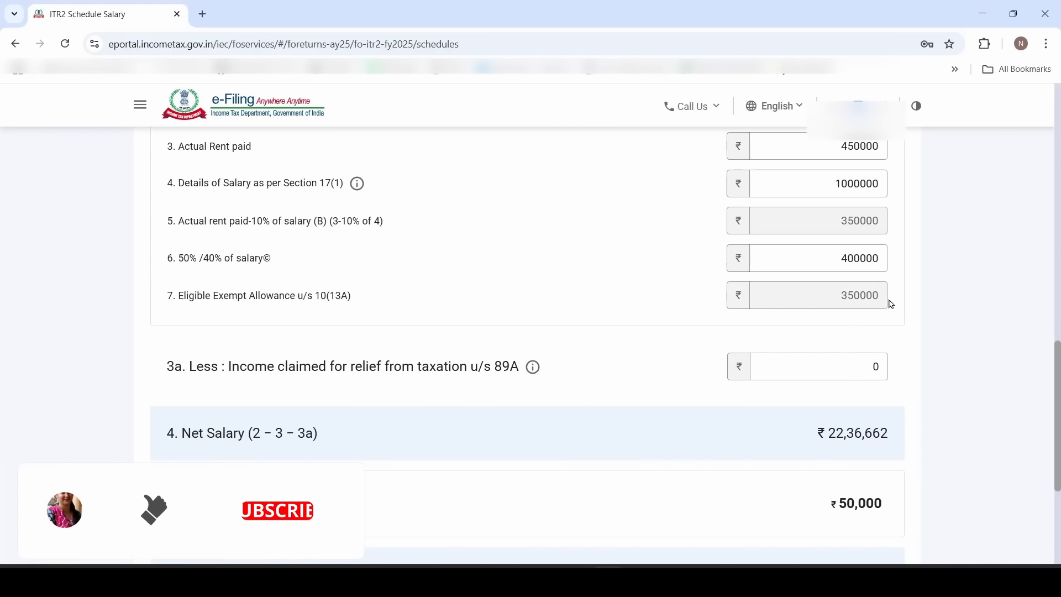
Review net salary ₹22,36,662 and expand Deduction u/s 16 showing the 50000 standard deduction
{"action": "scroll", "coordinate": [632, 332], "scroll_direction": "up", "scroll_amount": 1}
{"action": "scroll", "coordinate": [884, 381], "scroll_direction": "down", "scroll_amount": 4}
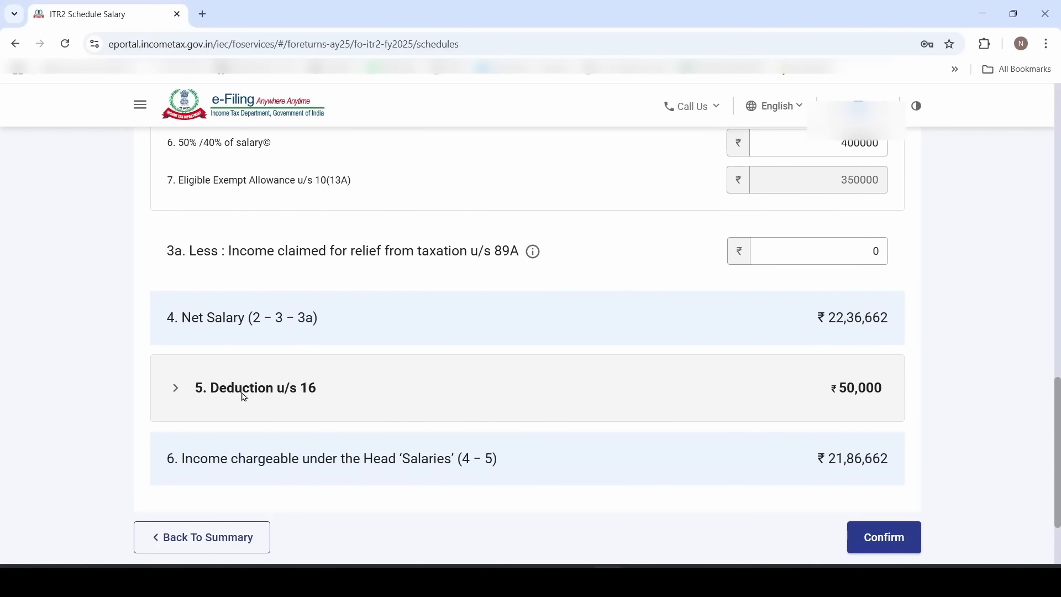
{"action": "left_click", "coordinate": [270, 397]}
{"action": "scroll", "coordinate": [265, 397], "scroll_direction": "down", "scroll_amount": 2}
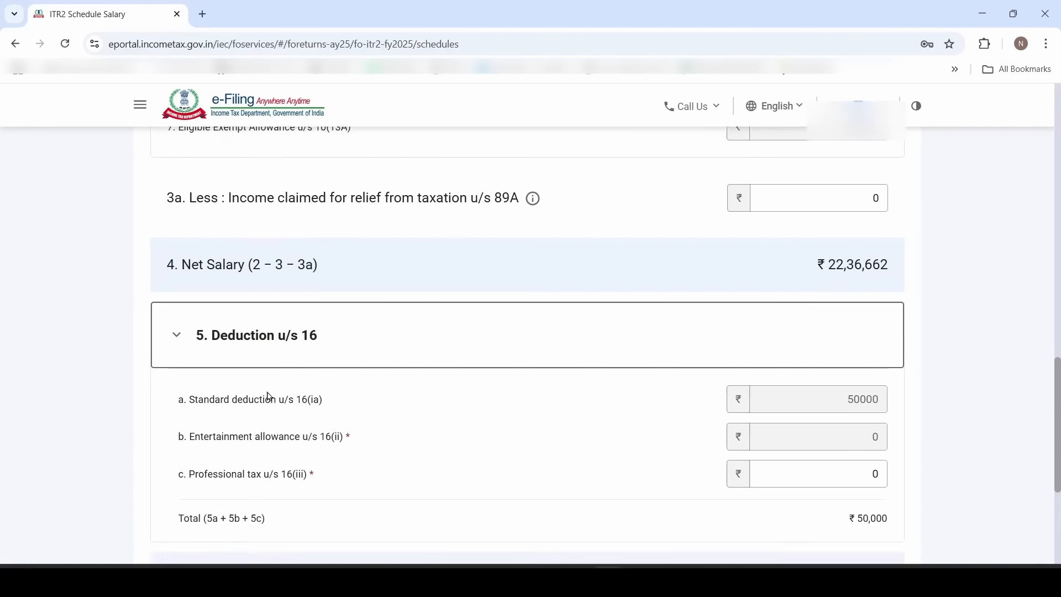
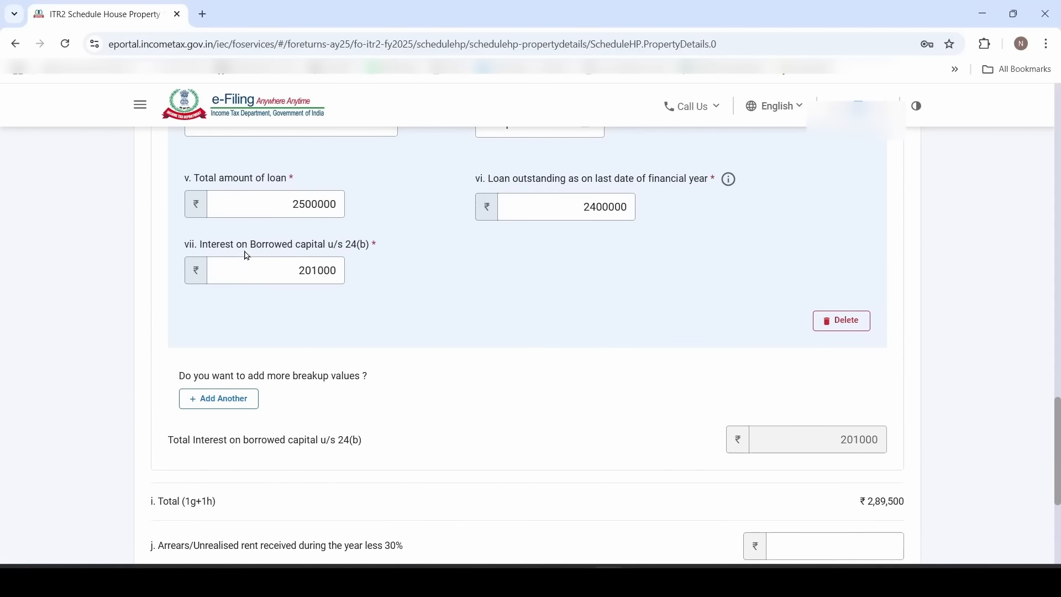
{"action": "scroll", "coordinate": [261, 275], "scroll_direction": "up", "scroll_amount": 1}
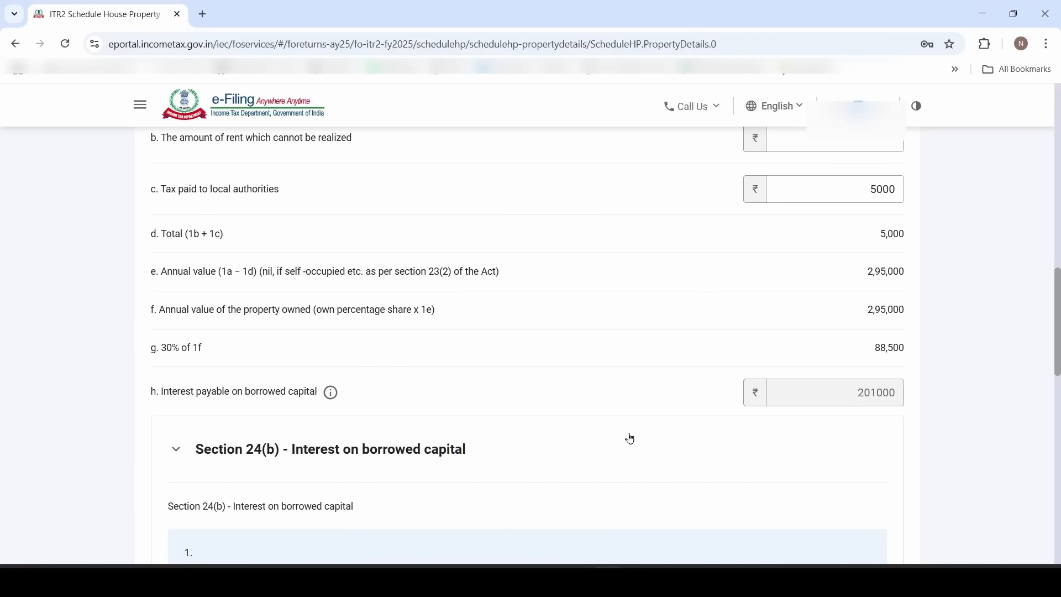
Check the loan and interest details and the ₹5,500 income figure, then save the house property details
{"action": "scroll", "coordinate": [630, 439], "scroll_direction": "down", "scroll_amount": 14}
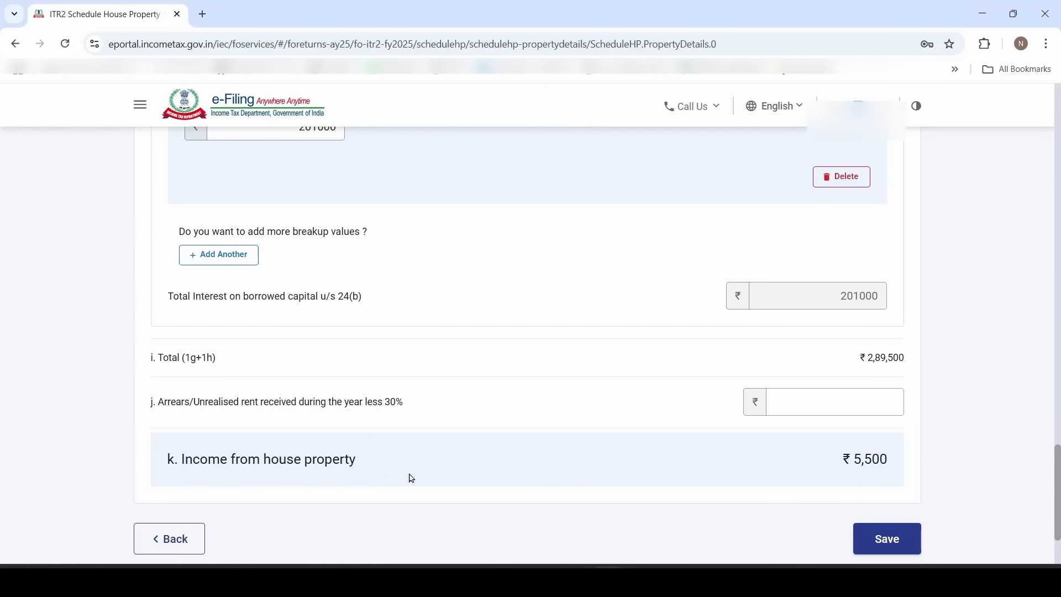
{"action": "left_click_drag", "start_coordinate": [830, 465], "coordinate": [901, 462]}
{"action": "left_click", "coordinate": [913, 474]}
{"action": "left_click", "coordinate": [889, 545]}
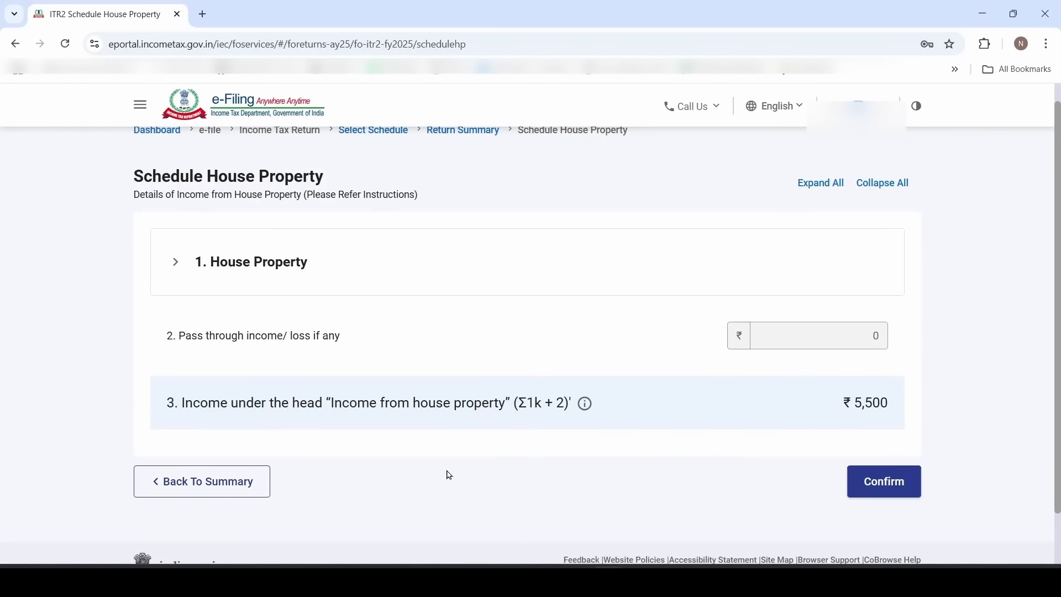
Confirm Schedule House Property and open Schedule Capital Gains, dismissing the 234C interest notice
{"action": "left_click", "coordinate": [901, 489]}
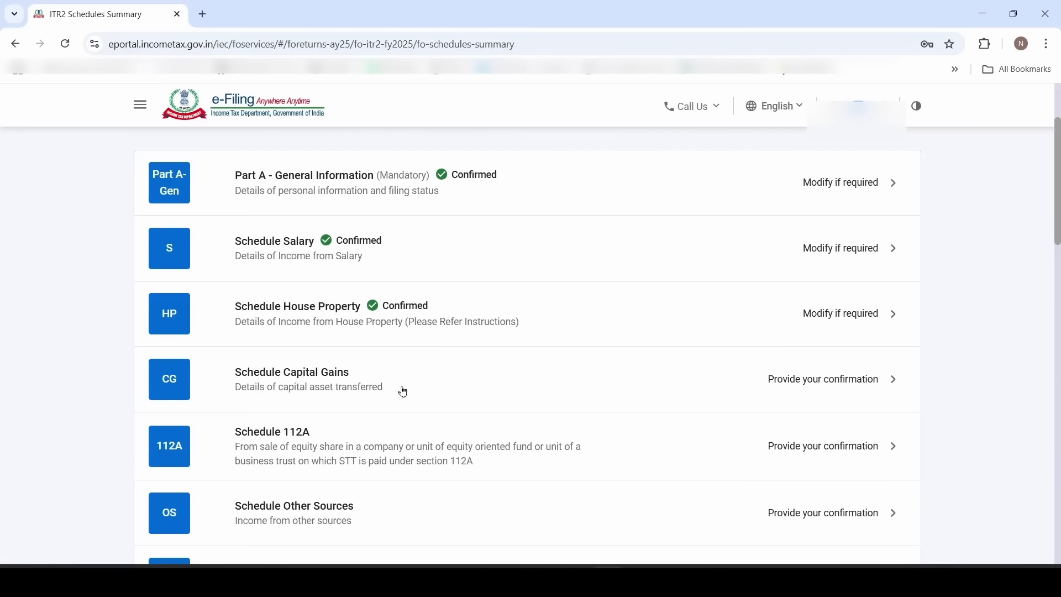
{"action": "left_click", "coordinate": [411, 384]}
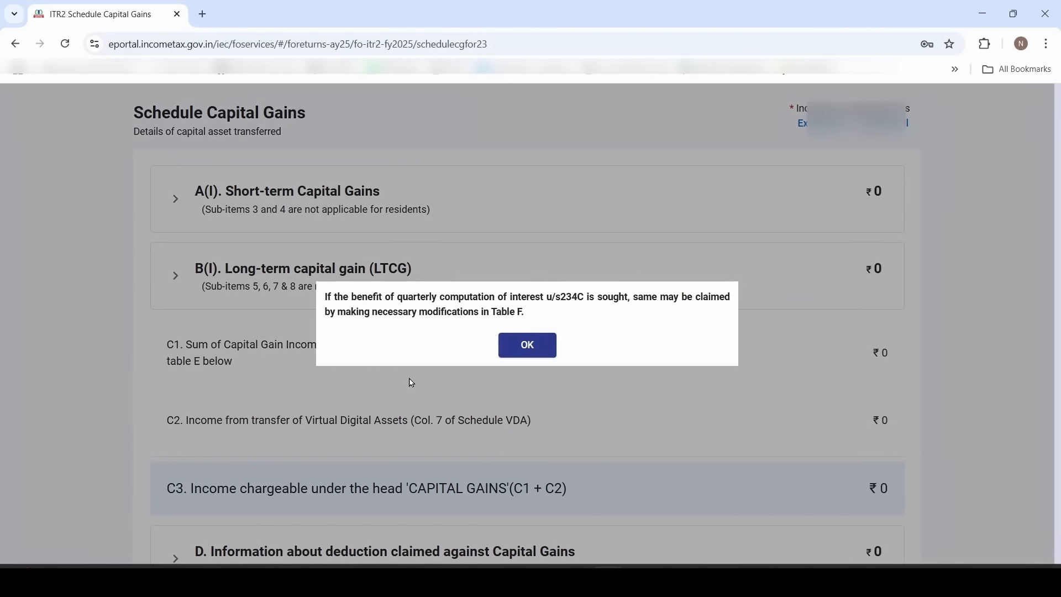
{"action": "left_click", "coordinate": [528, 346]}
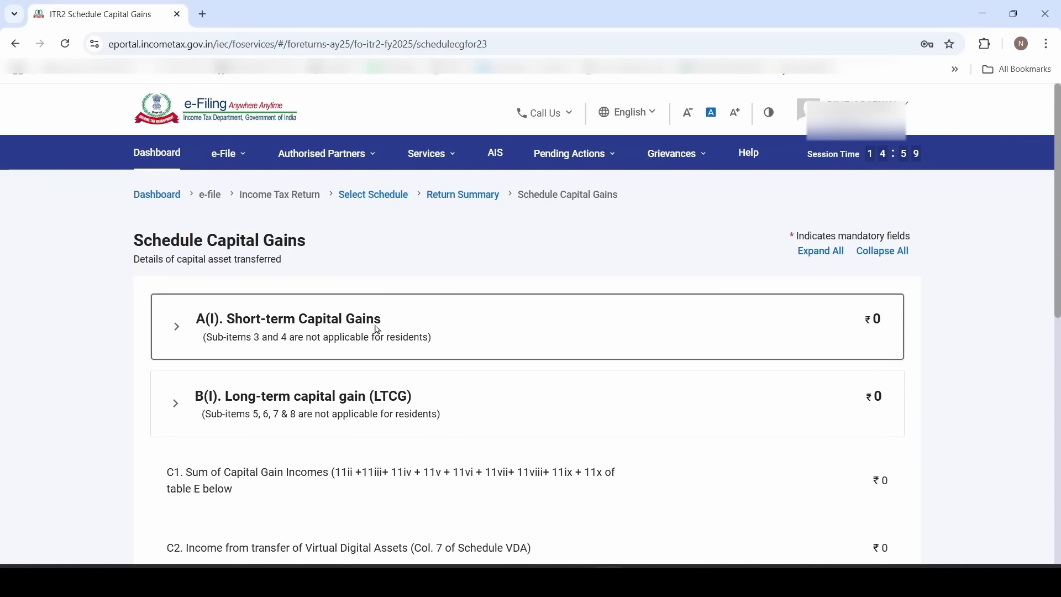
Expand A(I) short-term gains and item 2, and add a new STT-paid equity share/MF entry
{"action": "left_click", "coordinate": [435, 332]}
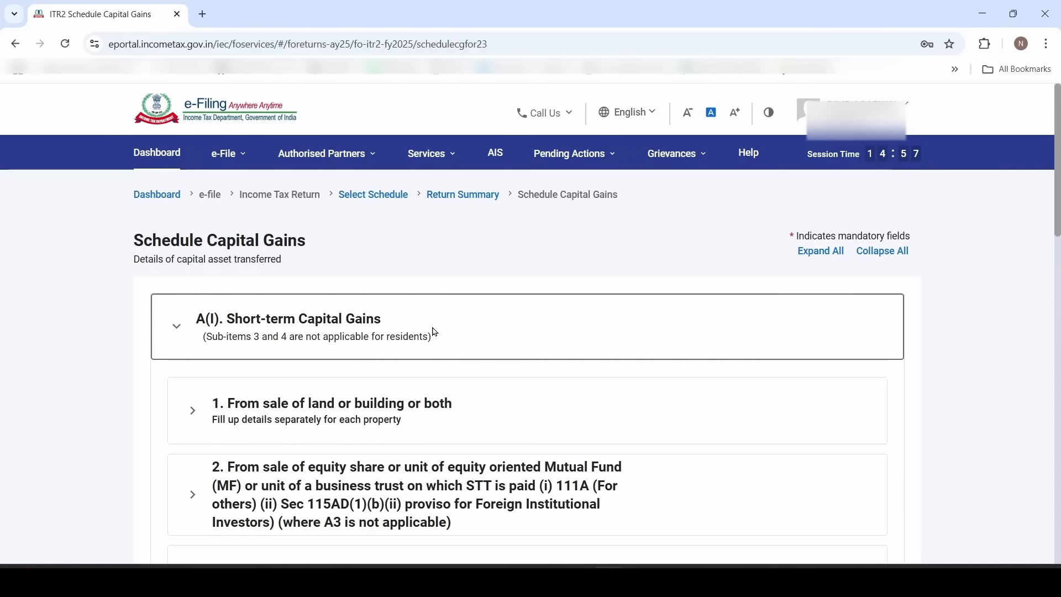
{"action": "scroll", "coordinate": [325, 334], "scroll_direction": "down", "scroll_amount": 3}
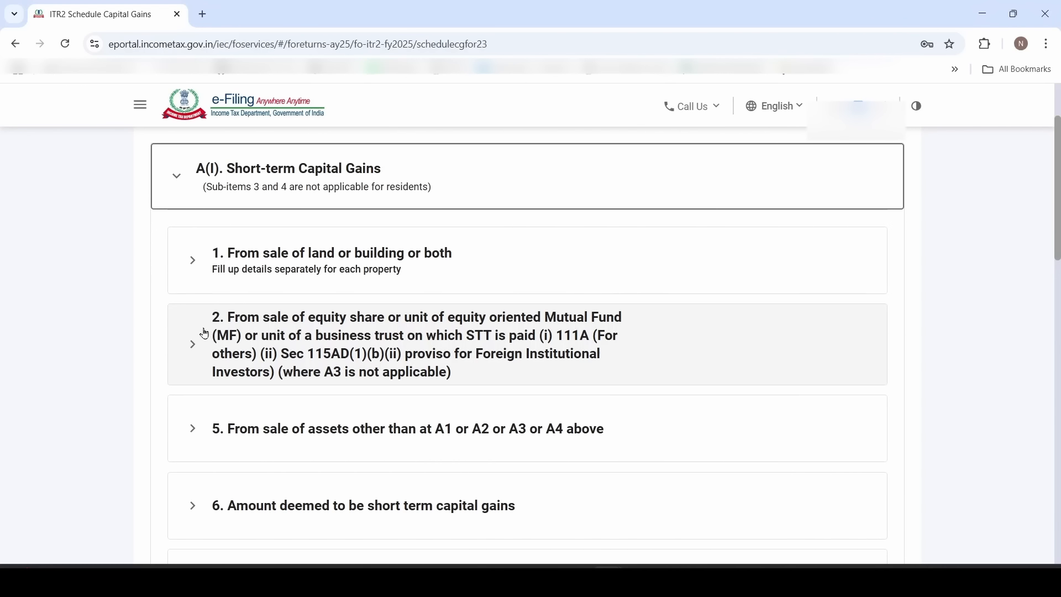
{"action": "left_click", "coordinate": [247, 347]}
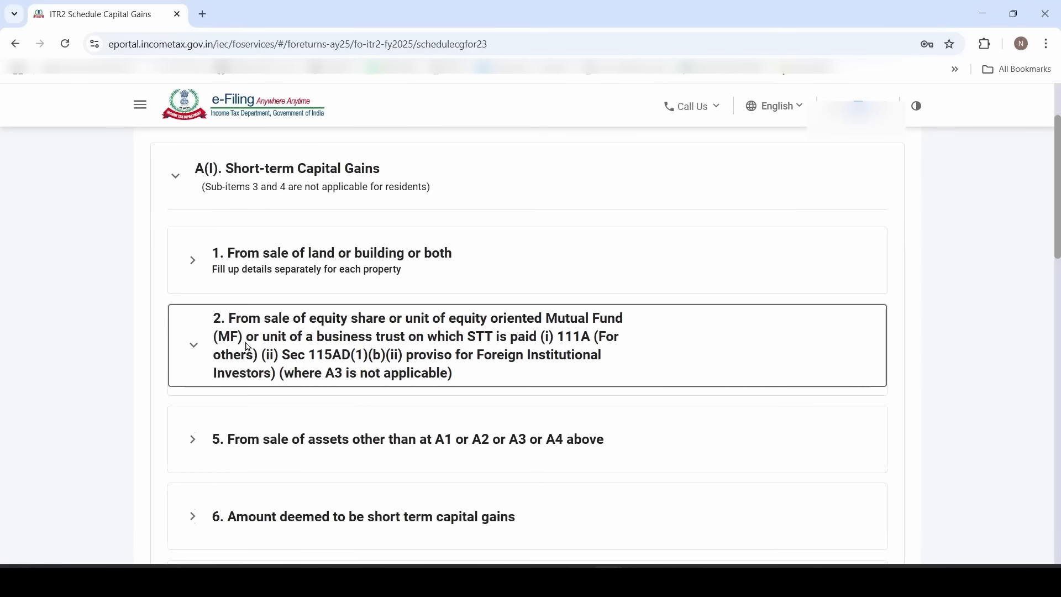
{"action": "scroll", "coordinate": [248, 347], "scroll_direction": "down", "scroll_amount": 2}
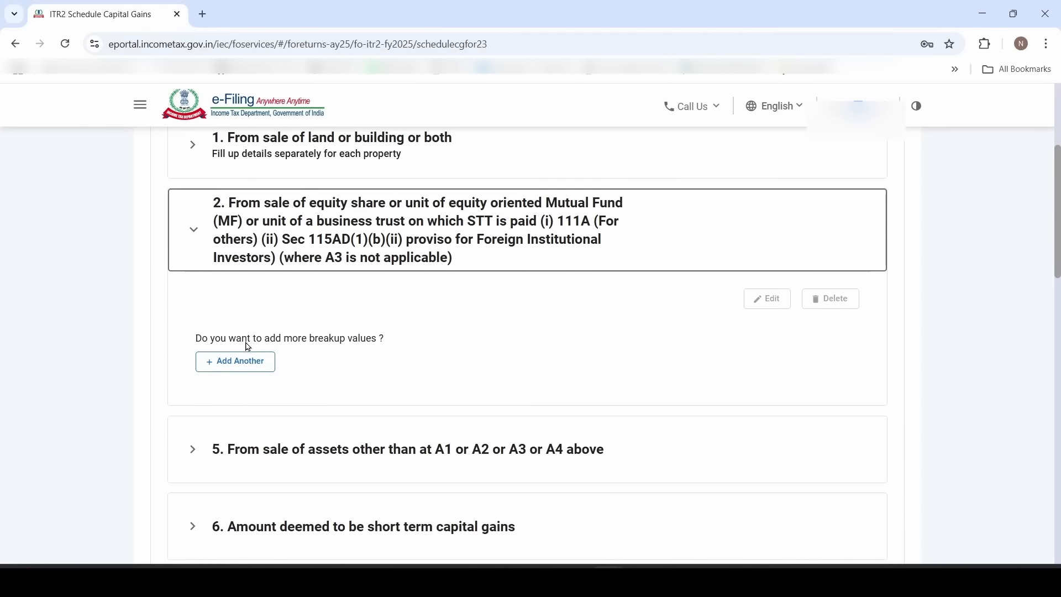
{"action": "left_click", "coordinate": [235, 360]}
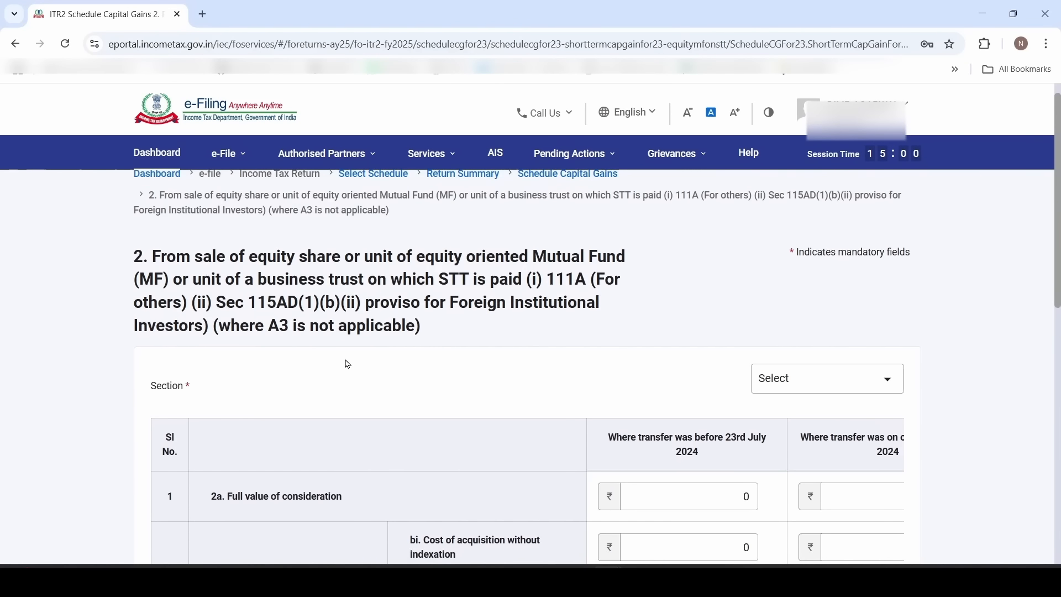
Choose 111A [for others] as the Section for the short-term equity share gain
{"action": "scroll", "coordinate": [348, 364], "scroll_direction": "down", "scroll_amount": 3}
{"action": "left_click", "coordinate": [805, 238]}
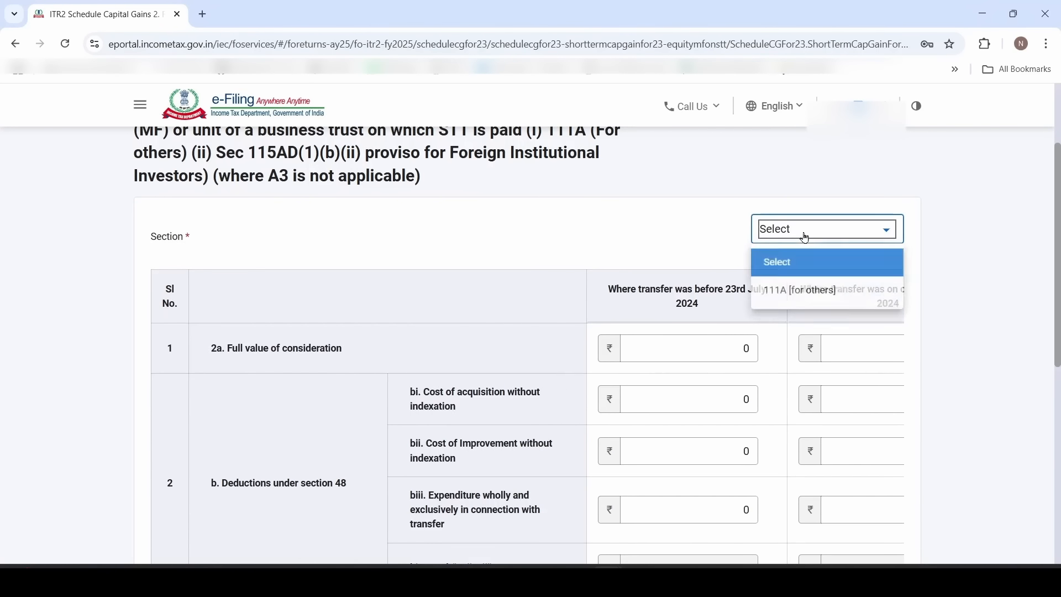
{"action": "left_click", "coordinate": [817, 302]}
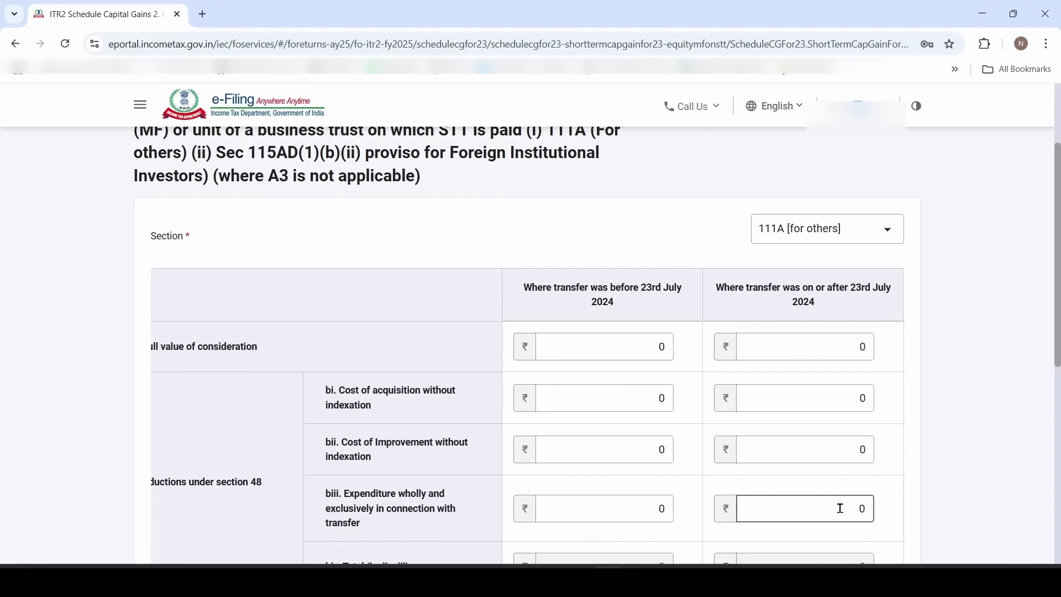
{"action": "scroll", "coordinate": [975, 419], "scroll_direction": "down", "scroll_amount": 2}
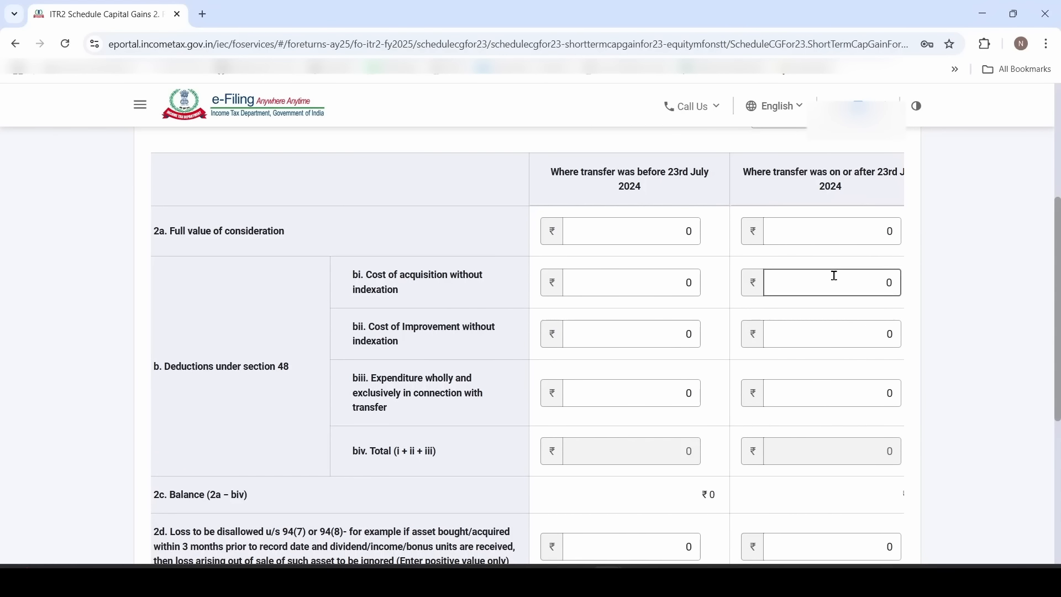
Enter consideration 134473 and acquisition cost 114273 from the Excel totals in the after-23-July column
{"action": "key", "text": "alt+Tab"}
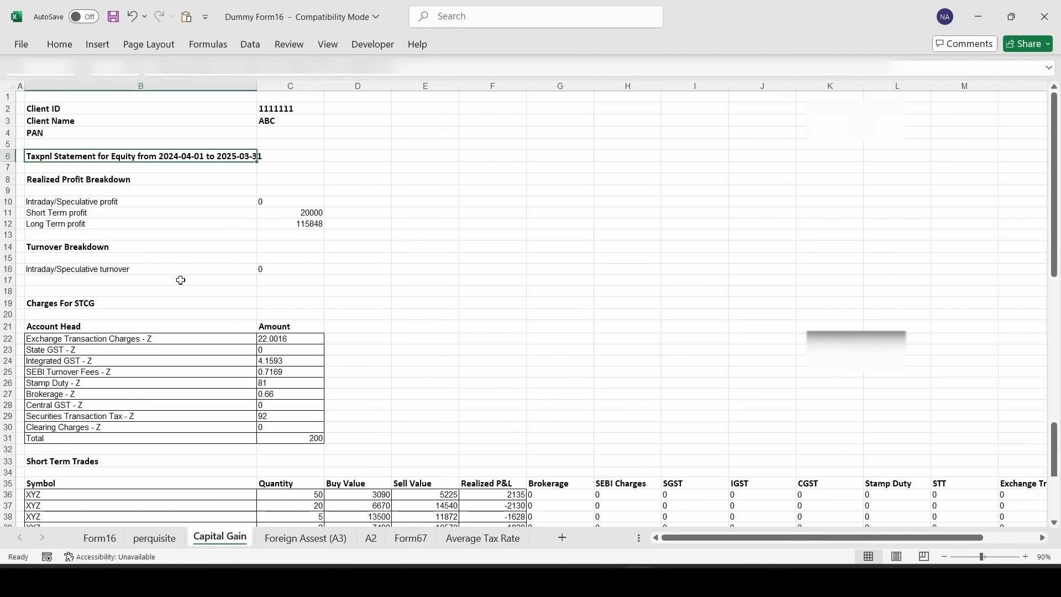
{"action": "scroll", "coordinate": [188, 359], "scroll_direction": "down", "scroll_amount": 7}
{"action": "left_click_drag", "start_coordinate": [152, 473], "coordinate": [341, 469]}
{"action": "left_click", "coordinate": [341, 470]}
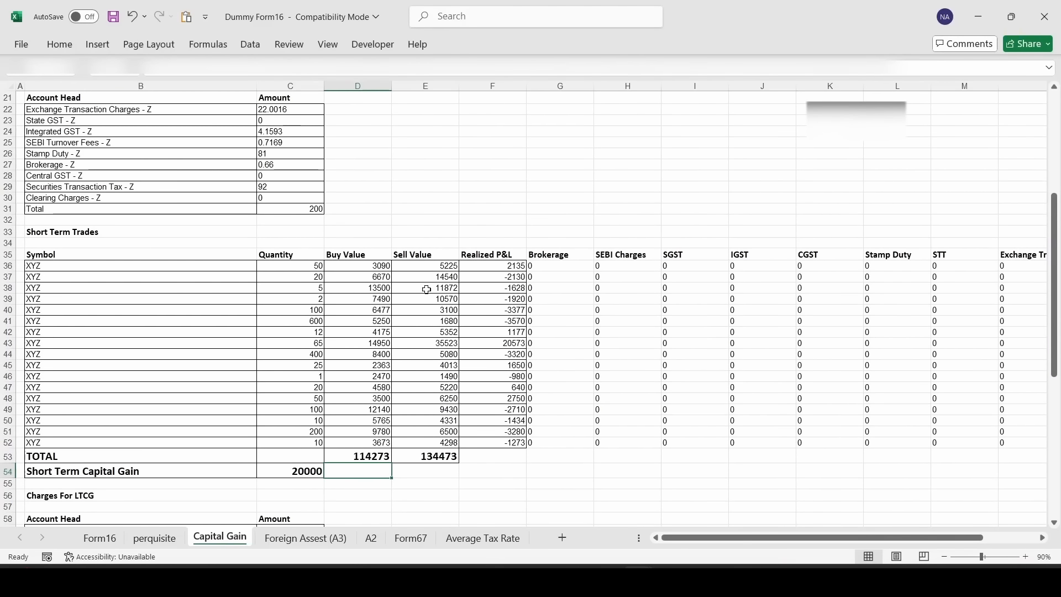
{"action": "key", "text": "alt+Tab"}
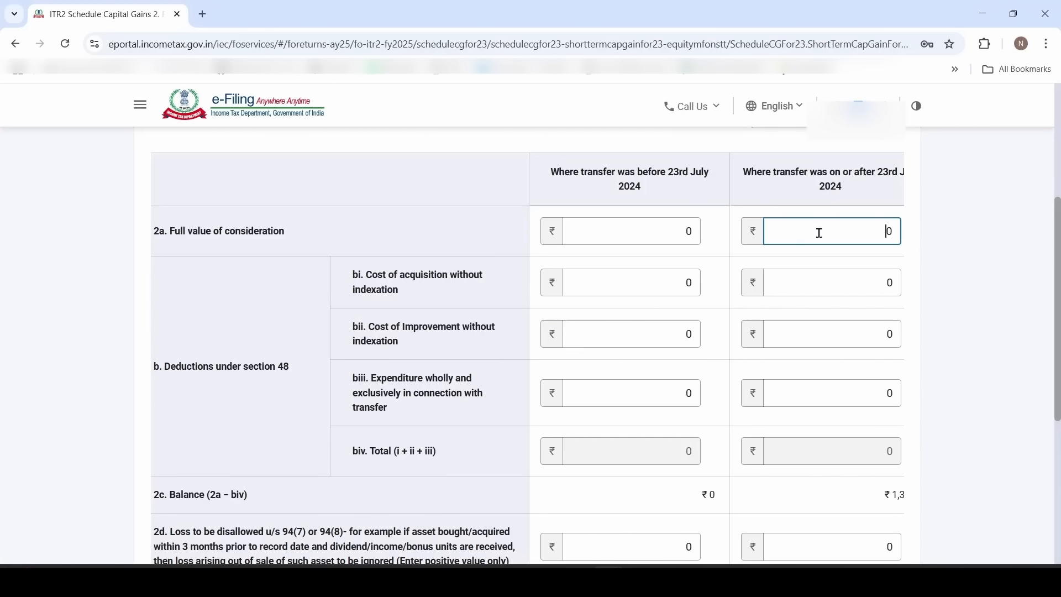
{"action": "key", "text": "alt+Tab"}
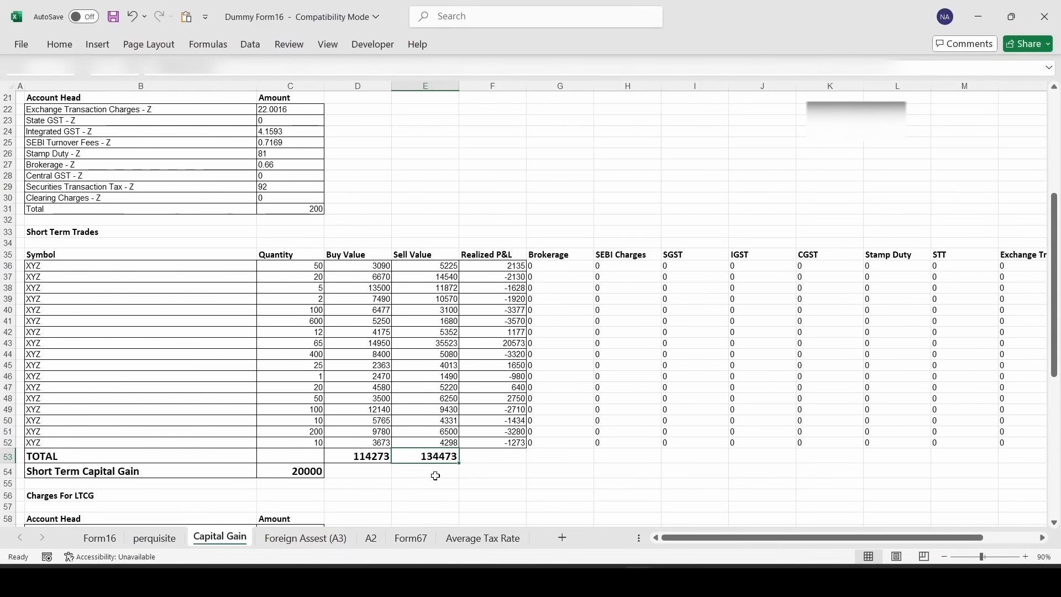
{"action": "key", "text": "alt+Tab"}
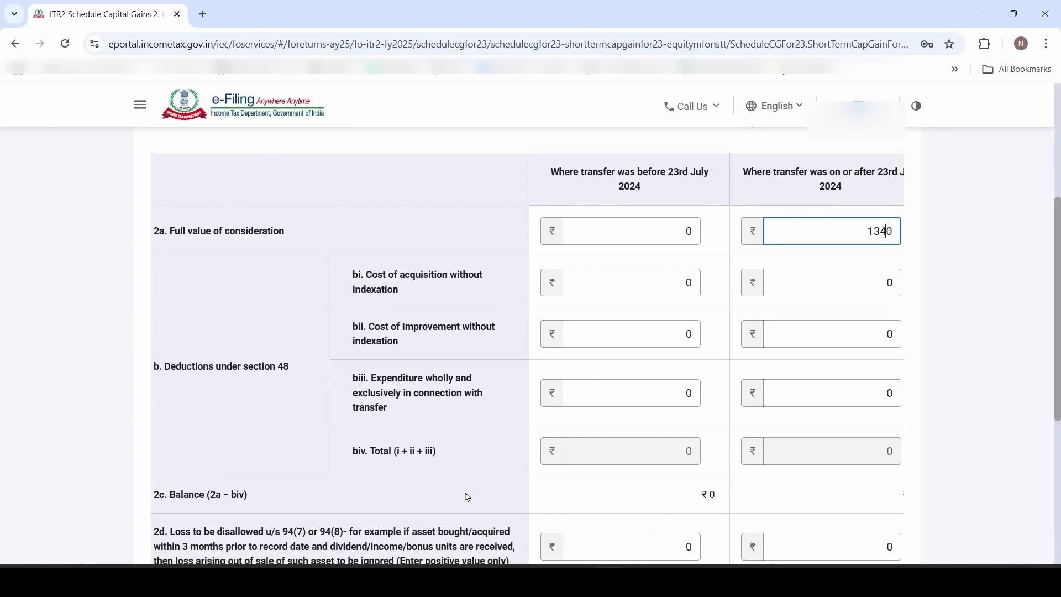
{"action": "type", "text": "473"}
{"action": "left_click", "coordinate": [774, 287]}
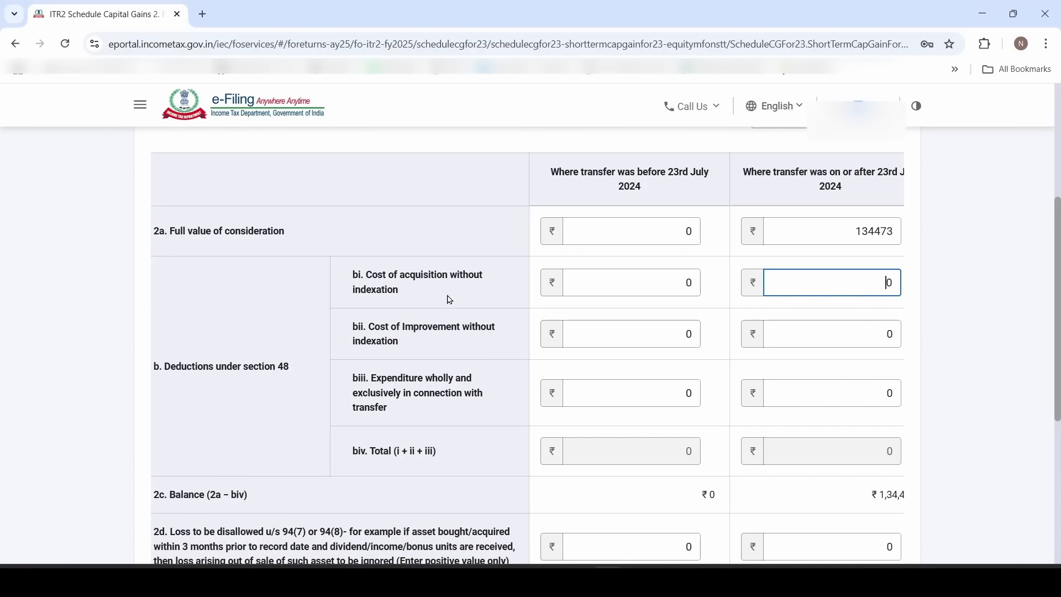
{"action": "key", "text": "alt+Tab"}
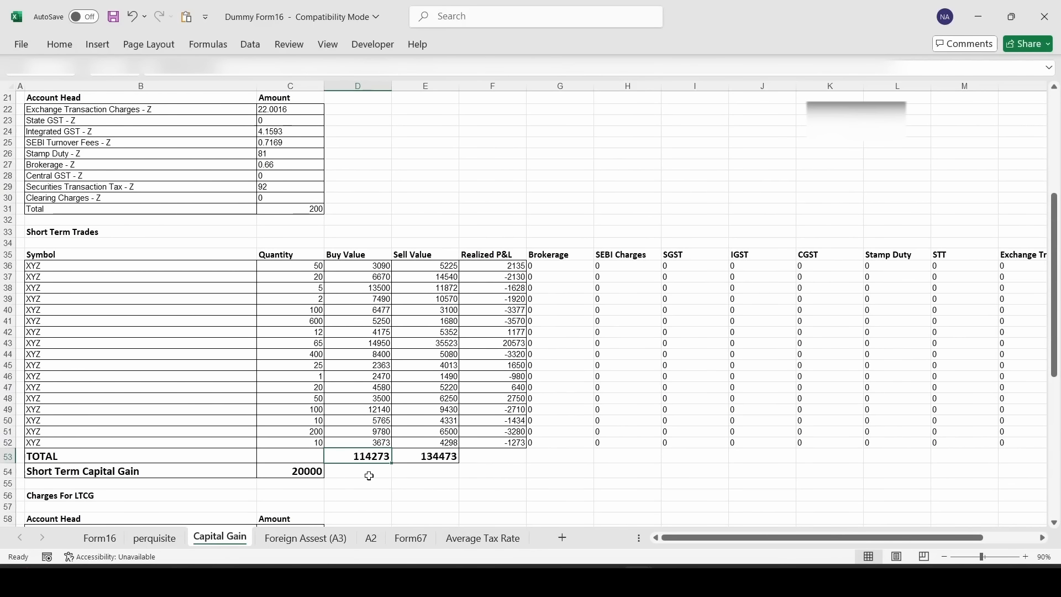
{"action": "key", "text": "alt+Tab"}
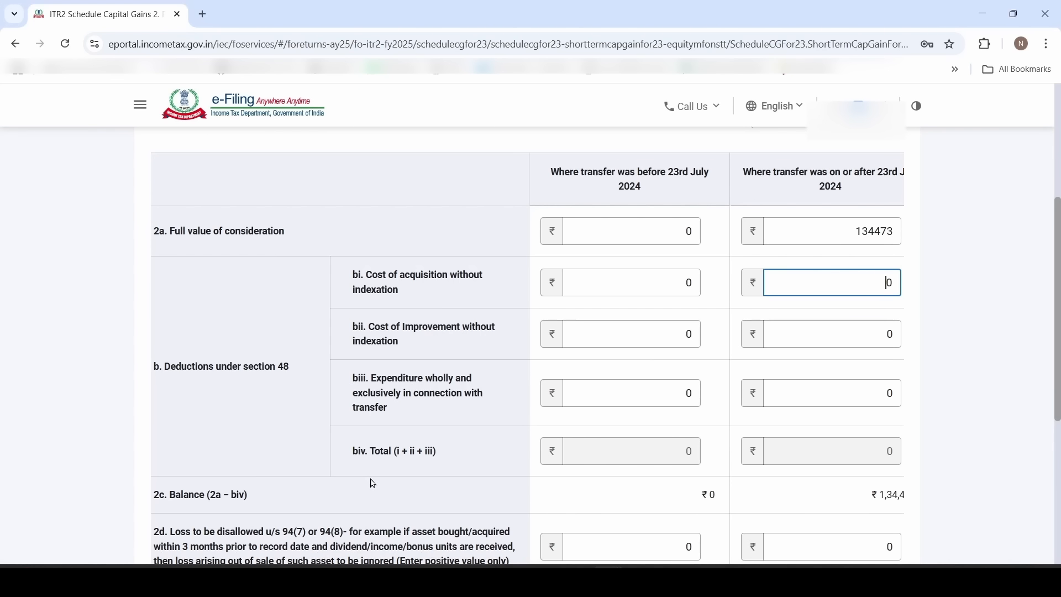
{"action": "type", "text": "273"}
{"action": "key", "text": "Tab"}
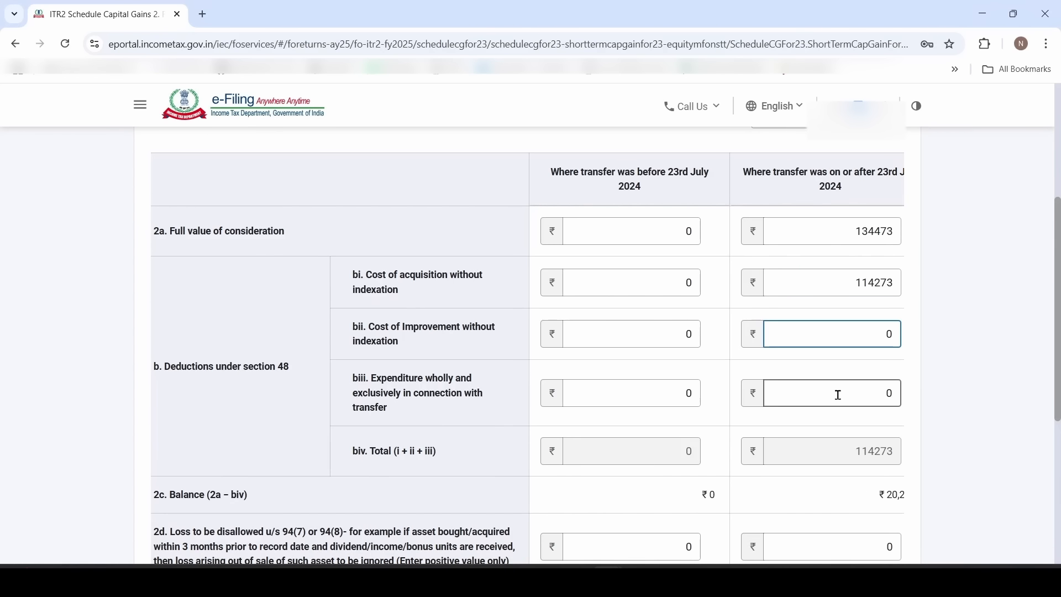
Enter 200 expenditure on transfer and check the ₹20,000 short-term gain against Excel
{"action": "scroll", "coordinate": [838, 395], "scroll_direction": "down", "scroll_amount": 2}
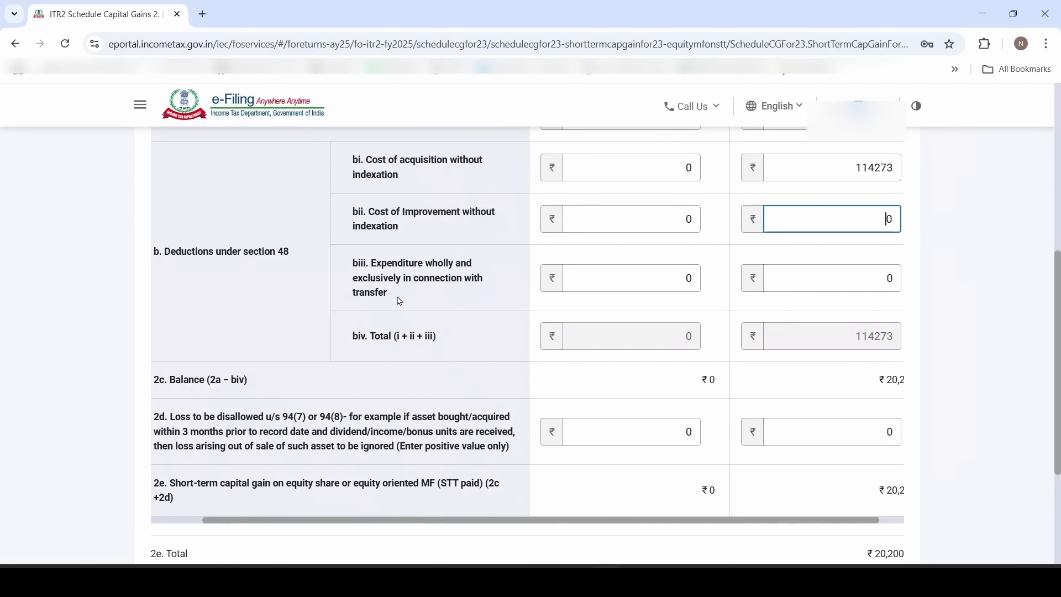
{"action": "key", "text": "alt+Tab"}
{"action": "left_click", "coordinate": [832, 278]}
{"action": "type", "text": "200"}
{"action": "left_click_drag", "start_coordinate": [818, 521], "coordinate": [833, 520]}
{"action": "scroll", "coordinate": [839, 491], "scroll_direction": "down", "scroll_amount": 2}
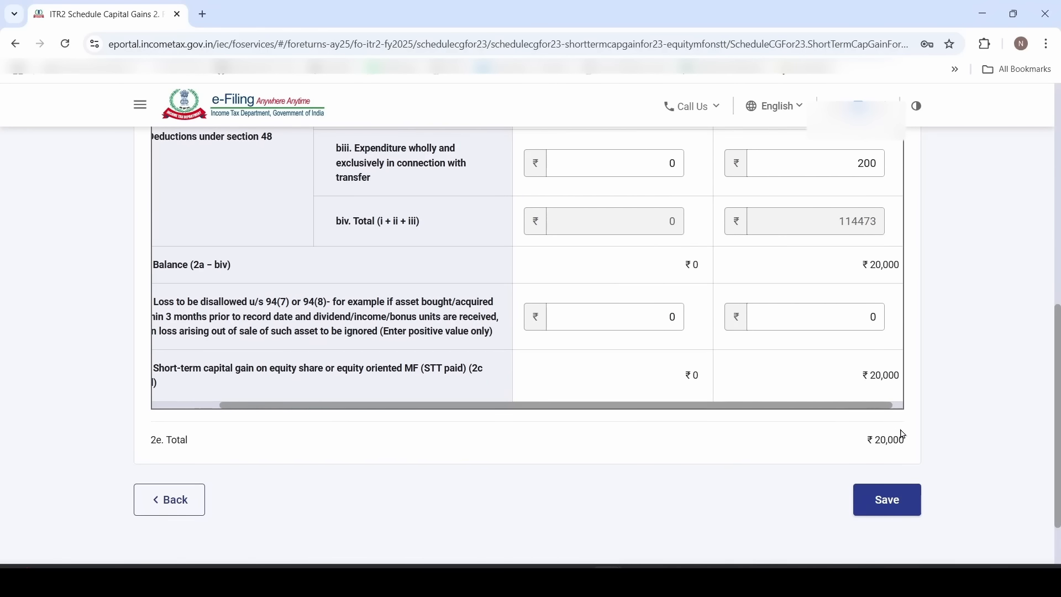
{"action": "key", "text": "alt+Tab"}
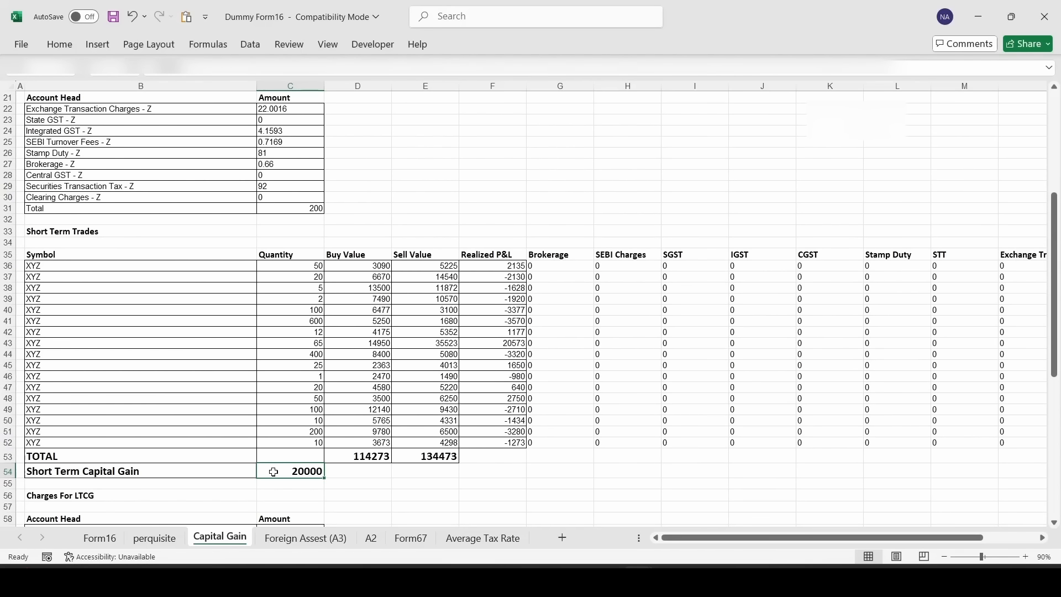
{"action": "key", "text": "alt+Tab"}
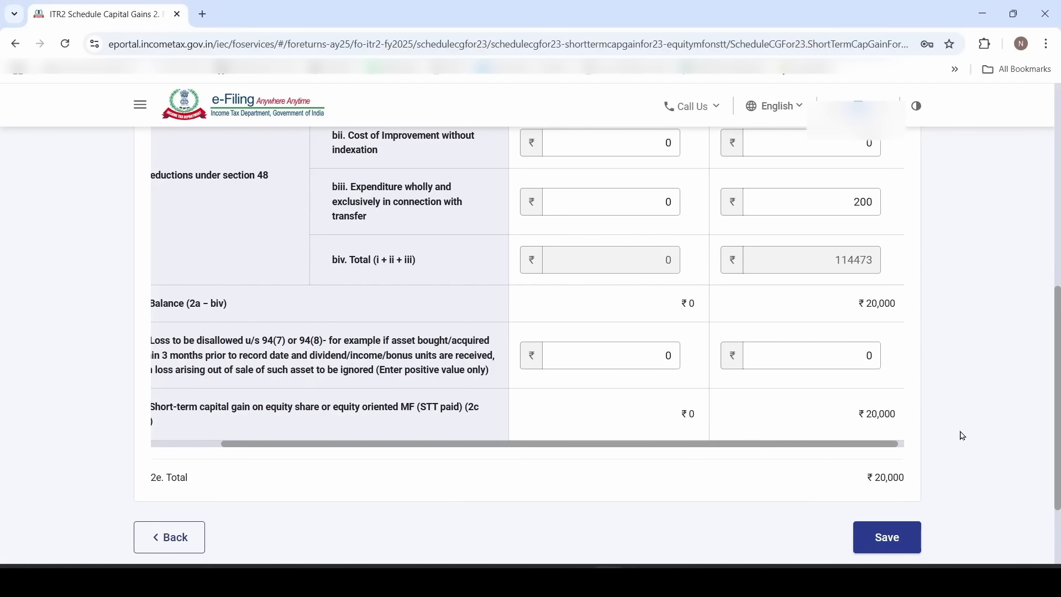
{"action": "scroll", "coordinate": [728, 450], "scroll_direction": "up", "scroll_amount": 6}
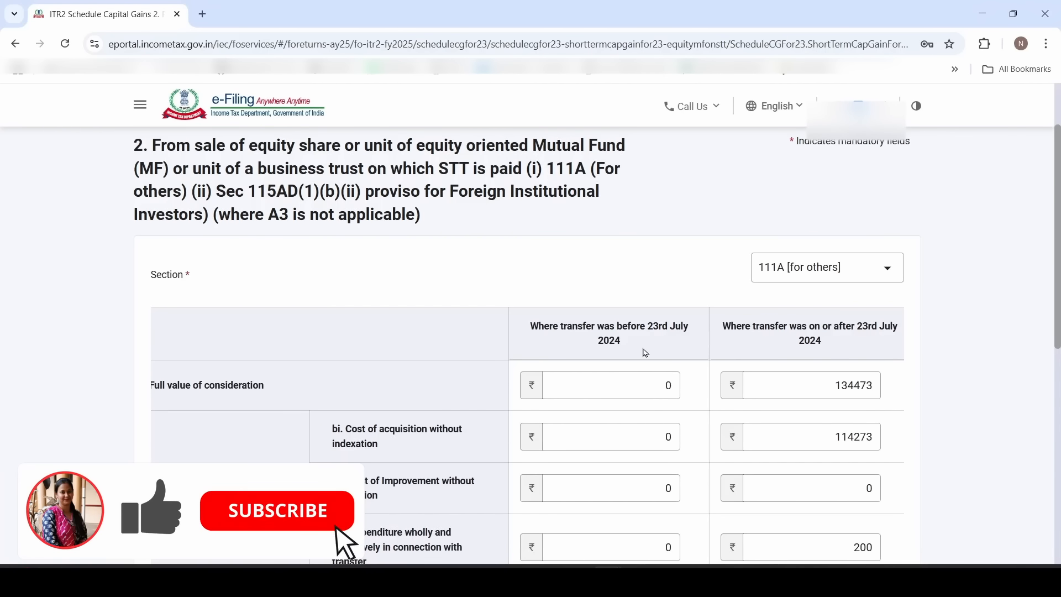
Save the short-term gain entries and expand B(I) long-term gains item 4 for STT-paid equity
{"action": "scroll", "coordinate": [644, 352], "scroll_direction": "down", "scroll_amount": 6}
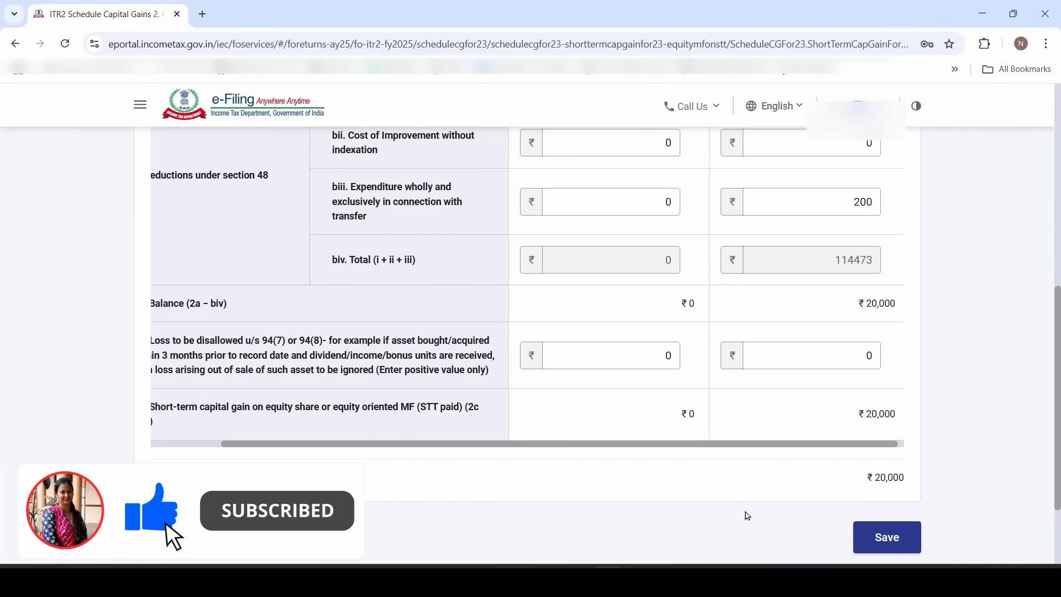
{"action": "left_click", "coordinate": [895, 539]}
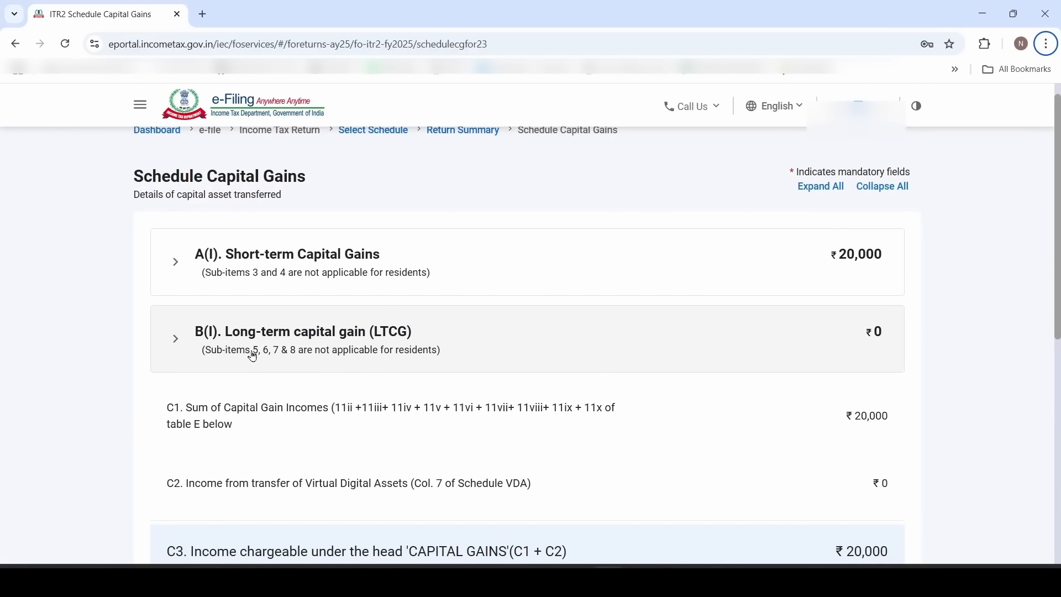
{"action": "left_click", "coordinate": [413, 352]}
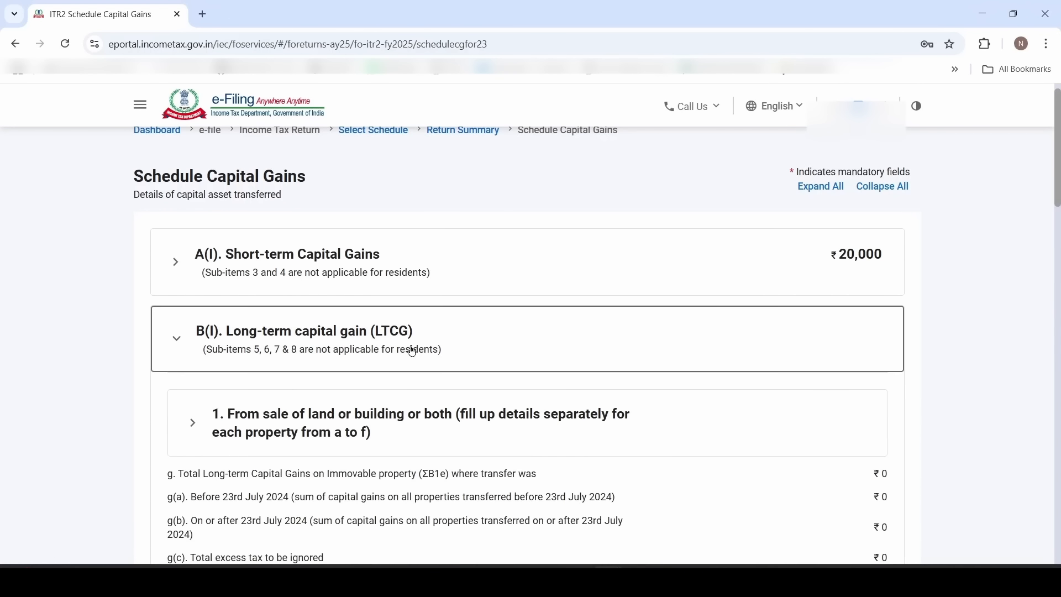
{"action": "scroll", "coordinate": [411, 351], "scroll_direction": "down", "scroll_amount": 5}
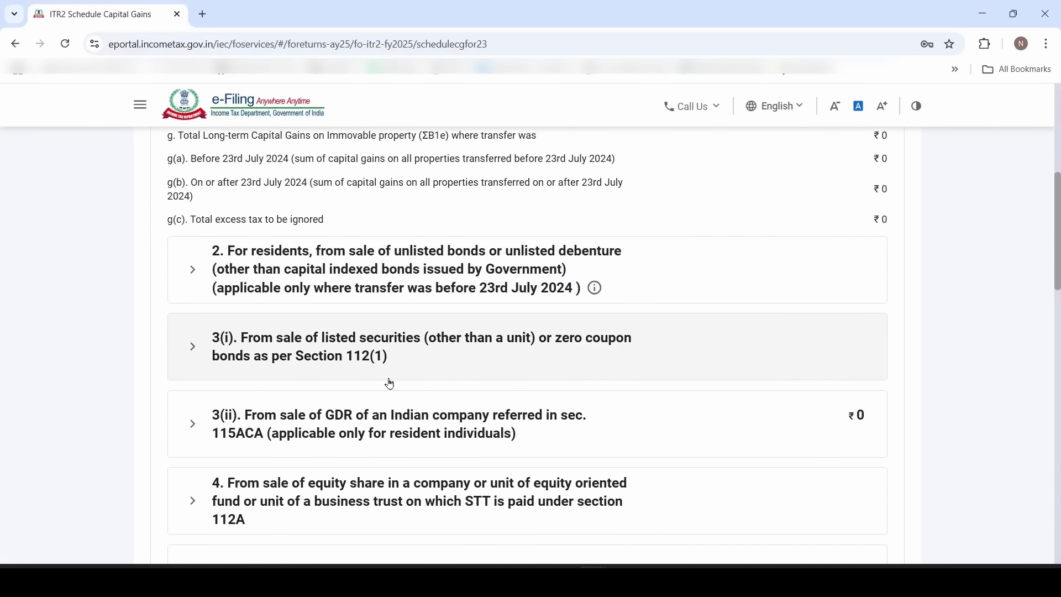
{"action": "scroll", "coordinate": [390, 382], "scroll_direction": "down", "scroll_amount": 2}
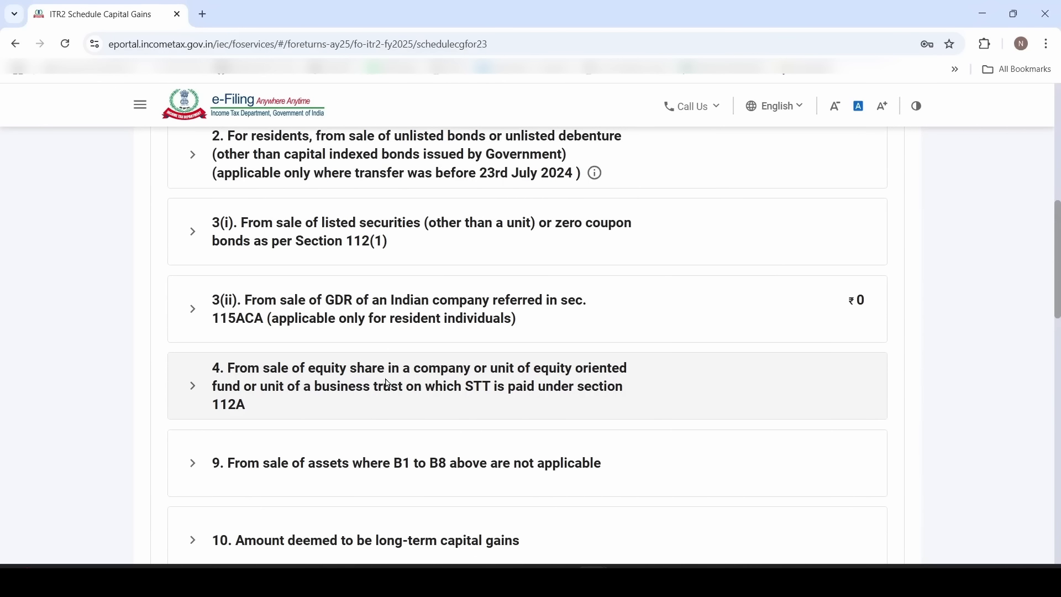
{"action": "left_click", "coordinate": [307, 387]}
Edit item 4, view Schedule 112A and add a new share entry
{"action": "scroll", "coordinate": [442, 387], "scroll_direction": "down", "scroll_amount": 2}
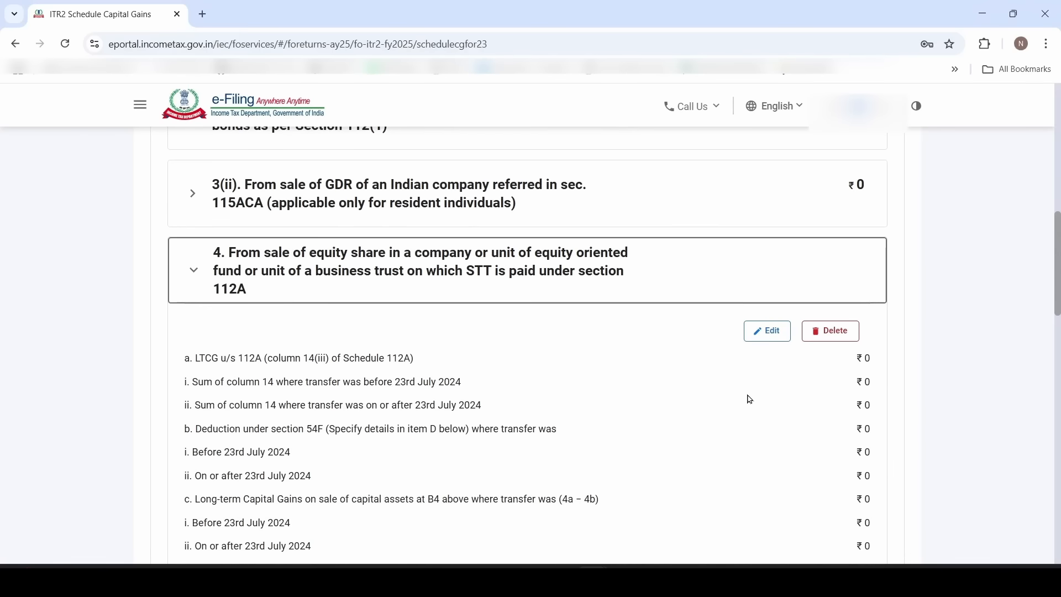
{"action": "left_click", "coordinate": [768, 331]}
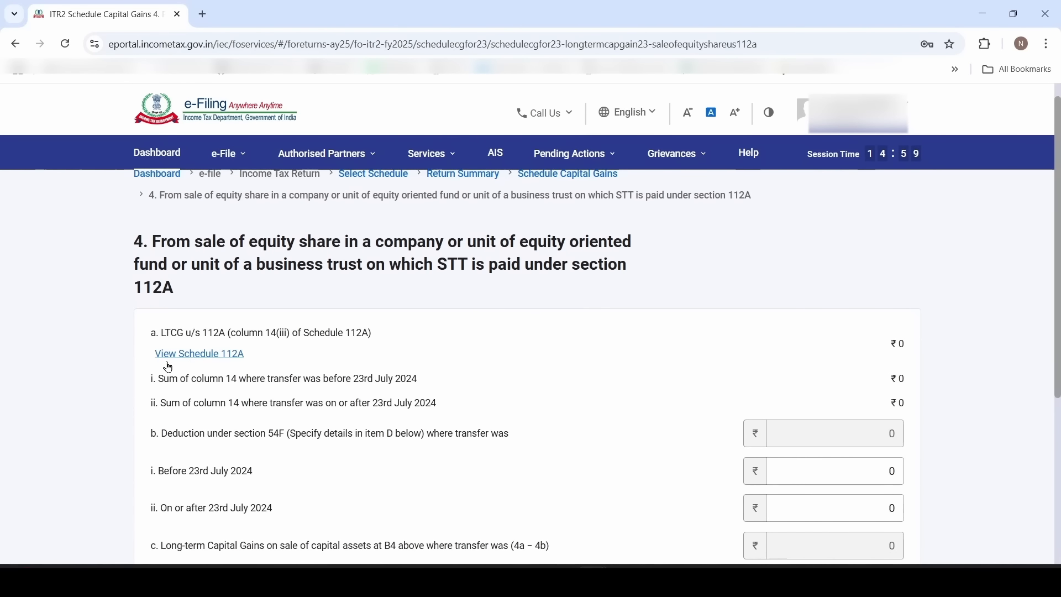
{"action": "left_click", "coordinate": [217, 360]}
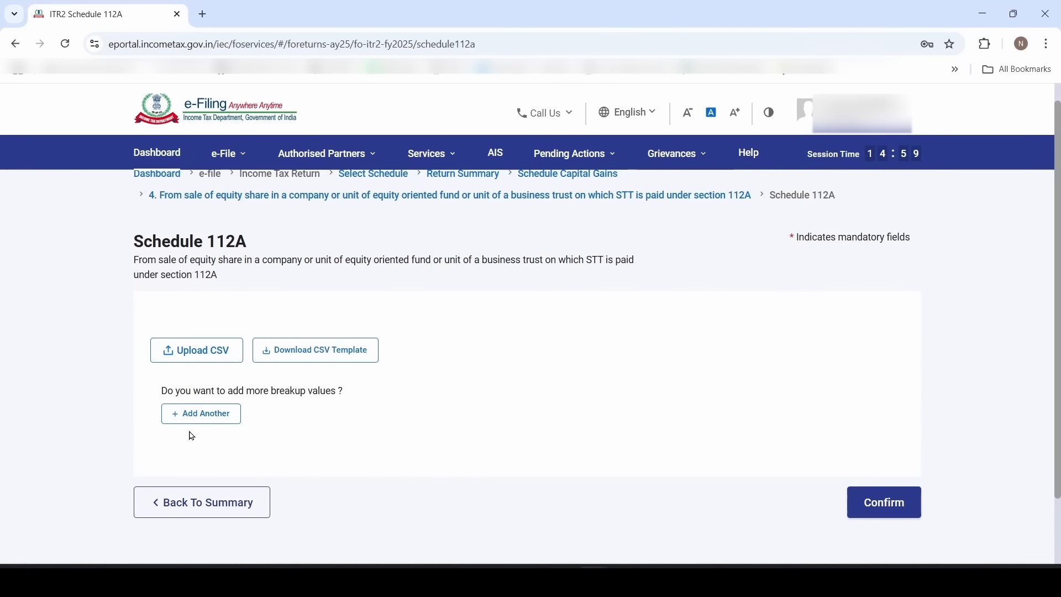
{"action": "left_click", "coordinate": [195, 414]}
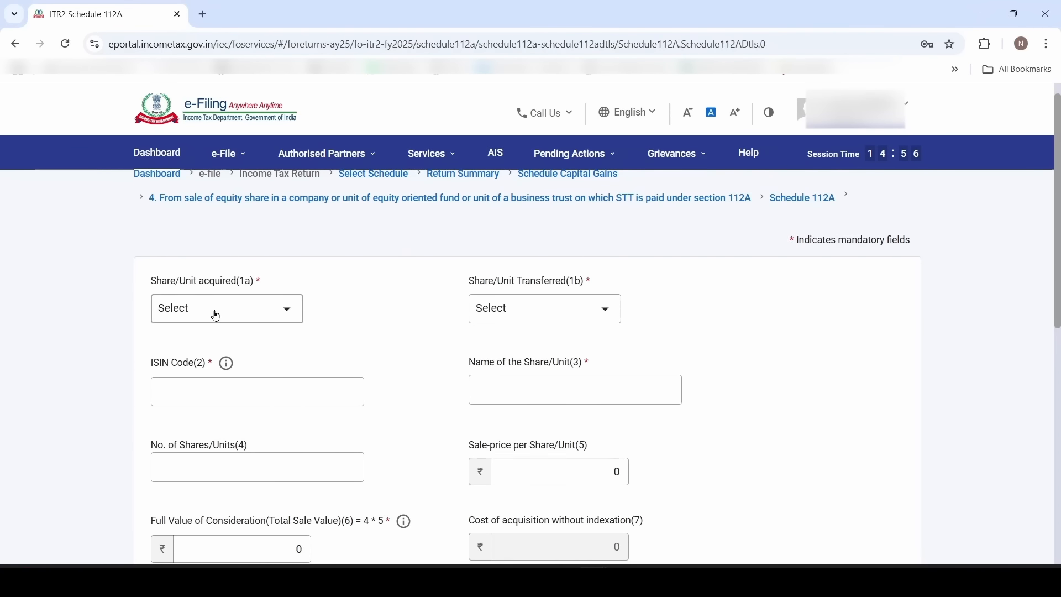
Set acquisition to on or before 31st January 2018 and transfer to before 23rd July 2024
{"action": "left_click", "coordinate": [248, 309]}
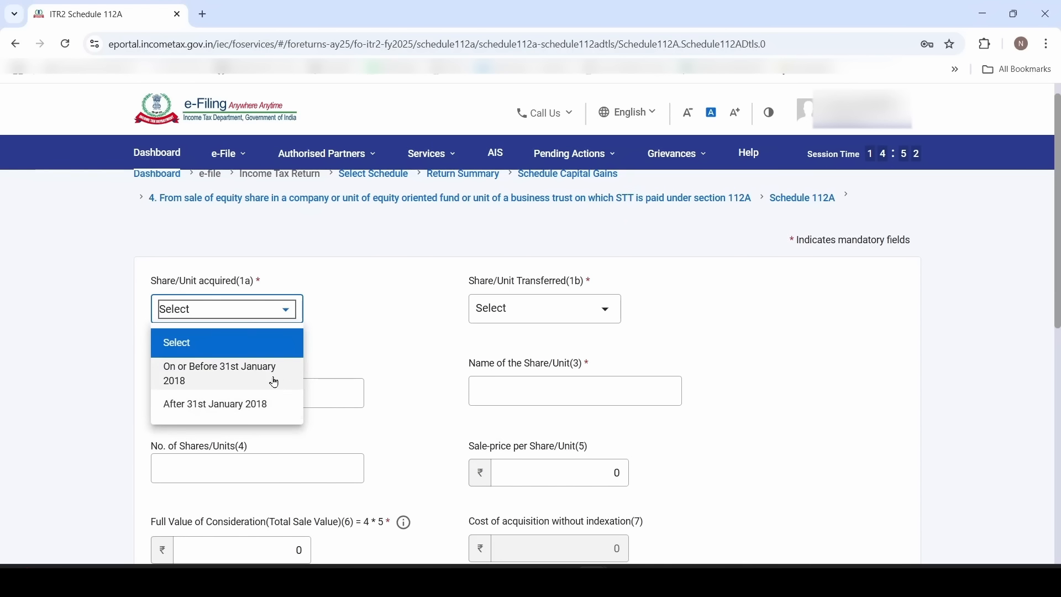
{"action": "left_click", "coordinate": [222, 383]}
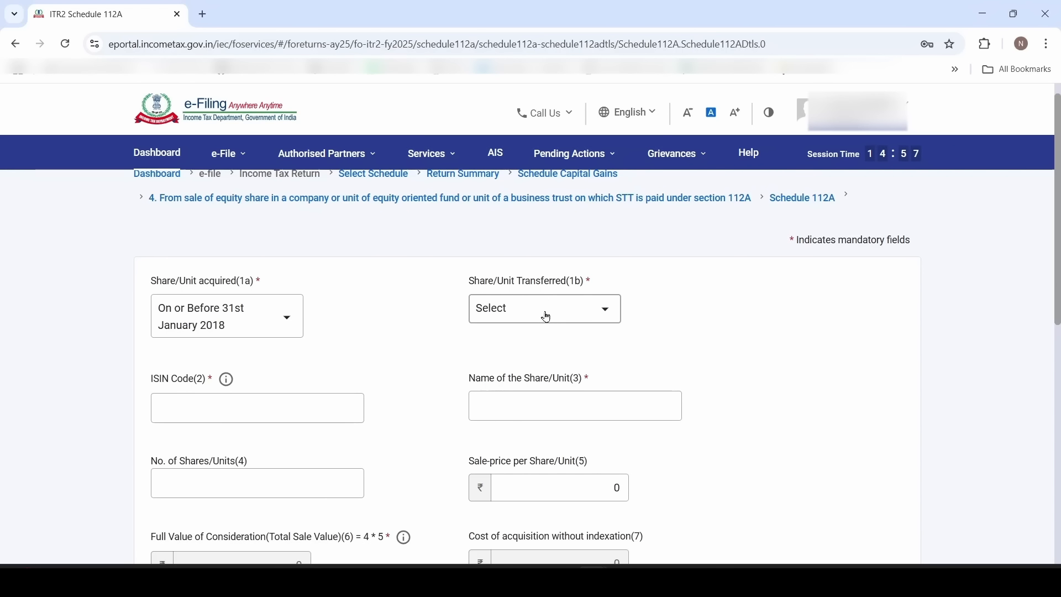
{"action": "left_click", "coordinate": [546, 315]}
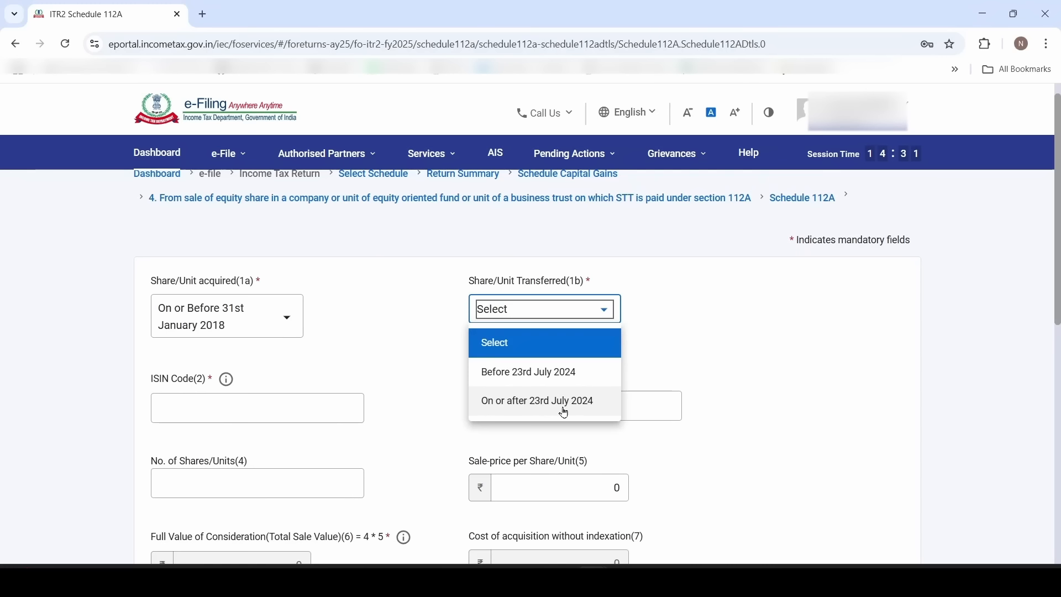
{"action": "left_click", "coordinate": [533, 374]}
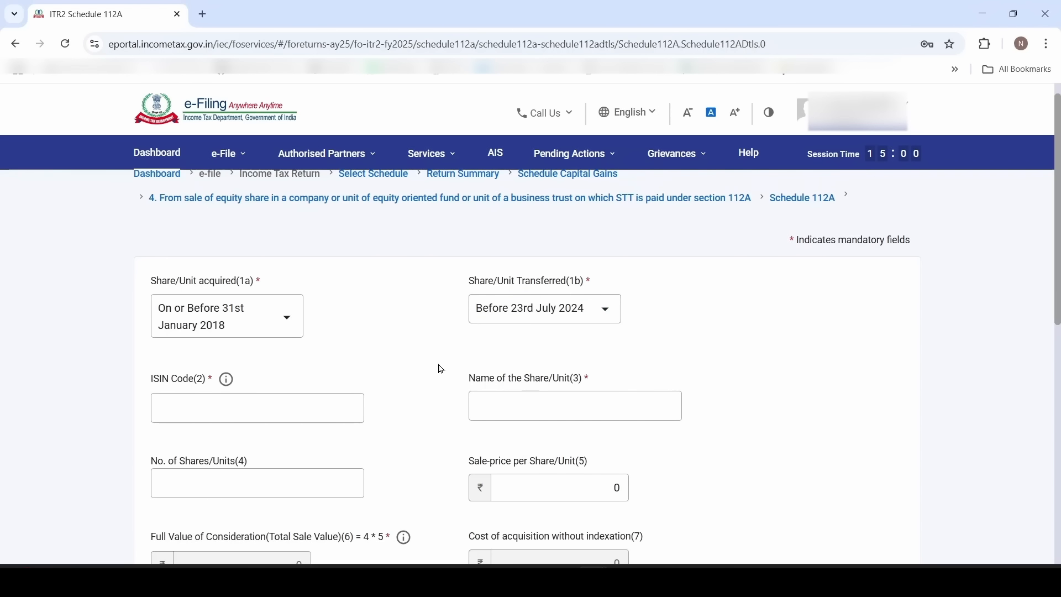
Enter ISIN INNOTAVAILBL, share name XYAZ, and 10 shares at a sale price of 230
{"action": "left_click", "coordinate": [177, 408]}
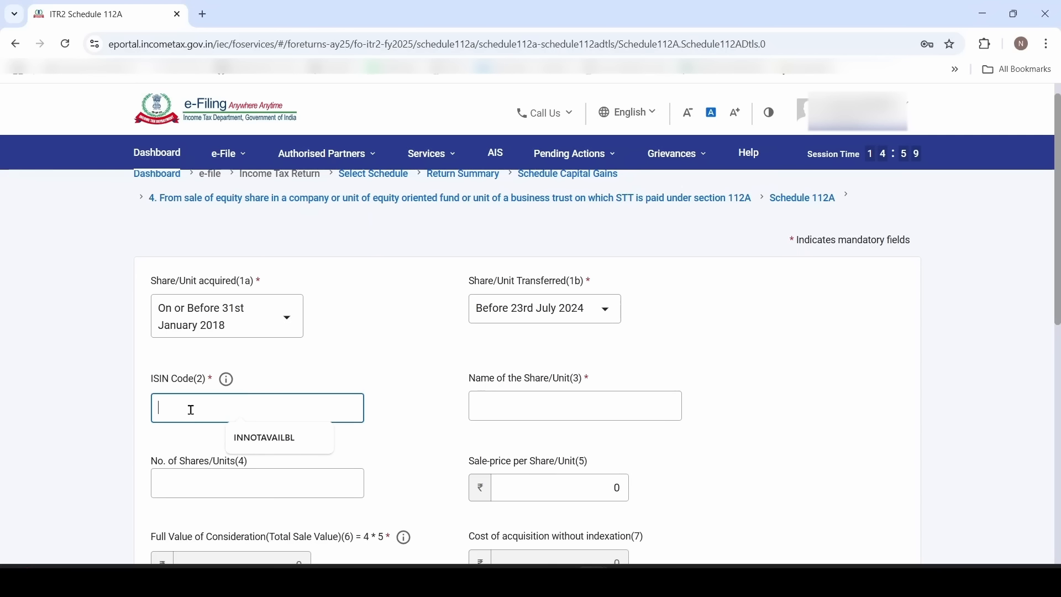
{"action": "left_click", "coordinate": [238, 437]}
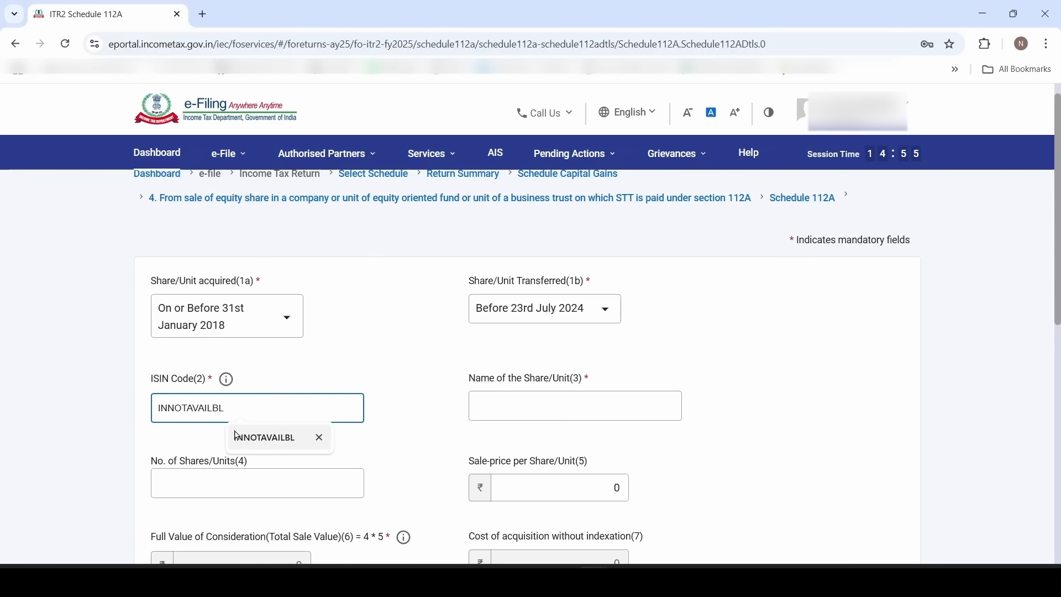
{"action": "left_click", "coordinate": [518, 406]}
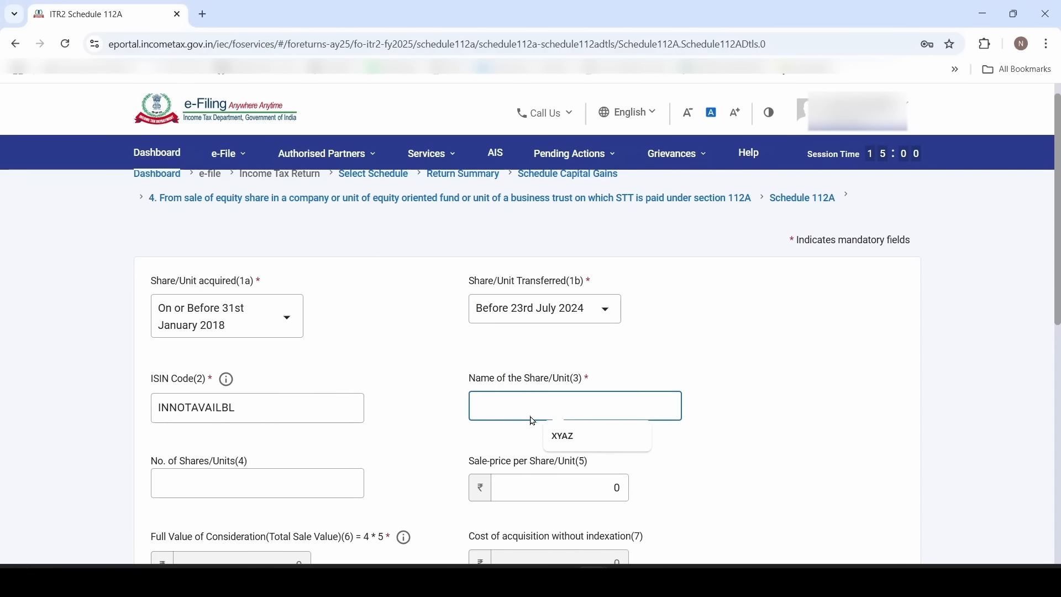
{"action": "left_click", "coordinate": [575, 436]}
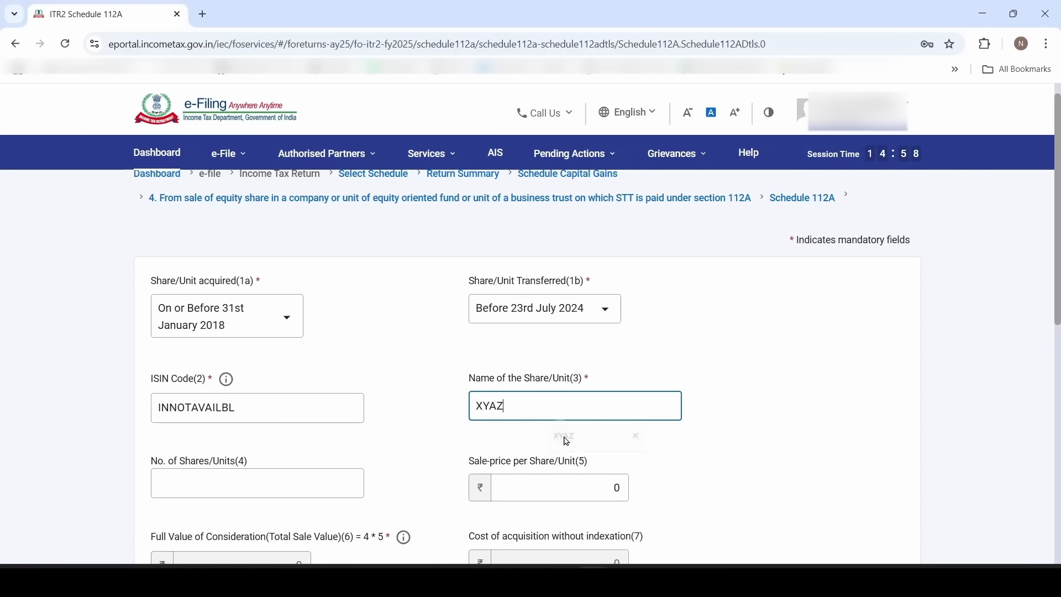
{"action": "left_click", "coordinate": [430, 427]}
{"action": "left_click", "coordinate": [257, 478]}
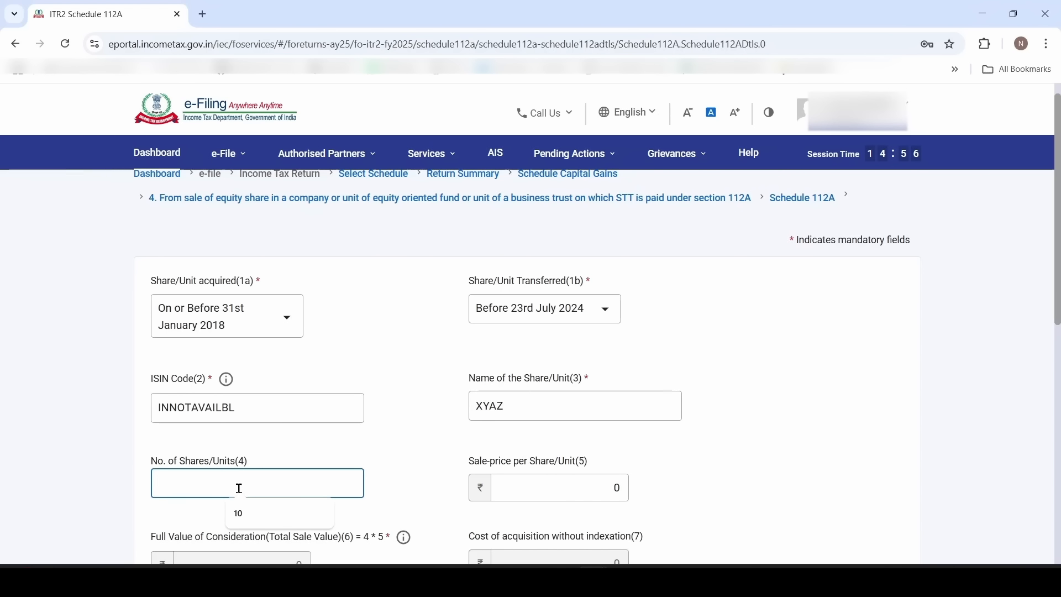
{"action": "left_click", "coordinate": [247, 520]}
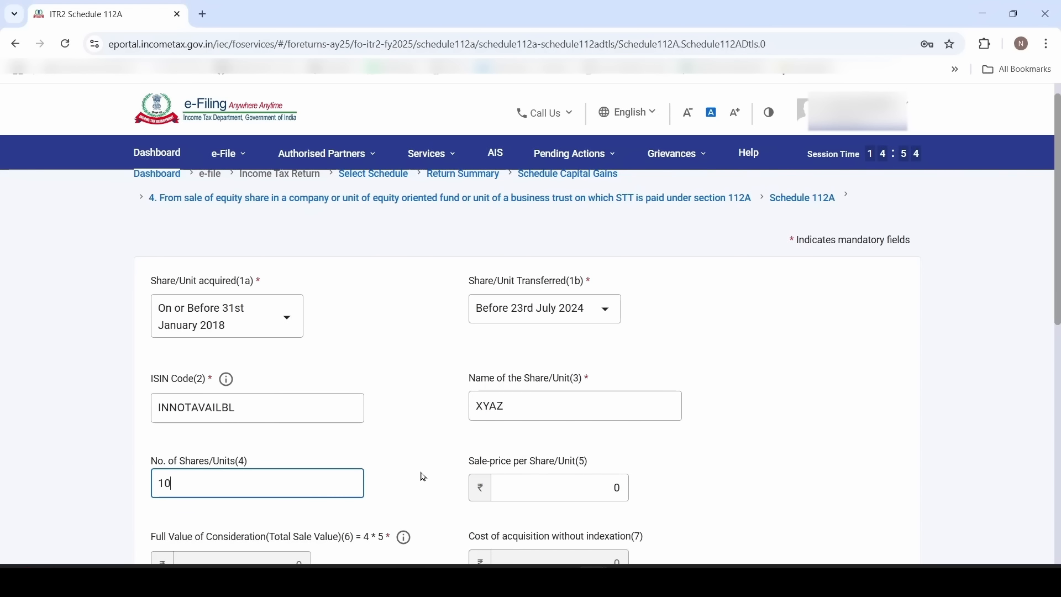
{"action": "left_click", "coordinate": [442, 497]}
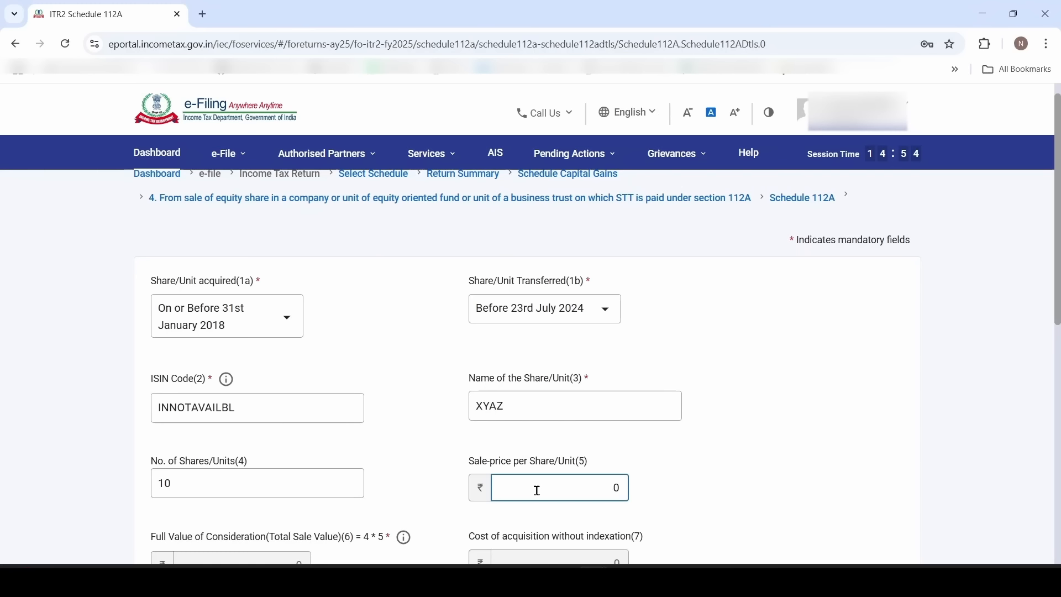
{"action": "type", "text": "23"}
{"action": "left_click", "coordinate": [435, 503]}
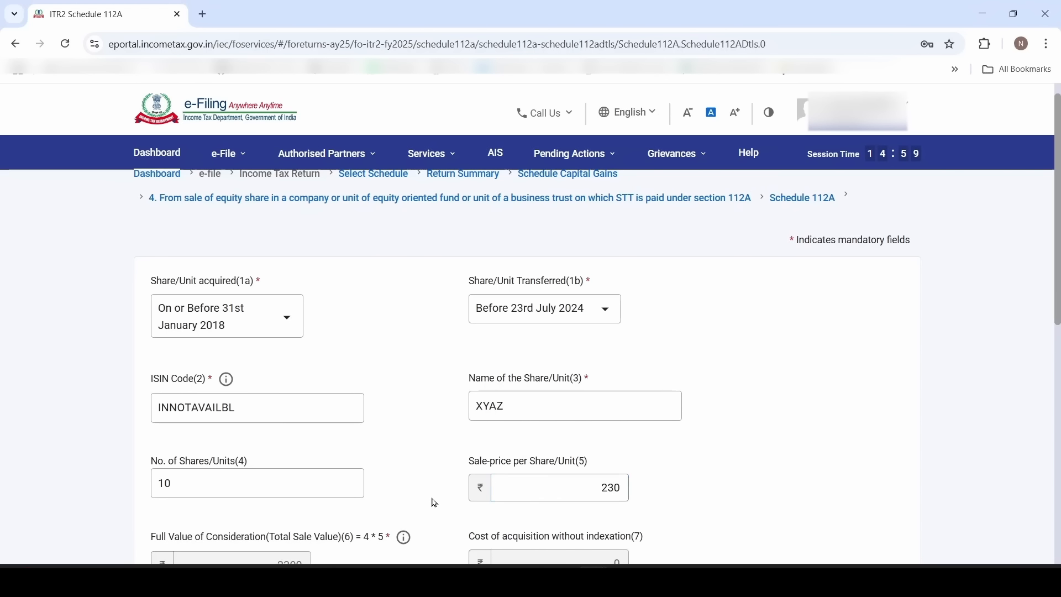
Enter cost of acquisition 1000, fair market value 150 and transfer expenditure 15, giving balance 785
{"action": "scroll", "coordinate": [435, 503], "scroll_direction": "down", "scroll_amount": 3}
{"action": "scroll", "coordinate": [395, 433], "scroll_direction": "down", "scroll_amount": 1}
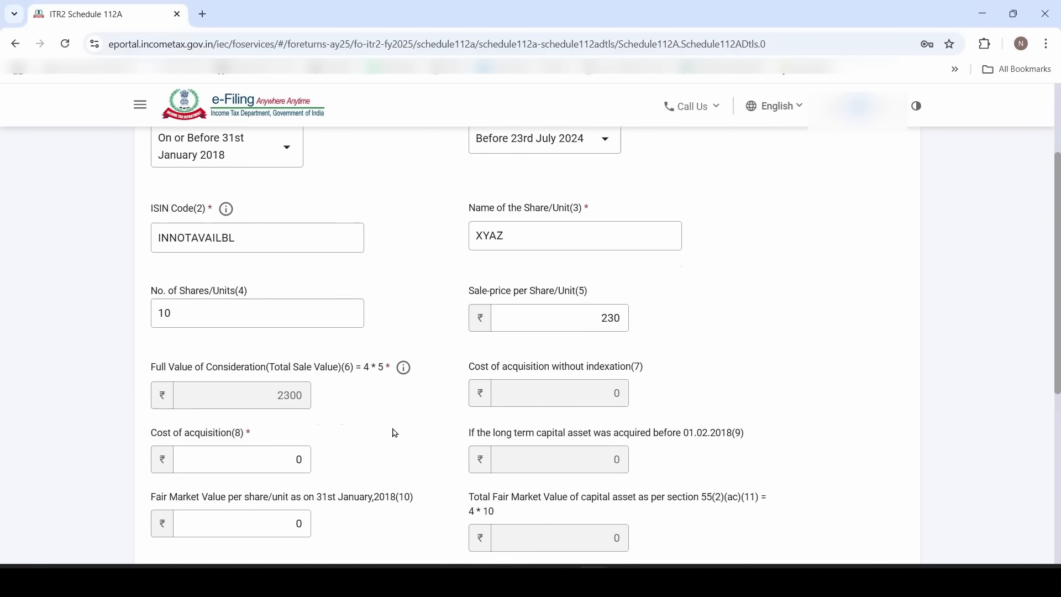
{"action": "scroll", "coordinate": [395, 434], "scroll_direction": "down", "scroll_amount": 2}
{"action": "left_click", "coordinate": [208, 354]}
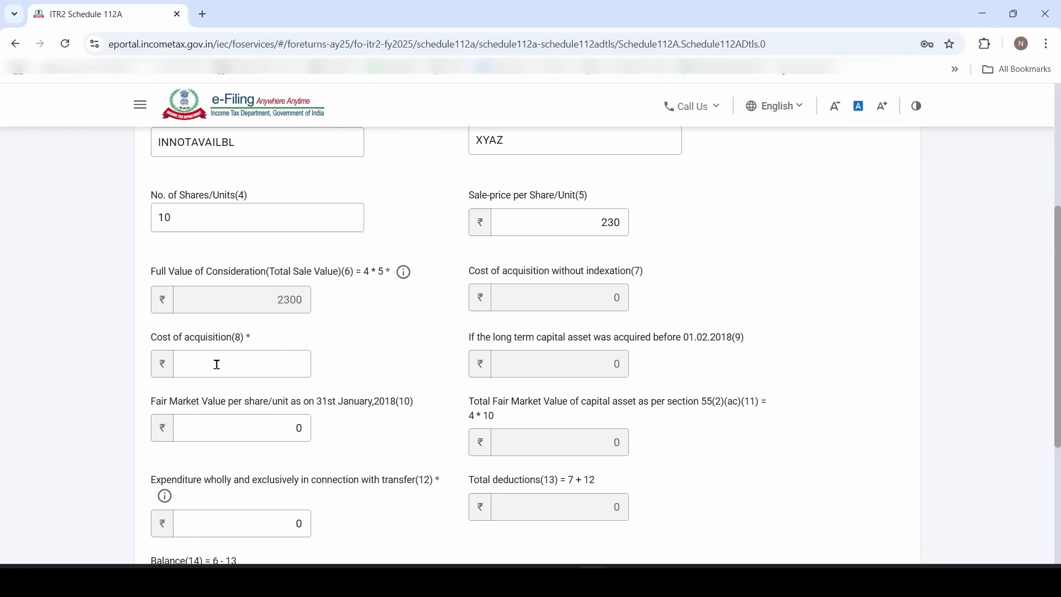
{"action": "left_click", "coordinate": [217, 363]}
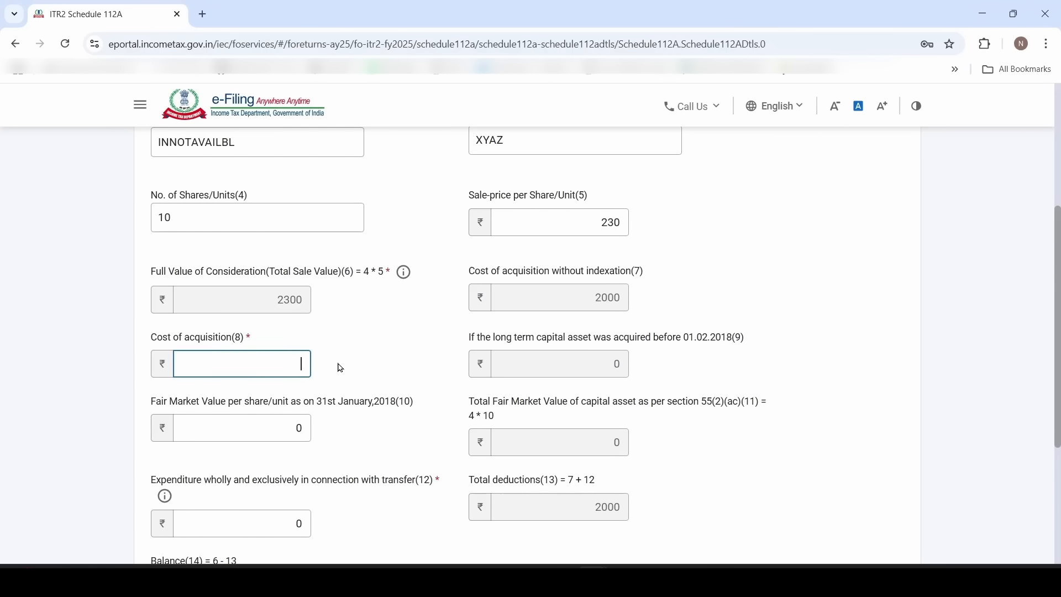
{"action": "type", "text": "1000"}
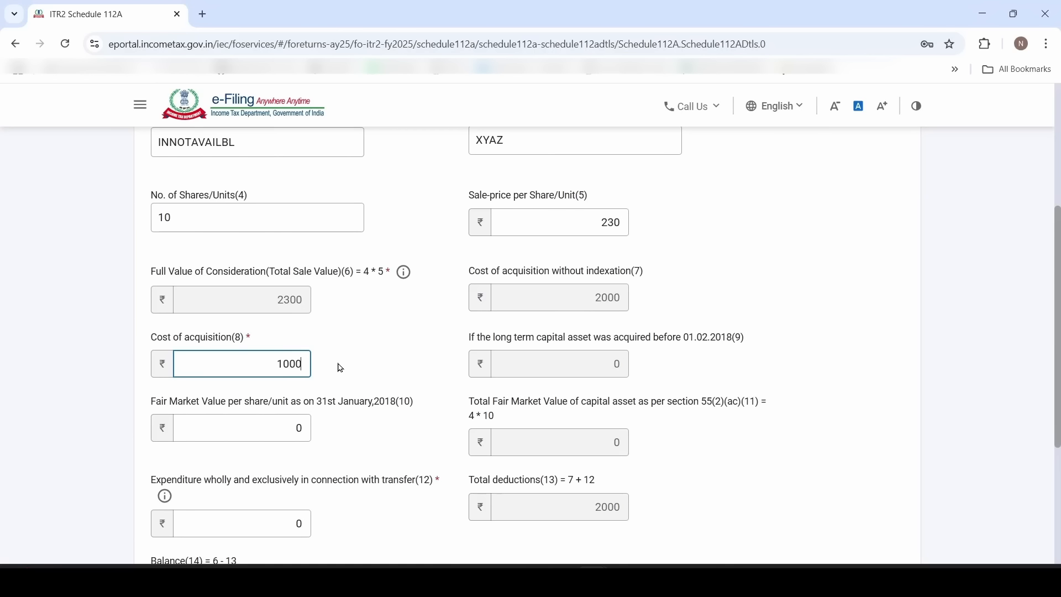
{"action": "left_click", "coordinate": [338, 366]}
{"action": "left_click_drag", "start_coordinate": [289, 431], "coordinate": [315, 430]}
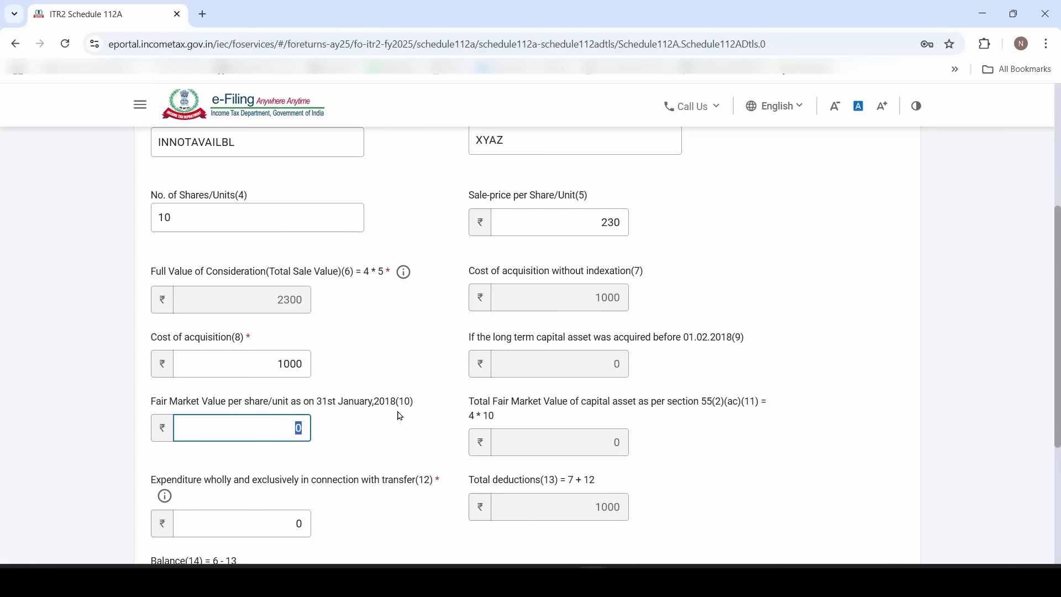
{"action": "type", "text": "150"}
{"action": "left_click", "coordinate": [403, 440]}
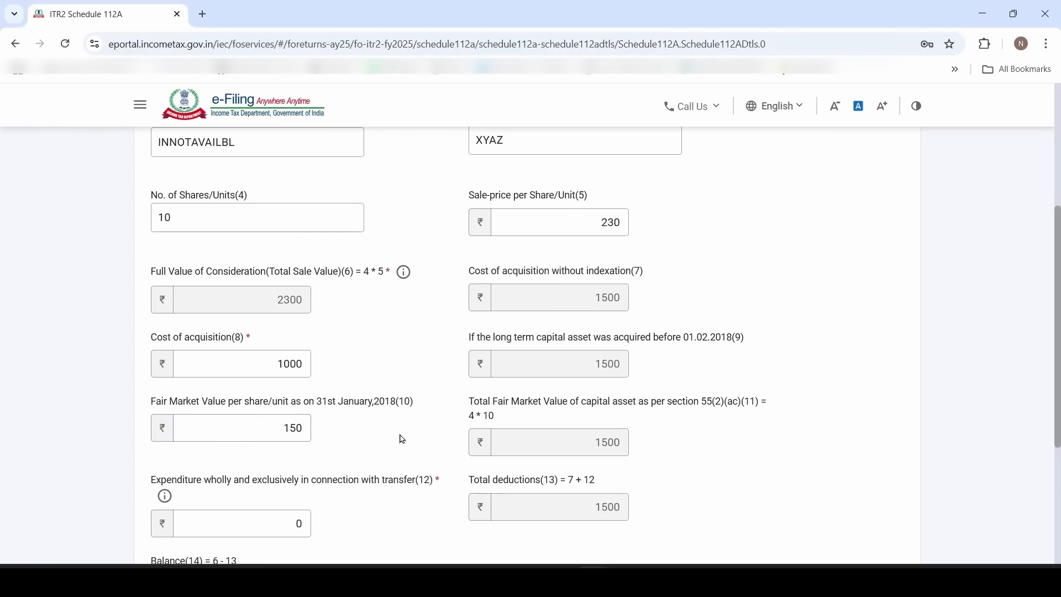
{"action": "scroll", "coordinate": [403, 440], "scroll_direction": "down", "scroll_amount": 2}
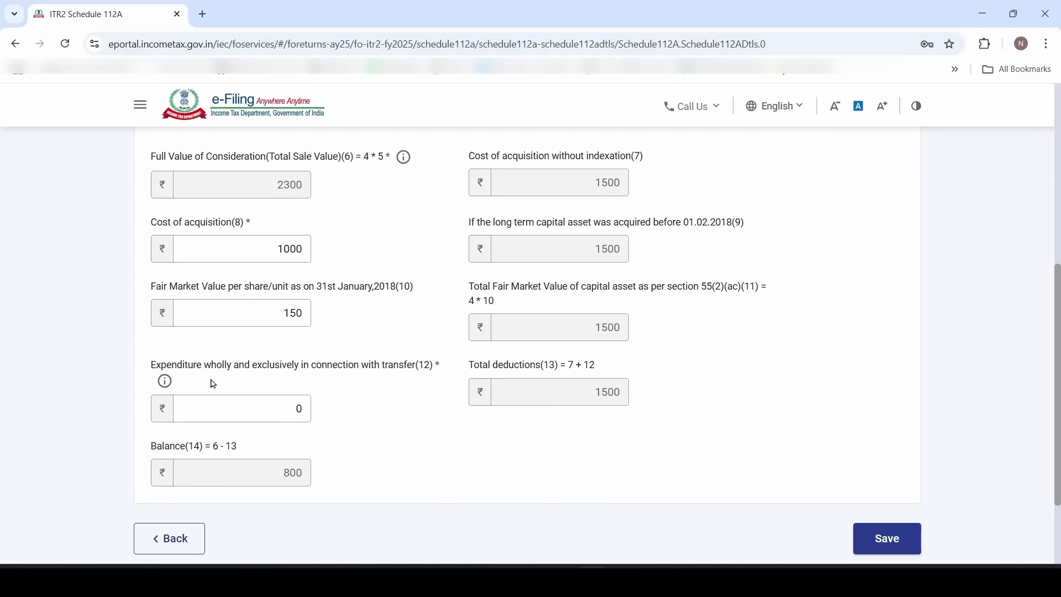
{"action": "left_click", "coordinate": [301, 409]}
{"action": "left_click", "coordinate": [411, 440]}
{"action": "scroll", "coordinate": [398, 331], "scroll_direction": "up", "scroll_amount": 1}
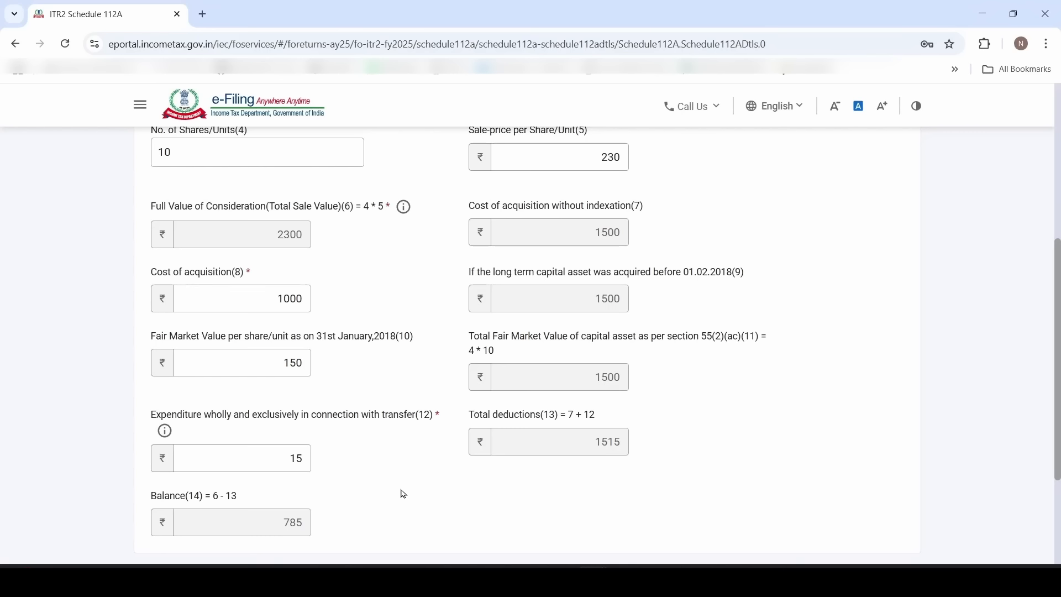
{"action": "scroll", "coordinate": [383, 384], "scroll_direction": "up", "scroll_amount": 5}
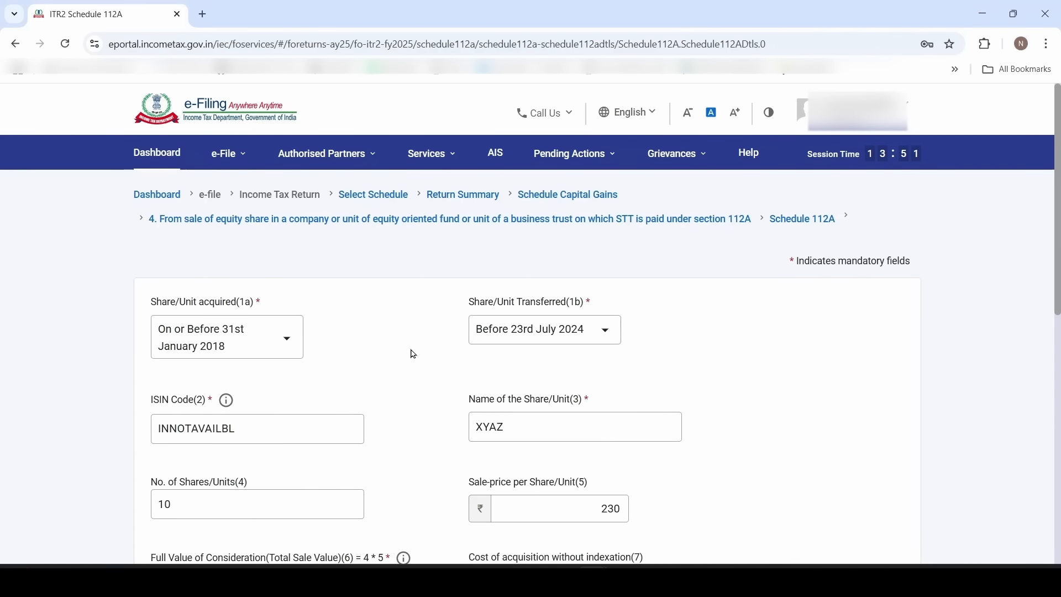
Change the acquisition date to after 31st January 2018, keeping transfer before 23rd July 2024
{"action": "left_click", "coordinate": [286, 352]}
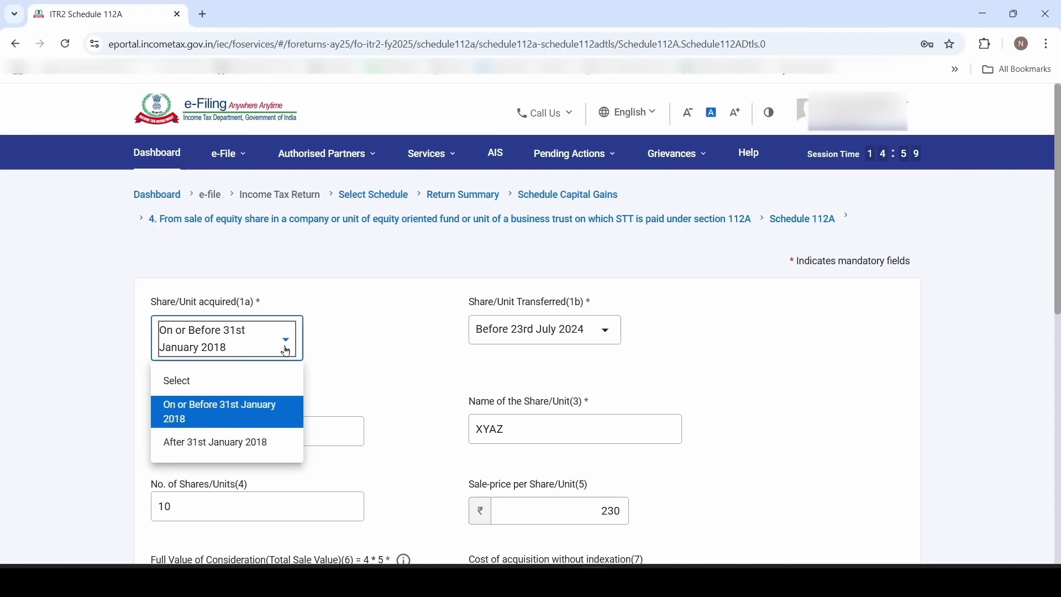
{"action": "left_click", "coordinate": [269, 445]}
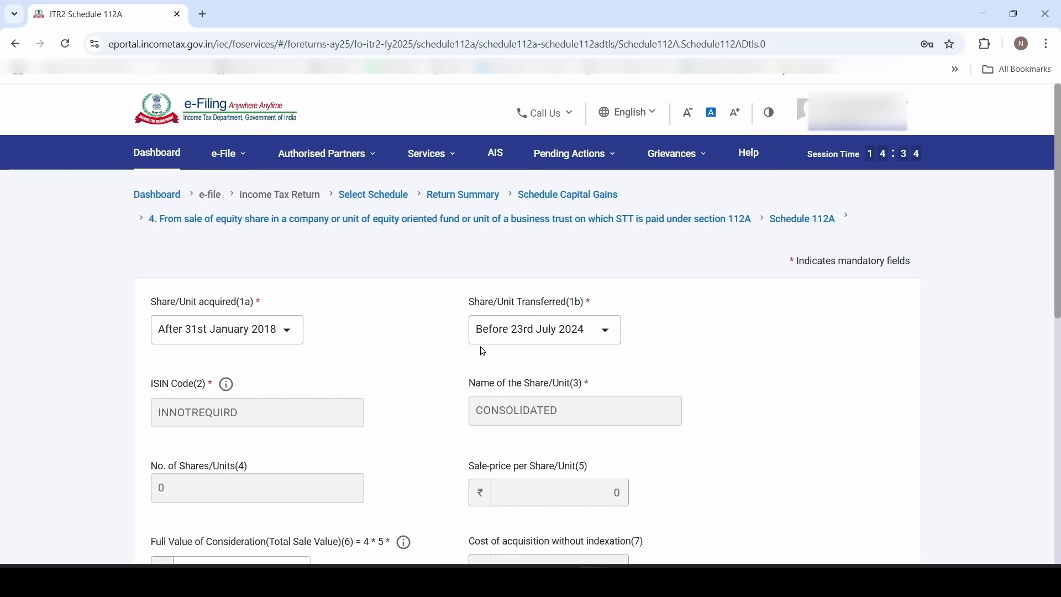
{"action": "left_click", "coordinate": [527, 335]}
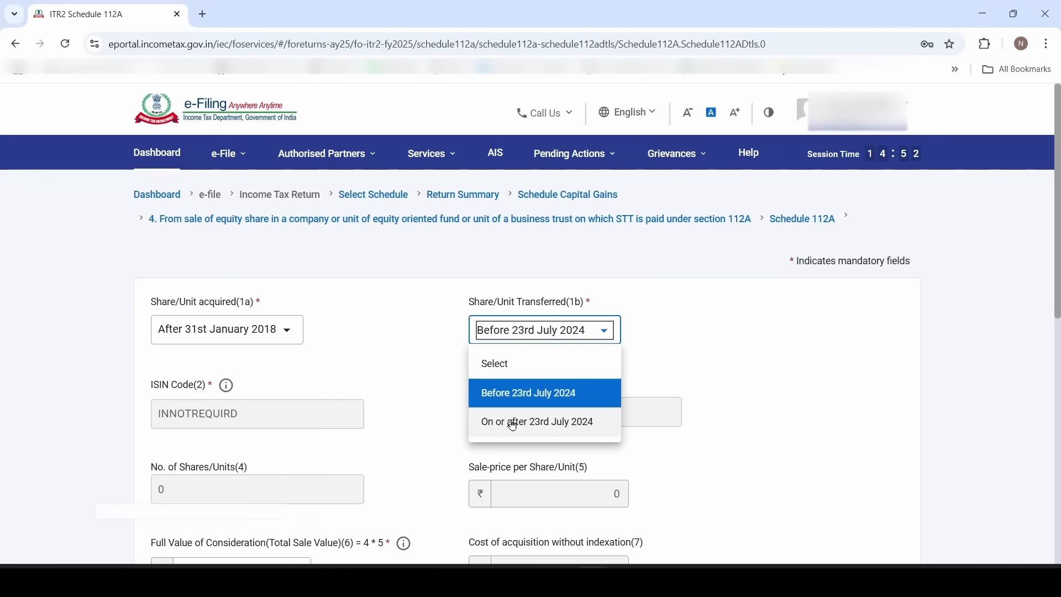
{"action": "left_click", "coordinate": [585, 402]}
{"action": "scroll", "coordinate": [409, 362], "scroll_direction": "down", "scroll_amount": 3}
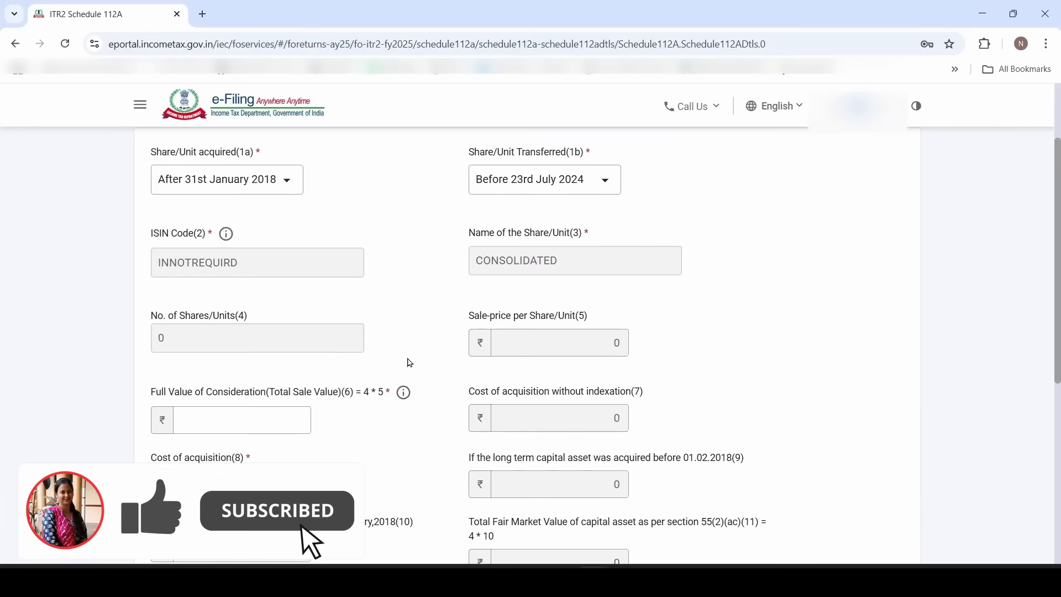
{"action": "left_click", "coordinate": [243, 420]}
{"action": "scroll", "coordinate": [279, 332], "scroll_direction": "down", "scroll_amount": 2}
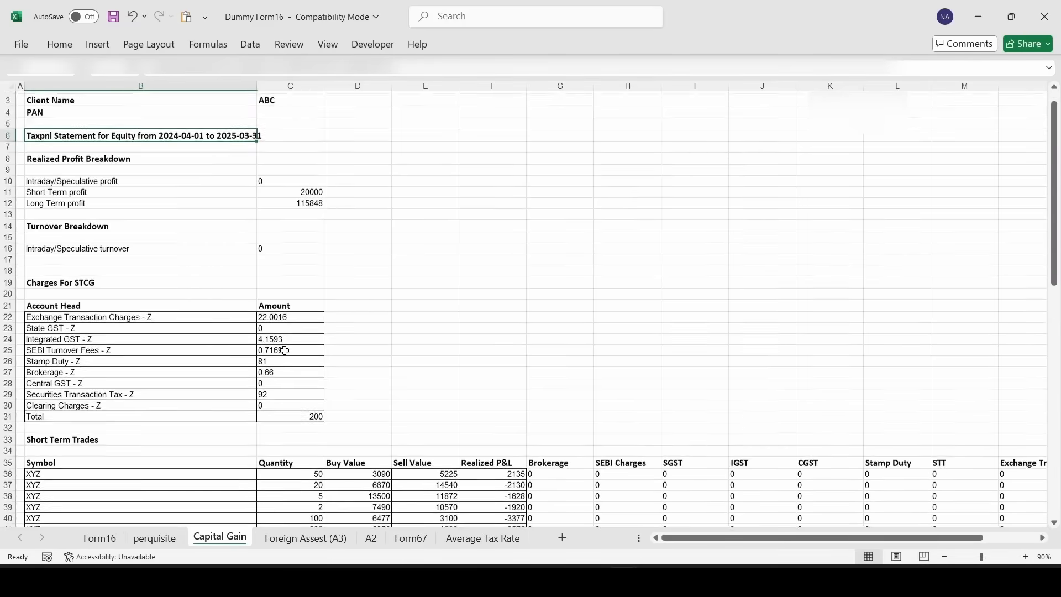
Enter full value of consideration 191277 and cost of acquisition 75028 from the Excel long-term totals
{"action": "scroll", "coordinate": [284, 351], "scroll_direction": "down", "scroll_amount": 10}
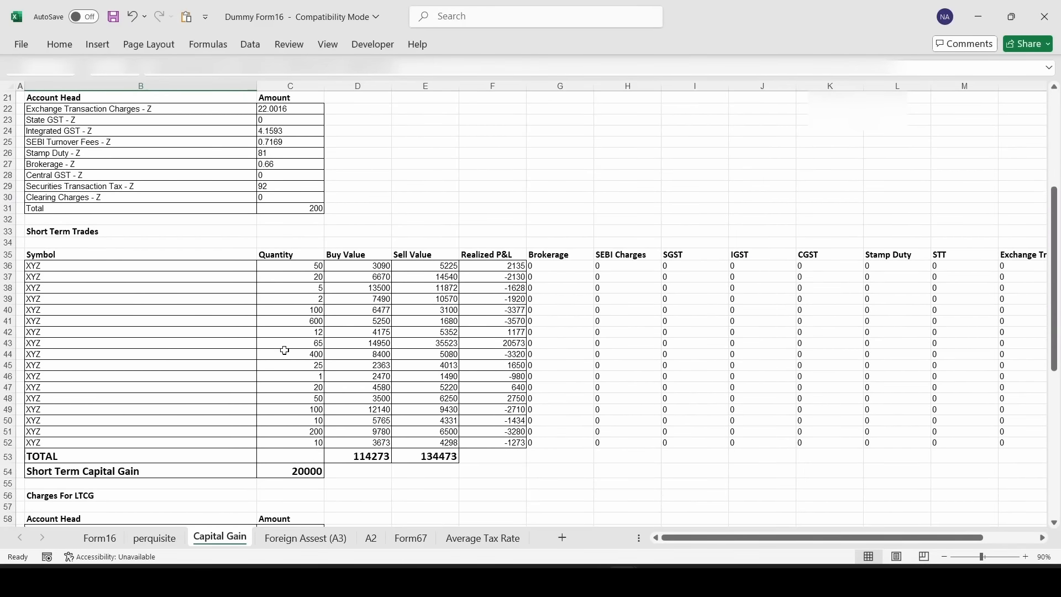
{"action": "left_click", "coordinate": [96, 385]}
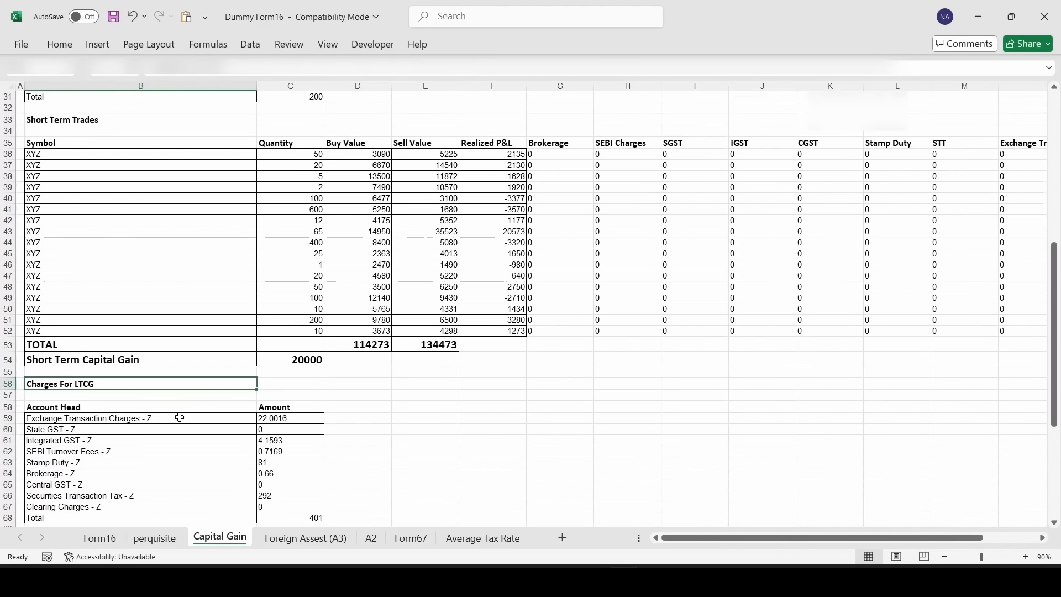
{"action": "scroll", "coordinate": [178, 415], "scroll_direction": "down", "scroll_amount": 7}
{"action": "left_click", "coordinate": [426, 478]}
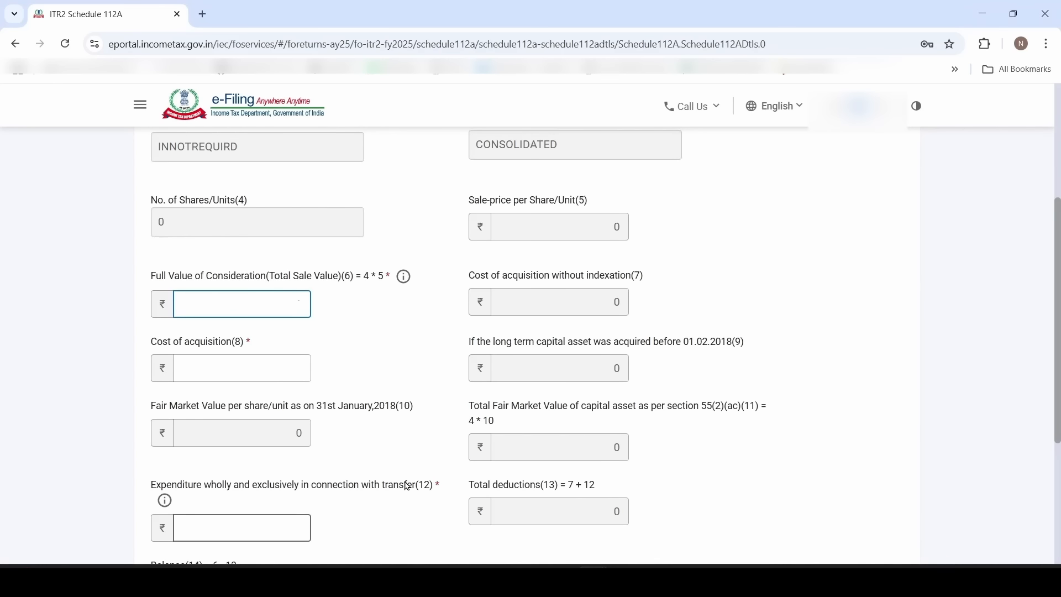
{"action": "type", "text": "191277"}
{"action": "left_click", "coordinate": [334, 393]}
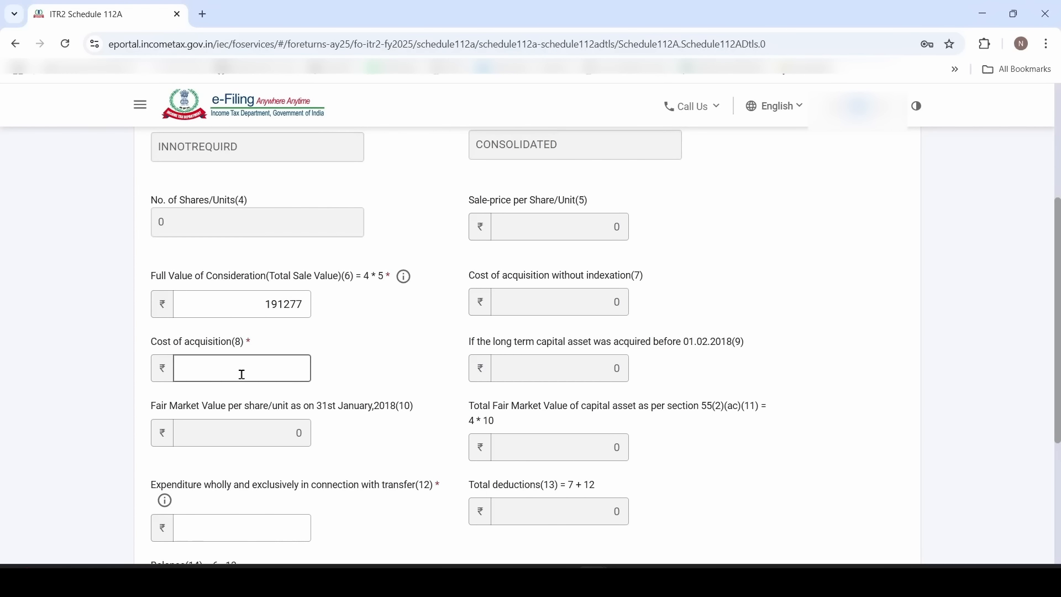
{"action": "key", "text": "alt+Tab"}
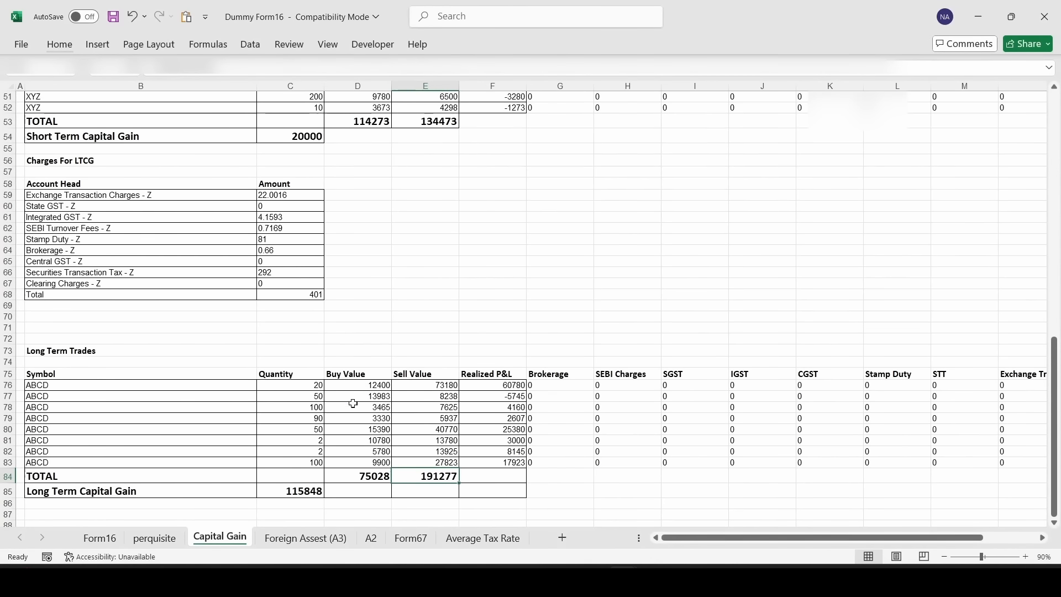
{"action": "left_click", "coordinate": [362, 478]}
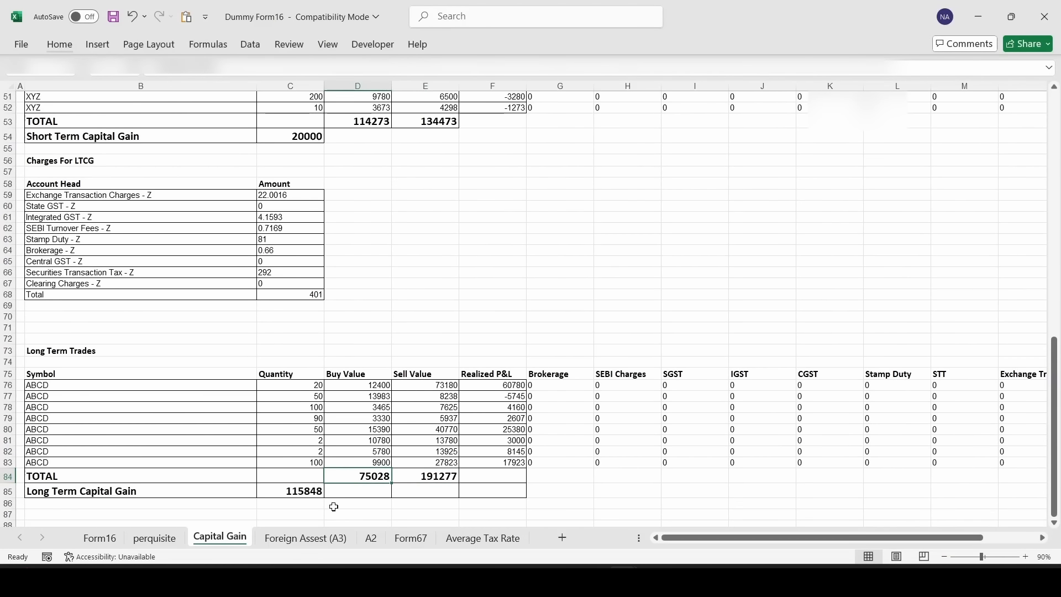
{"action": "key", "text": "alt+Tab"}
{"action": "type", "text": "75028"}
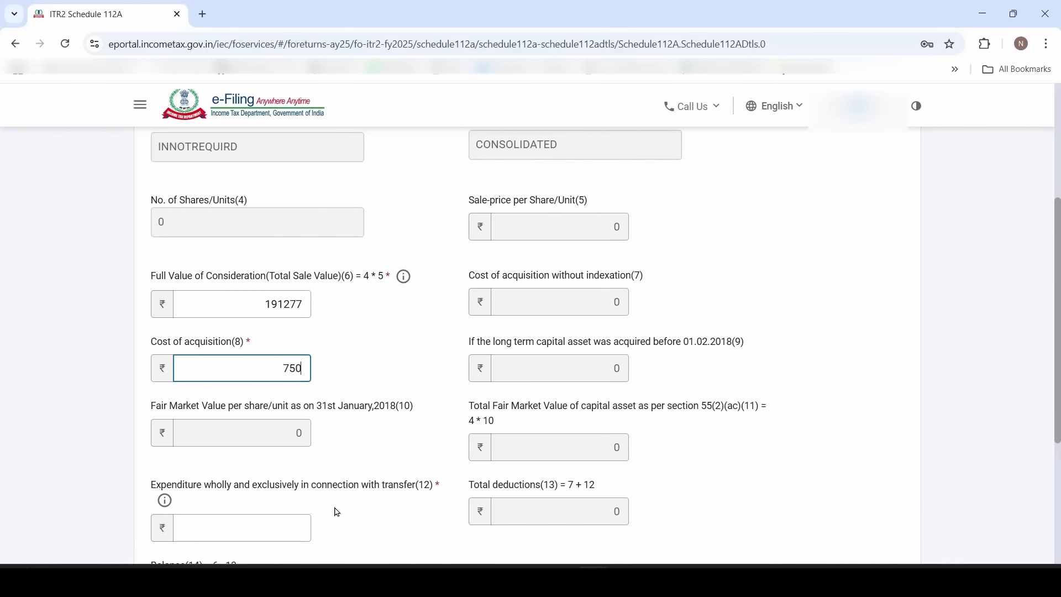
{"action": "left_click", "coordinate": [377, 444]}
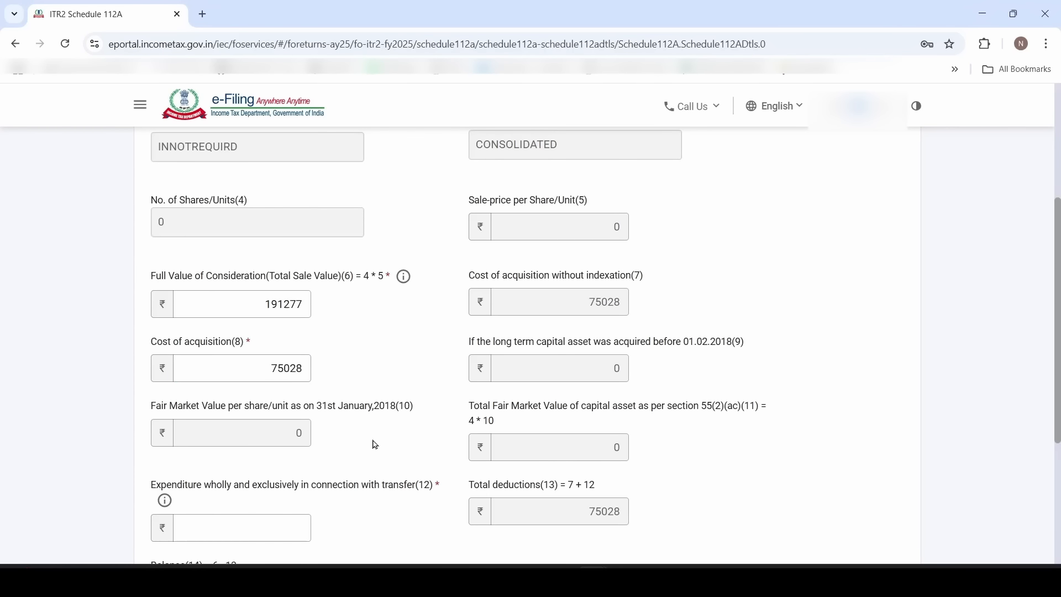
Enter transfer expenditure 401, verify the 115848 balance against Excel, and save the entry
{"action": "scroll", "coordinate": [375, 445], "scroll_direction": "down", "scroll_amount": 2}
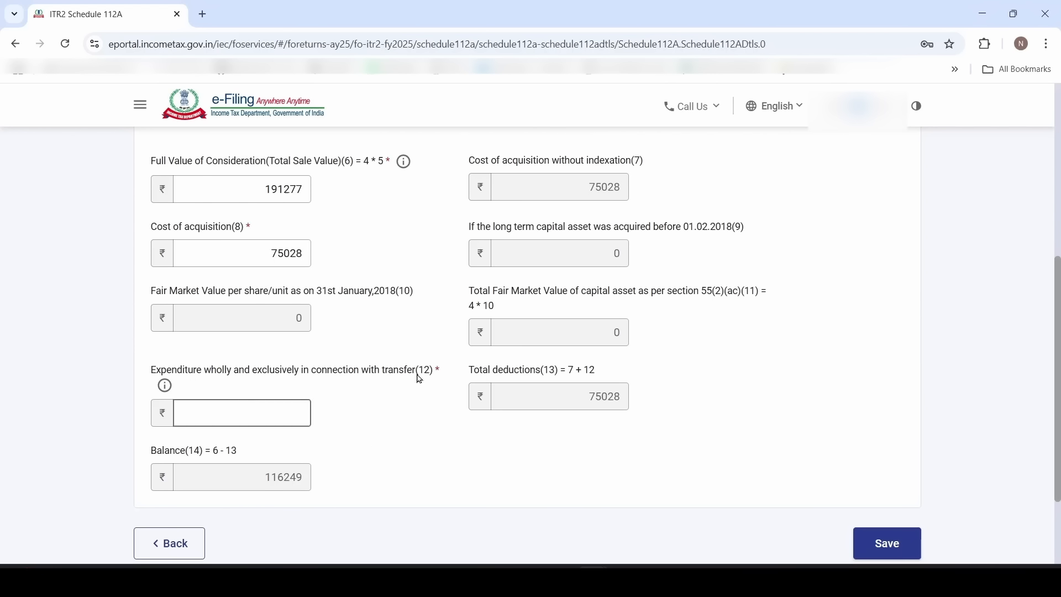
{"action": "key", "text": "alt+Tab"}
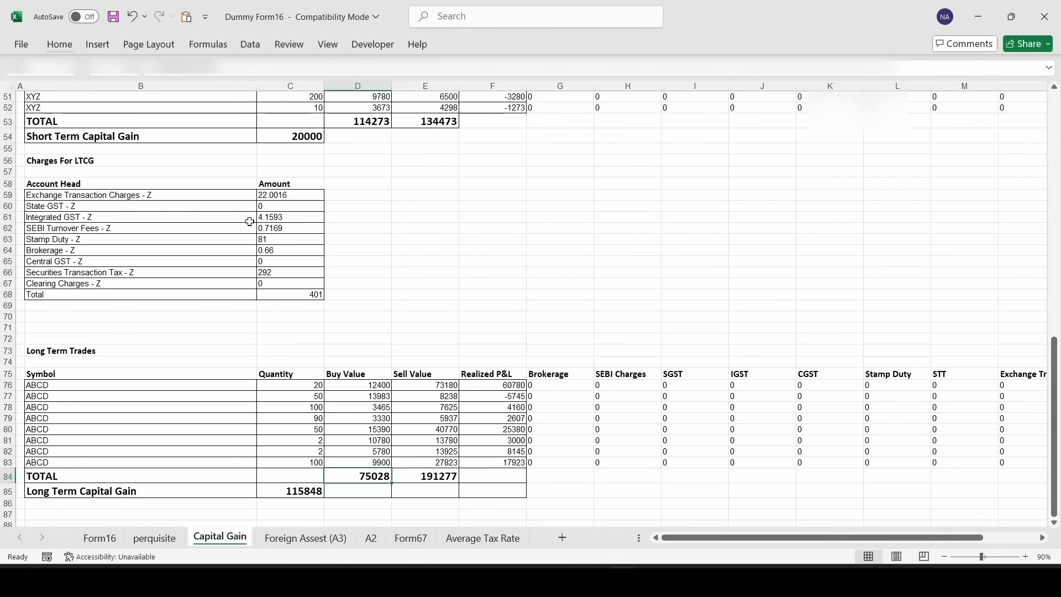
{"action": "left_click", "coordinate": [303, 308]}
{"action": "key", "text": "alt+Tab"}
{"action": "type", "text": "401"}
{"action": "left_click", "coordinate": [387, 429]}
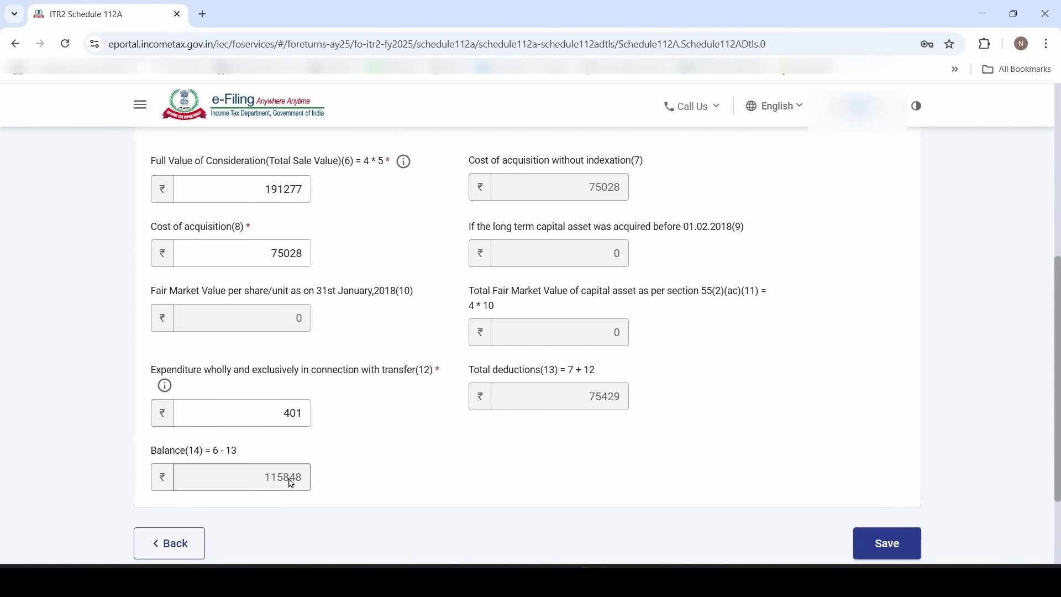
{"action": "key", "text": "alt+Tab"}
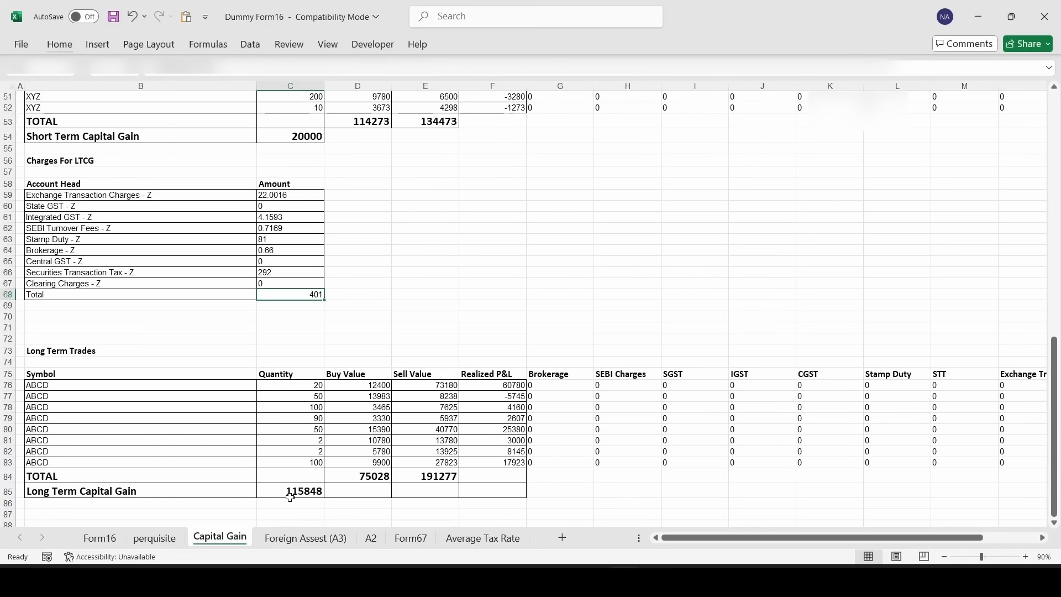
{"action": "left_click", "coordinate": [287, 490]}
{"action": "key", "text": "alt+Tab"}
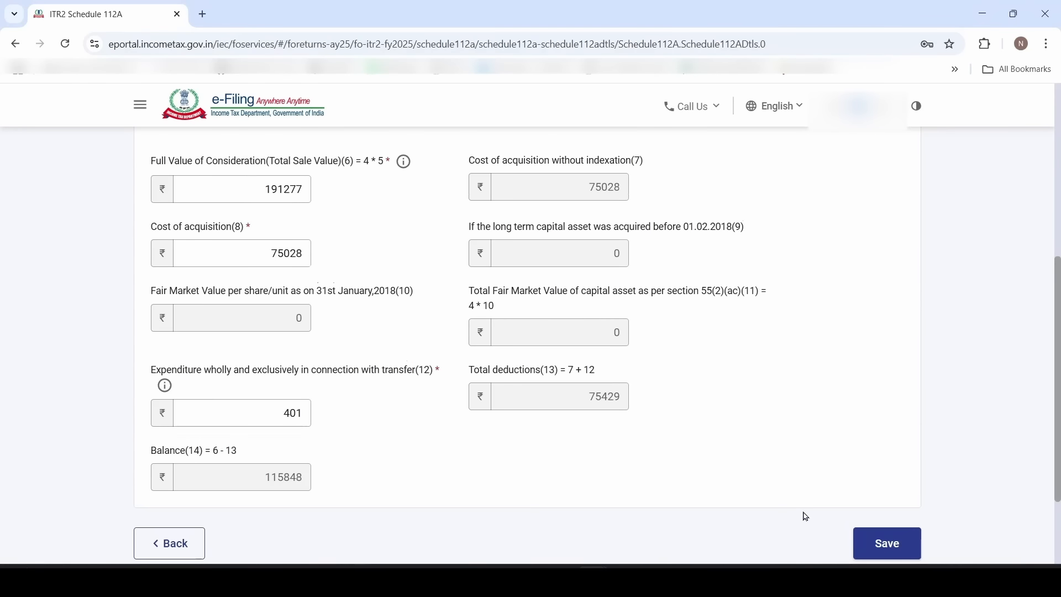
{"action": "left_click", "coordinate": [885, 539]}
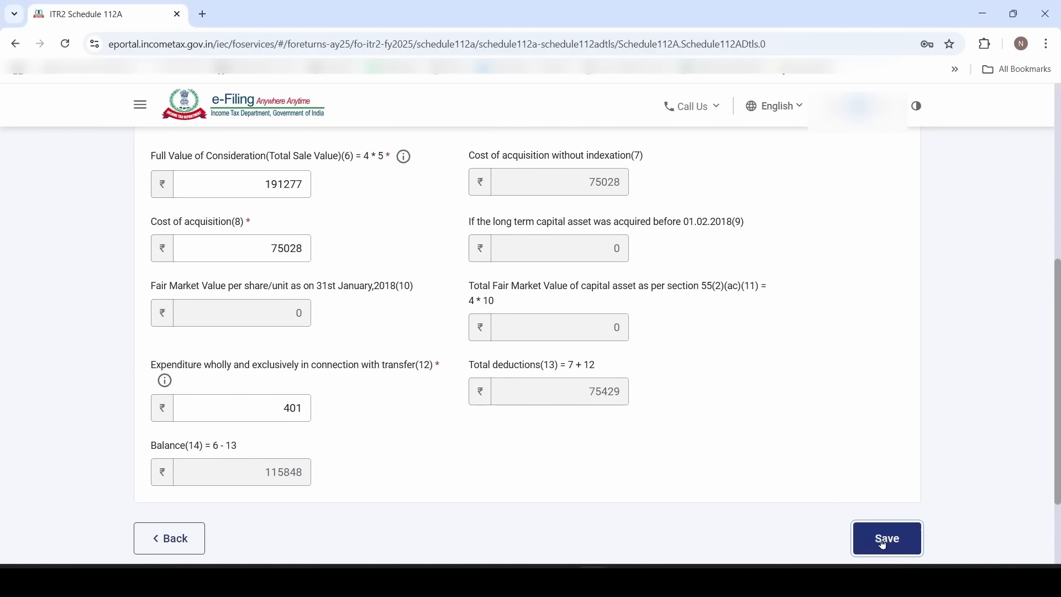
Confirm Schedule 112A and save the 112A page, bringing long-term gains to ₹1,15,848
{"action": "scroll", "coordinate": [696, 471], "scroll_direction": "down", "scroll_amount": 6}
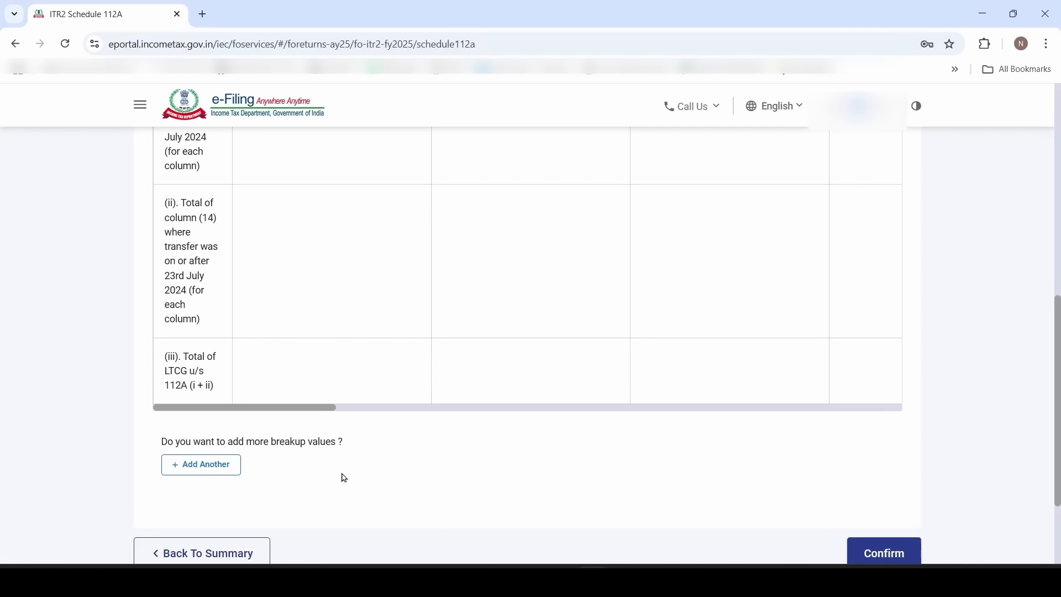
{"action": "left_click", "coordinate": [905, 557]}
{"action": "scroll", "coordinate": [636, 441], "scroll_direction": "down", "scroll_amount": 2}
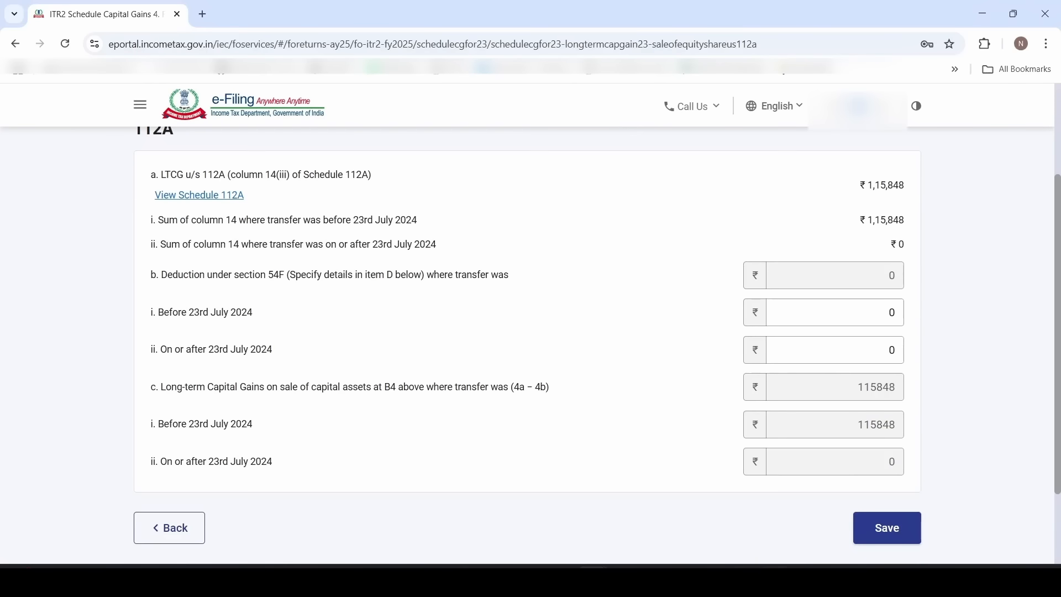
{"action": "left_click", "coordinate": [891, 536]}
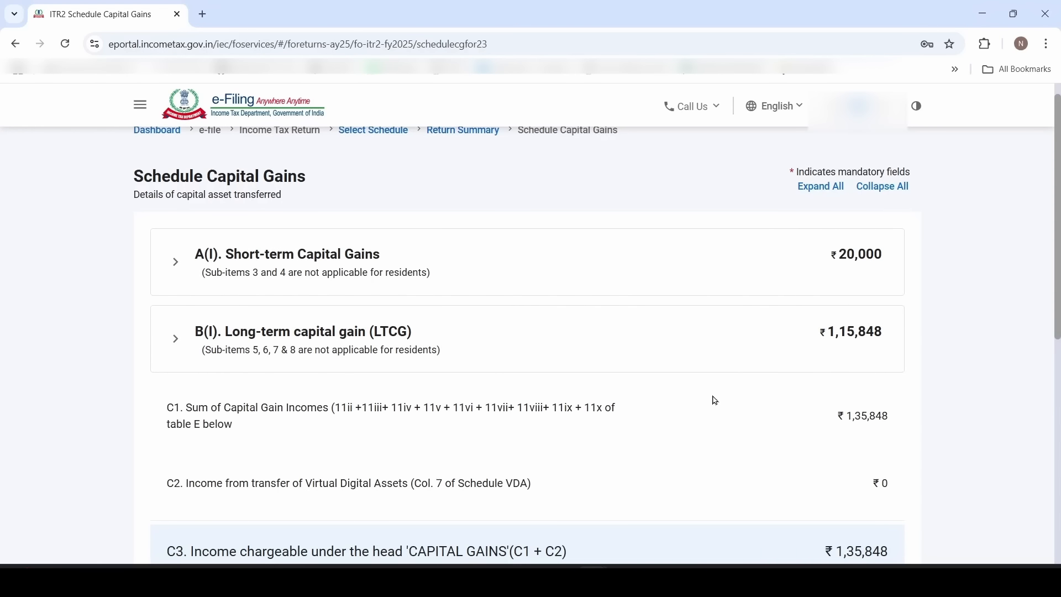
Expand section F on accrual of capital gains and review the 15% and 20% short-term rows
{"action": "scroll", "coordinate": [716, 401], "scroll_direction": "down", "scroll_amount": 7}
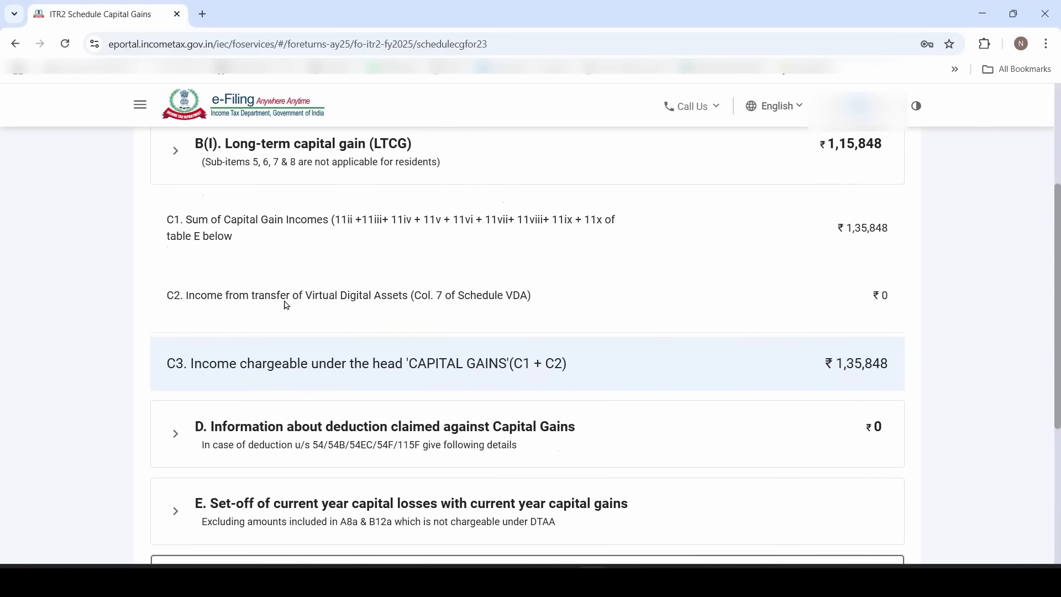
{"action": "scroll", "coordinate": [278, 318], "scroll_direction": "down", "scroll_amount": 1}
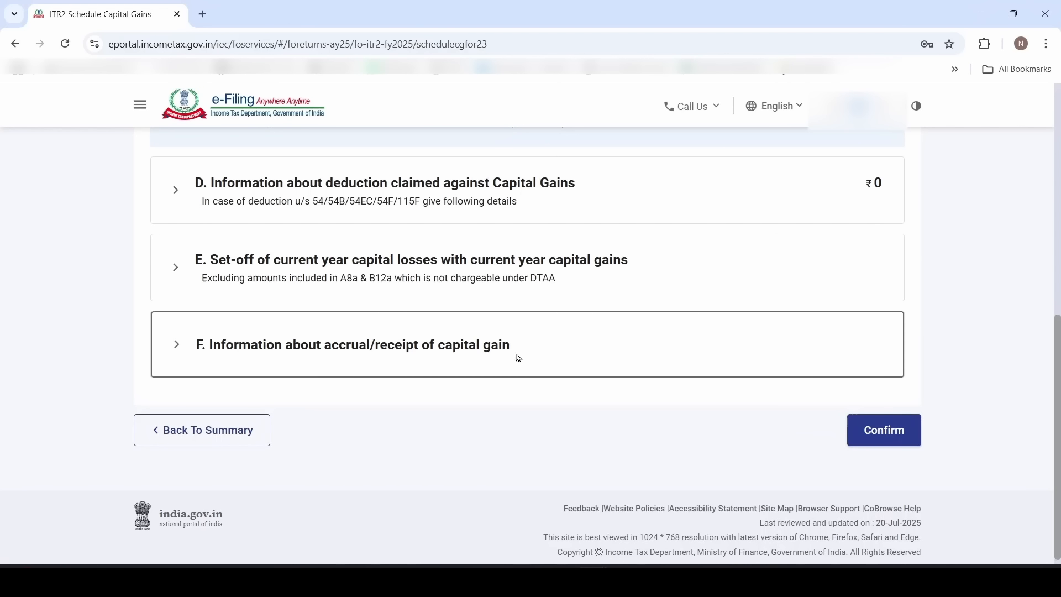
{"action": "left_click", "coordinate": [403, 364]}
{"action": "scroll", "coordinate": [403, 364], "scroll_direction": "down", "scroll_amount": 2}
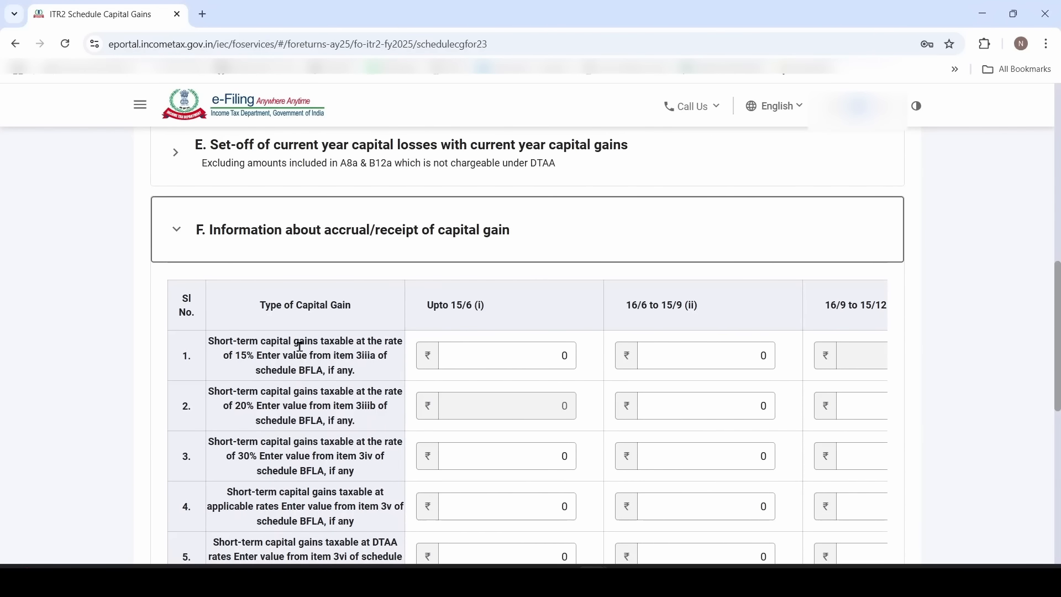
{"action": "left_click_drag", "start_coordinate": [299, 370], "coordinate": [328, 376]}
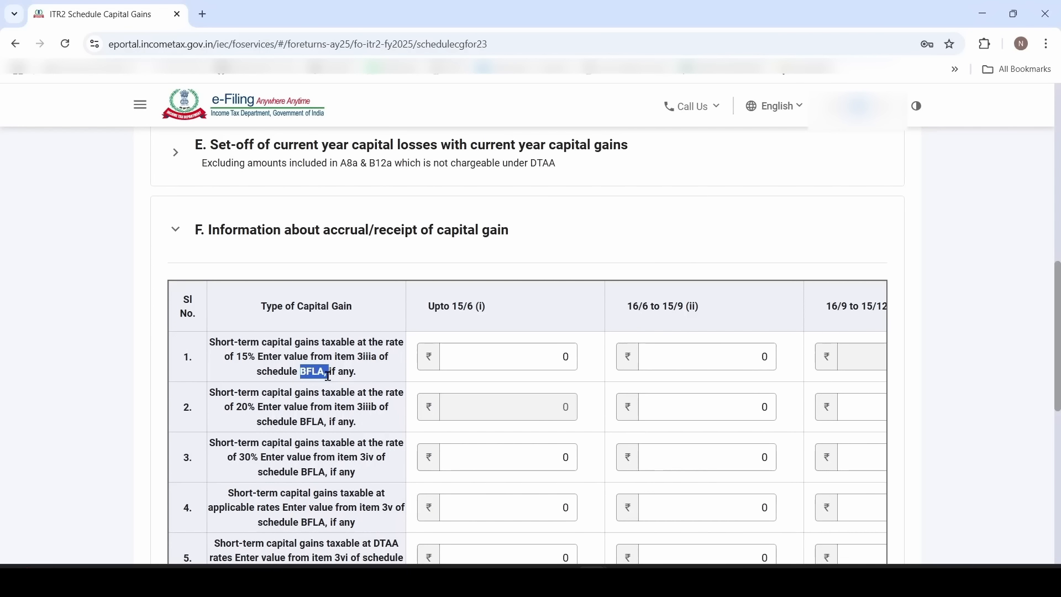
{"action": "left_click", "coordinate": [355, 271]}
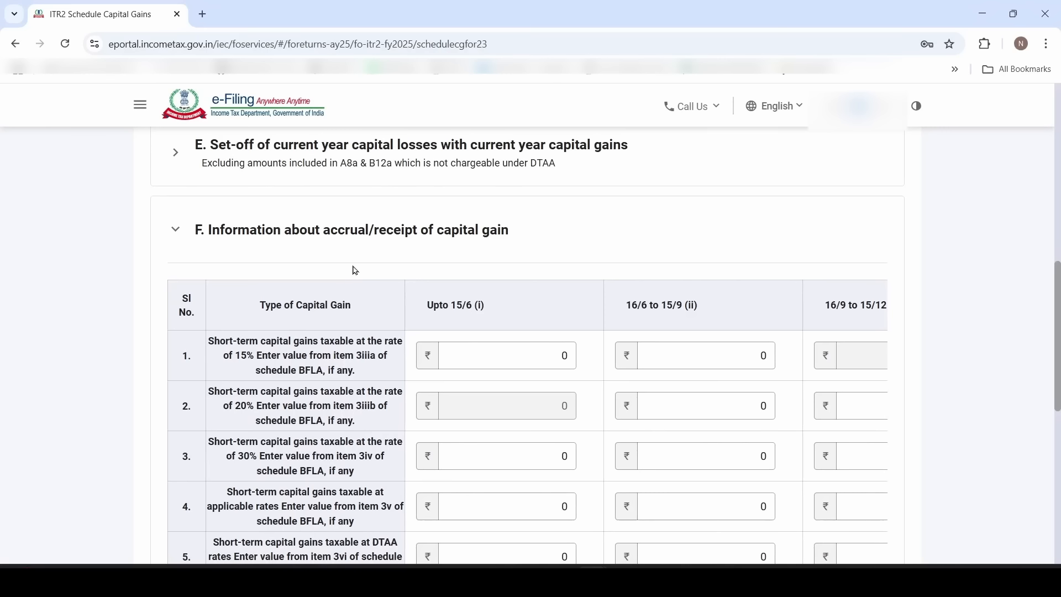
{"action": "scroll", "coordinate": [355, 271], "scroll_direction": "down", "scroll_amount": 2}
{"action": "left_click", "coordinate": [195, 258]}
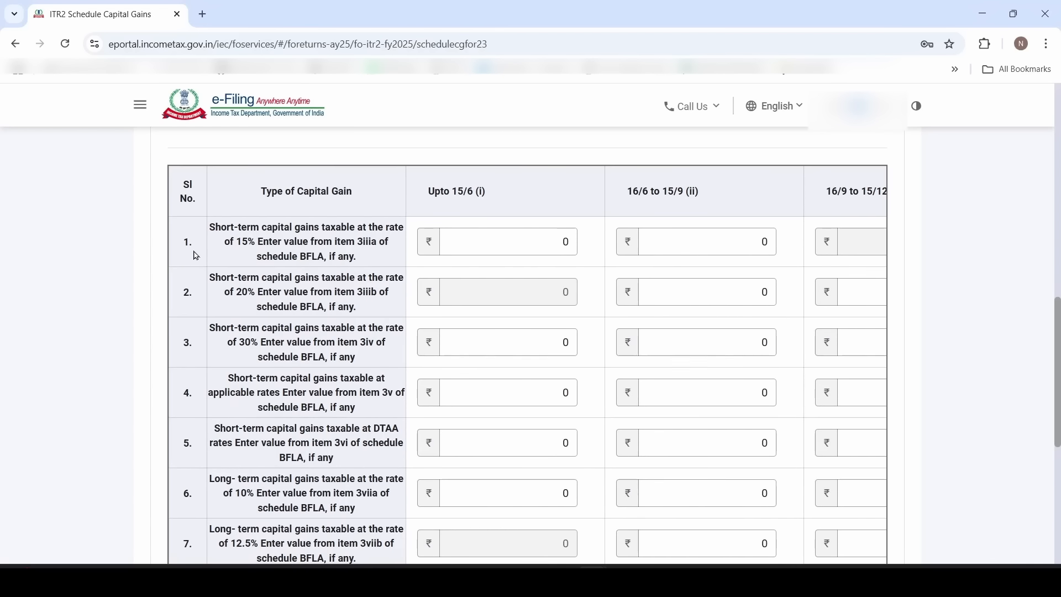
{"action": "left_click_drag", "start_coordinate": [209, 228], "coordinate": [282, 228]}
{"action": "left_click", "coordinate": [247, 255]}
{"action": "left_click_drag", "start_coordinate": [226, 242], "coordinate": [255, 243]}
{"action": "left_click", "coordinate": [332, 240]}
{"action": "left_click_drag", "start_coordinate": [228, 294], "coordinate": [250, 291]}
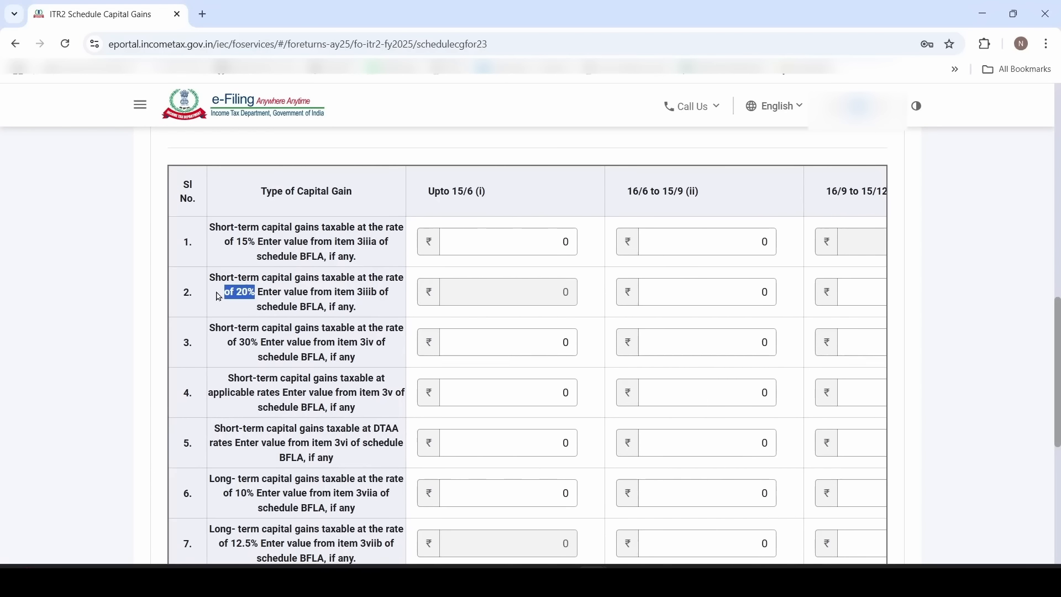
Split row 2's 20% short-term gain into 4000, 10000 and 6000 across the quarters
{"action": "left_click", "coordinate": [715, 291]}
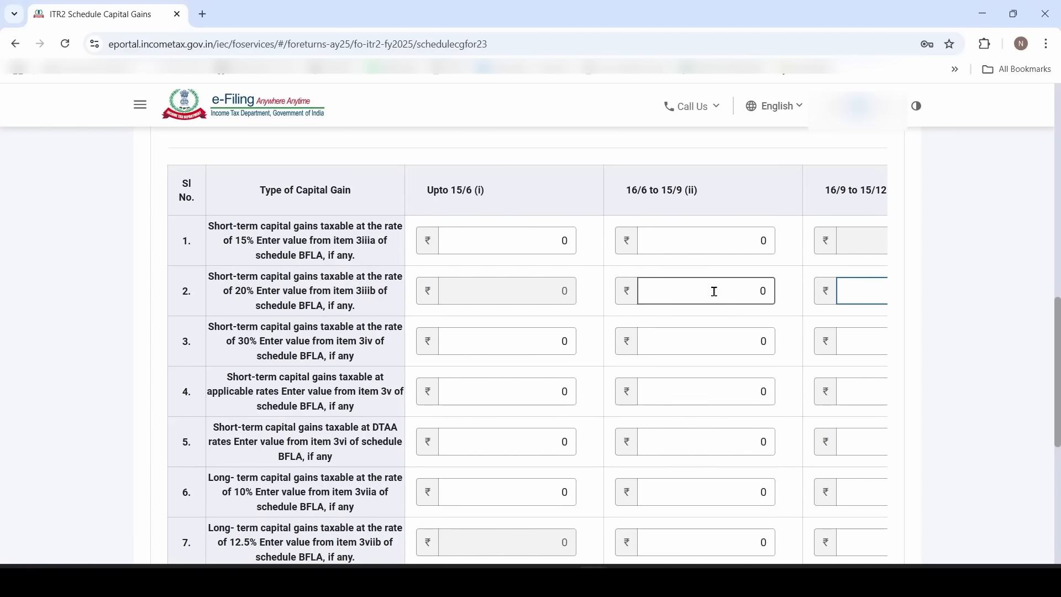
{"action": "type", "text": "4"}
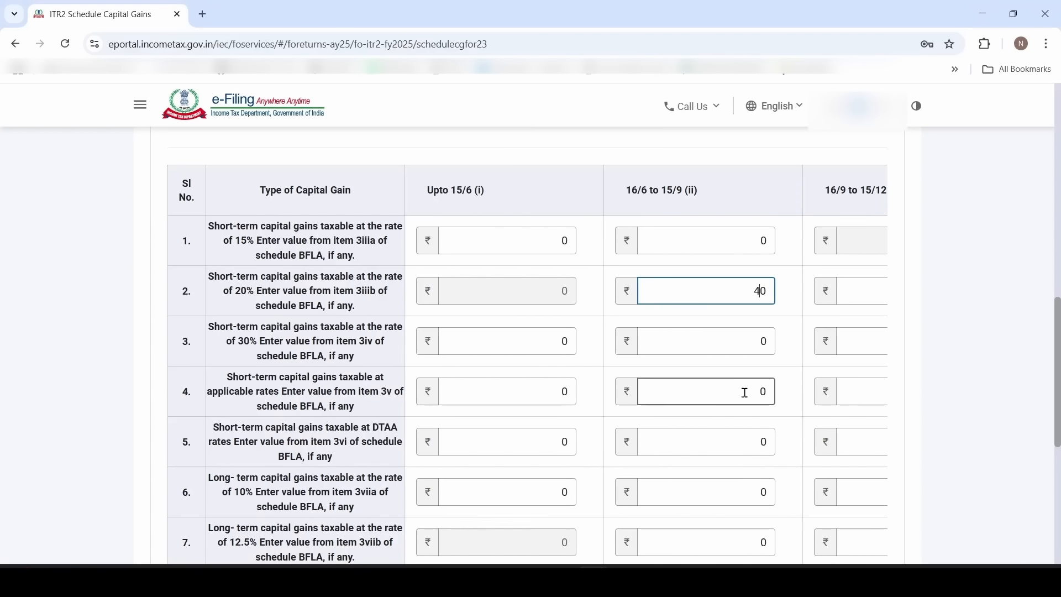
{"action": "type", "text": "00"}
{"action": "key", "text": "Tab"}
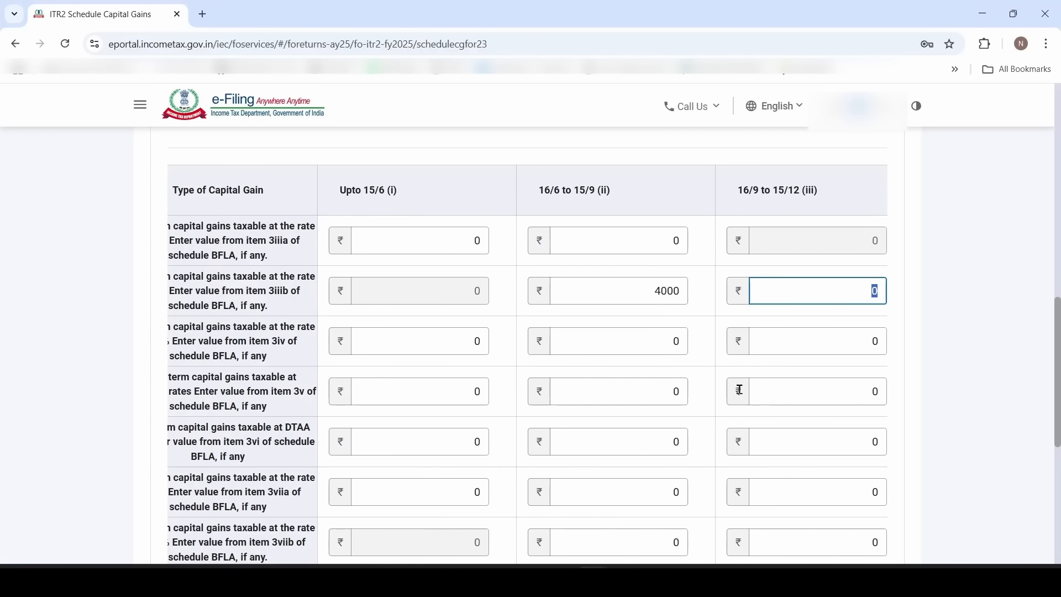
{"action": "type", "text": "10000"}
{"action": "key", "text": "Tab"}
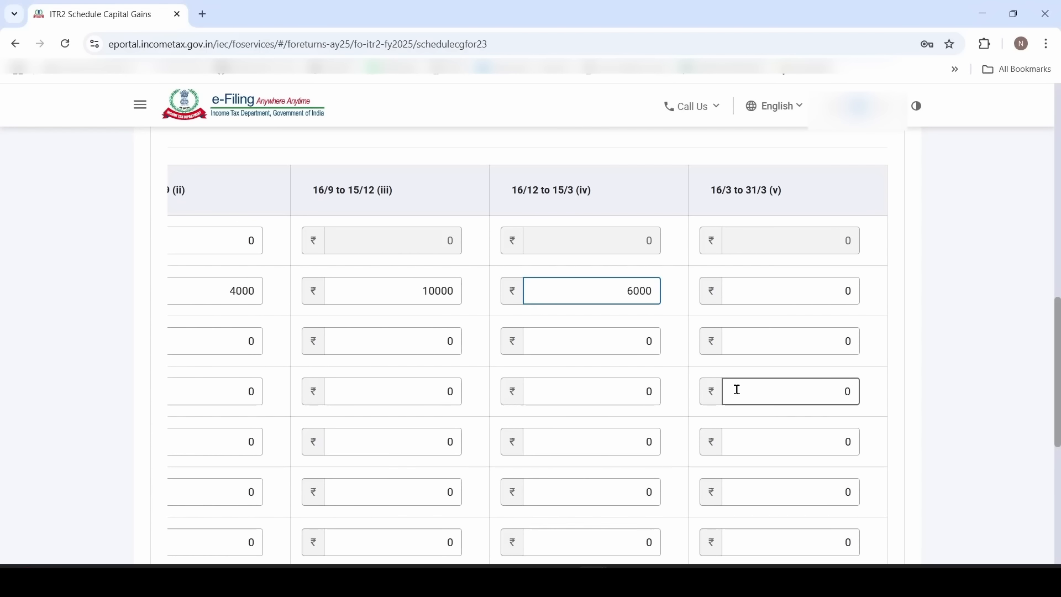
{"action": "type", "text": "6000"}
{"action": "key", "text": "Tab"}
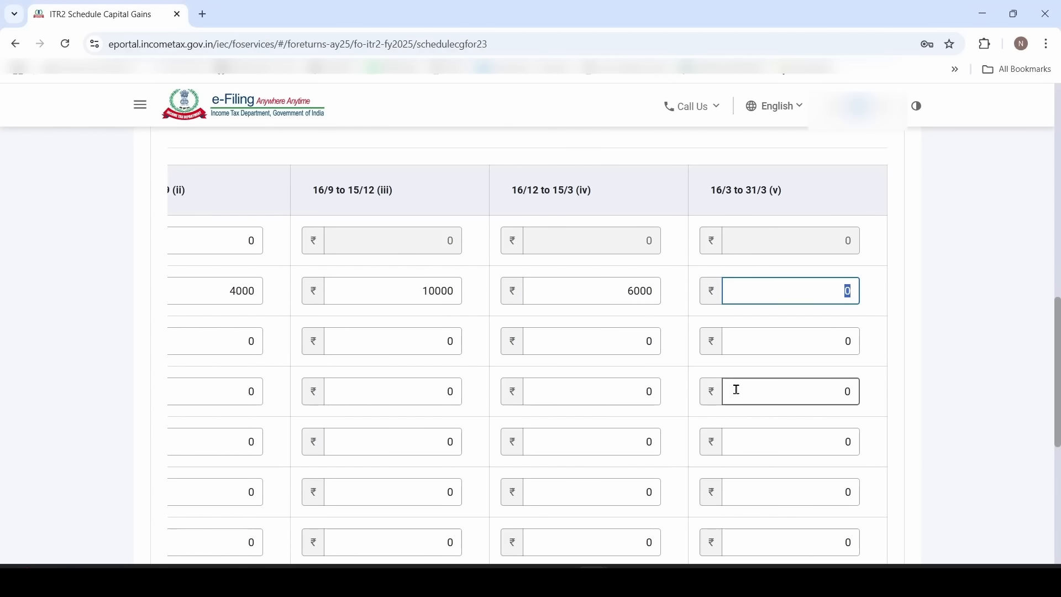
{"action": "scroll", "coordinate": [737, 389], "scroll_direction": "down", "scroll_amount": 4}
{"action": "left_click_drag", "start_coordinate": [818, 514], "coordinate": [457, 498]}
{"action": "scroll", "coordinate": [433, 431], "scroll_direction": "up", "scroll_amount": 4}
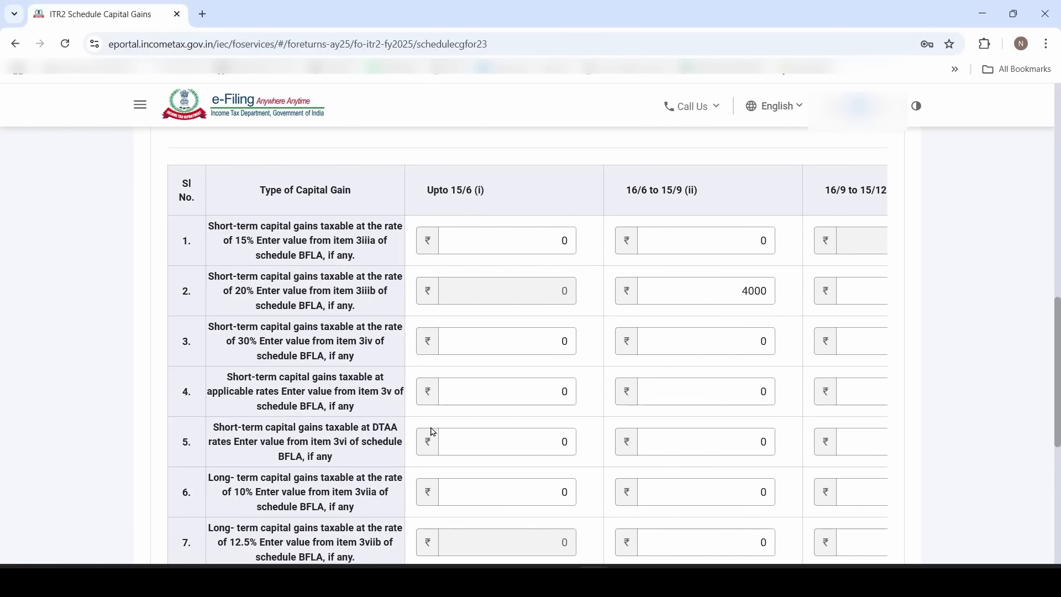
{"action": "scroll", "coordinate": [386, 438], "scroll_direction": "down", "scroll_amount": 2}
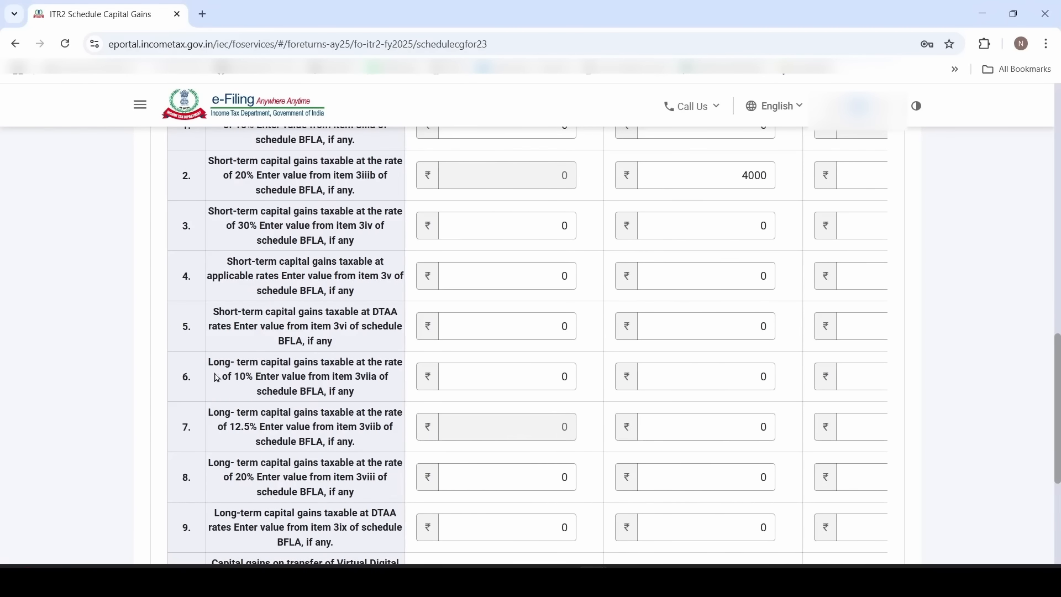
Compare the long-term gains rows at 10% and 12.5% to identify row 6
{"action": "left_click_drag", "start_coordinate": [210, 362], "coordinate": [266, 375]}
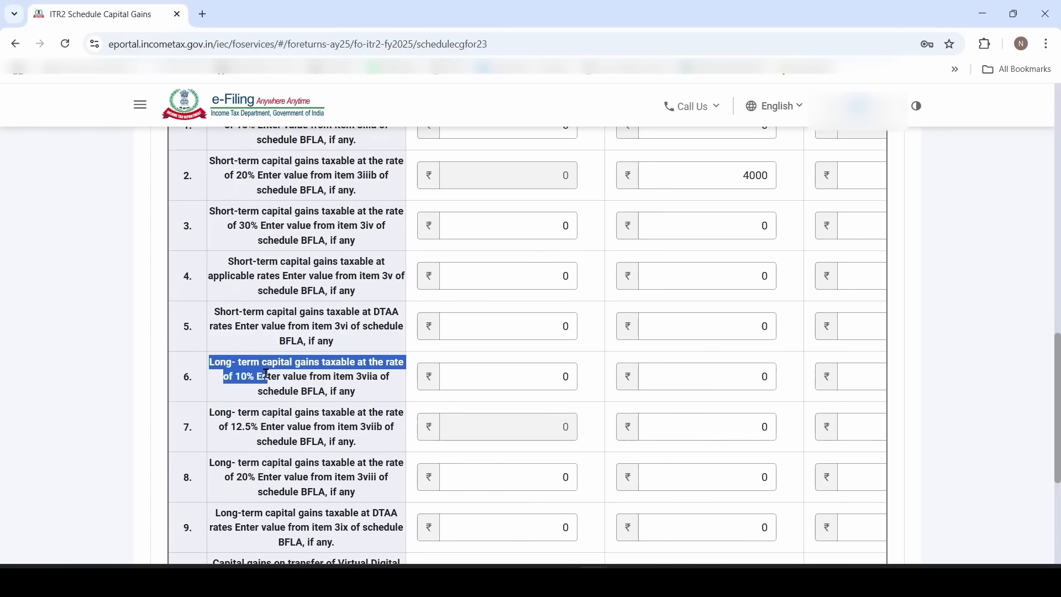
{"action": "left_click", "coordinate": [262, 439]}
{"action": "left_click_drag", "start_coordinate": [214, 415], "coordinate": [254, 428]}
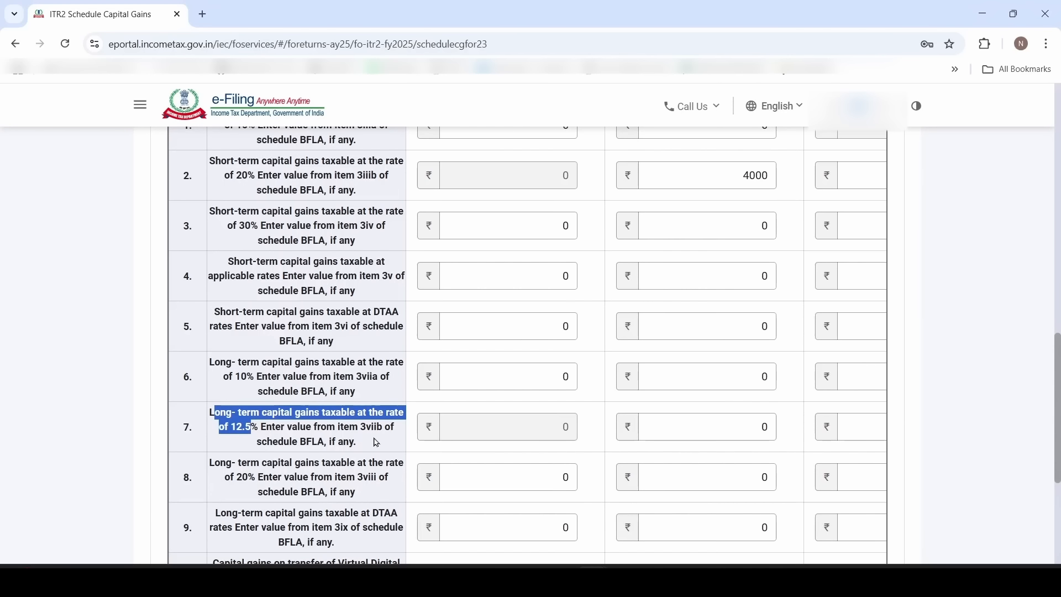
{"action": "left_click", "coordinate": [216, 374]}
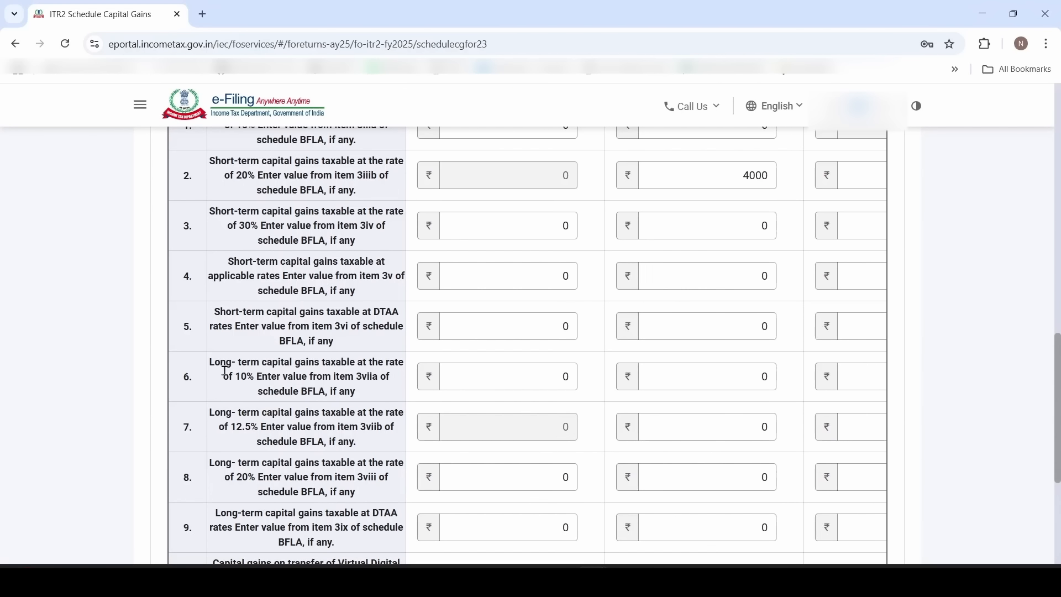
{"action": "left_click_drag", "start_coordinate": [217, 363], "coordinate": [296, 377]}
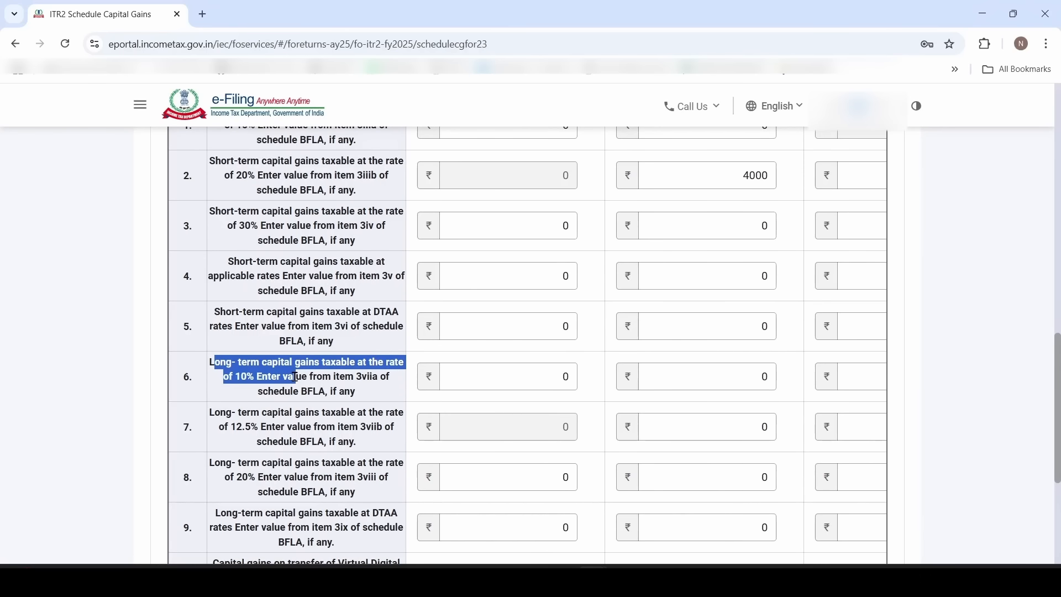
Enter 50000 for Upto 15/6 and 65848 for 16/6–15/9 in row 6
{"action": "left_click", "coordinate": [513, 378]}
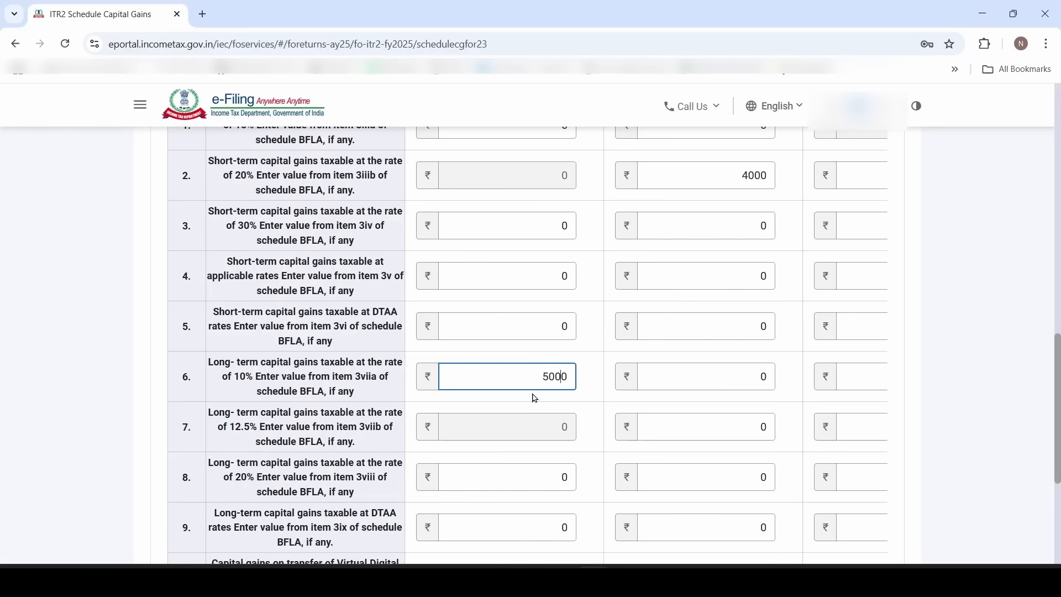
{"action": "type", "text": "5000"}
{"action": "key", "text": "Tab"}
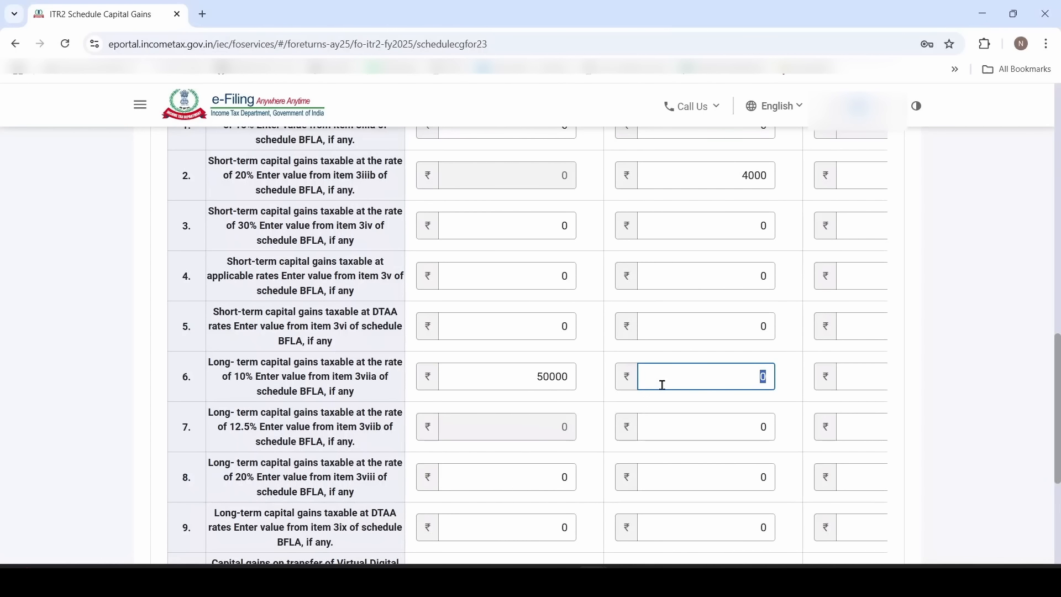
{"action": "type", "text": "65848"}
Check row 6's item 3viia reference and confirm Schedule Capital Gains
{"action": "scroll", "coordinate": [633, 406], "scroll_direction": "down", "scroll_amount": 2}
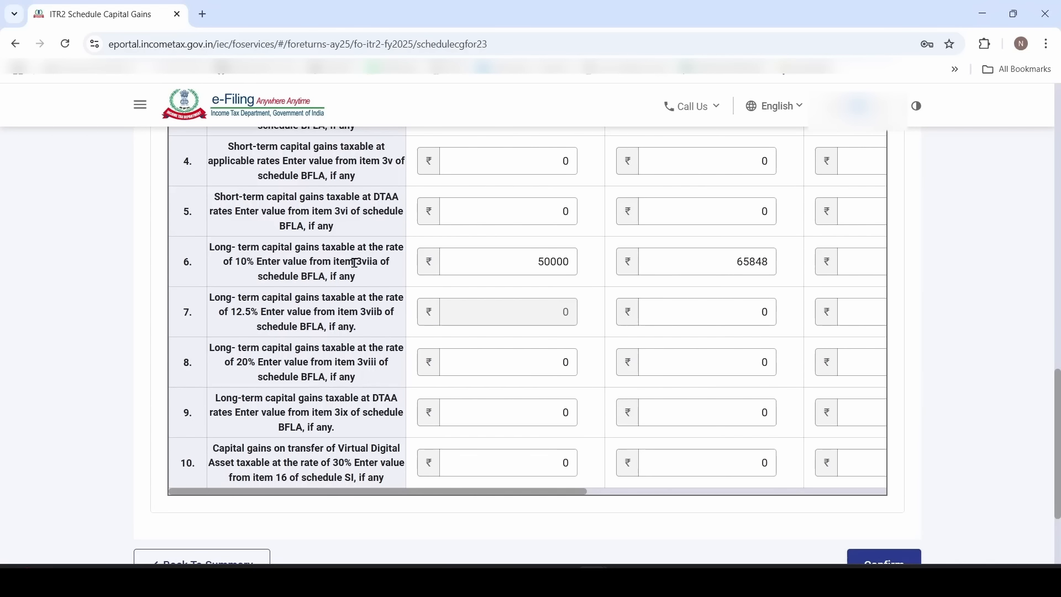
{"action": "left_click_drag", "start_coordinate": [356, 262], "coordinate": [400, 266]}
{"action": "left_click", "coordinate": [393, 280]}
{"action": "scroll", "coordinate": [395, 332], "scroll_direction": "down", "scroll_amount": 2}
{"action": "left_click", "coordinate": [884, 449]}
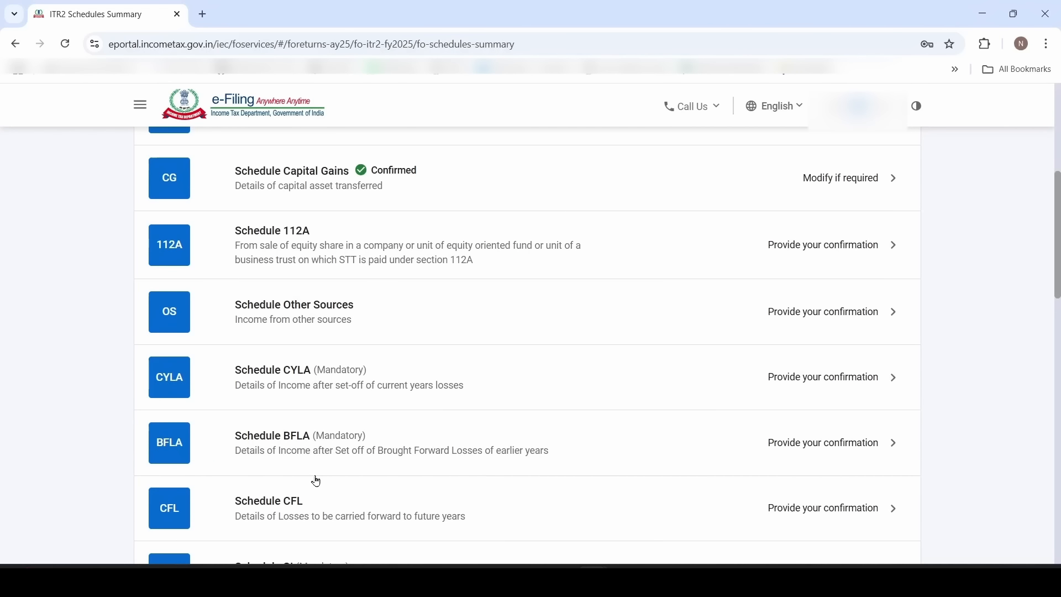
{"action": "left_click", "coordinate": [359, 450]}
{"action": "scroll", "coordinate": [362, 449], "scroll_direction": "down", "scroll_amount": 4}
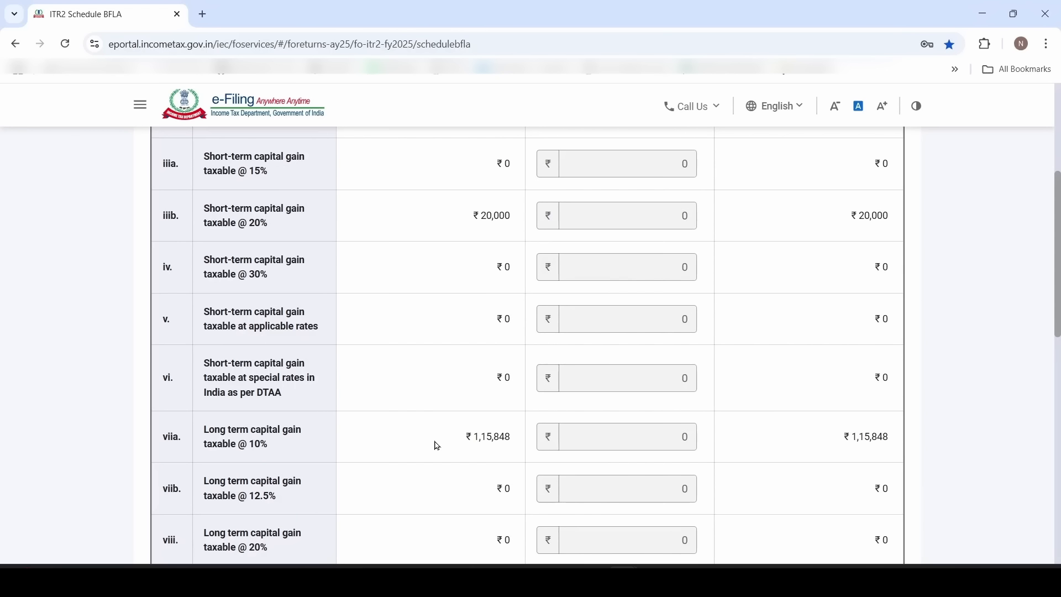
{"action": "left_click_drag", "start_coordinate": [438, 446], "coordinate": [511, 442]}
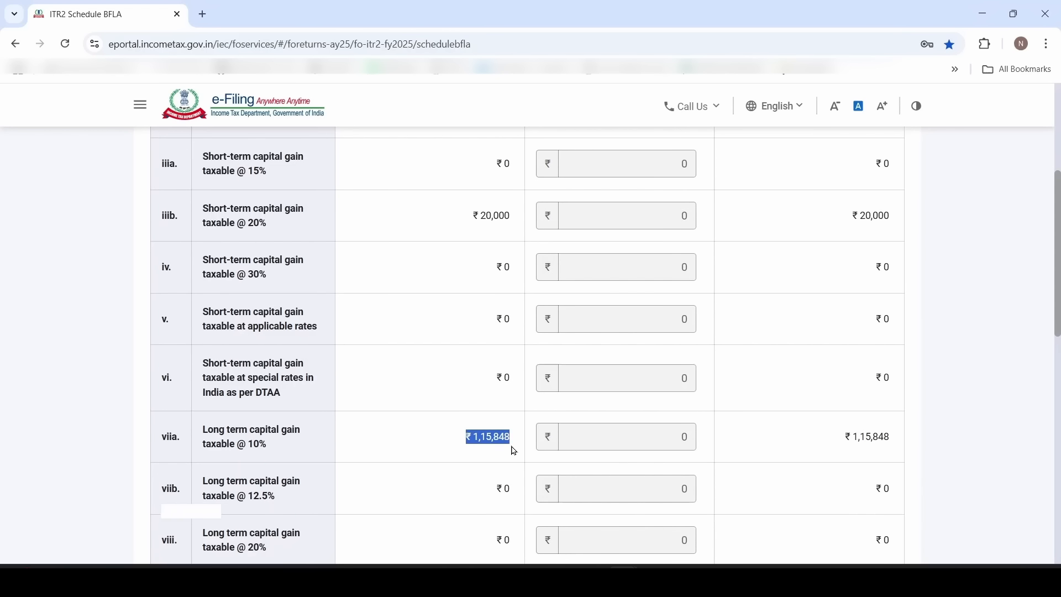
{"action": "left_click", "coordinate": [408, 449]}
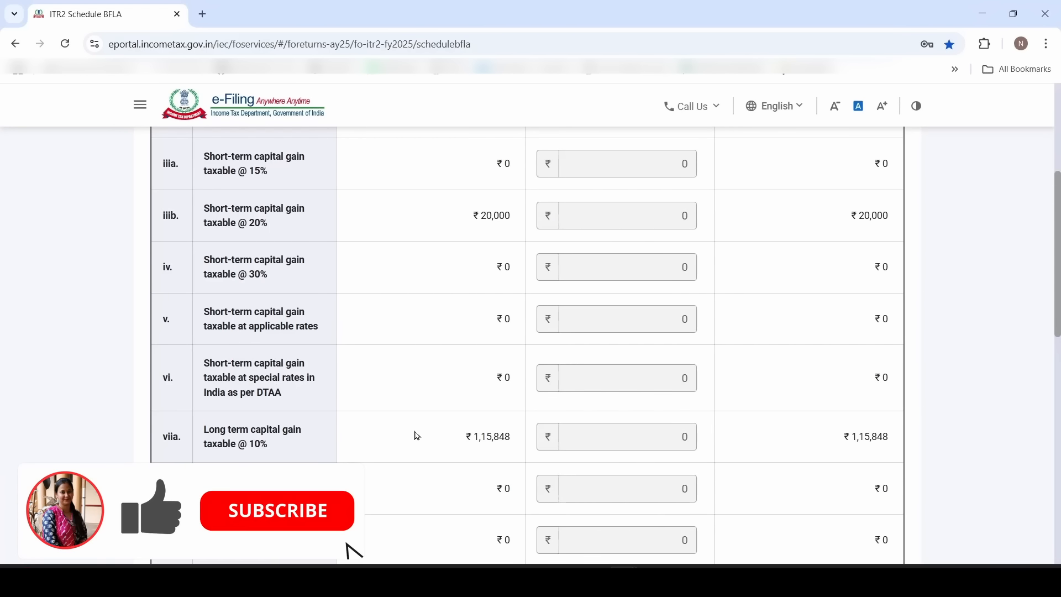
{"action": "scroll", "coordinate": [486, 376], "scroll_direction": "down", "scroll_amount": 10}
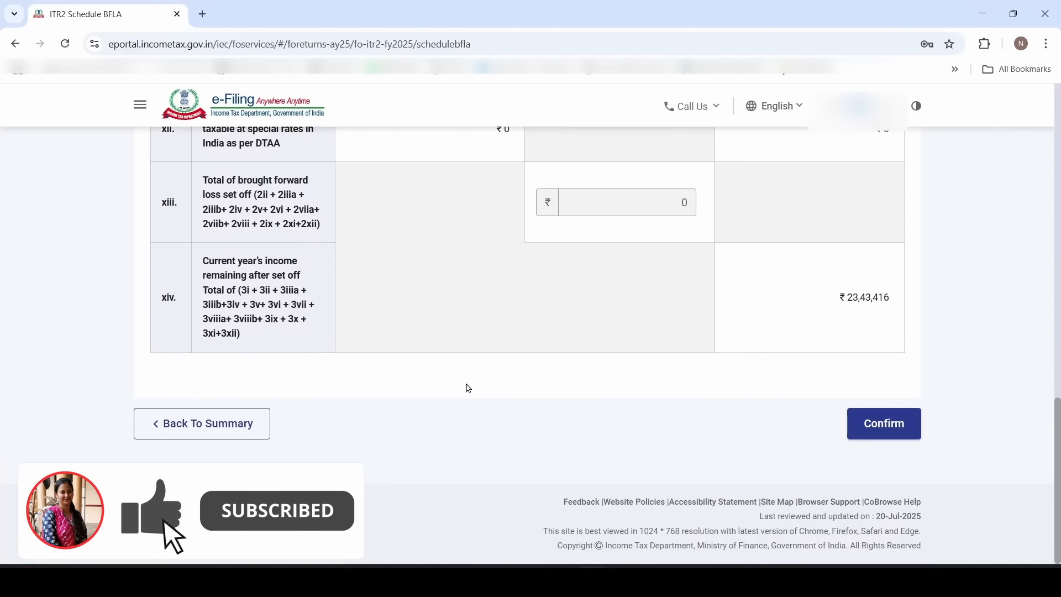
{"action": "left_click", "coordinate": [256, 427]}
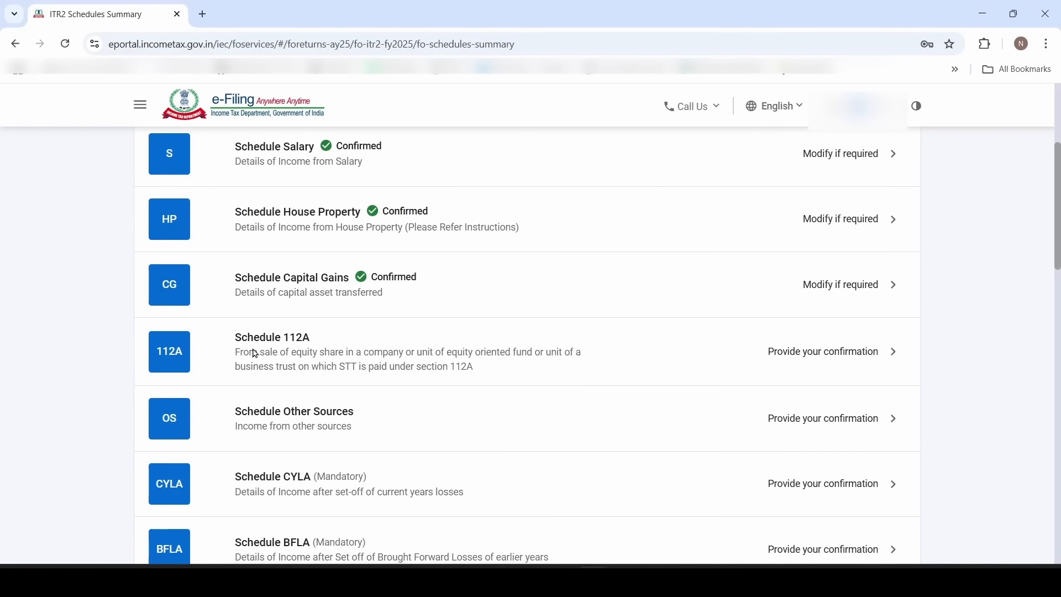
Open Schedule 112A, dismiss the section 234C notice, and confirm the schedule
{"action": "left_click", "coordinate": [342, 352]}
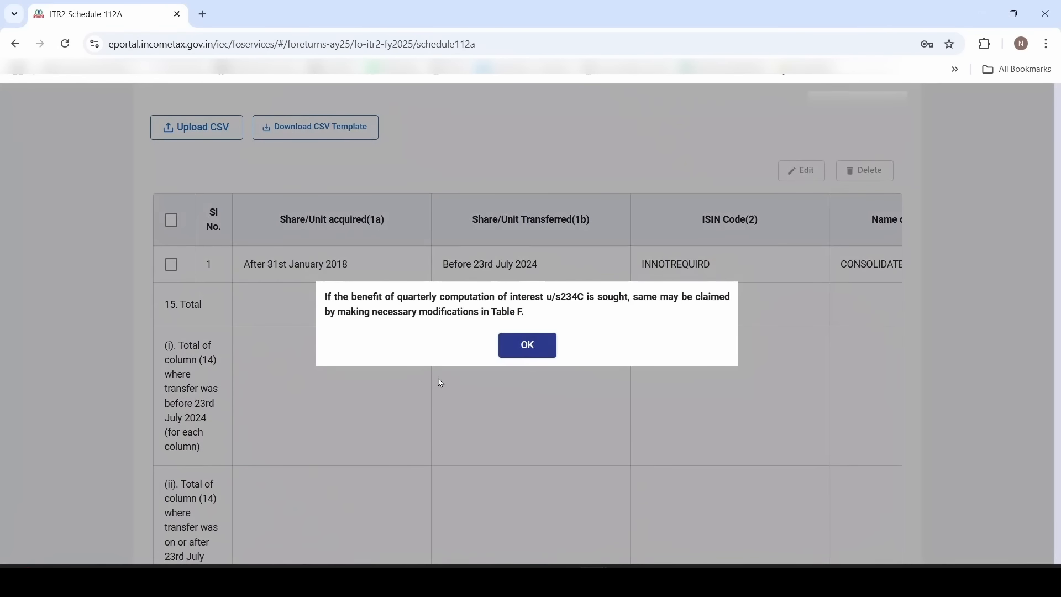
{"action": "left_click", "coordinate": [545, 348]}
{"action": "scroll", "coordinate": [378, 434], "scroll_direction": "up", "scroll_amount": 2}
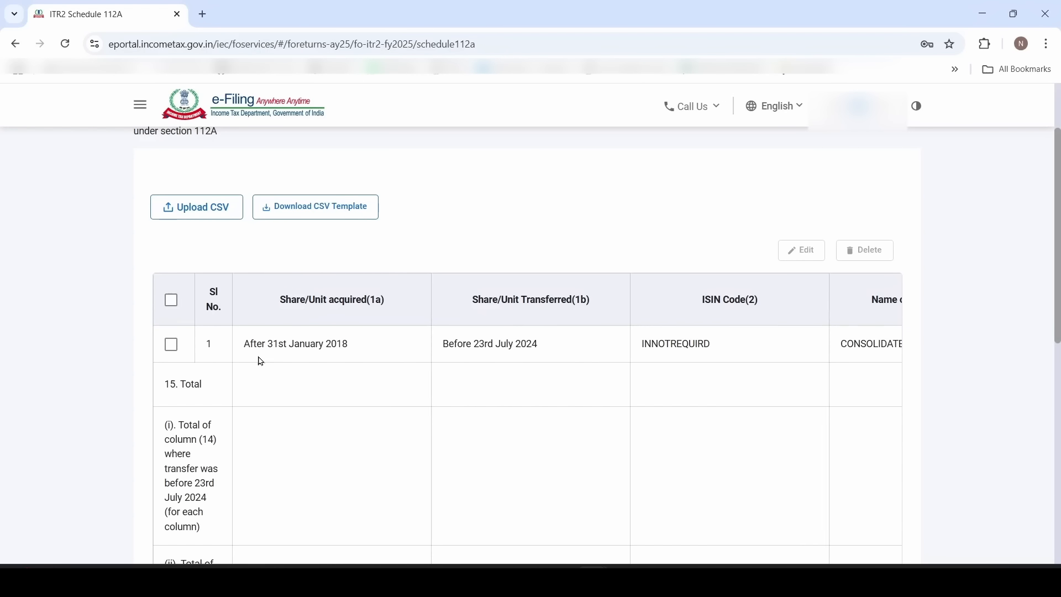
{"action": "scroll", "coordinate": [890, 403], "scroll_direction": "down", "scroll_amount": 10}
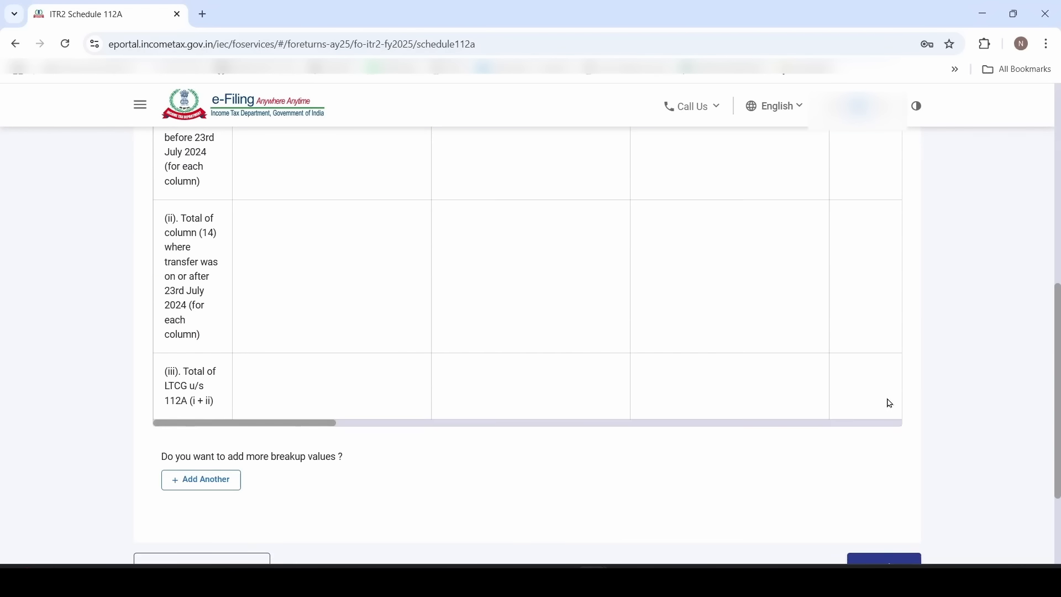
{"action": "left_click", "coordinate": [892, 463]}
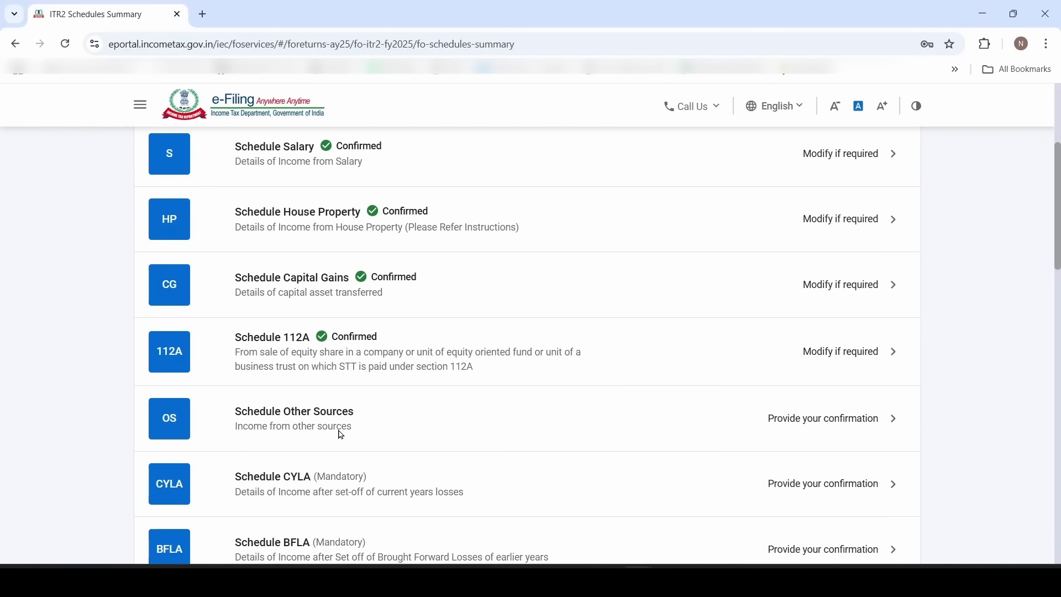
Review section 1's ₹7,449 dividends and ₹10,357 interest, then edit the 1ai dividend field
{"action": "left_click", "coordinate": [405, 430]}
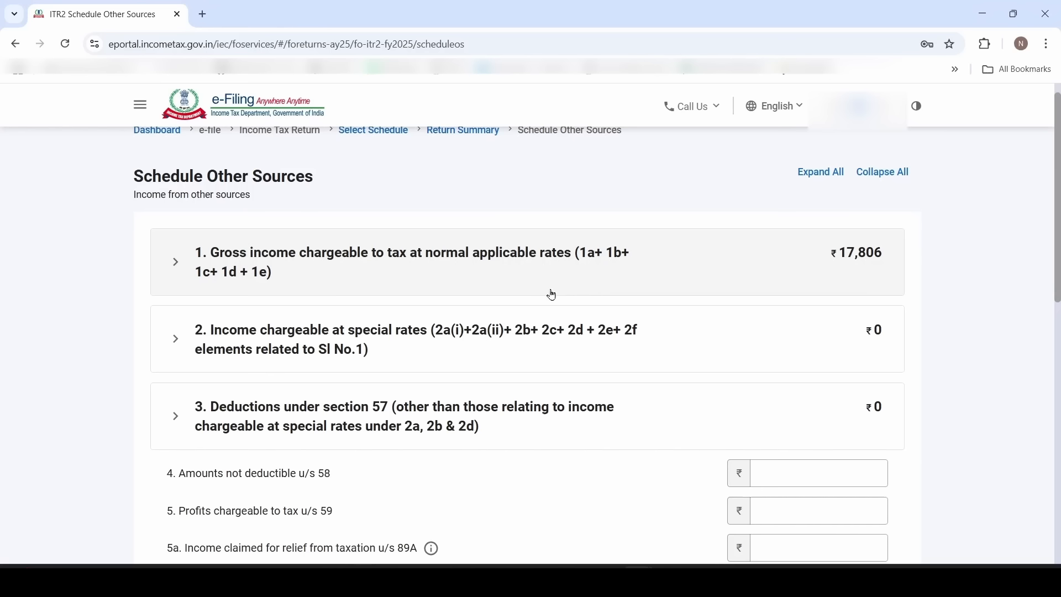
{"action": "left_click", "coordinate": [223, 289]}
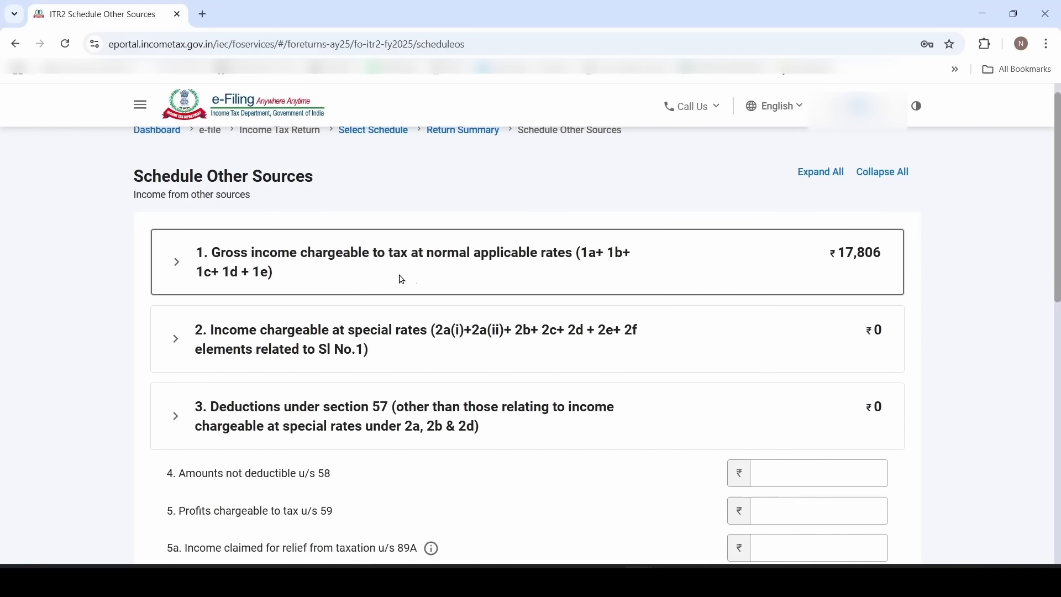
{"action": "left_click", "coordinate": [427, 279]}
{"action": "scroll", "coordinate": [427, 279], "scroll_direction": "down", "scroll_amount": 2}
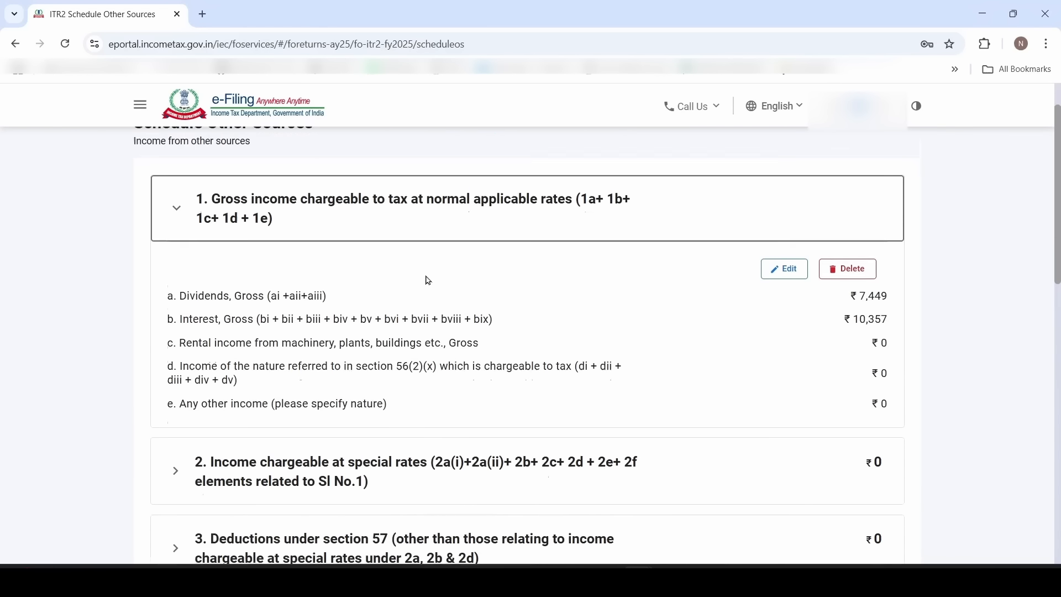
{"action": "left_click_drag", "start_coordinate": [823, 241], "coordinate": [917, 238]}
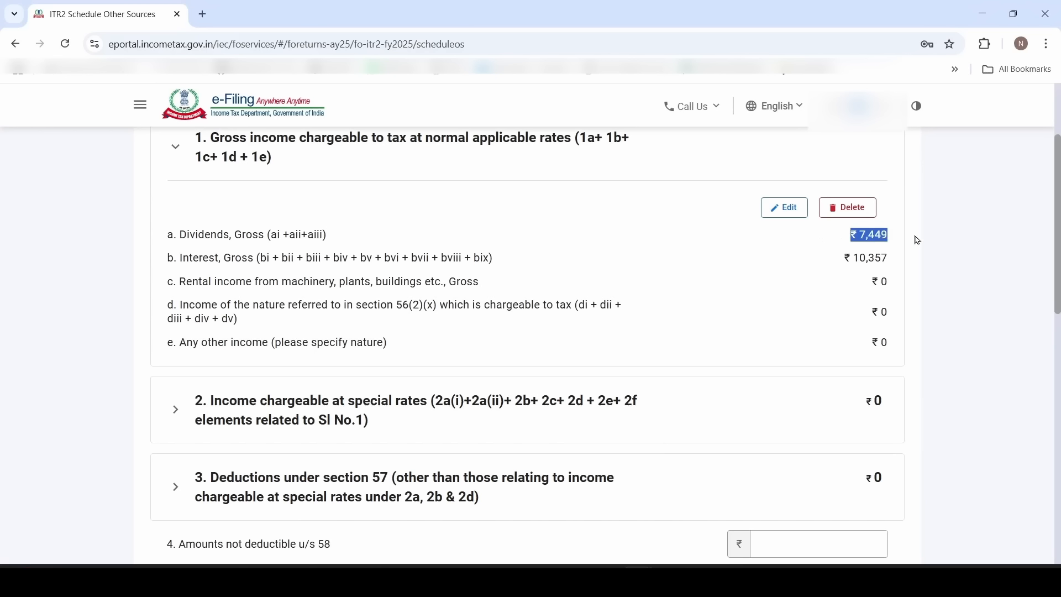
{"action": "left_click_drag", "start_coordinate": [823, 259], "coordinate": [907, 262]}
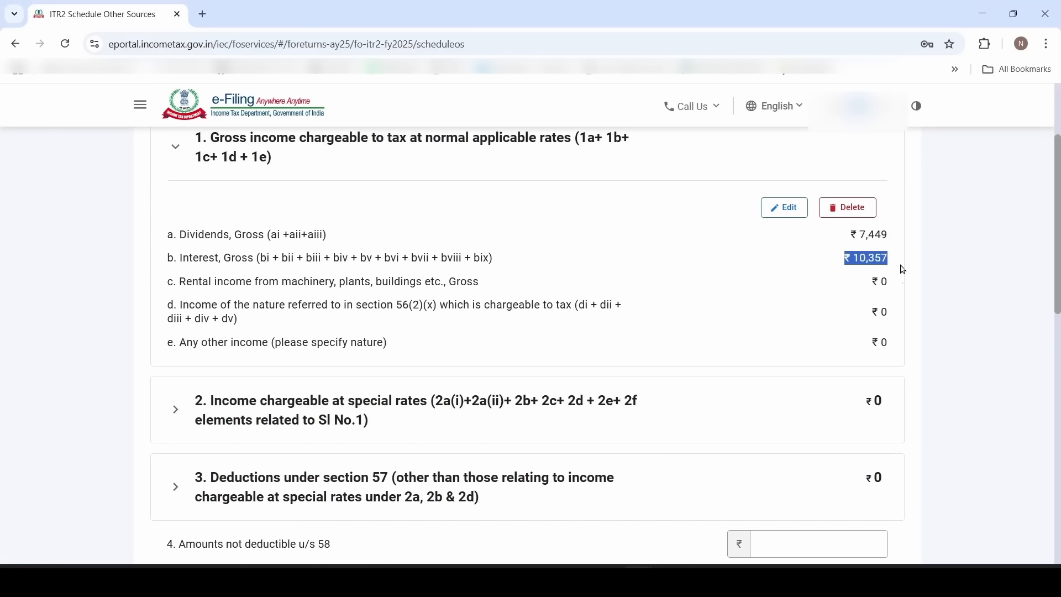
{"action": "left_click", "coordinate": [824, 247]}
{"action": "left_click", "coordinate": [785, 208]}
{"action": "left_click", "coordinate": [803, 344]}
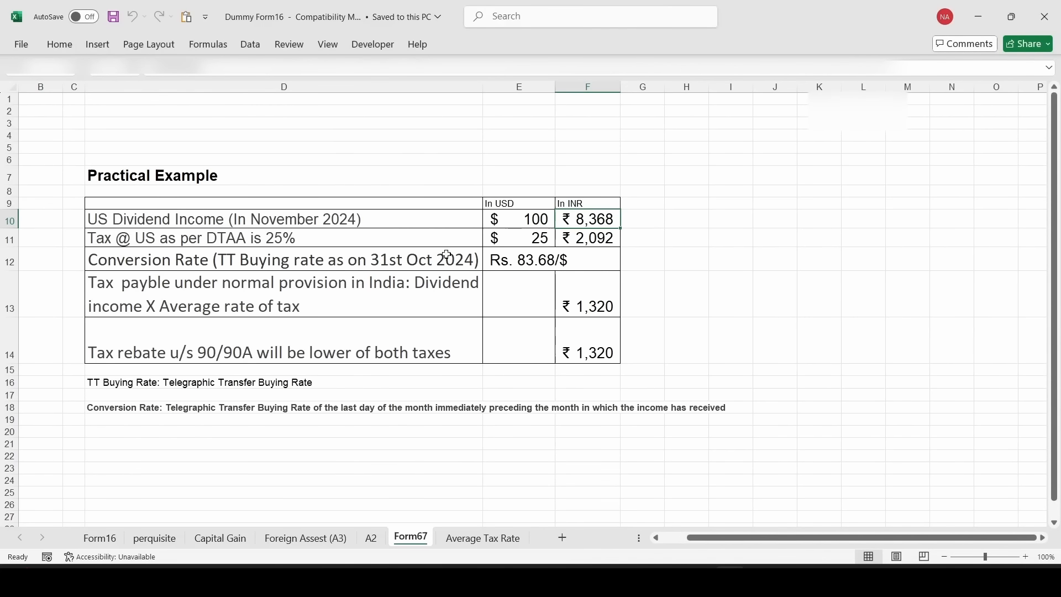
{"action": "left_click", "coordinate": [532, 224]}
{"action": "left_click", "coordinate": [606, 221]}
{"action": "key", "text": "alt+Tab"}
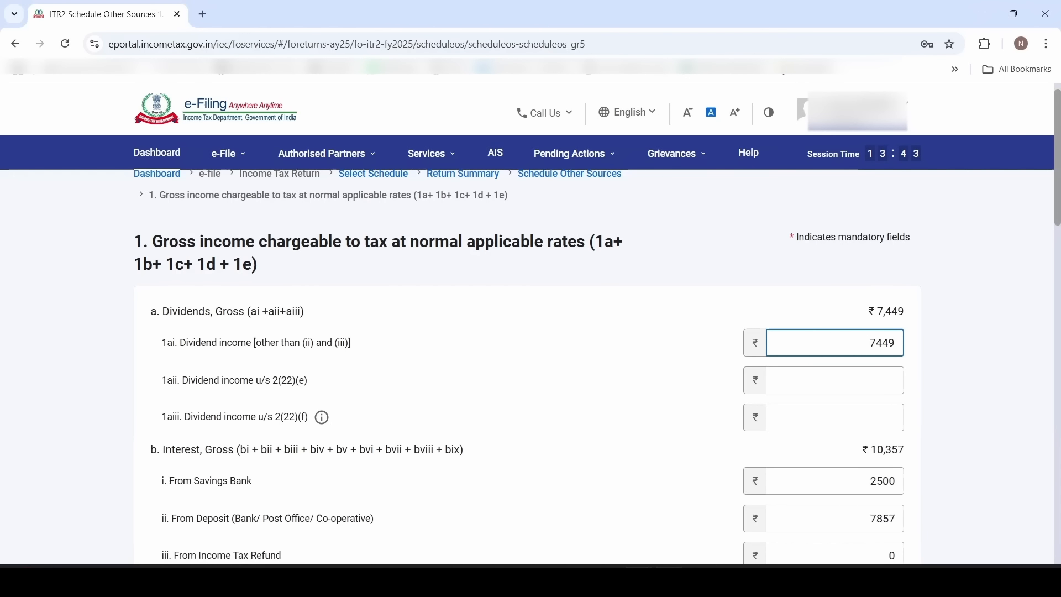
Change 1ai dividend income from 7449 to 15817 and save section 1 totalling ₹26,174
{"action": "double_click", "coordinate": [877, 343]}
{"action": "type", "text": "15"}
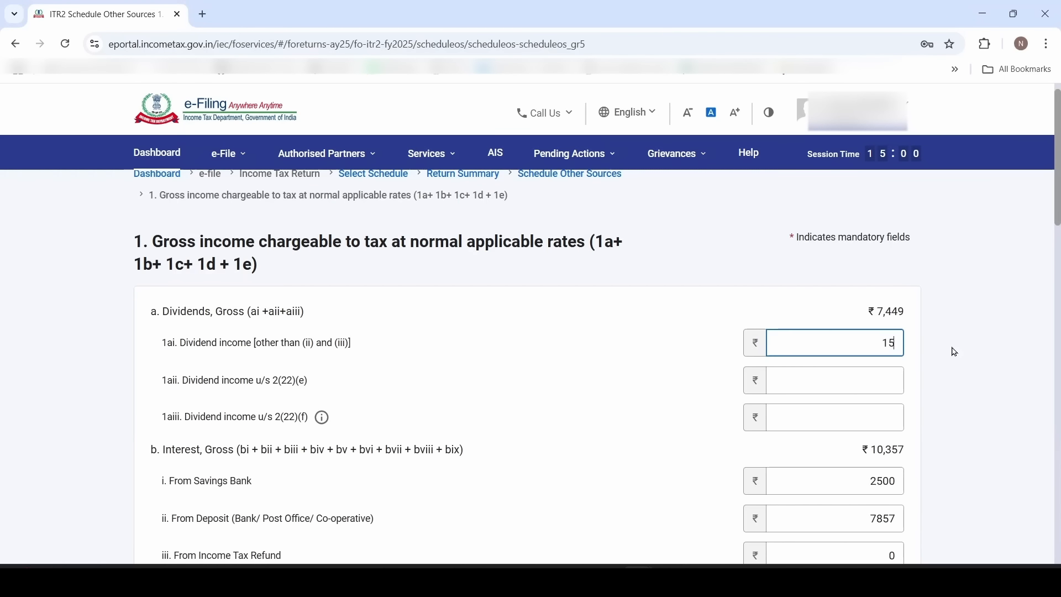
{"action": "type", "text": "817"}
{"action": "left_click", "coordinate": [955, 352]}
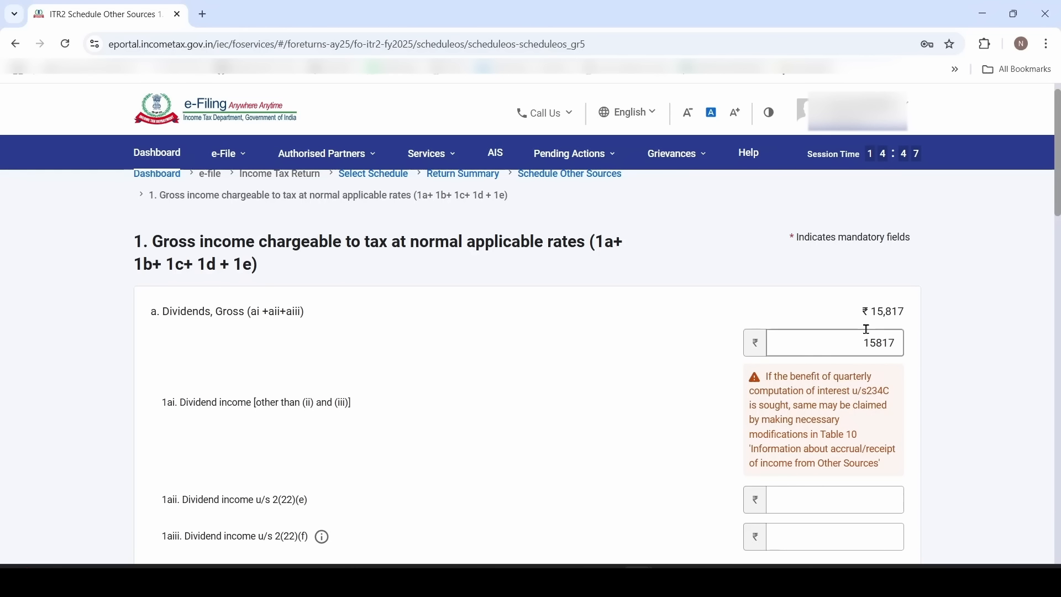
{"action": "left_click_drag", "start_coordinate": [856, 344], "coordinate": [907, 345]}
{"action": "left_click_drag", "start_coordinate": [808, 434], "coordinate": [857, 434]}
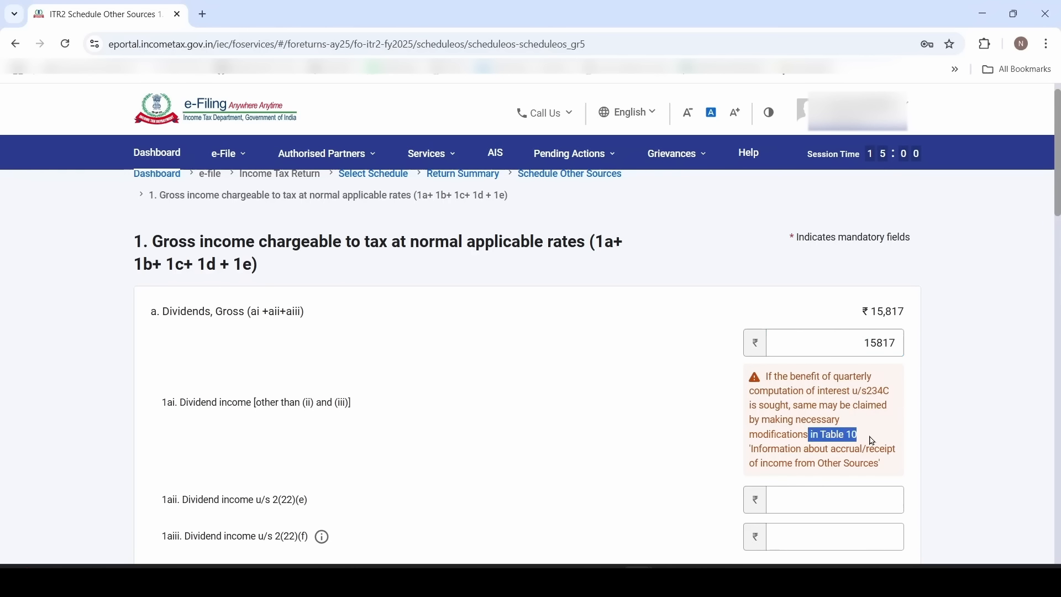
{"action": "left_click", "coordinate": [643, 429]}
{"action": "scroll", "coordinate": [601, 436], "scroll_direction": "down", "scroll_amount": 5}
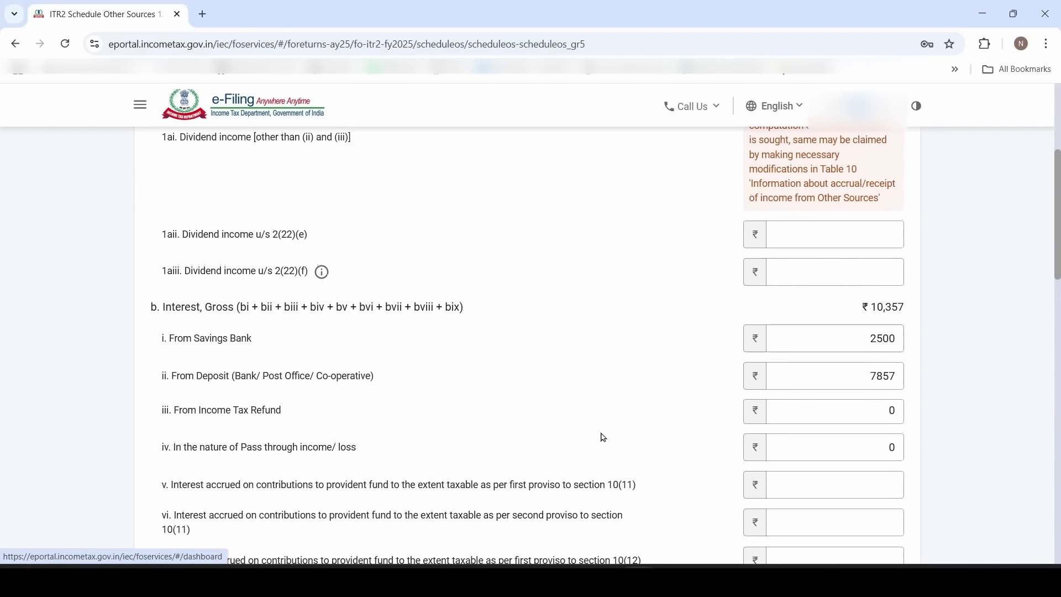
{"action": "scroll", "coordinate": [604, 437], "scroll_direction": "down", "scroll_amount": 2}
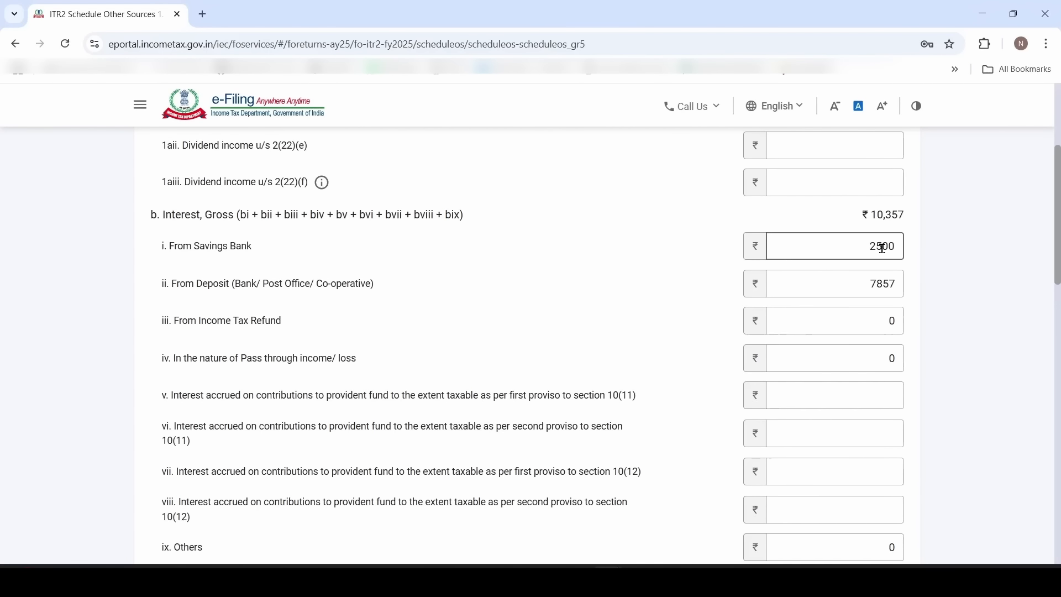
{"action": "scroll", "coordinate": [670, 396], "scroll_direction": "down", "scroll_amount": 8}
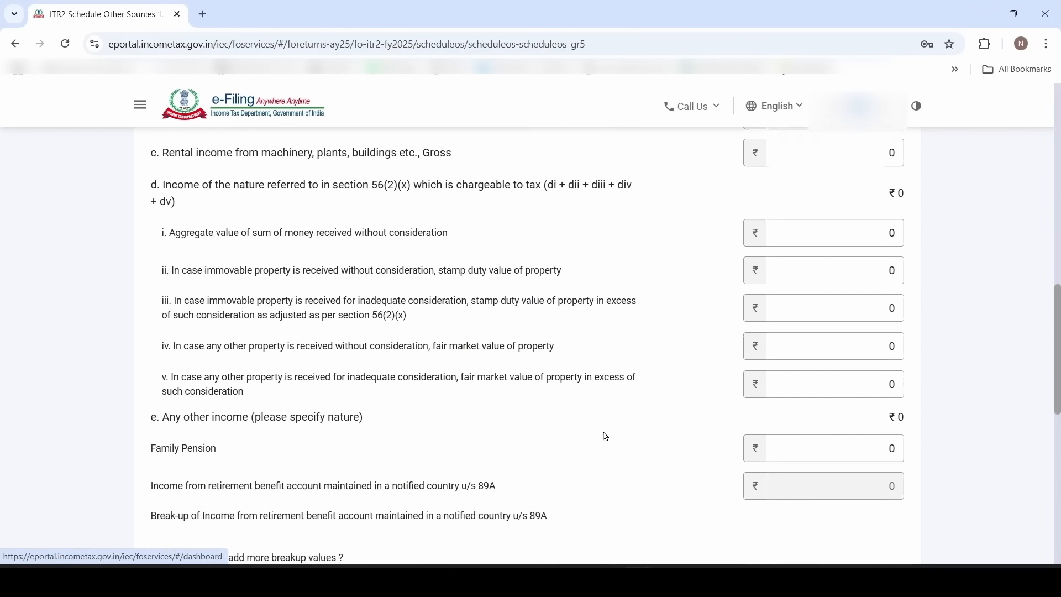
{"action": "scroll", "coordinate": [606, 437], "scroll_direction": "down", "scroll_amount": 10}
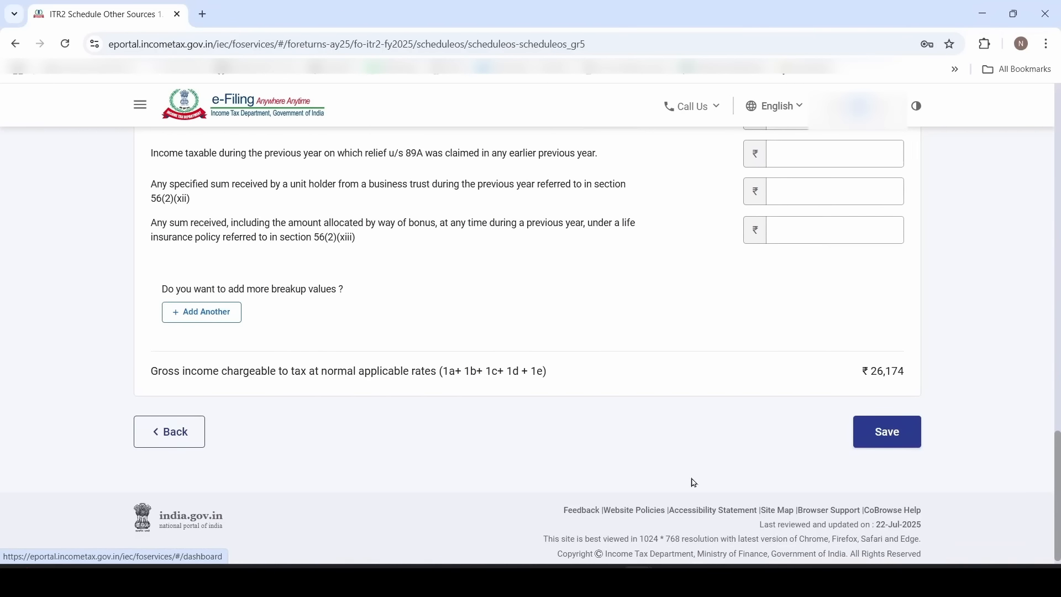
{"action": "left_click", "coordinate": [886, 432]}
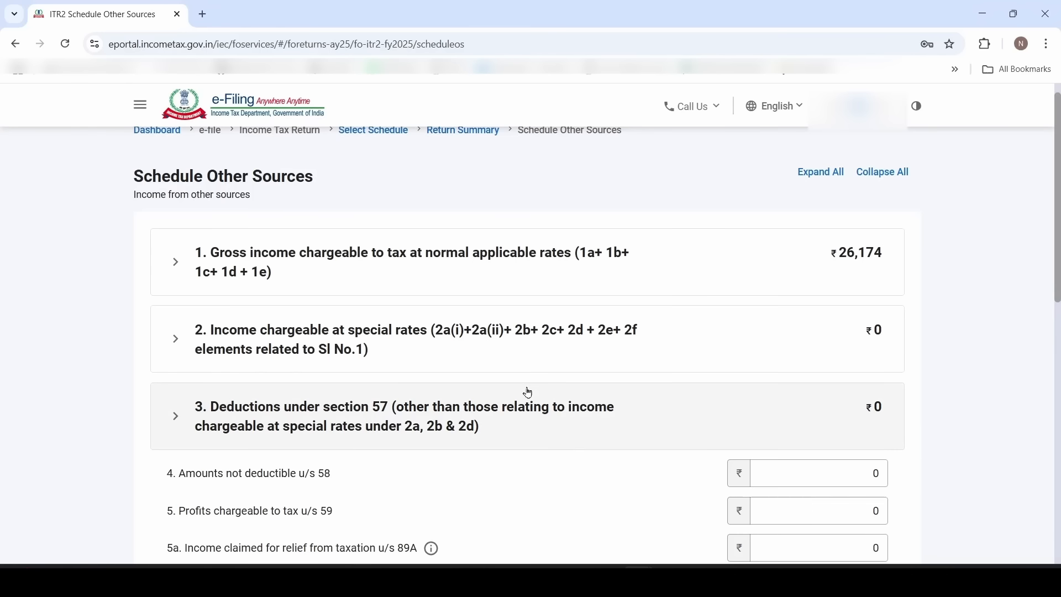
Expand Table 10 and replace row 3a's Upto 15/6 amount 15817 with 1800
{"action": "scroll", "coordinate": [559, 460], "scroll_direction": "down", "scroll_amount": 8}
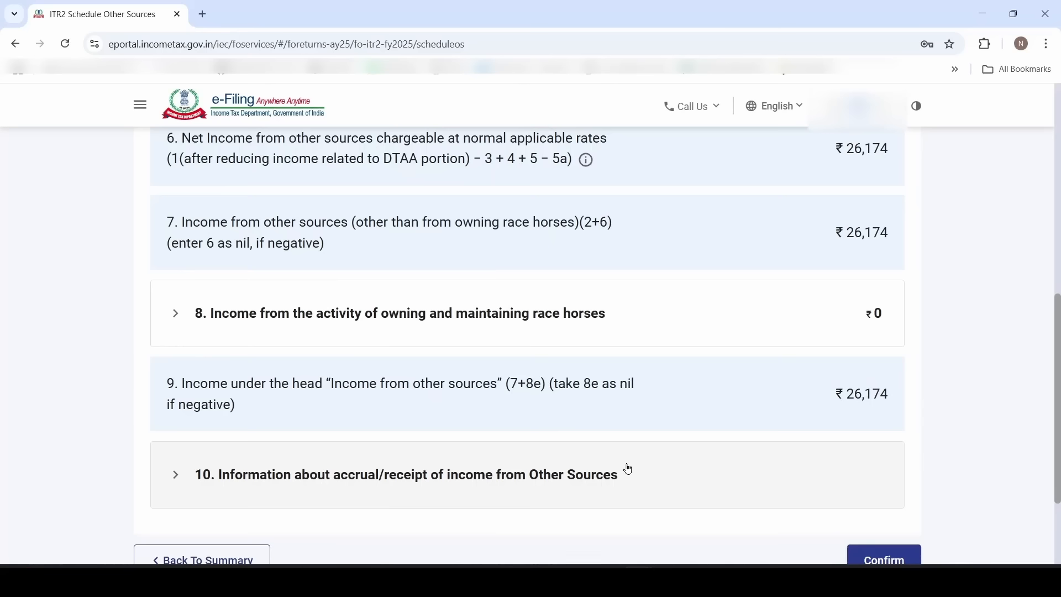
{"action": "left_click", "coordinate": [482, 484]}
{"action": "scroll", "coordinate": [576, 495], "scroll_direction": "down", "scroll_amount": 2}
{"action": "scroll", "coordinate": [575, 495], "scroll_direction": "down", "scroll_amount": 5}
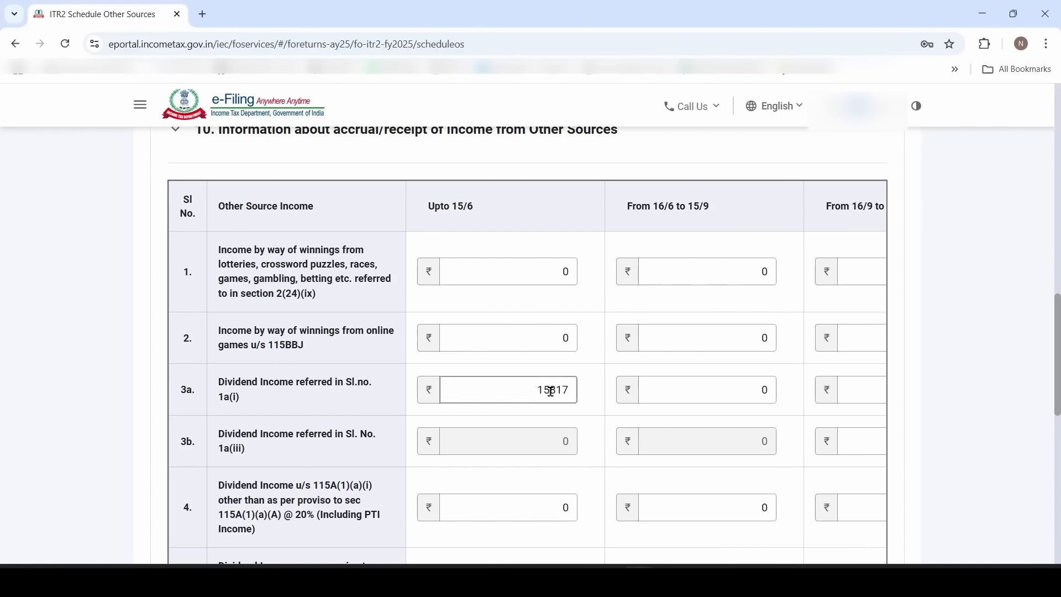
{"action": "double_click", "coordinate": [531, 390]}
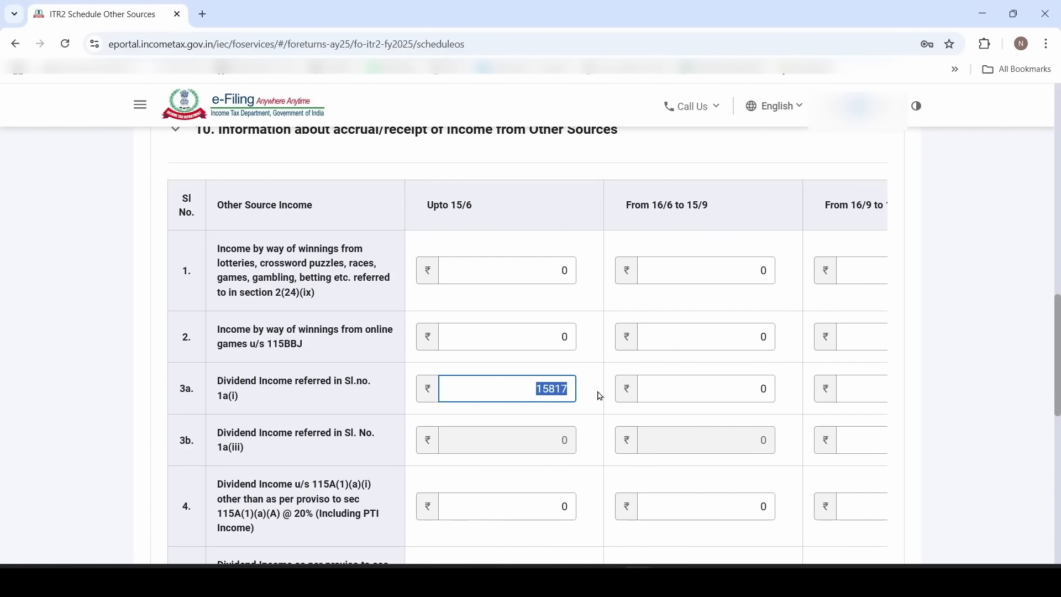
{"action": "key", "text": "BackSpace"}
{"action": "left_click", "coordinate": [600, 396]}
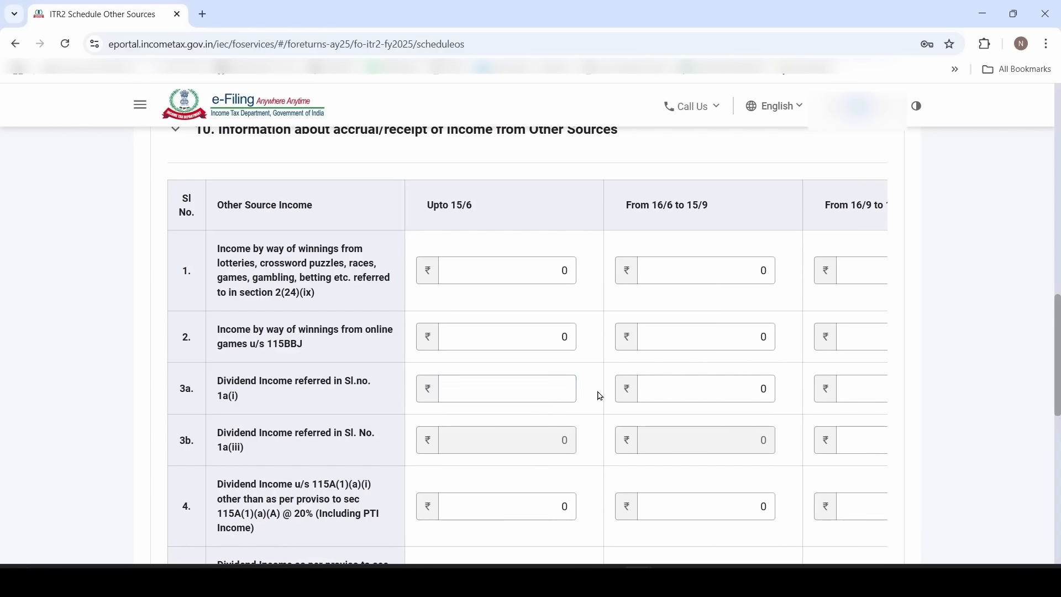
{"action": "left_click", "coordinate": [500, 387]}
{"action": "type", "text": "1800"}
{"action": "left_click", "coordinate": [588, 402]}
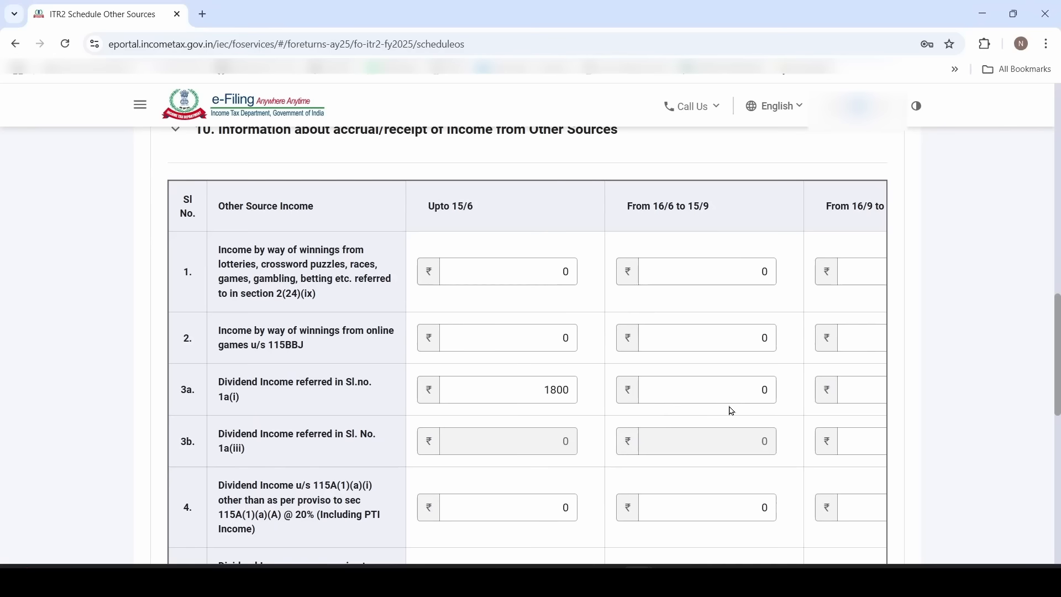
Enter 2000, 10368, 1200 and 449 in row 3a's remaining date columns
{"action": "left_click", "coordinate": [749, 389]}
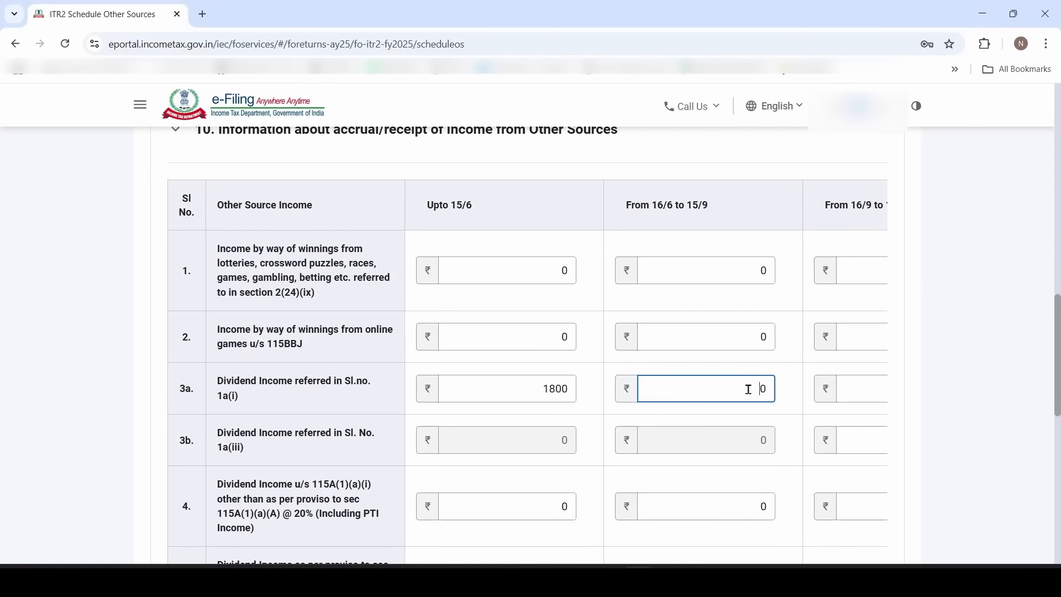
{"action": "left_click", "coordinate": [743, 417]}
{"action": "left_click", "coordinate": [744, 398]}
{"action": "key", "text": "Tab"}
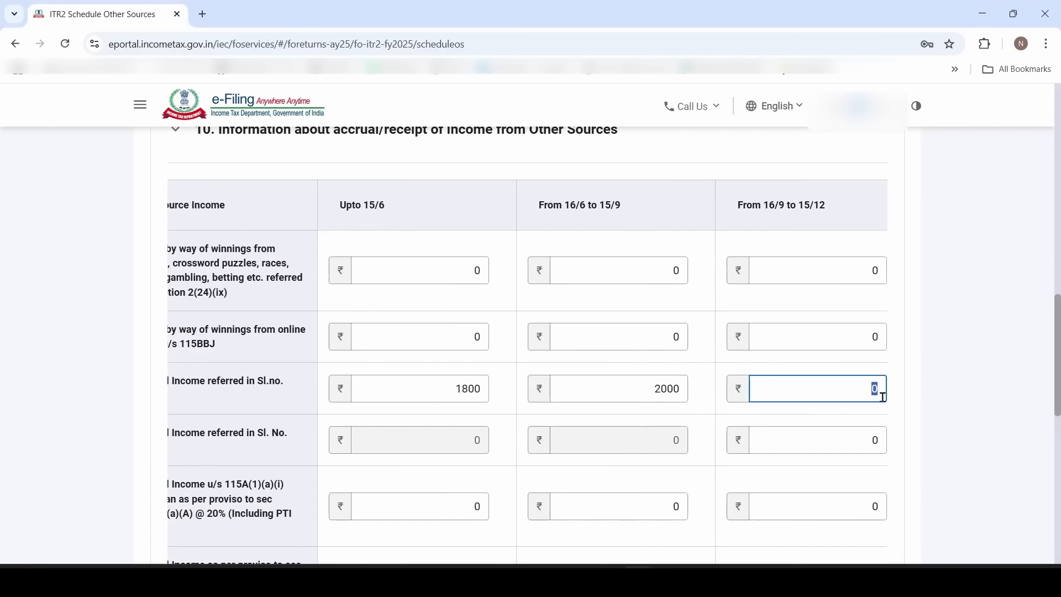
{"action": "key", "text": "BackSpace"}
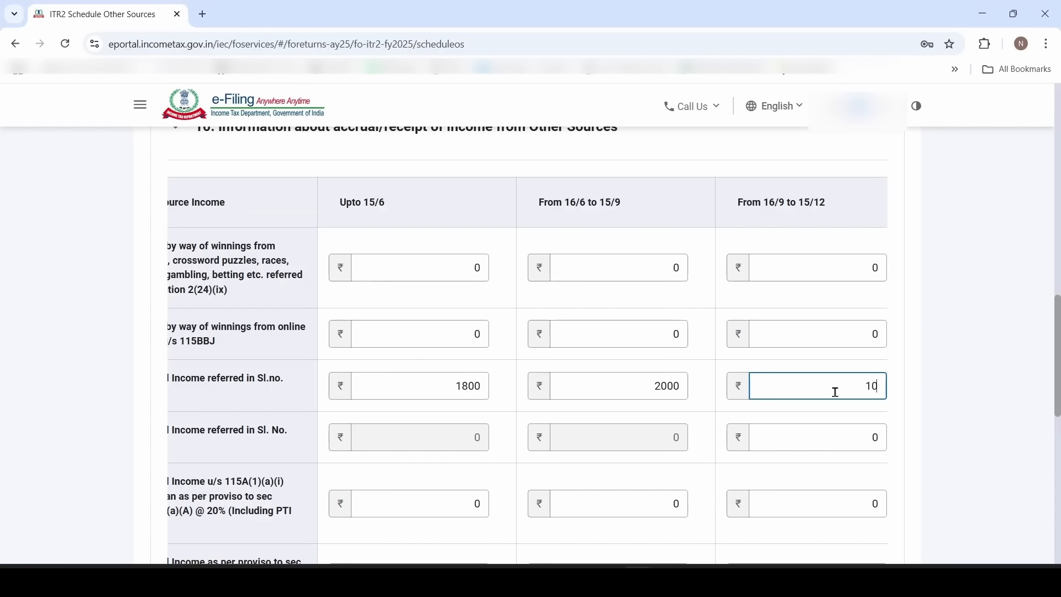
{"action": "type", "text": "68"}
{"action": "key", "text": "Tab"}
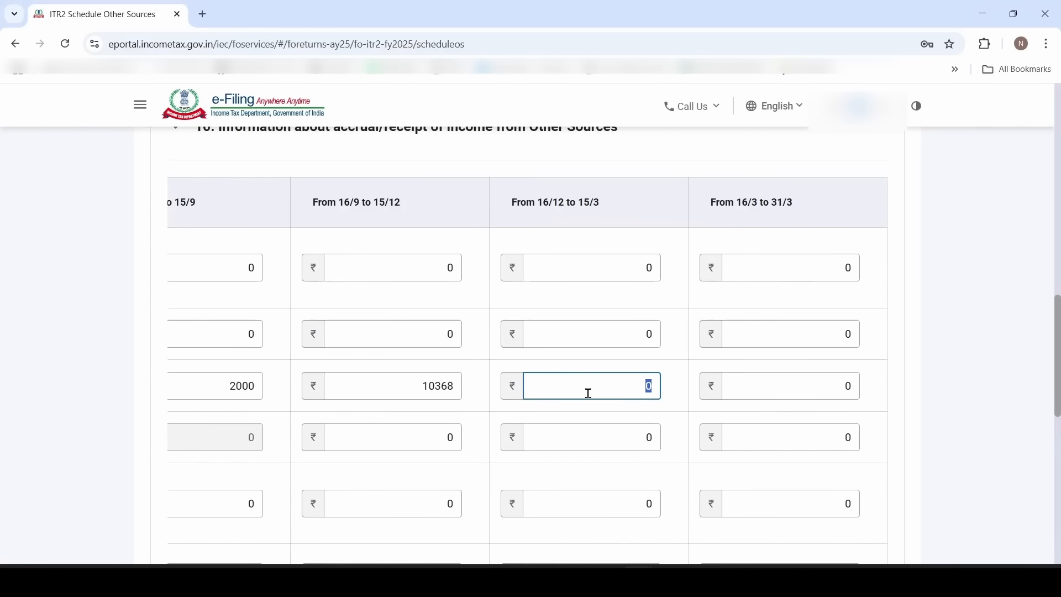
{"action": "type", "text": "1200"}
{"action": "key", "text": "Tab"}
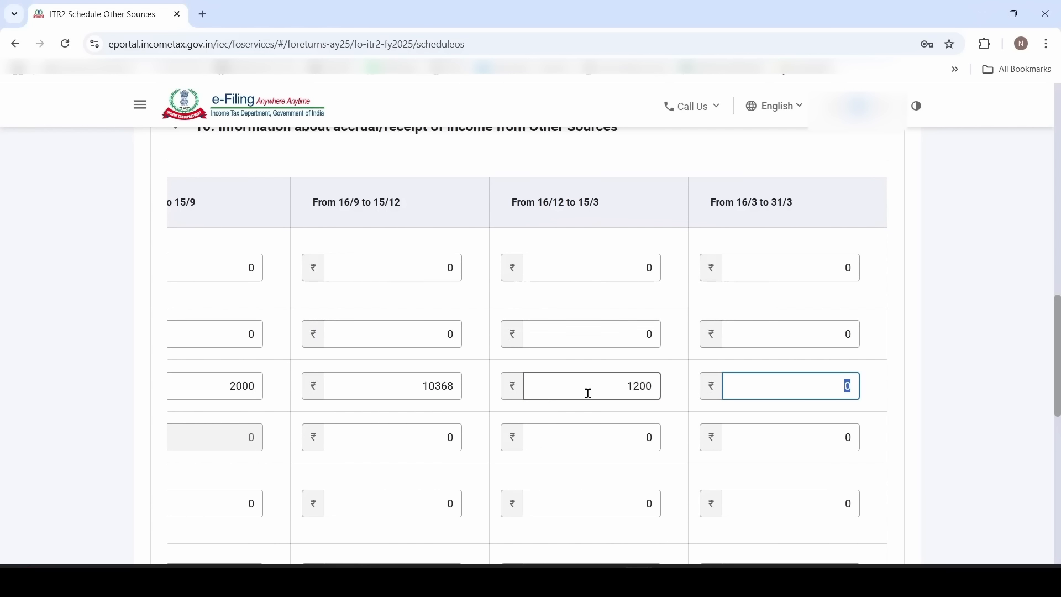
{"action": "type", "text": "449"}
{"action": "left_click", "coordinate": [877, 396]}
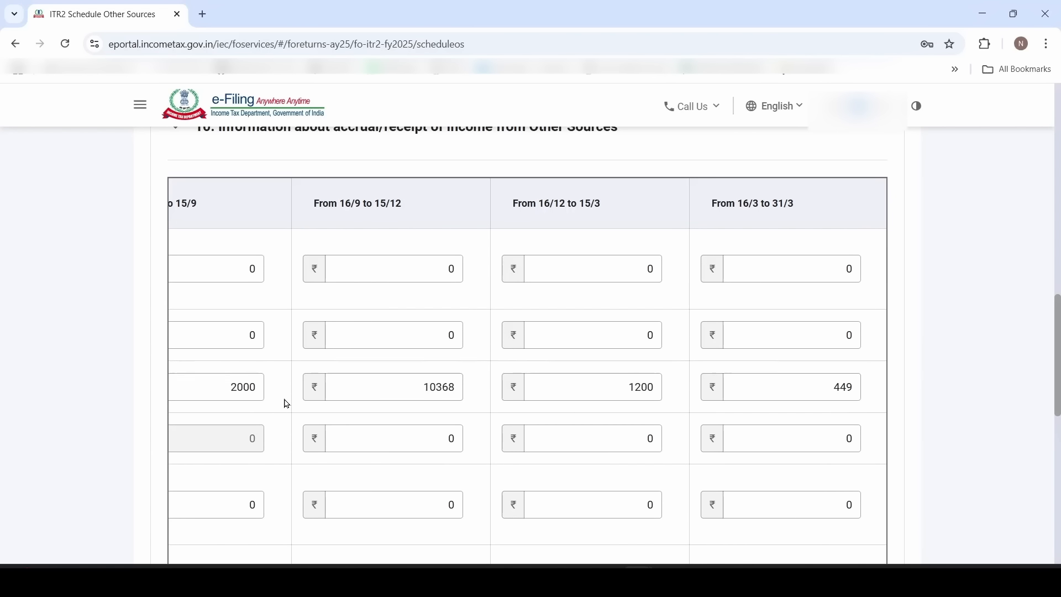
{"action": "scroll", "coordinate": [911, 379], "scroll_direction": "down", "scroll_amount": 10}
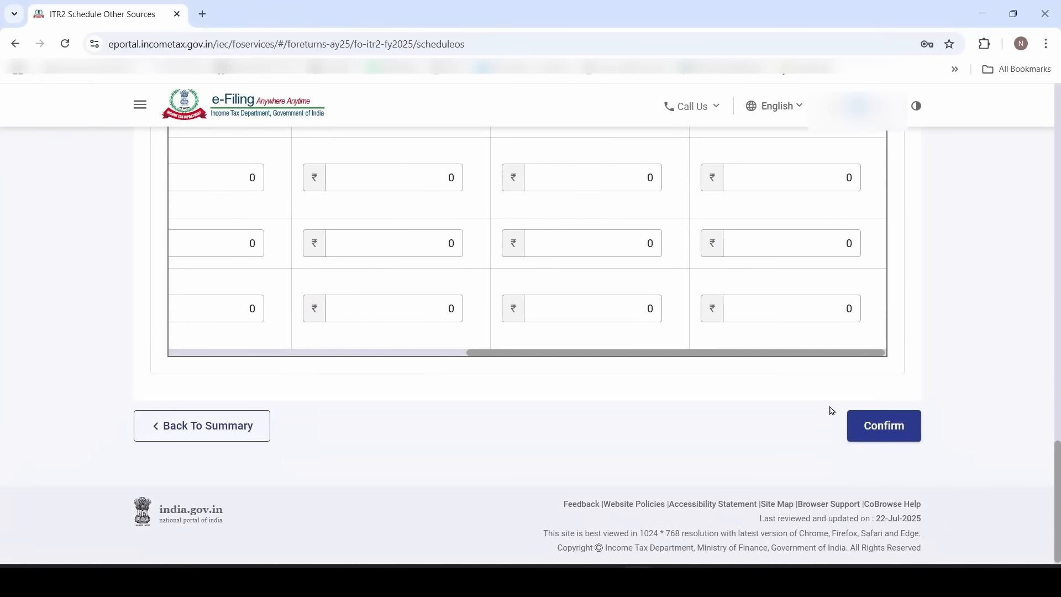
Confirm Schedule Other Sources, then open and confirm Schedule CYLA
{"action": "left_click", "coordinate": [894, 438]}
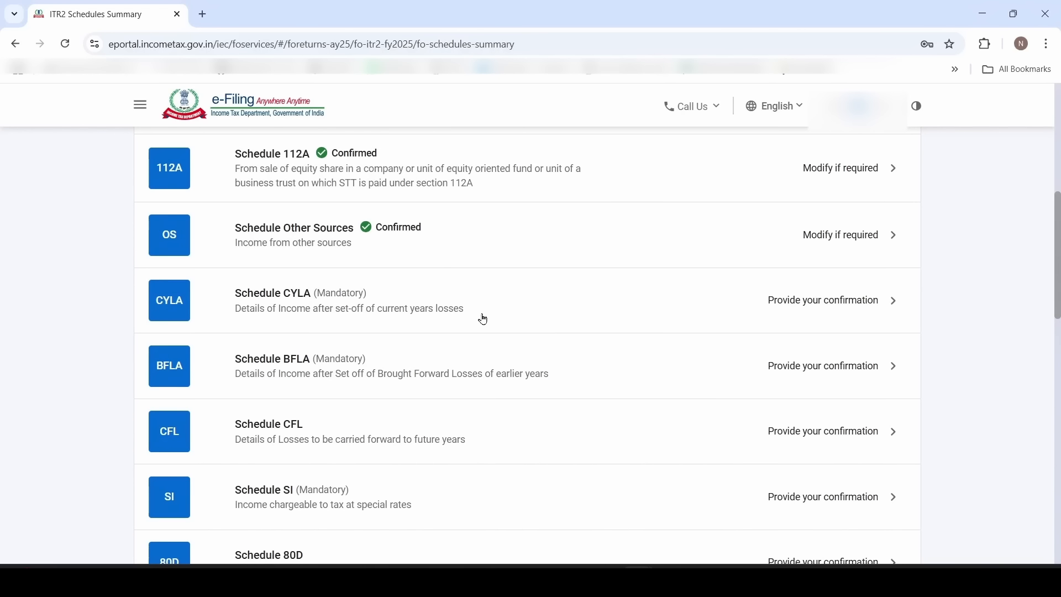
{"action": "left_click", "coordinate": [407, 310]}
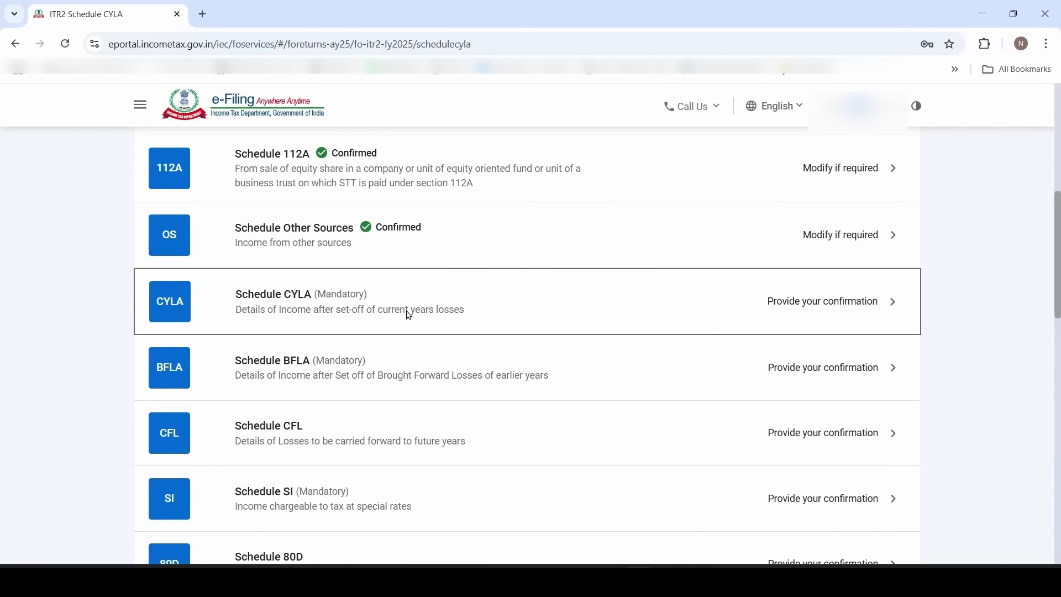
{"action": "scroll", "coordinate": [409, 316], "scroll_direction": "down", "scroll_amount": 2}
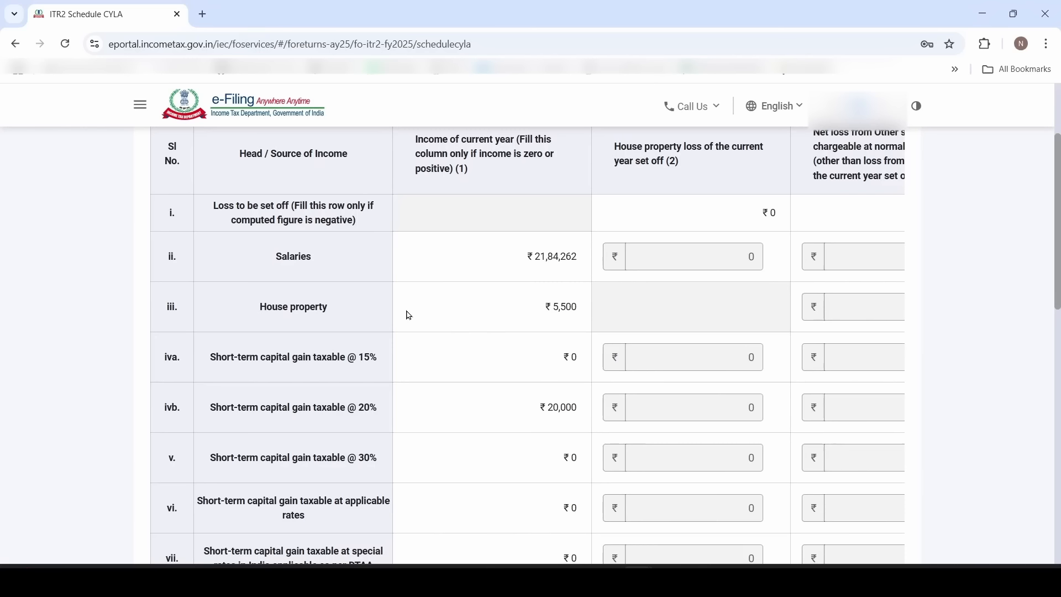
{"action": "scroll", "coordinate": [409, 316], "scroll_direction": "down", "scroll_amount": 12}
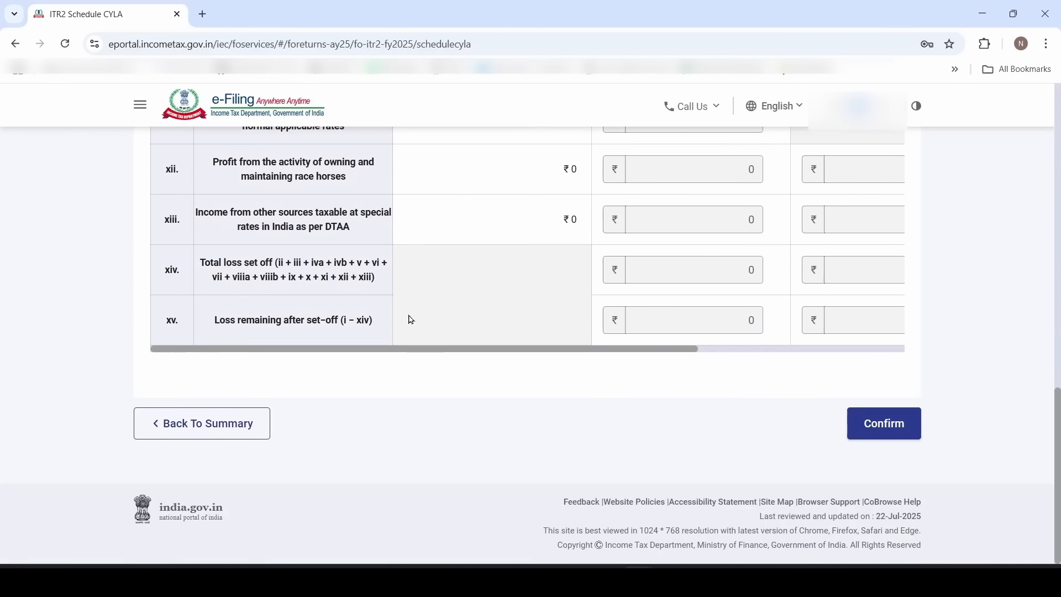
{"action": "left_click", "coordinate": [880, 426]}
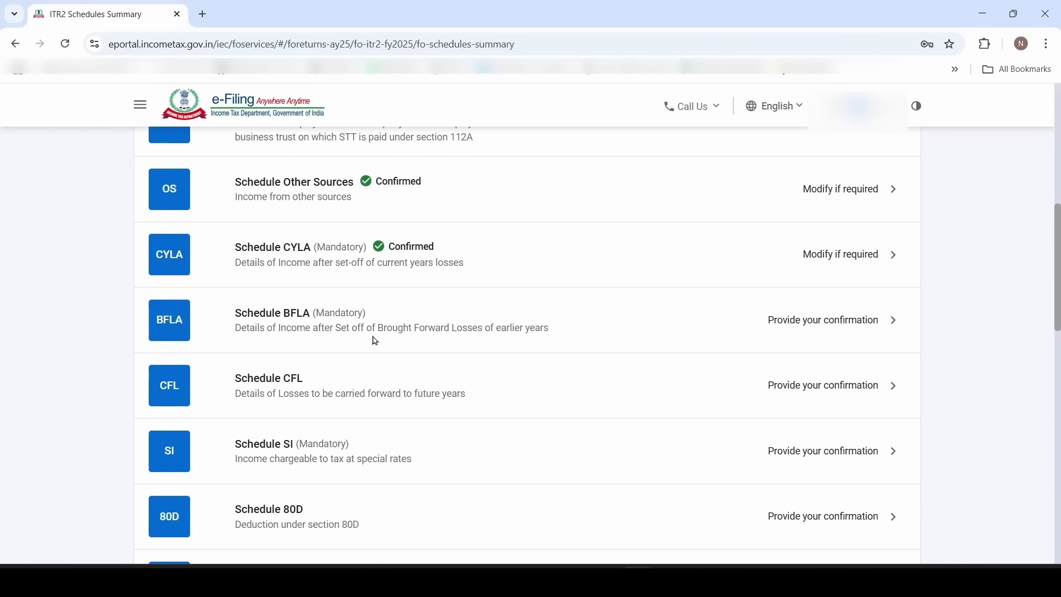
Confirm Schedule BFLA, then open and confirm Schedule CFL
{"action": "left_click", "coordinate": [555, 337]}
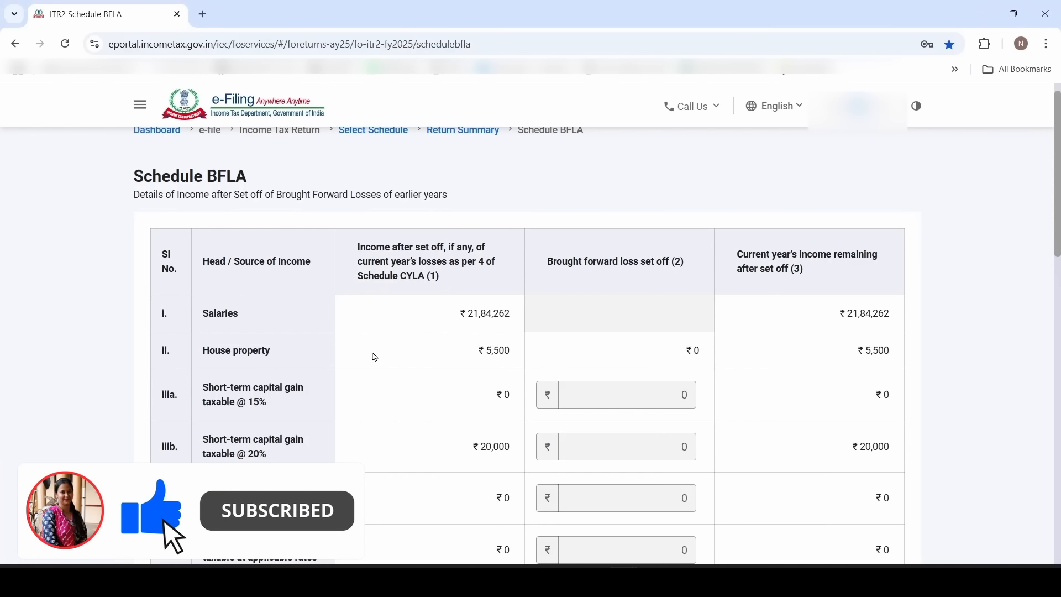
{"action": "scroll", "coordinate": [149, 431], "scroll_direction": "down", "scroll_amount": 15}
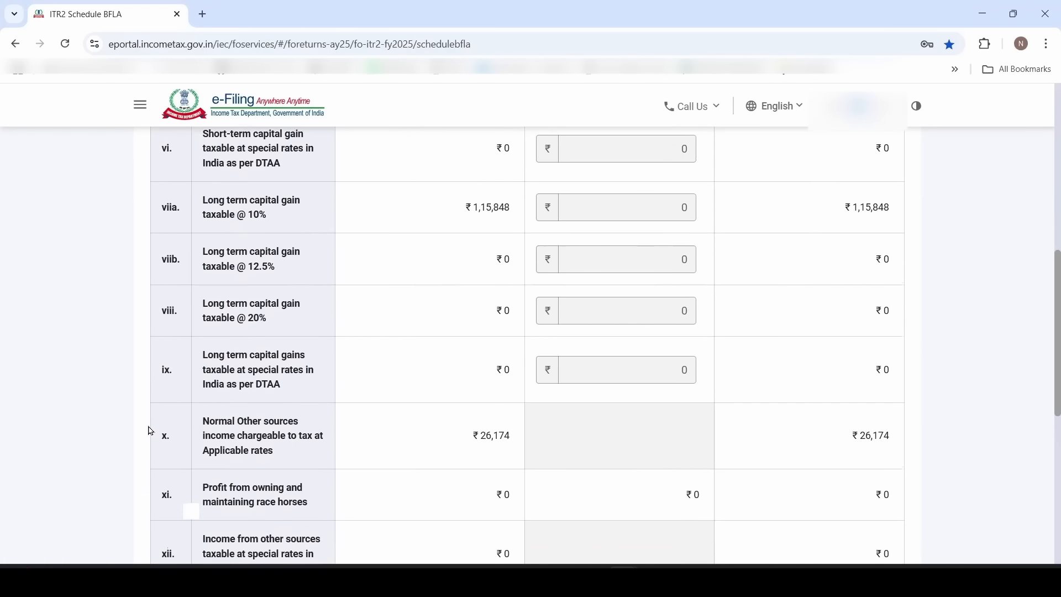
{"action": "left_click", "coordinate": [884, 428]}
{"action": "left_click", "coordinate": [380, 303]}
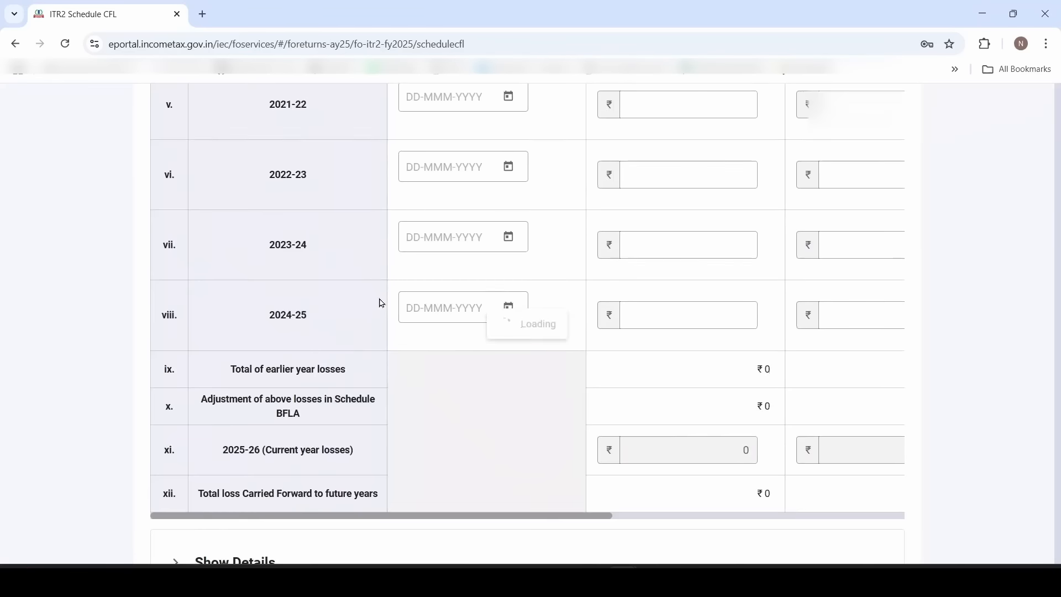
{"action": "scroll", "coordinate": [380, 303], "scroll_direction": "up", "scroll_amount": 7}
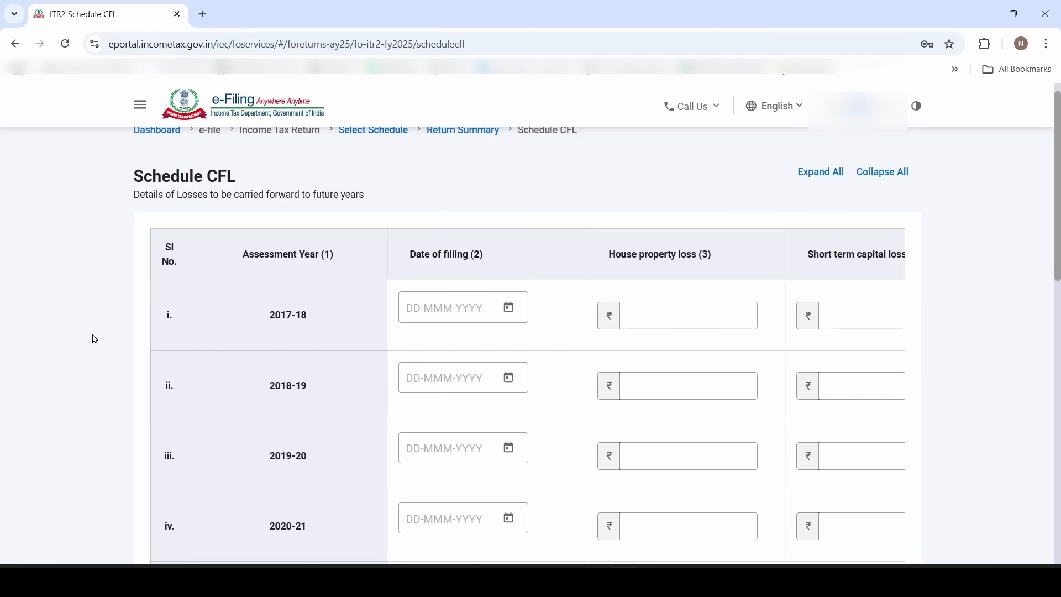
{"action": "scroll", "coordinate": [95, 339], "scroll_direction": "down", "scroll_amount": 10}
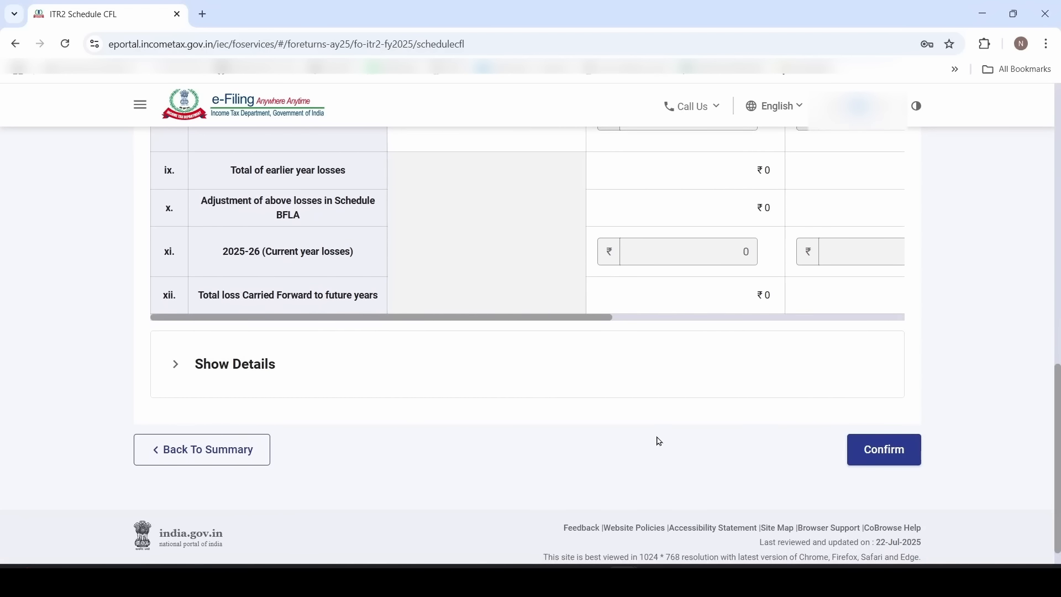
{"action": "left_click", "coordinate": [882, 451]}
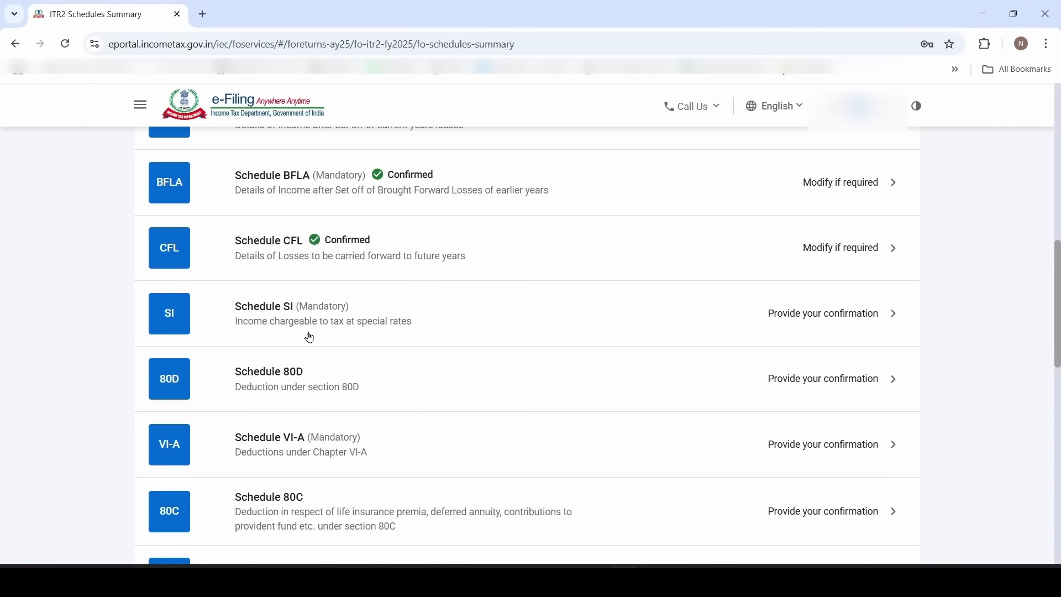
Review Schedule SI's ₹1,35,848 special-rate income and ₹4,000 tax, then confirm it
{"action": "left_click", "coordinate": [420, 320]}
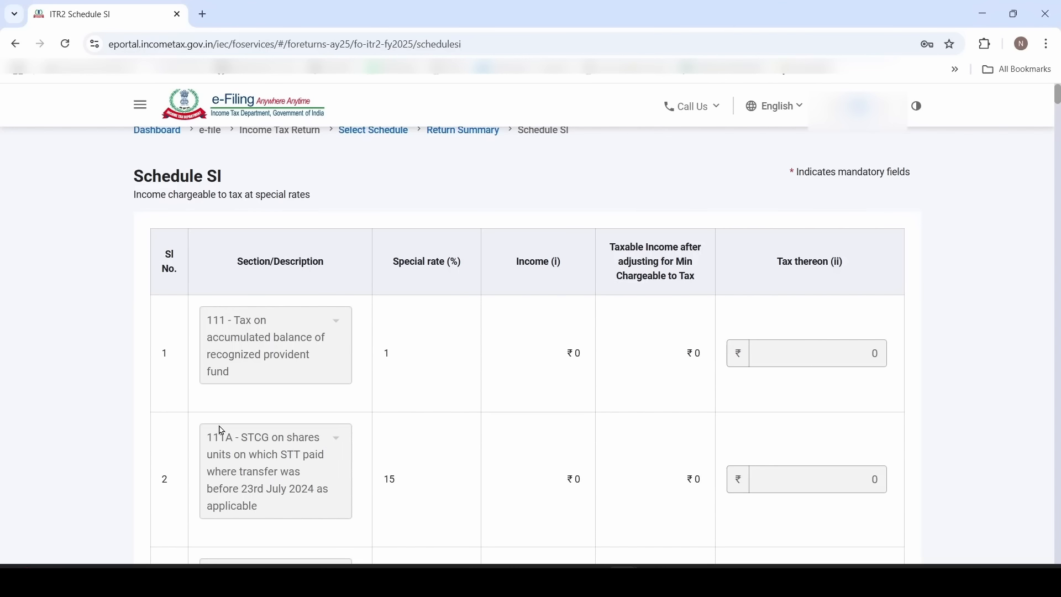
{"action": "scroll", "coordinate": [221, 431], "scroll_direction": "down", "scroll_amount": 4}
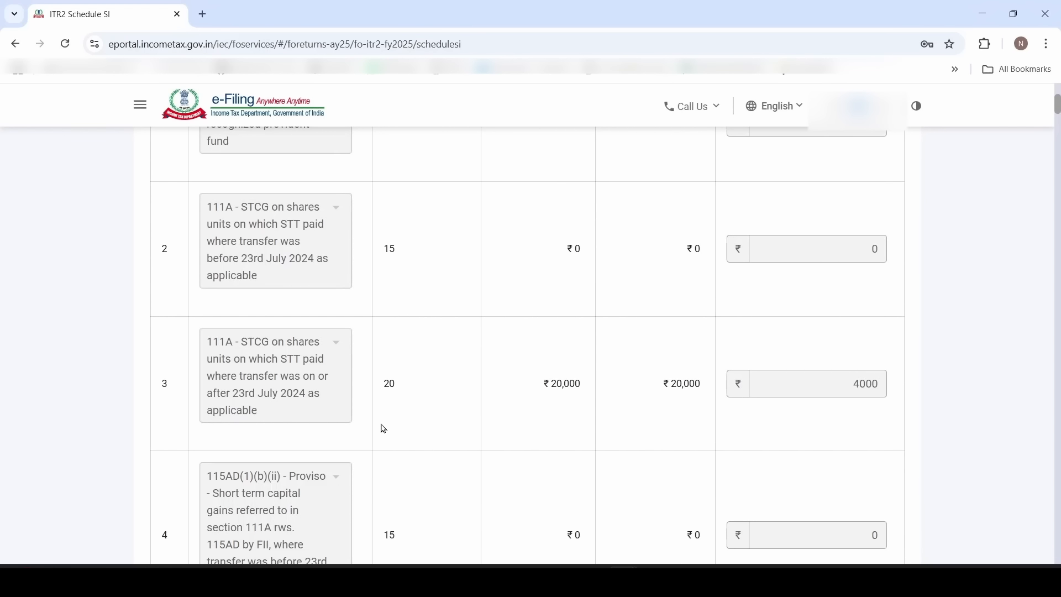
{"action": "scroll", "coordinate": [549, 459], "scroll_direction": "down", "scroll_amount": 4}
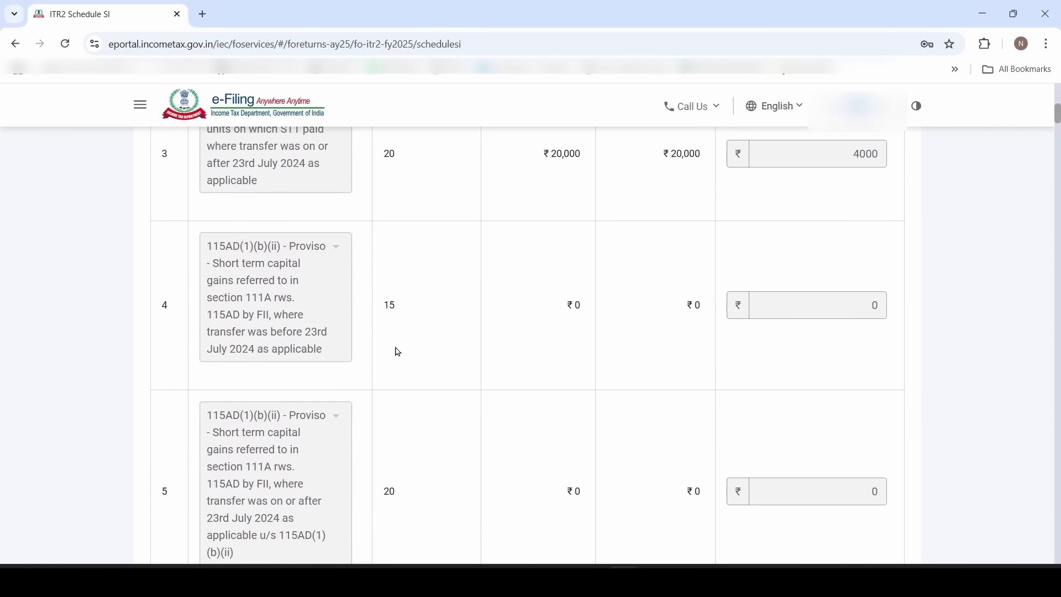
{"action": "scroll", "coordinate": [398, 354], "scroll_direction": "down", "scroll_amount": 4}
{"action": "scroll", "coordinate": [384, 334], "scroll_direction": "down", "scroll_amount": 12}
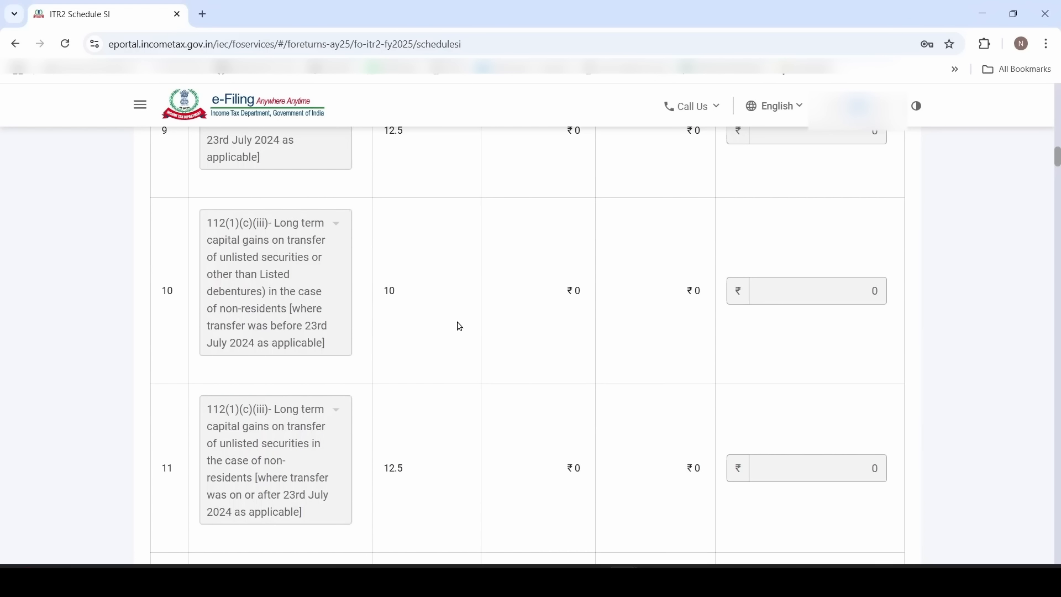
{"action": "scroll", "coordinate": [460, 326], "scroll_direction": "down", "scroll_amount": 6}
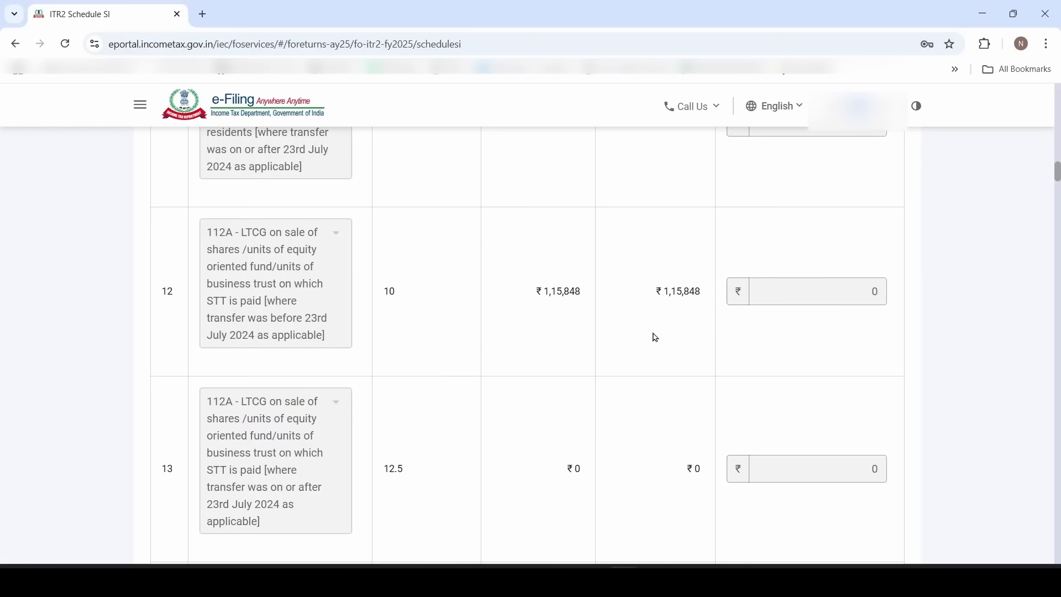
{"action": "scroll", "coordinate": [656, 338], "scroll_direction": "down", "scroll_amount": 15}
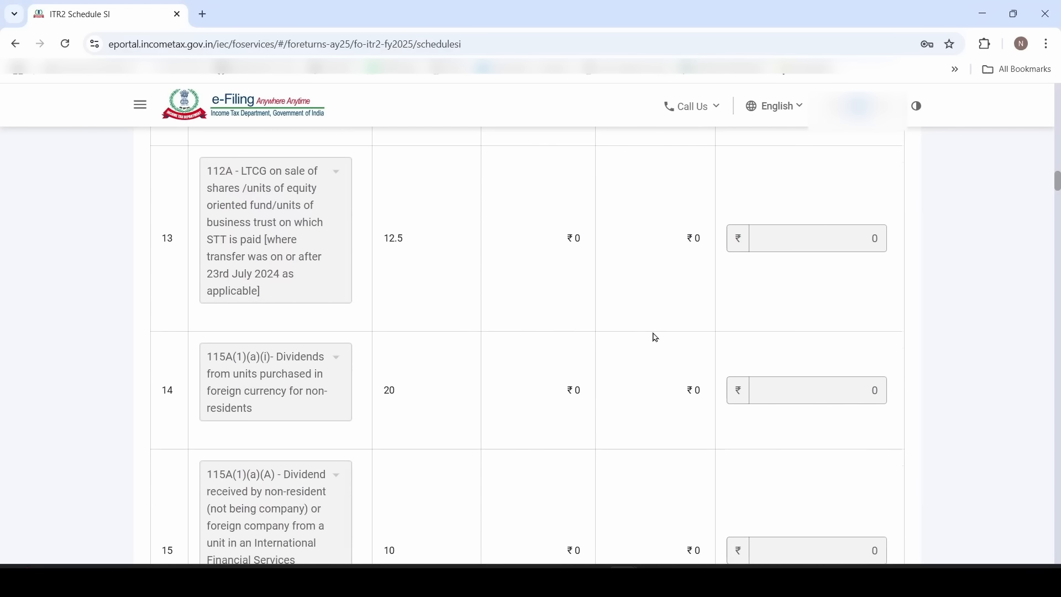
{"action": "scroll", "coordinate": [656, 338], "scroll_direction": "down", "scroll_amount": 13}
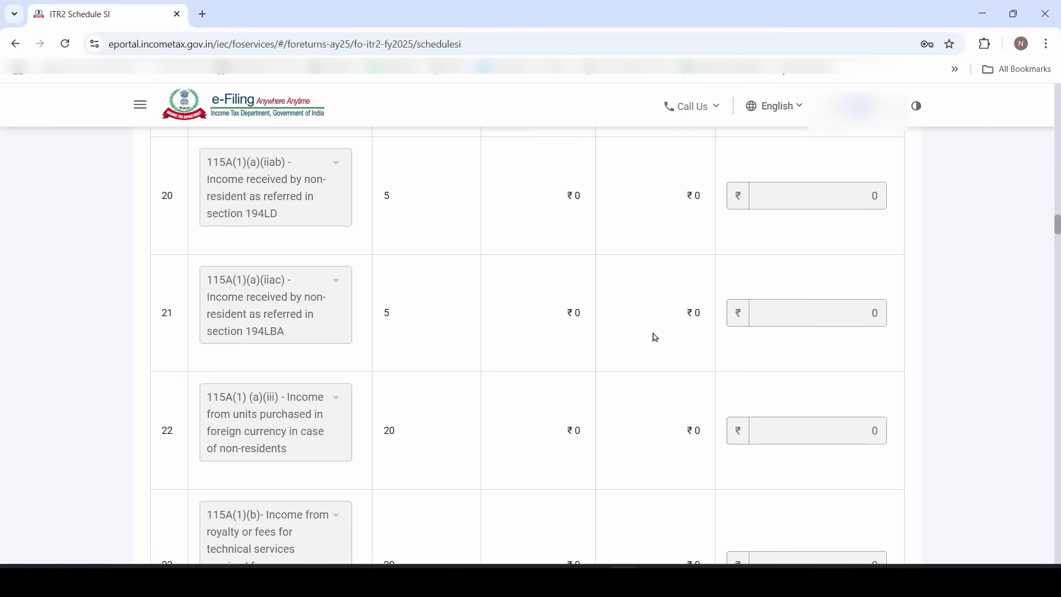
{"action": "scroll", "coordinate": [538, 429], "scroll_direction": "down", "scroll_amount": 20}
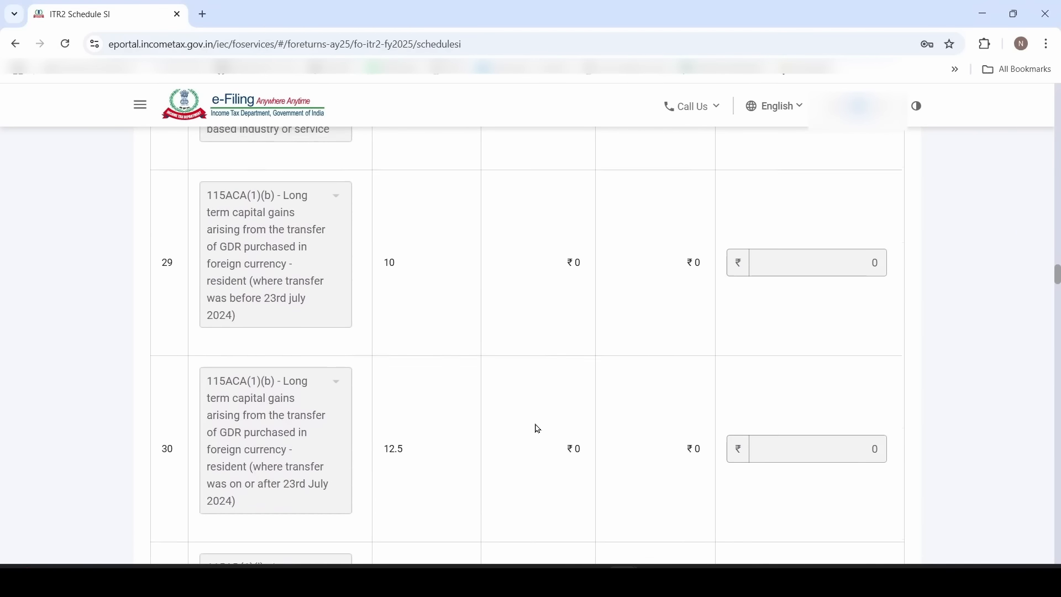
{"action": "scroll", "coordinate": [538, 429], "scroll_direction": "down", "scroll_amount": 20}
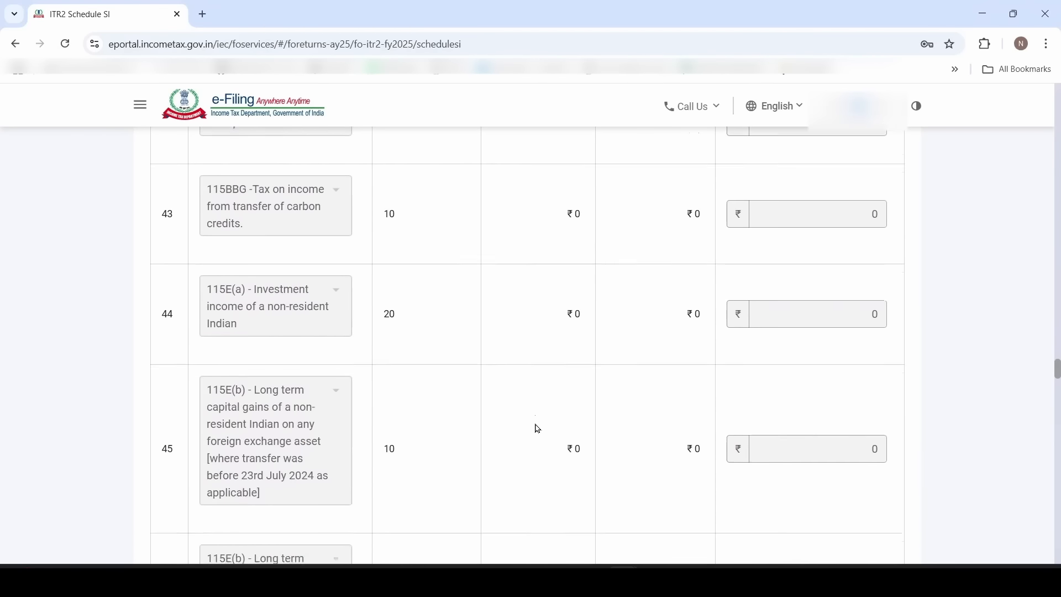
{"action": "scroll", "coordinate": [538, 429], "scroll_direction": "down", "scroll_amount": 15}
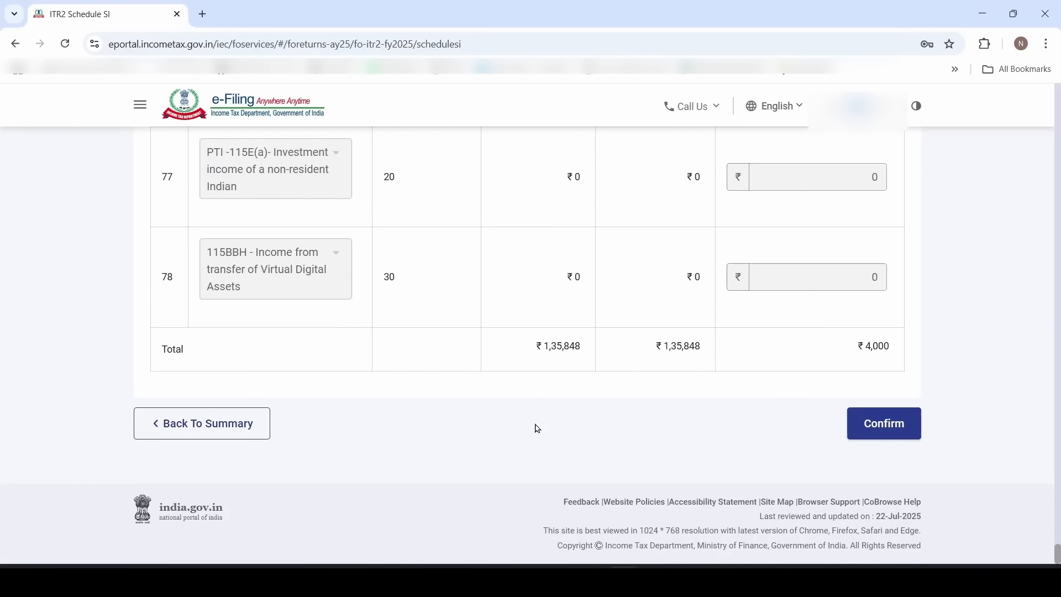
{"action": "left_click", "coordinate": [913, 423]}
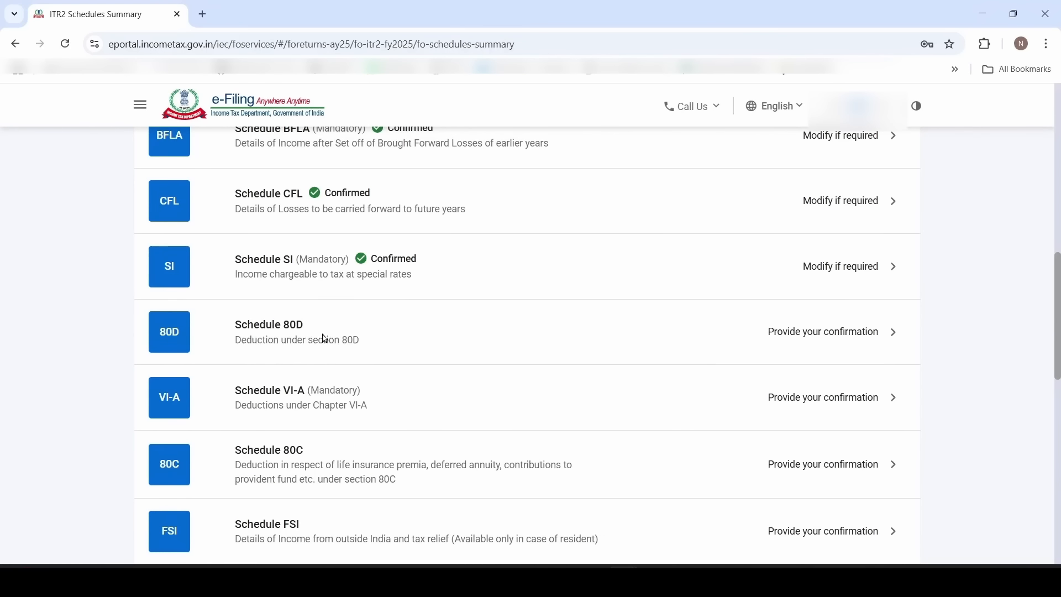
Answer No to Schedule 80D's senior-citizen question and start a self-and-family insurance entry
{"action": "left_click", "coordinate": [325, 338]}
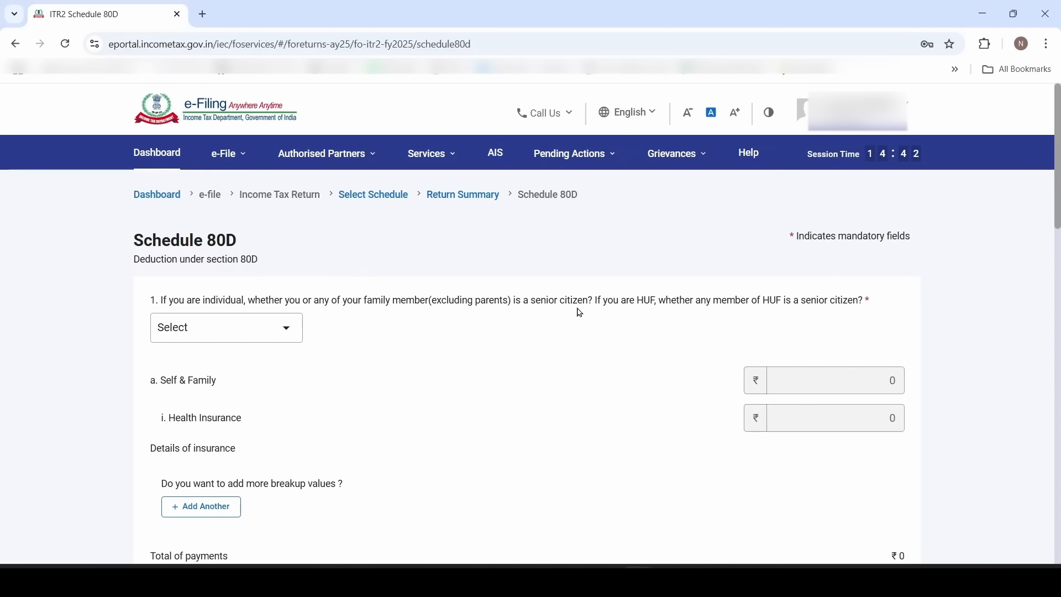
{"action": "left_click", "coordinate": [263, 336]}
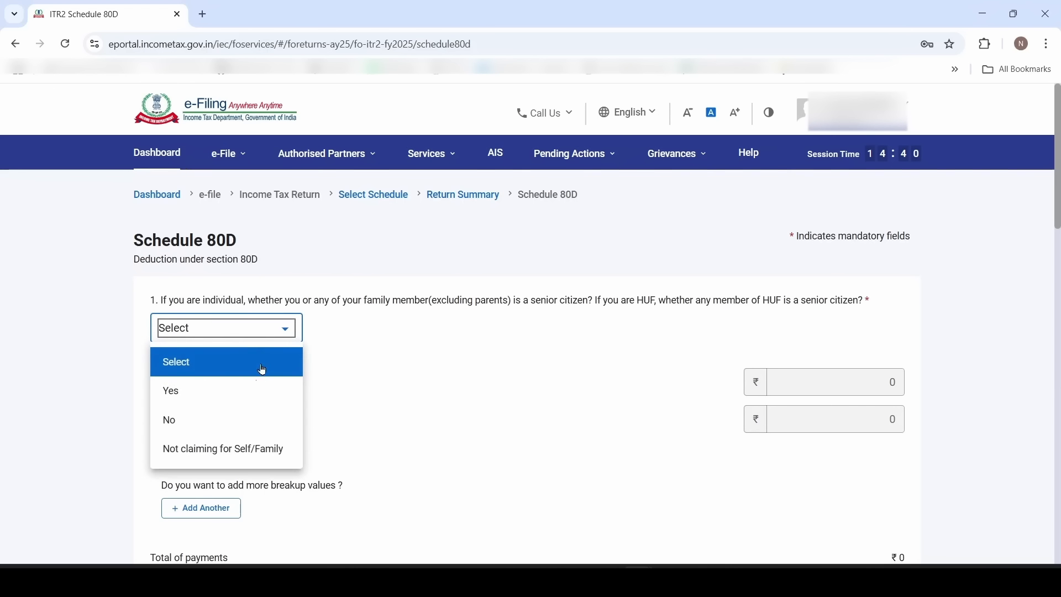
{"action": "left_click", "coordinate": [254, 422]}
{"action": "scroll", "coordinate": [357, 384], "scroll_direction": "down", "scroll_amount": 3}
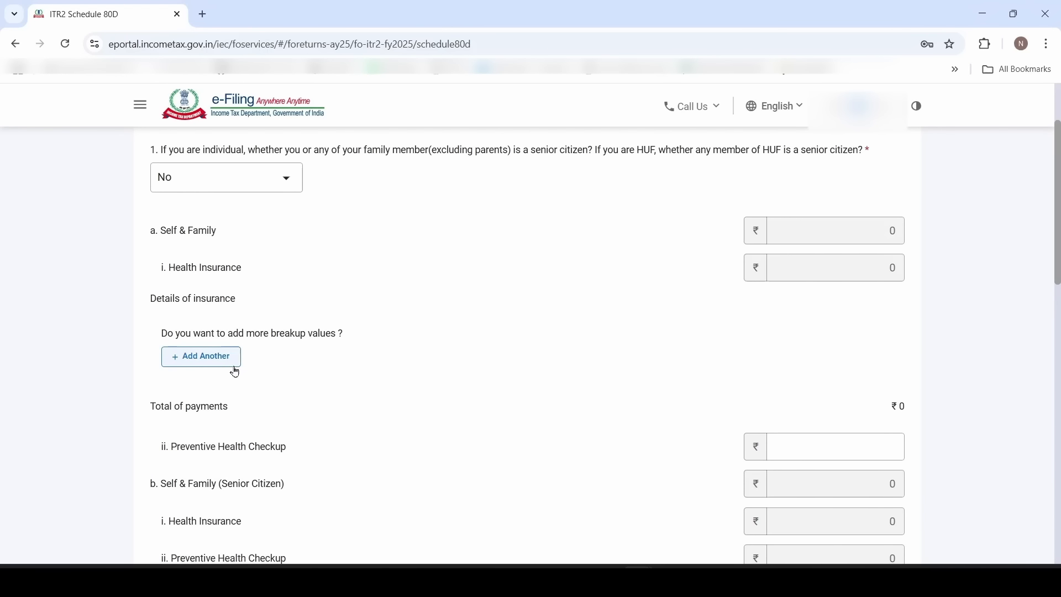
{"action": "left_click", "coordinate": [221, 366]}
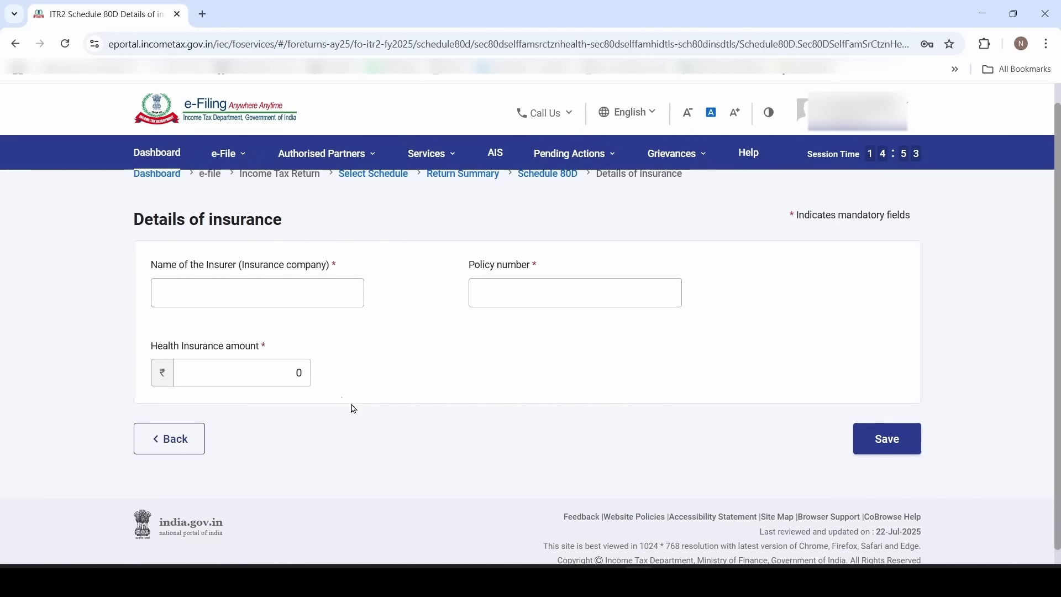
Save a self-and-family insurance policy with insurer LIC and its policy number
{"action": "left_click", "coordinate": [287, 305]}
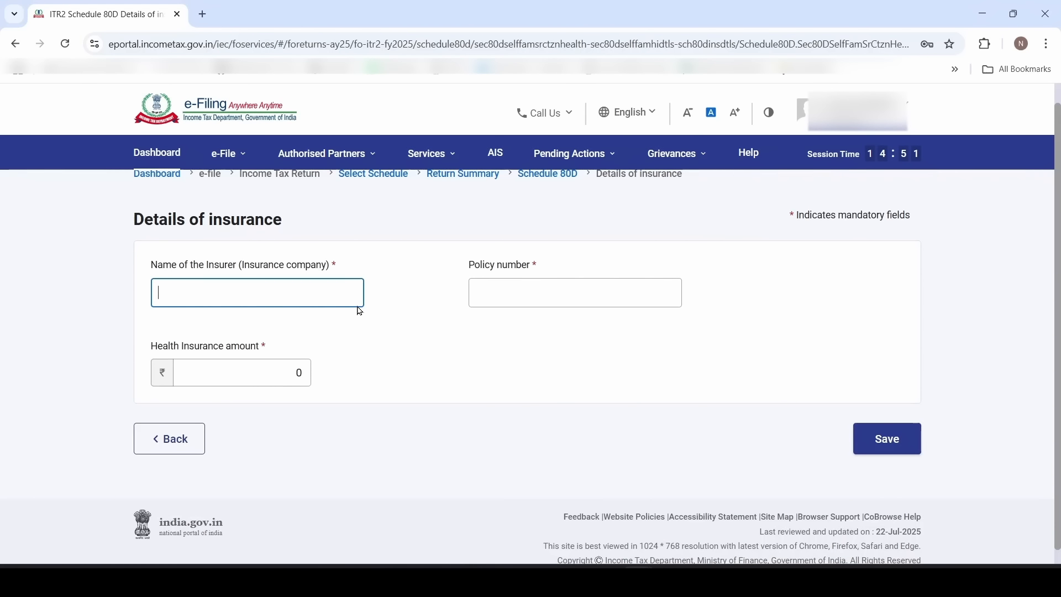
{"action": "type", "text": "LIC"}
{"action": "left_click", "coordinate": [578, 294]}
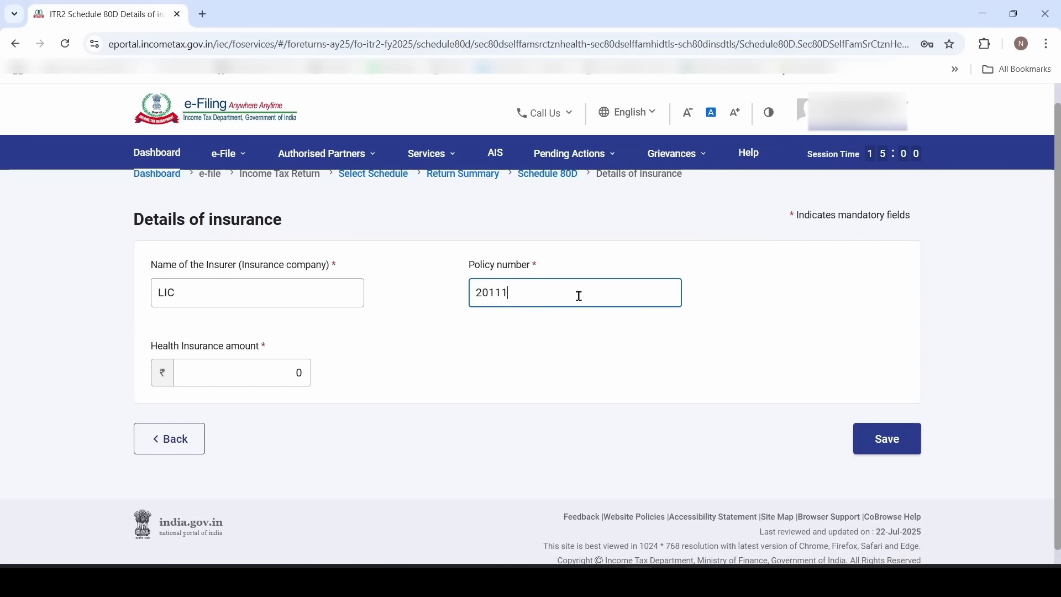
{"action": "key", "text": "Tab"}
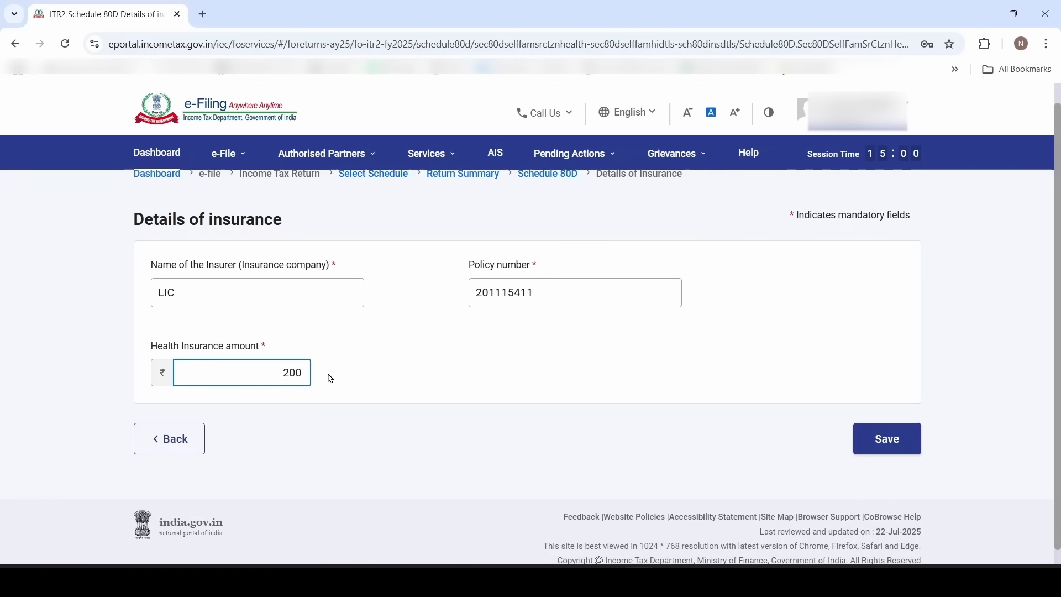
{"action": "left_click", "coordinate": [876, 447]}
Add and save a parents' LIC policy with its policy number and a 46000 premium
{"action": "scroll", "coordinate": [425, 407], "scroll_direction": "down", "scroll_amount": 5}
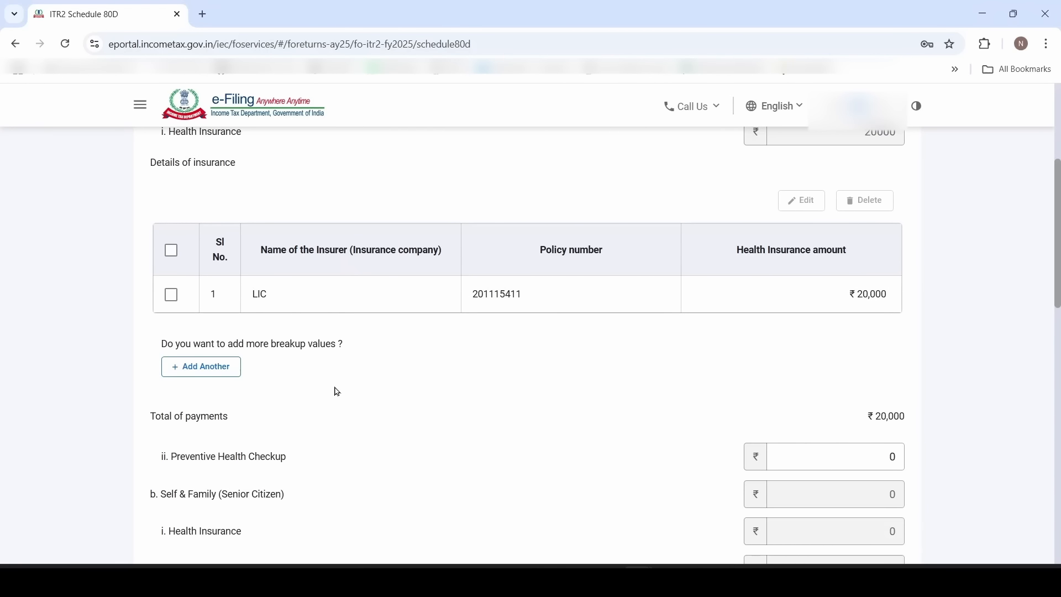
{"action": "scroll", "coordinate": [338, 392], "scroll_direction": "down", "scroll_amount": 6}
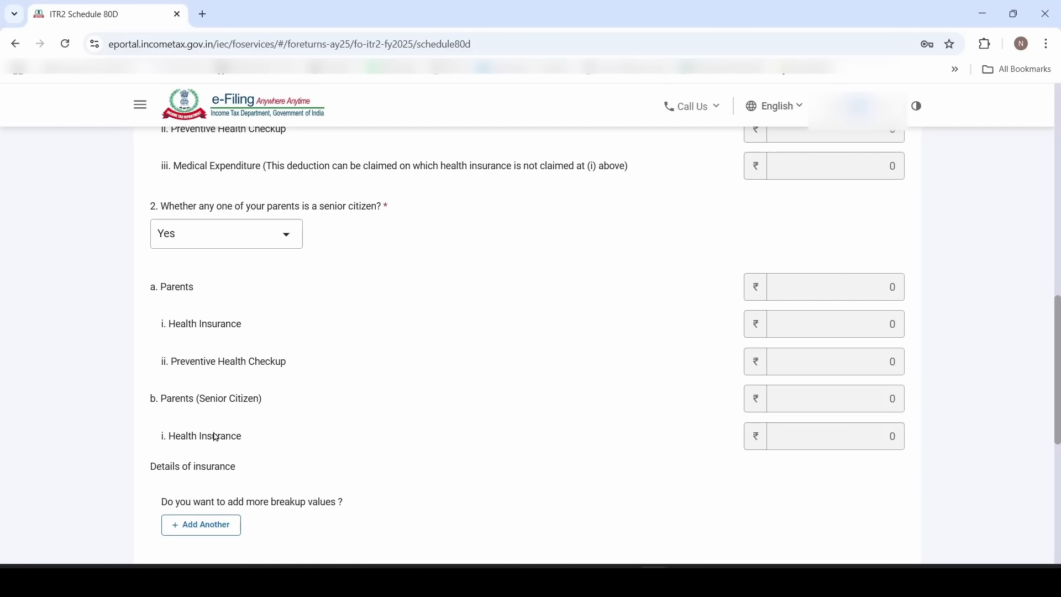
{"action": "left_click_drag", "start_coordinate": [173, 440], "coordinate": [243, 438]}
{"action": "left_click", "coordinate": [283, 437]}
{"action": "left_click", "coordinate": [202, 529]}
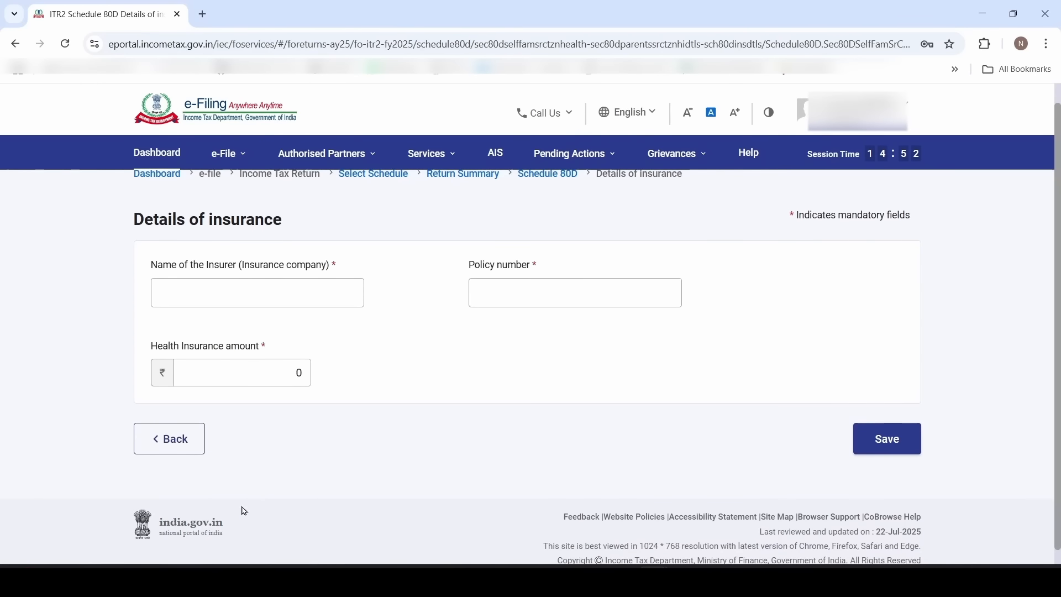
{"action": "left_click", "coordinate": [295, 291]}
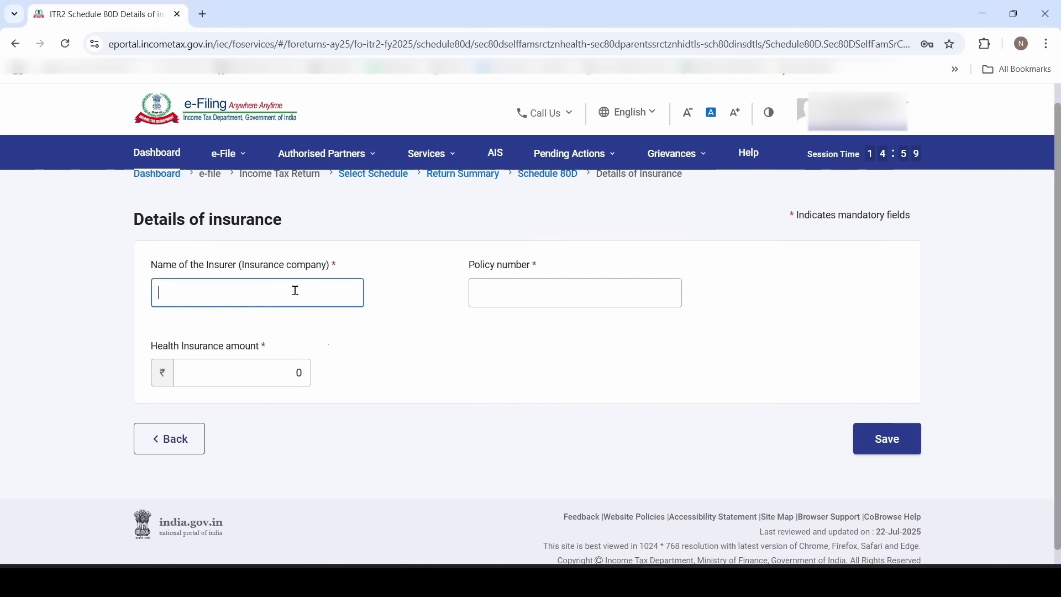
{"action": "type", "text": "LIC"}
{"action": "key", "text": "Tab"}
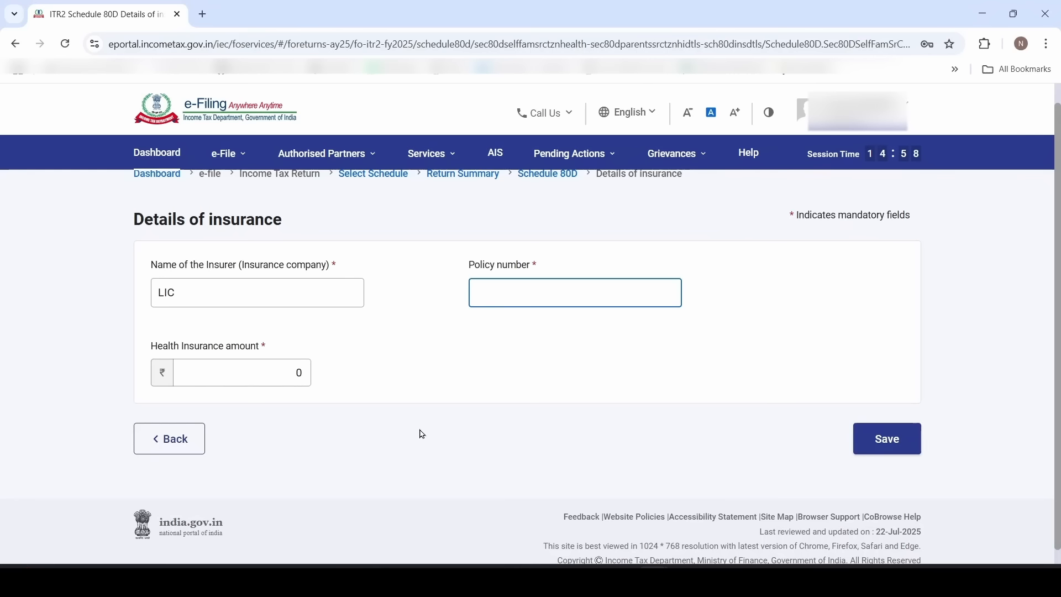
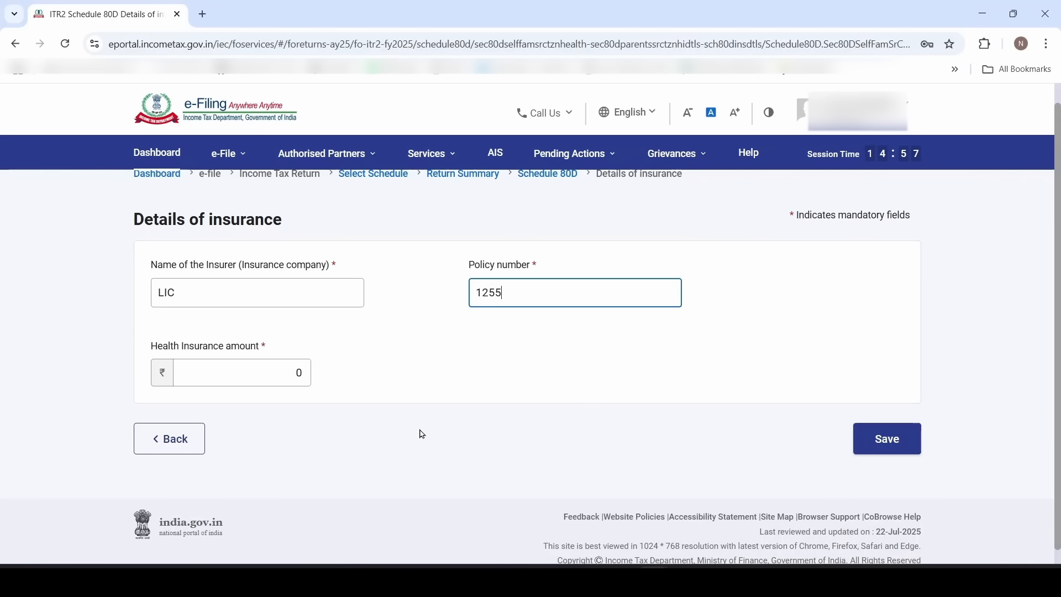
{"action": "left_click", "coordinate": [292, 375]}
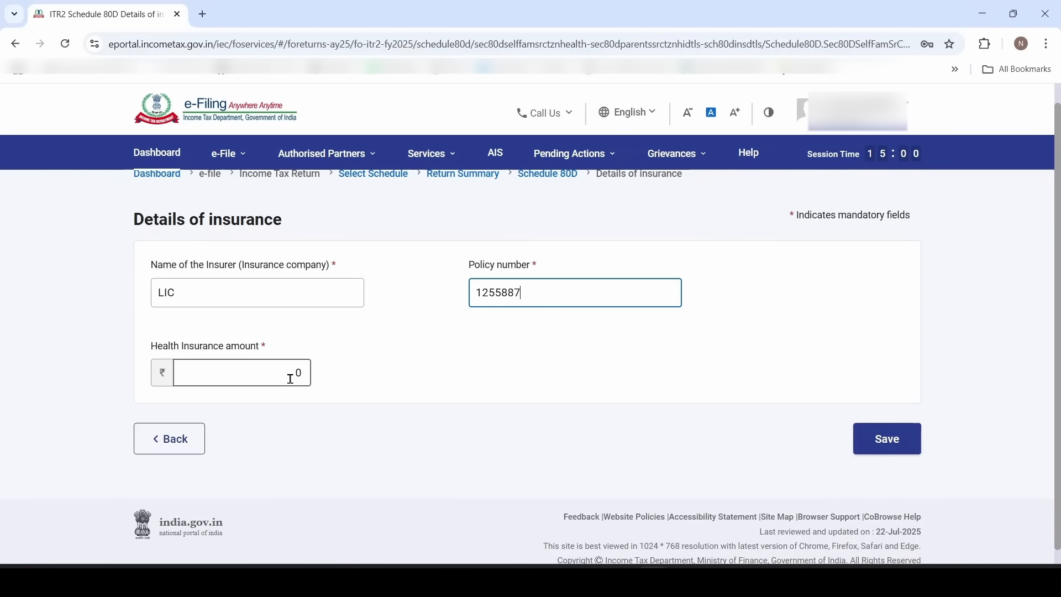
{"action": "left_click_drag", "start_coordinate": [282, 379], "coordinate": [331, 385]}
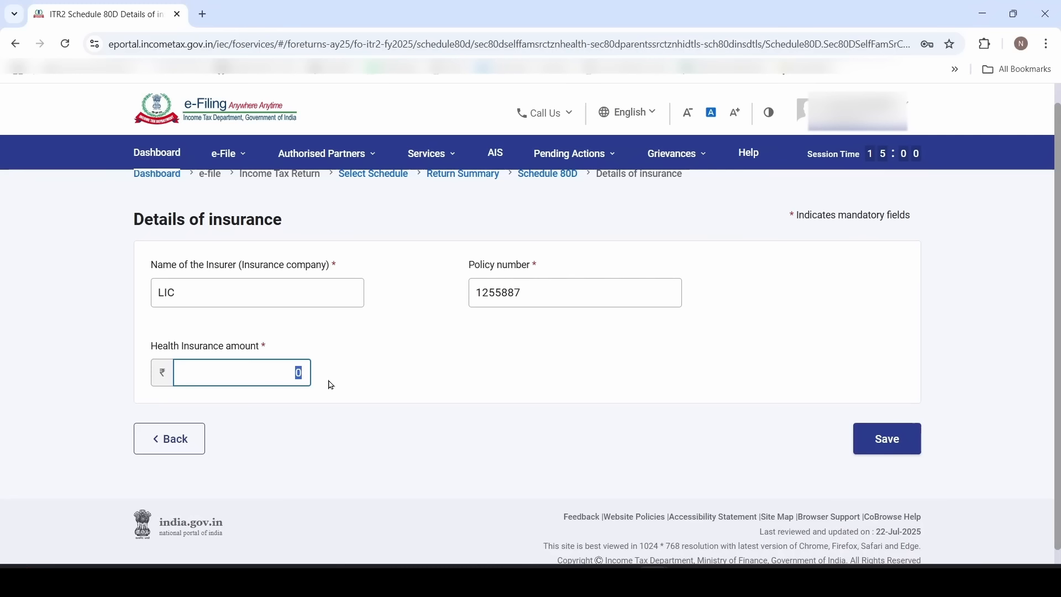
{"action": "key", "text": "BackSpace"}
{"action": "type", "text": "46000"}
{"action": "left_click", "coordinate": [531, 424]}
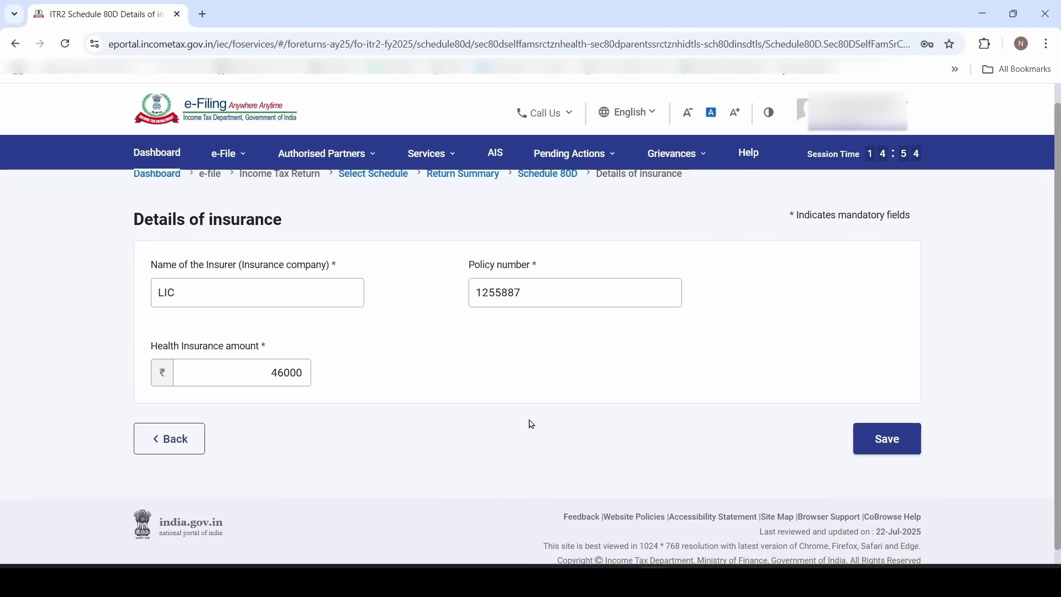
{"action": "left_click", "coordinate": [896, 444]}
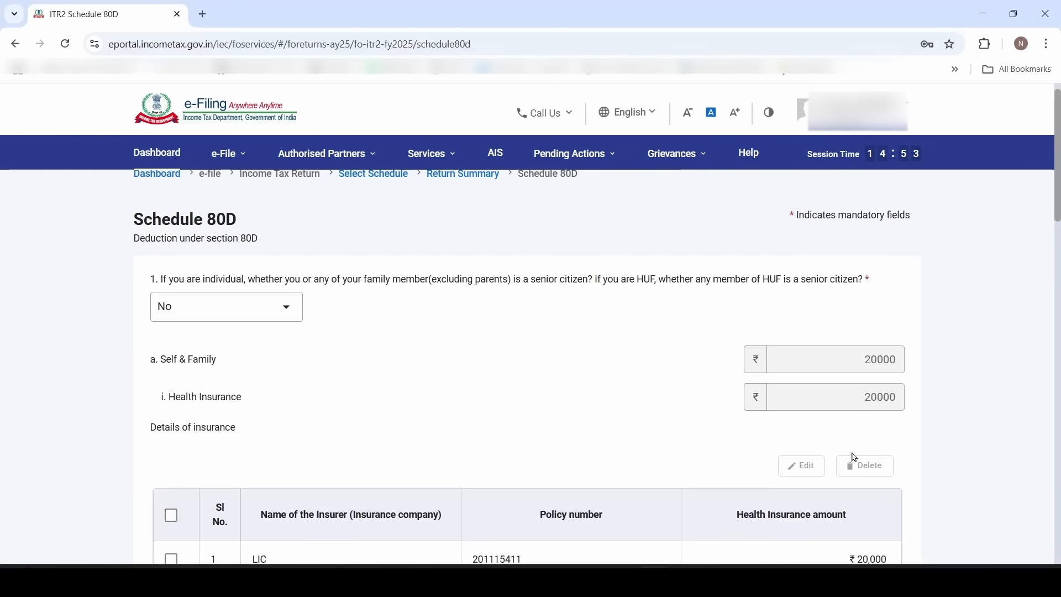
Confirm Schedule 80D with its ₹66,000 deduction
{"action": "scroll", "coordinate": [649, 425], "scroll_direction": "down", "scroll_amount": 7}
{"action": "scroll", "coordinate": [745, 371], "scroll_direction": "down", "scroll_amount": 14}
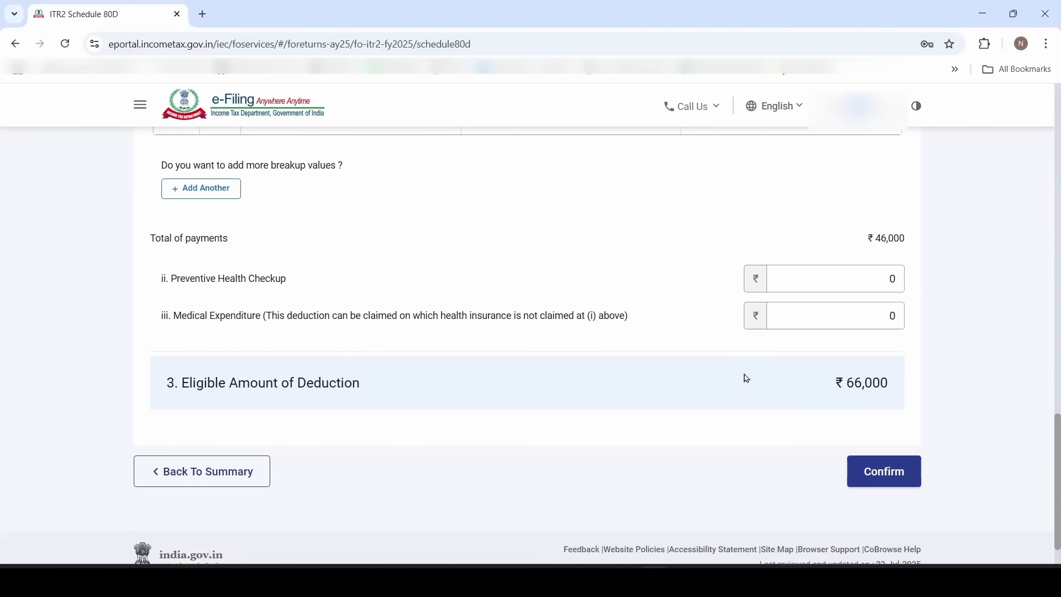
{"action": "left_click", "coordinate": [897, 485]}
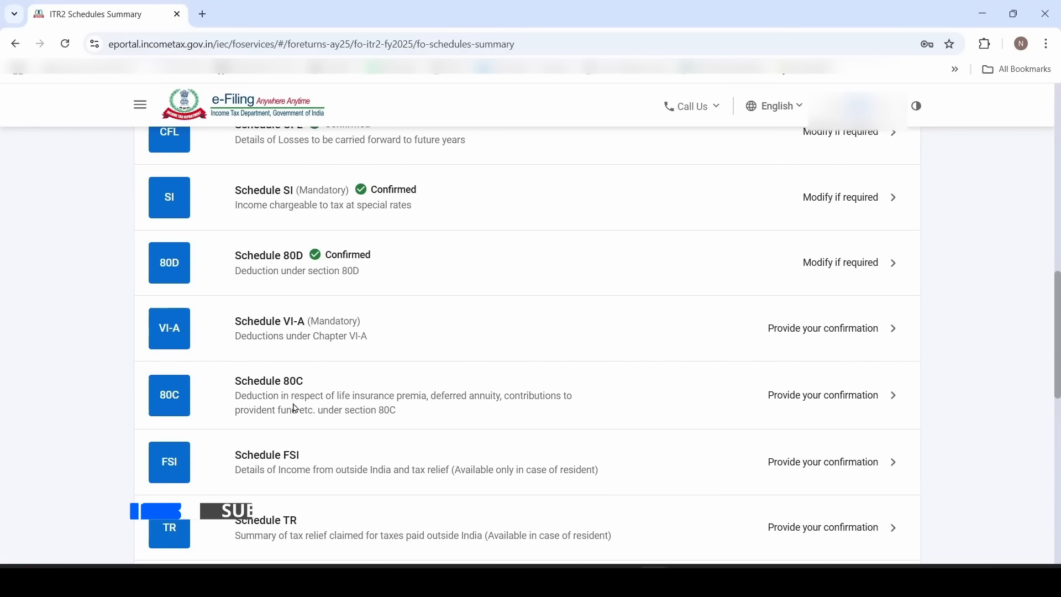
Add an 80C breakup row and enter the PPF amount of 120000 from the Form16 workbook
{"action": "left_click", "coordinate": [332, 401]}
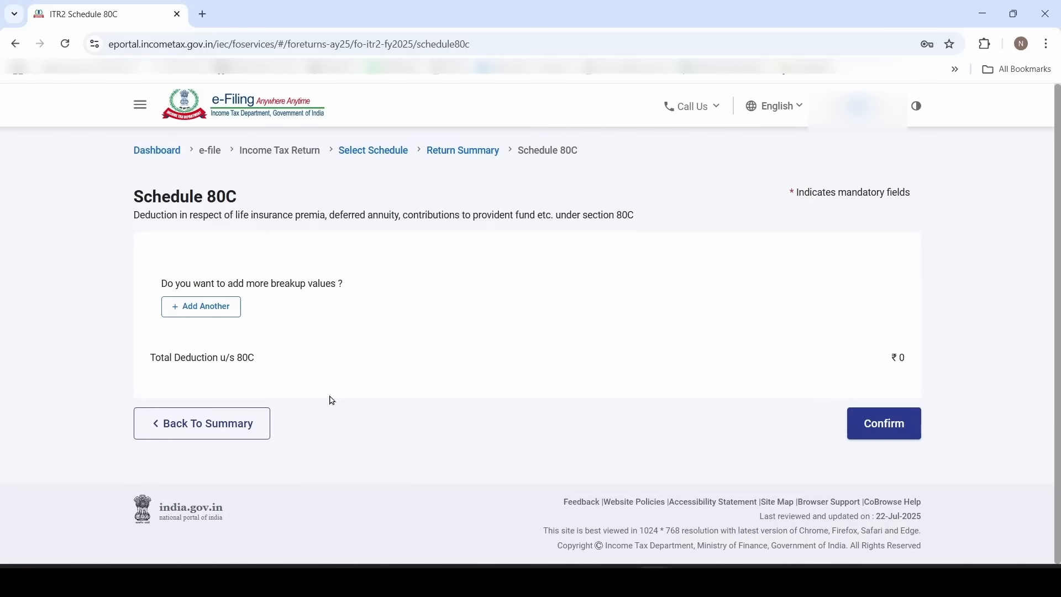
{"action": "left_click", "coordinate": [229, 308]}
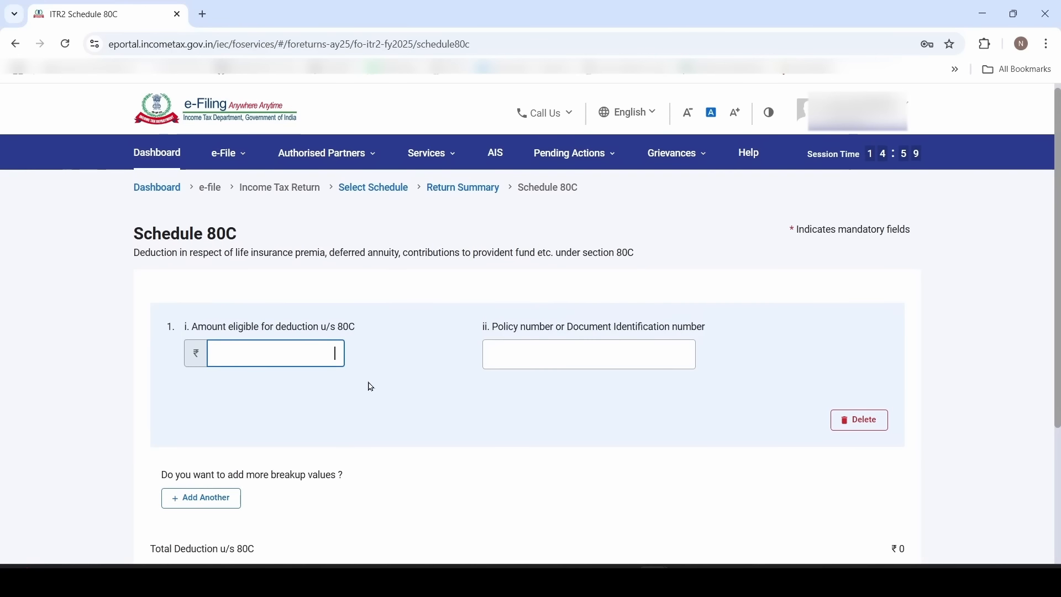
{"action": "key", "text": "alt+Tab"}
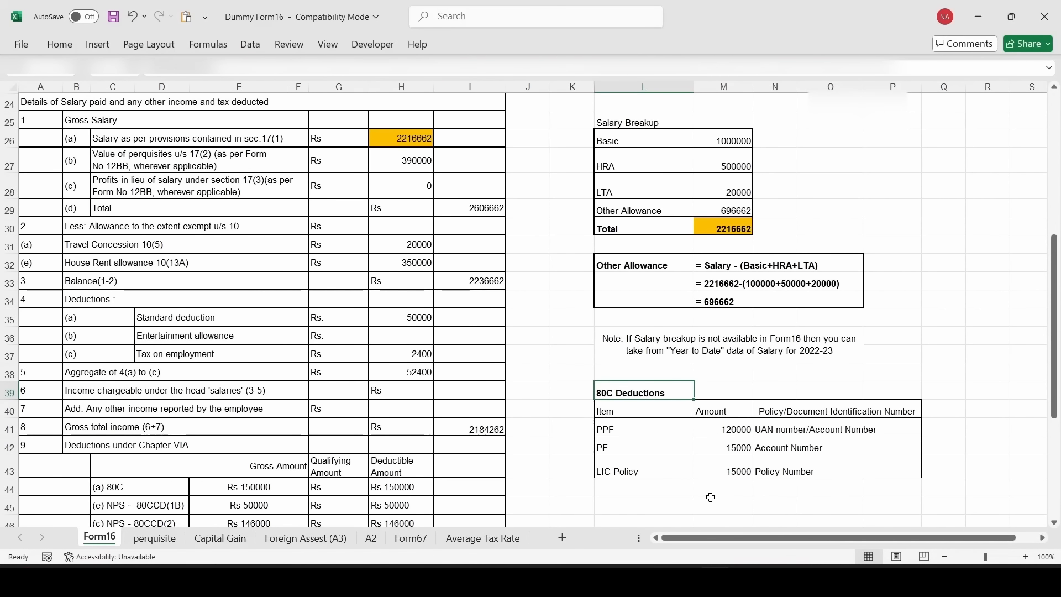
{"action": "left_click", "coordinate": [652, 432]}
{"action": "left_click", "coordinate": [731, 432]}
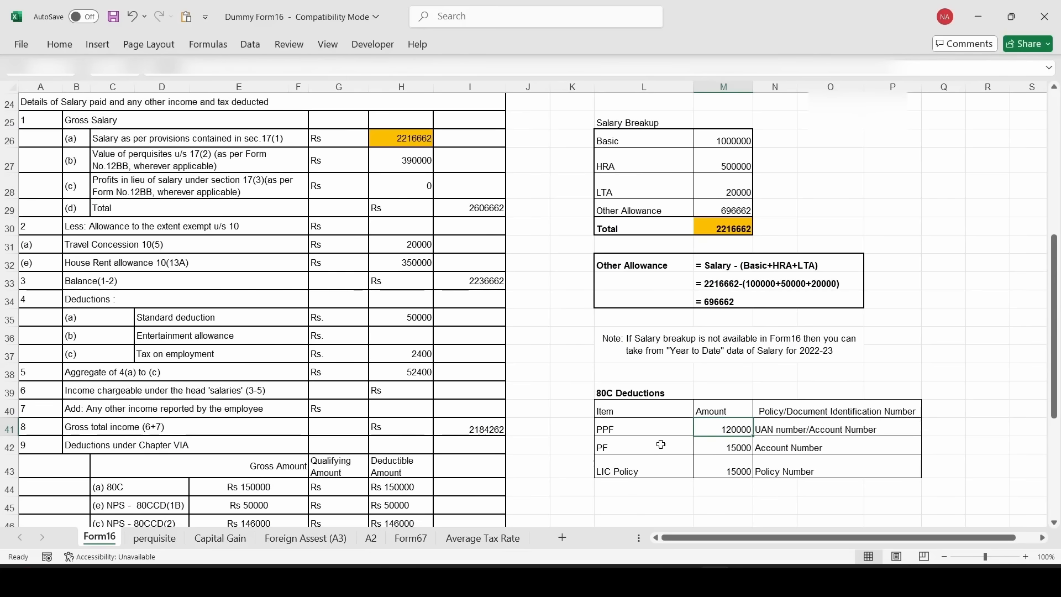
{"action": "left_click", "coordinate": [661, 445]}
{"action": "left_click", "coordinate": [727, 446]}
{"action": "left_click", "coordinate": [671, 467]}
{"action": "left_click", "coordinate": [738, 470]}
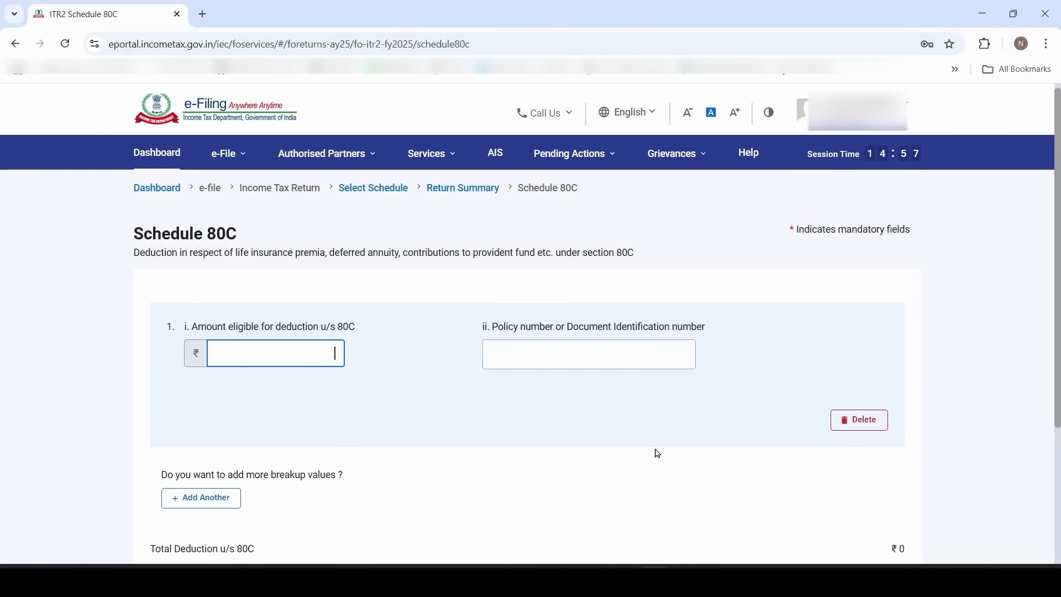
{"action": "type", "text": "120000"}
{"action": "key", "text": "Tab"}
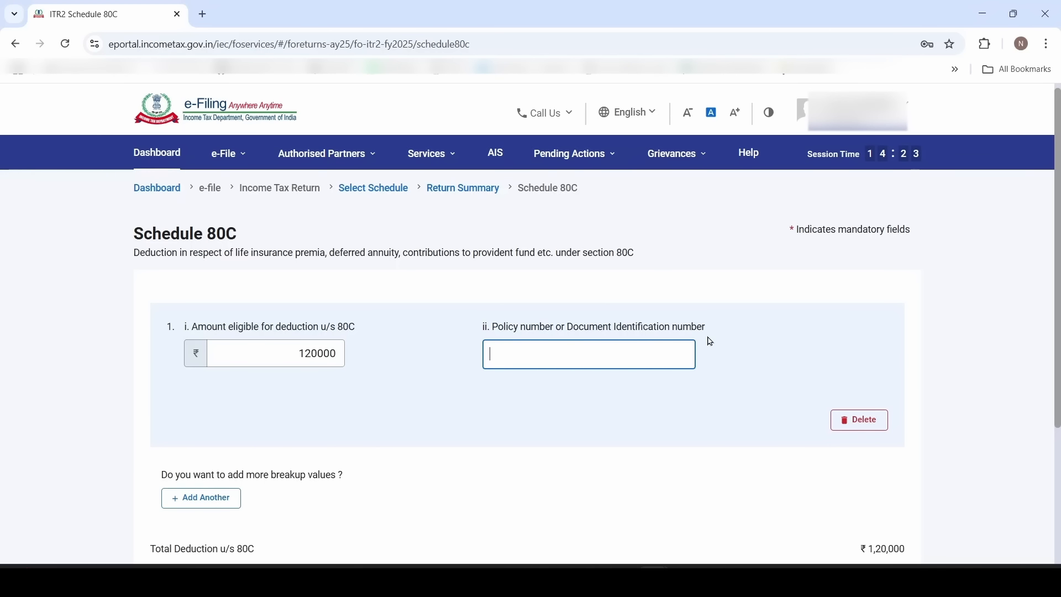
Fill in the PPF entry's policy number using the identifier listed in the workbook
{"action": "key", "text": "alt+Tab"}
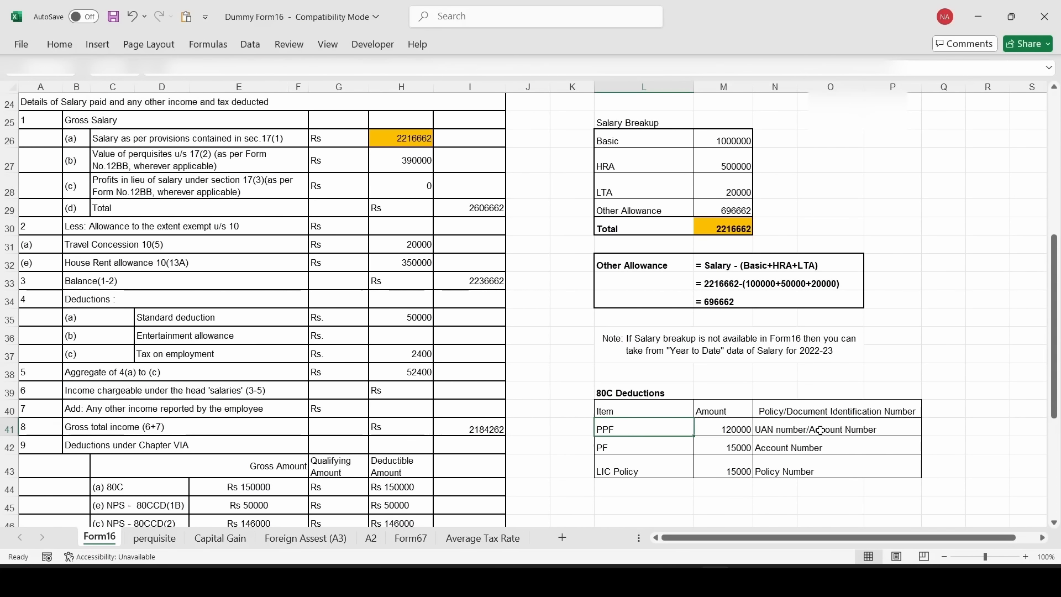
{"action": "left_click", "coordinate": [843, 435]}
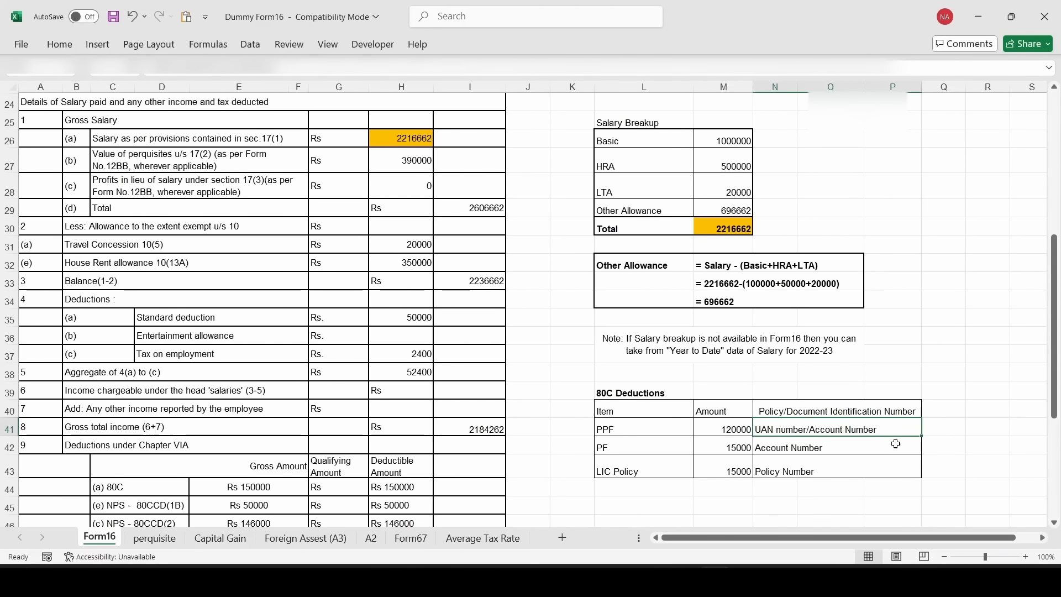
{"action": "key", "text": "alt+Tab"}
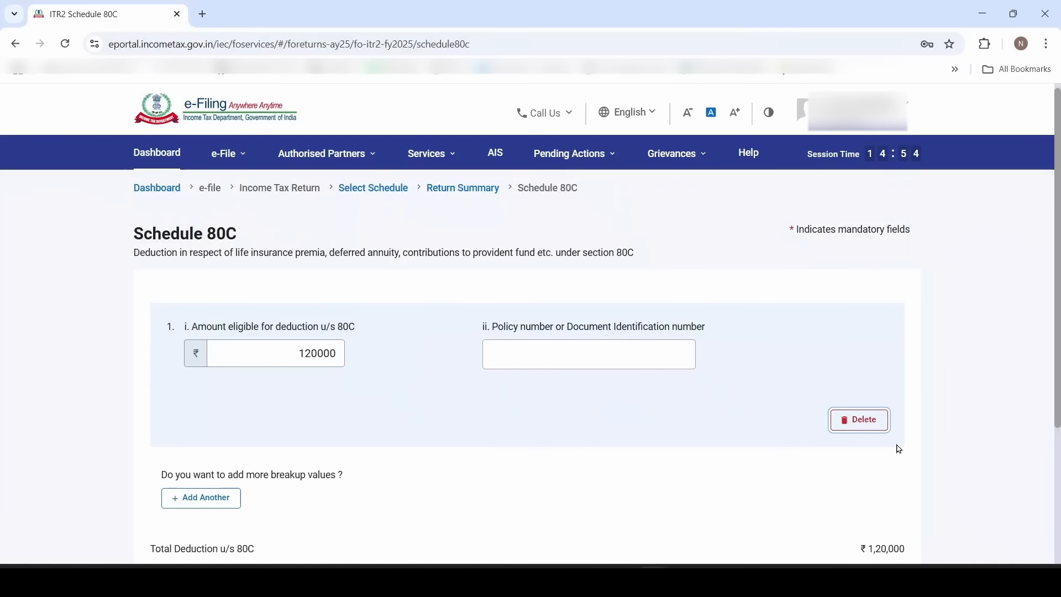
{"action": "left_click", "coordinate": [628, 350]}
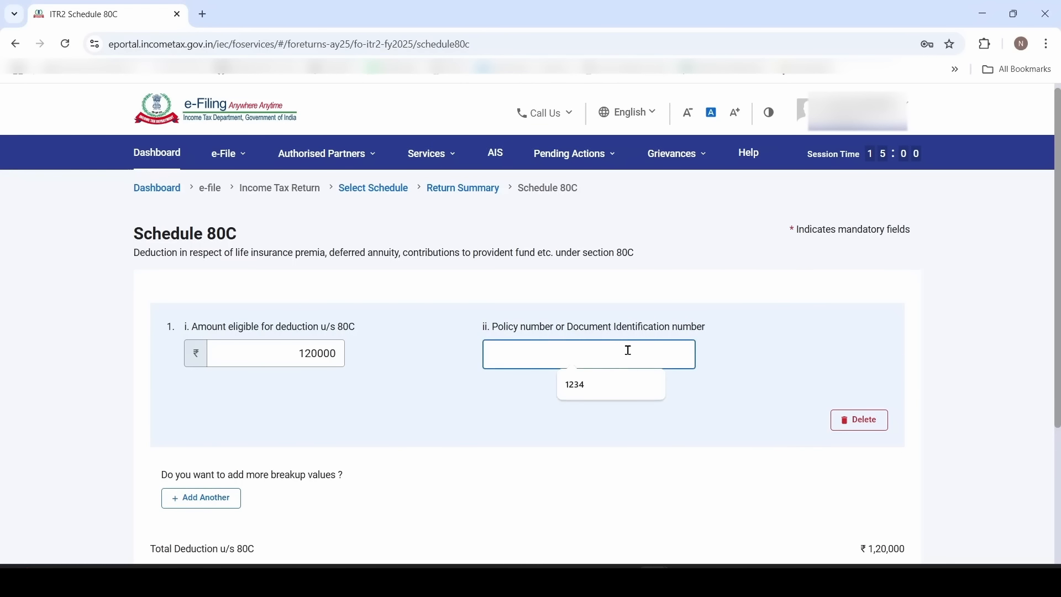
{"action": "left_click", "coordinate": [625, 385]}
{"action": "left_click", "coordinate": [633, 398]}
{"action": "scroll", "coordinate": [630, 397], "scroll_direction": "down", "scroll_amount": 3}
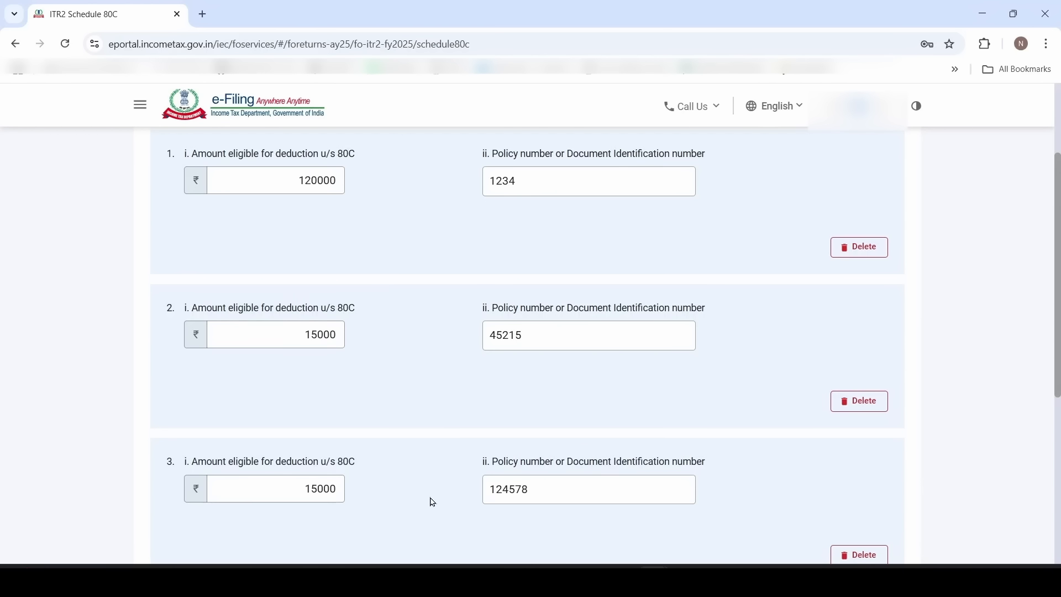
Check the PF and LIC Policy entries (15000 each) and confirm Schedule 80C at ₹1,50,000
{"action": "key", "text": "alt+Tab"}
{"action": "left_click", "coordinate": [654, 452]}
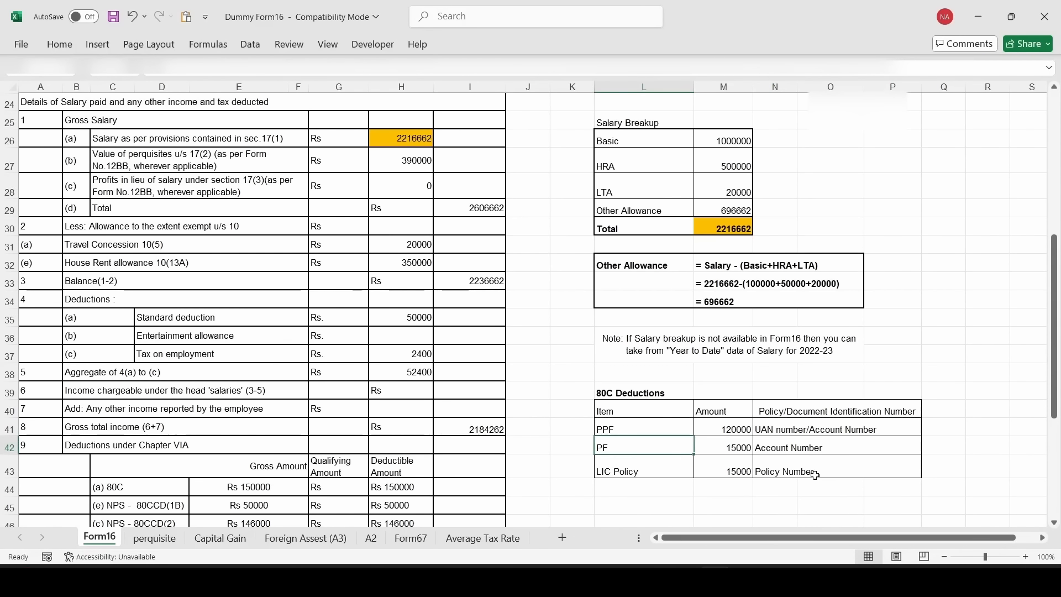
{"action": "left_click", "coordinate": [653, 486]}
{"action": "left_click", "coordinate": [653, 464]}
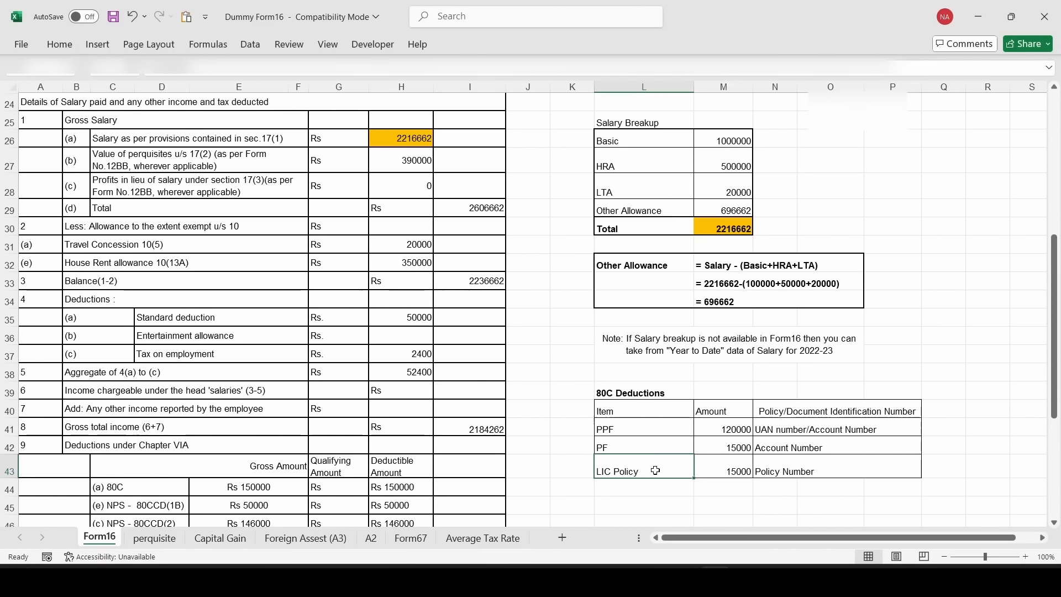
{"action": "left_click", "coordinate": [819, 467]}
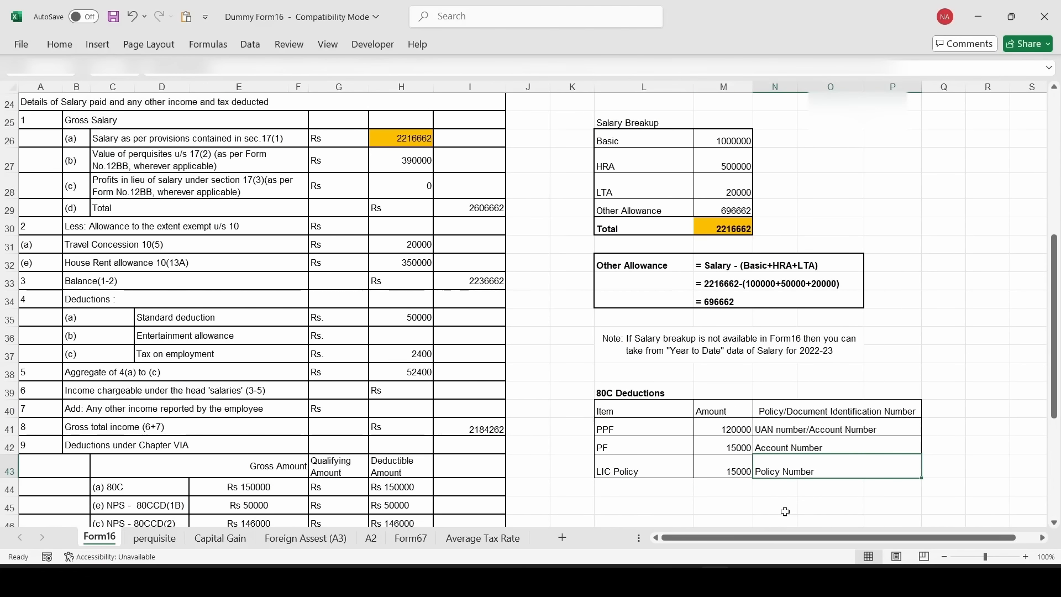
{"action": "key", "text": "alt+Tab"}
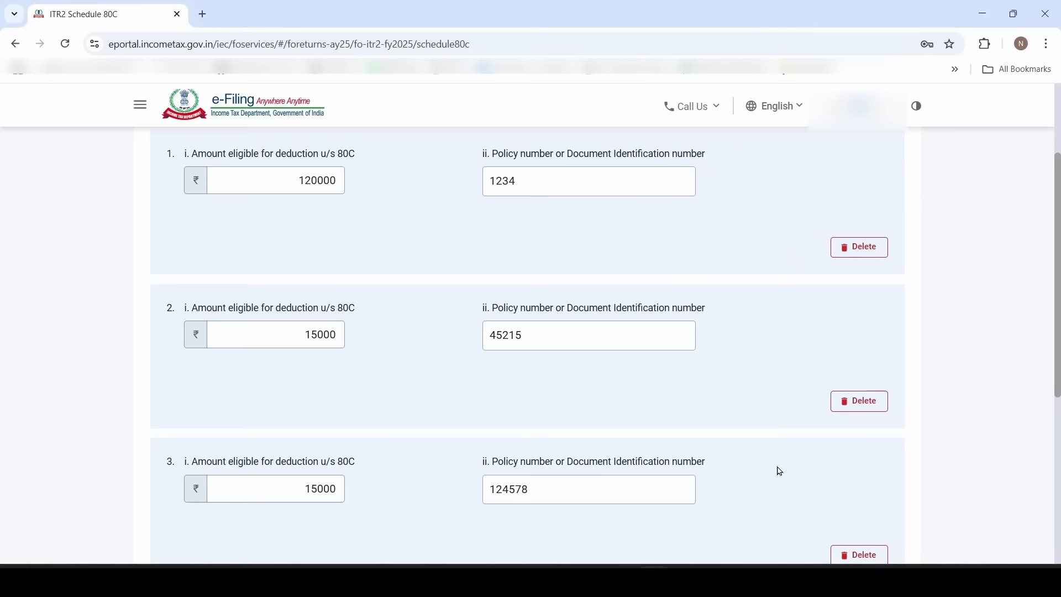
{"action": "scroll", "coordinate": [778, 472], "scroll_direction": "down", "scroll_amount": 2}
{"action": "scroll", "coordinate": [780, 472], "scroll_direction": "down", "scroll_amount": 5}
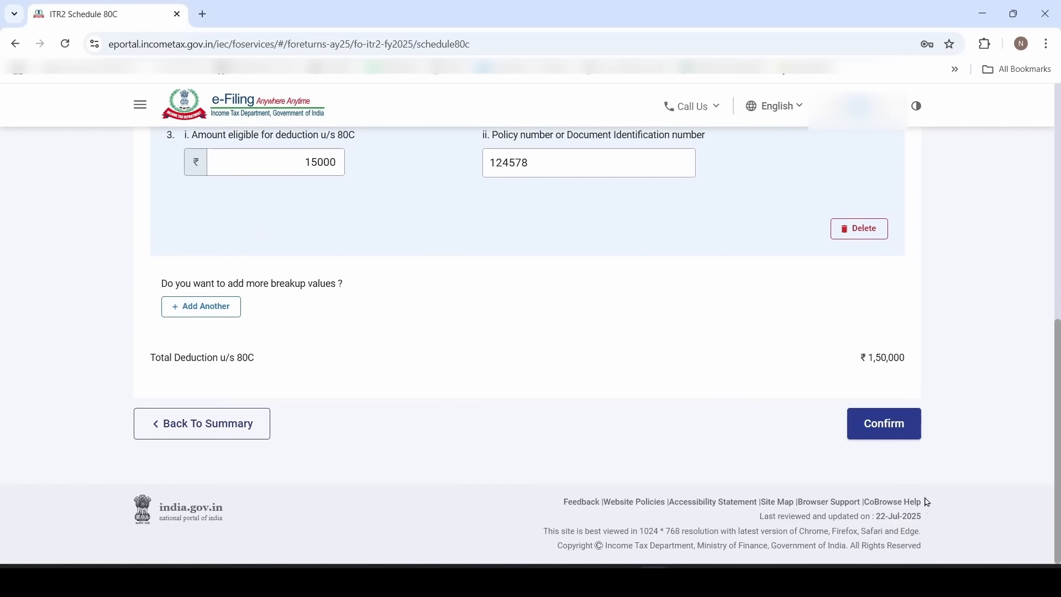
{"action": "left_click", "coordinate": [908, 442]}
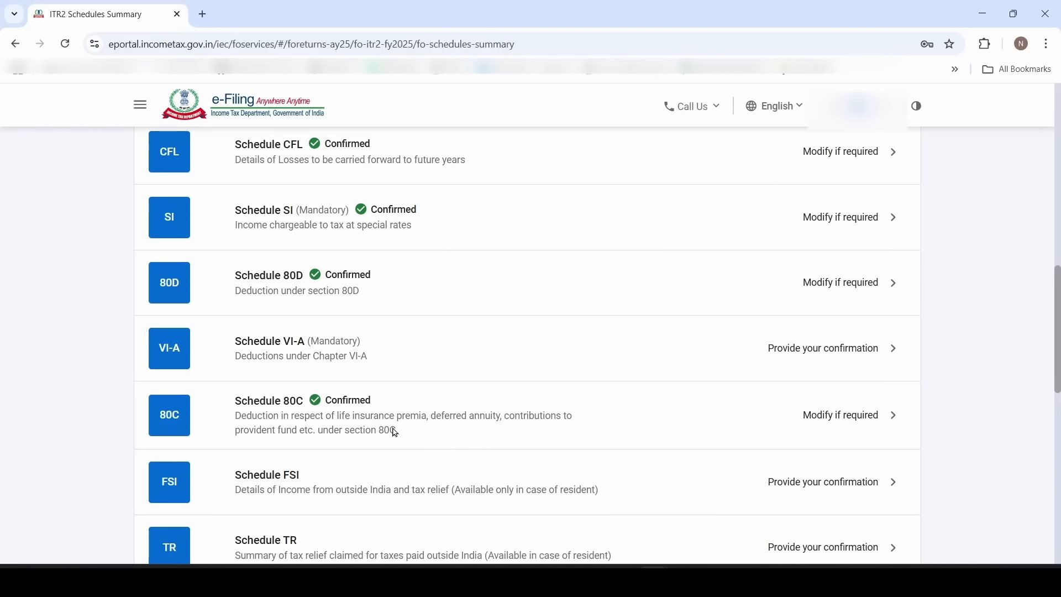
Under Schedule VI-A Part B, save 50000 as the 80CCD(1B) pension contribution
{"action": "left_click", "coordinate": [336, 360]}
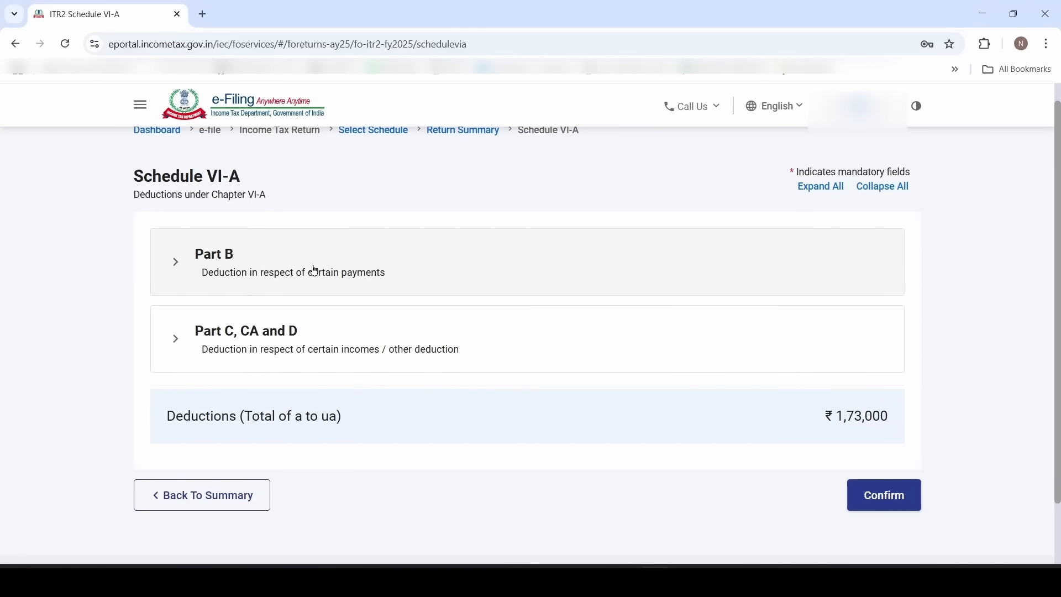
{"action": "left_click", "coordinate": [315, 270]}
{"action": "scroll", "coordinate": [336, 346], "scroll_direction": "down", "scroll_amount": 3}
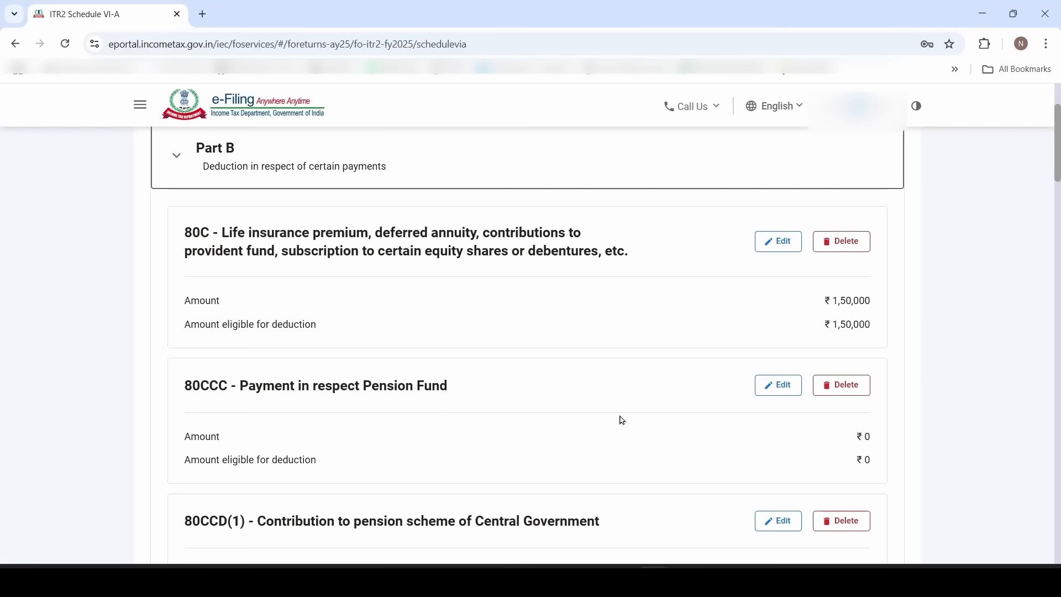
{"action": "scroll", "coordinate": [623, 421], "scroll_direction": "down", "scroll_amount": 6}
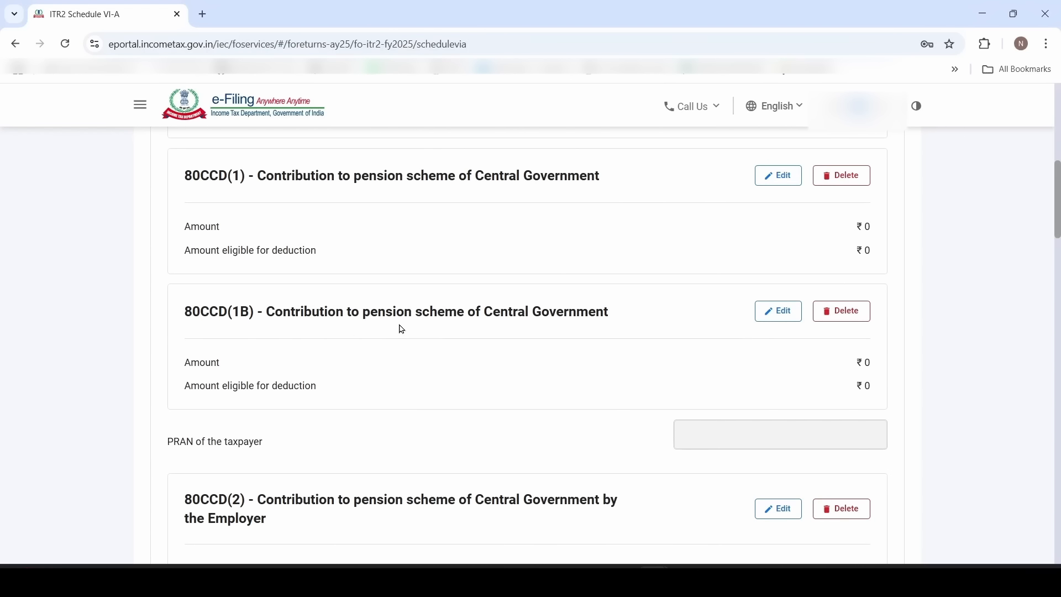
{"action": "left_click", "coordinate": [773, 320]}
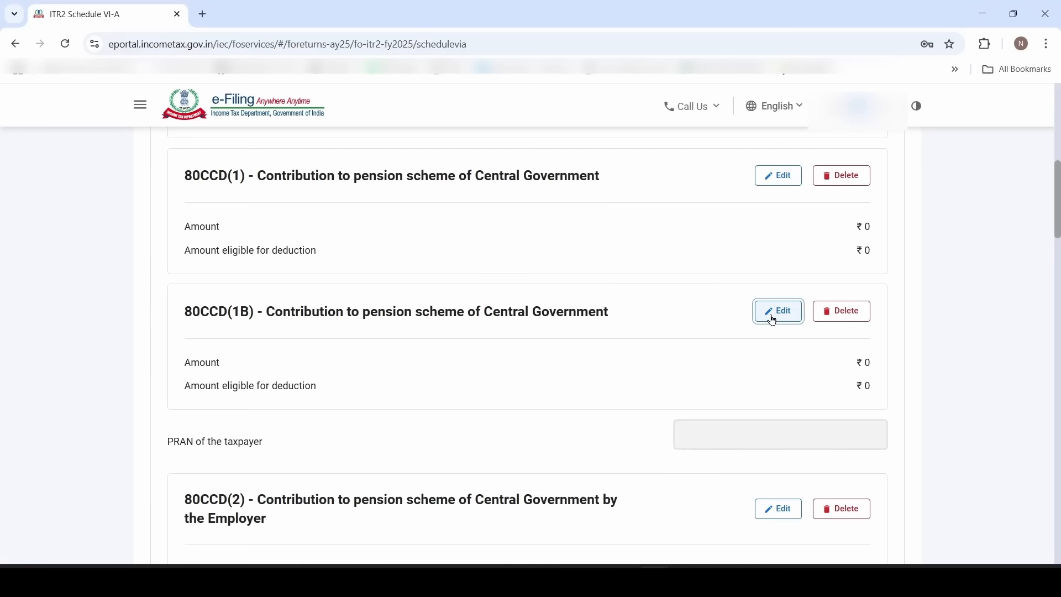
{"action": "left_click", "coordinate": [804, 288]}
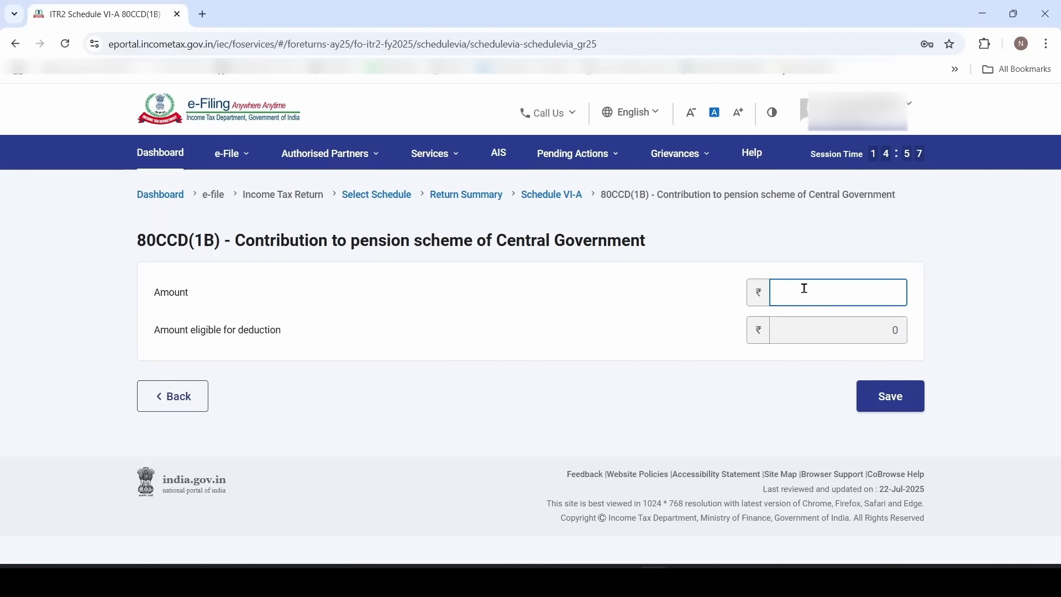
{"action": "type", "text": "5"}
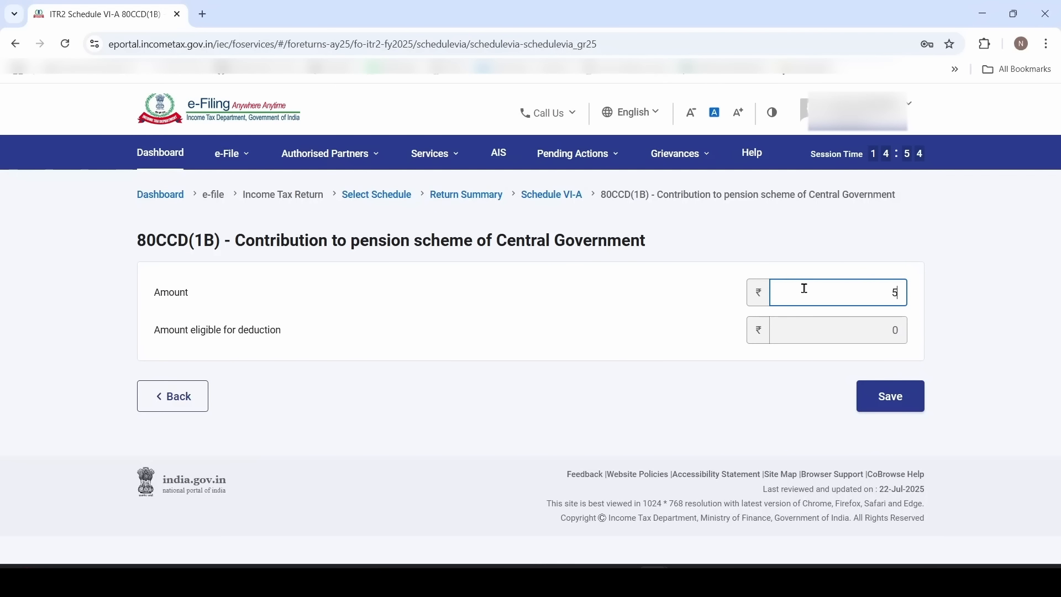
{"action": "type", "text": "0000"}
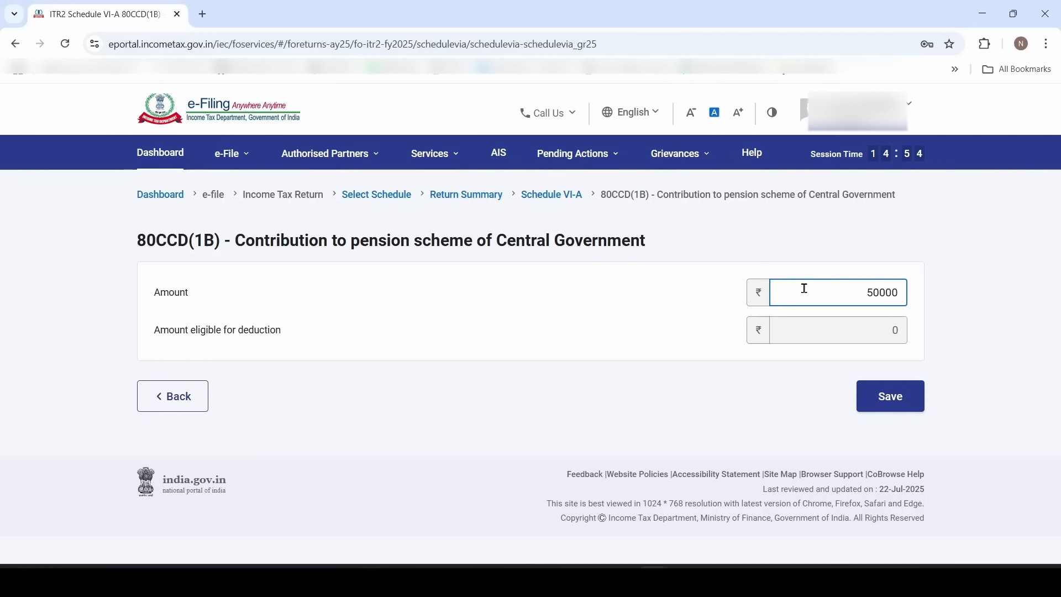
{"action": "left_click", "coordinate": [879, 408]}
{"action": "left_click", "coordinate": [348, 311]}
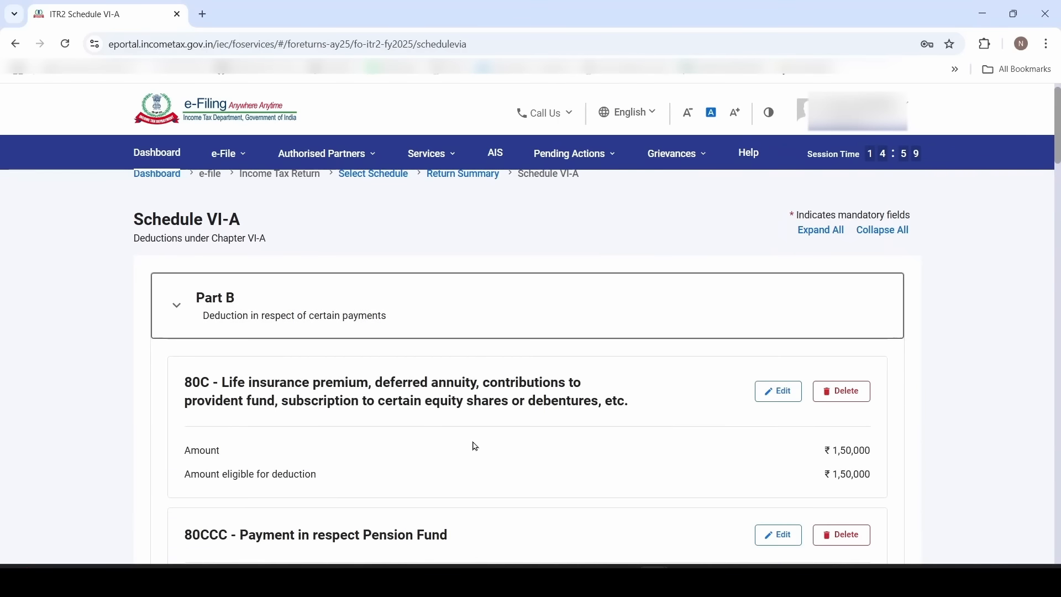
Enter the taxpayer's PRAN for the pension contribution deduction
{"action": "scroll", "coordinate": [475, 447], "scroll_direction": "down", "scroll_amount": 9}
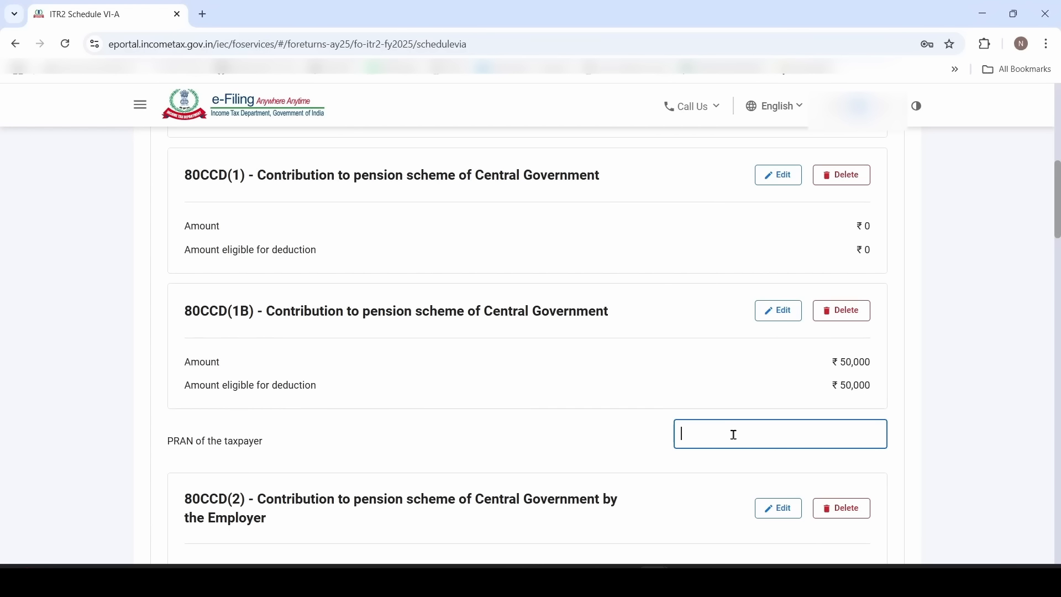
{"action": "type", "text": "111"}
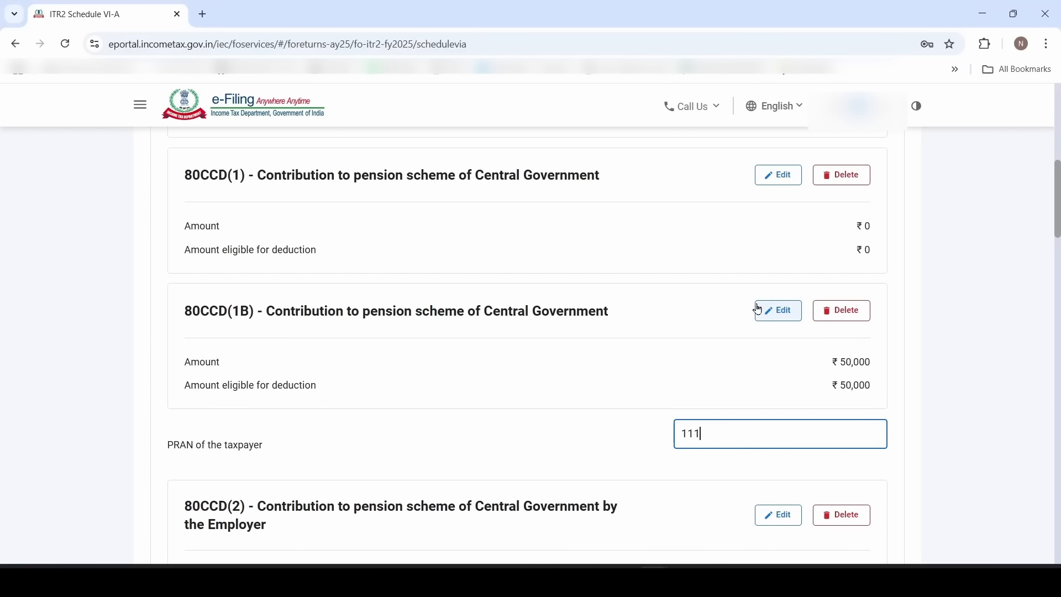
{"action": "type", "text": "111111111"}
{"action": "left_click", "coordinate": [591, 452]}
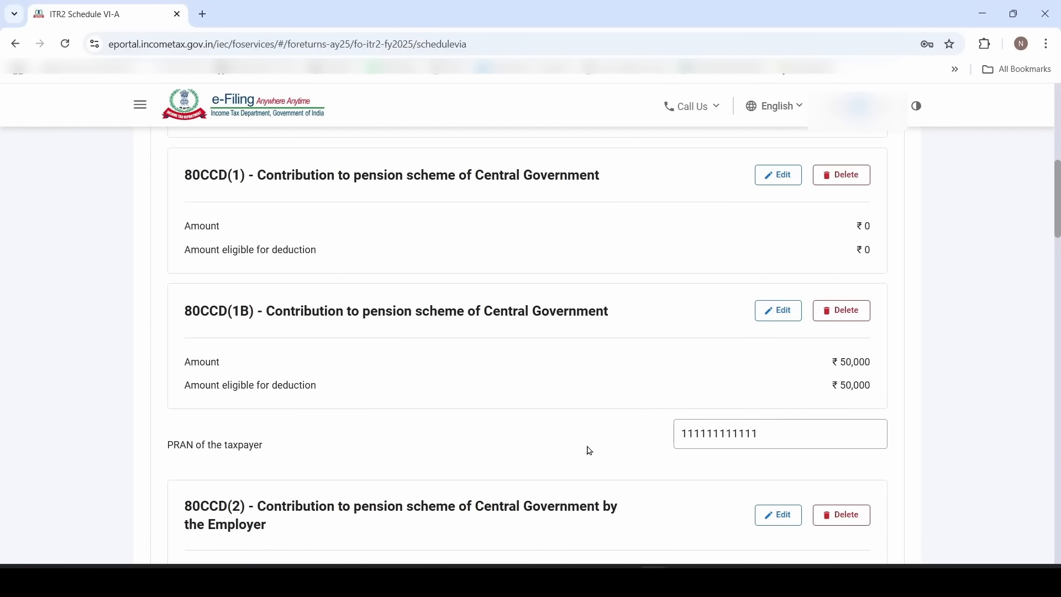
Expand the Part C, CA and D deductions and bring up the 80TTA entry for editing
{"action": "scroll", "coordinate": [587, 454], "scroll_direction": "down", "scroll_amount": 4}
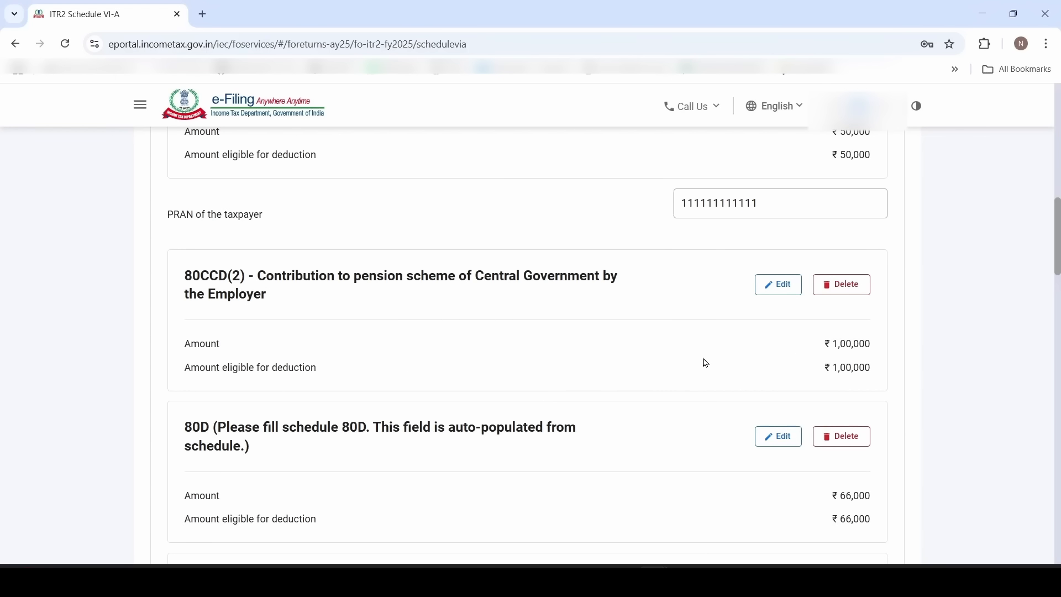
{"action": "scroll", "coordinate": [702, 359], "scroll_direction": "down", "scroll_amount": 20}
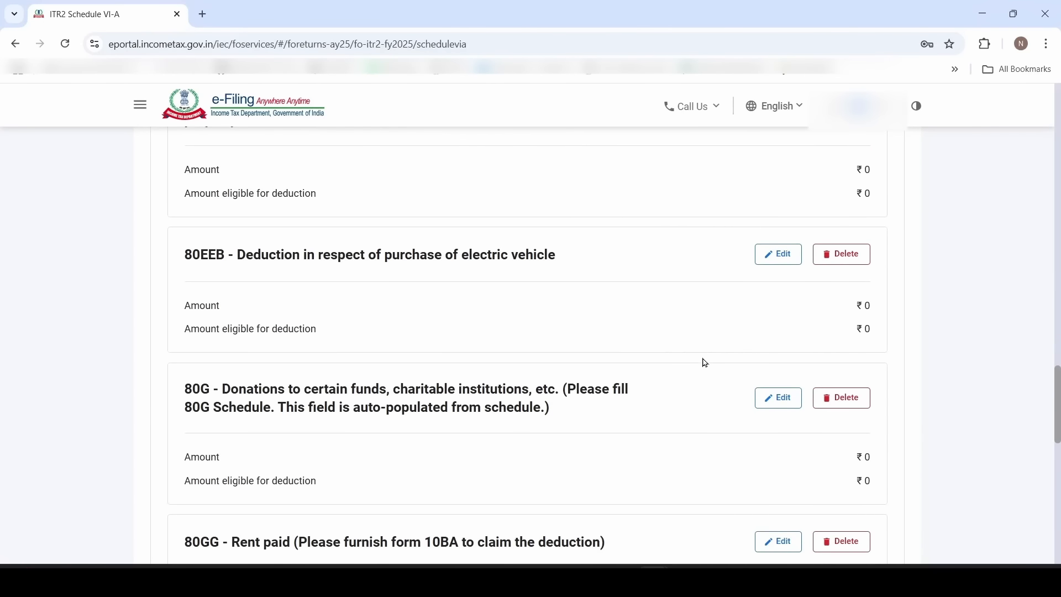
{"action": "scroll", "coordinate": [706, 363], "scroll_direction": "down", "scroll_amount": 10}
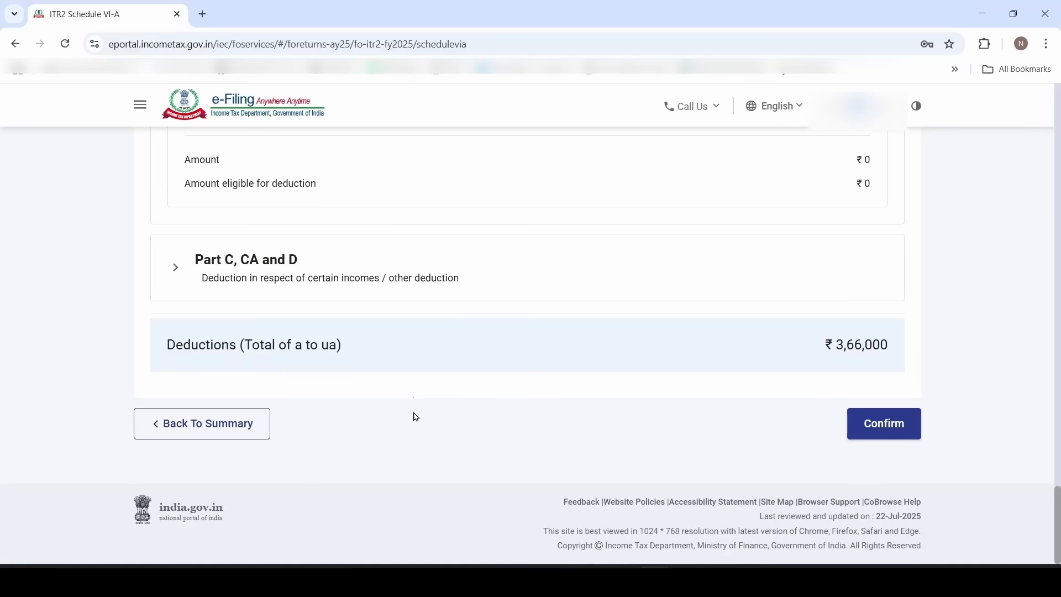
{"action": "left_click", "coordinate": [315, 274]}
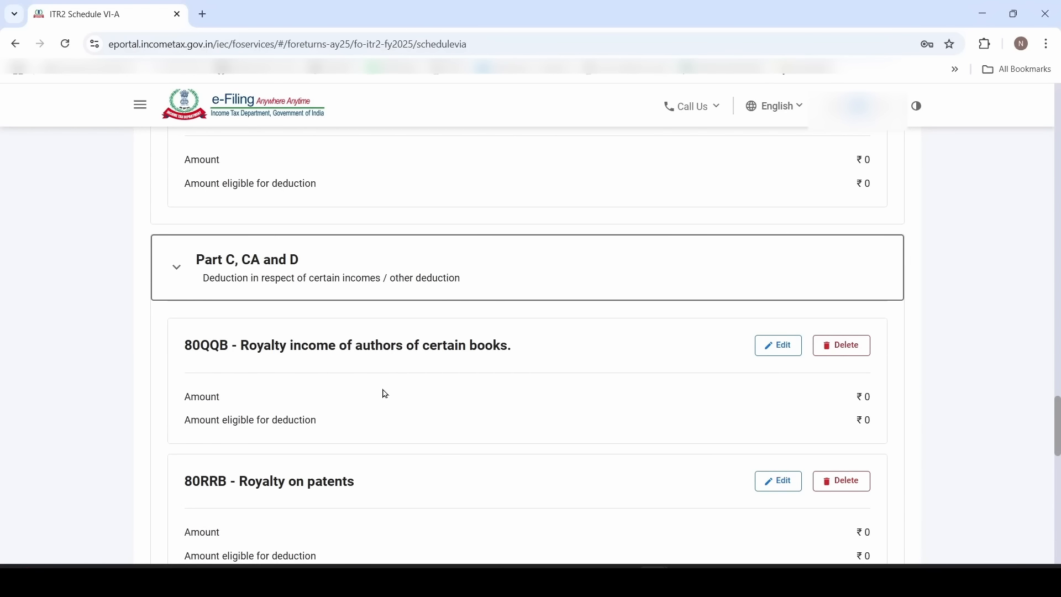
{"action": "scroll", "coordinate": [386, 394], "scroll_direction": "down", "scroll_amount": 4}
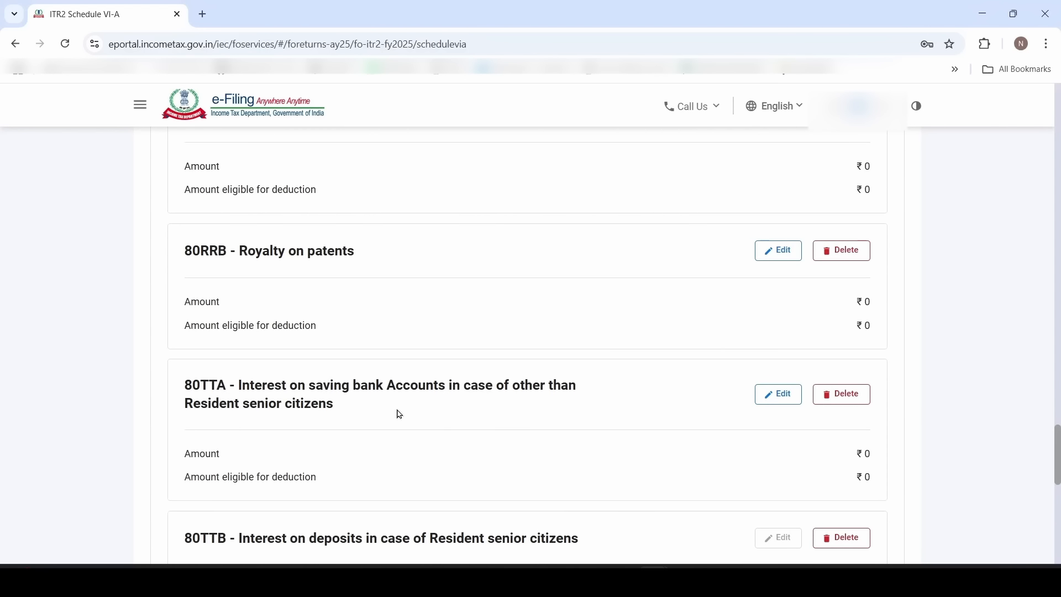
{"action": "scroll", "coordinate": [400, 416], "scroll_direction": "down", "scroll_amount": 2}
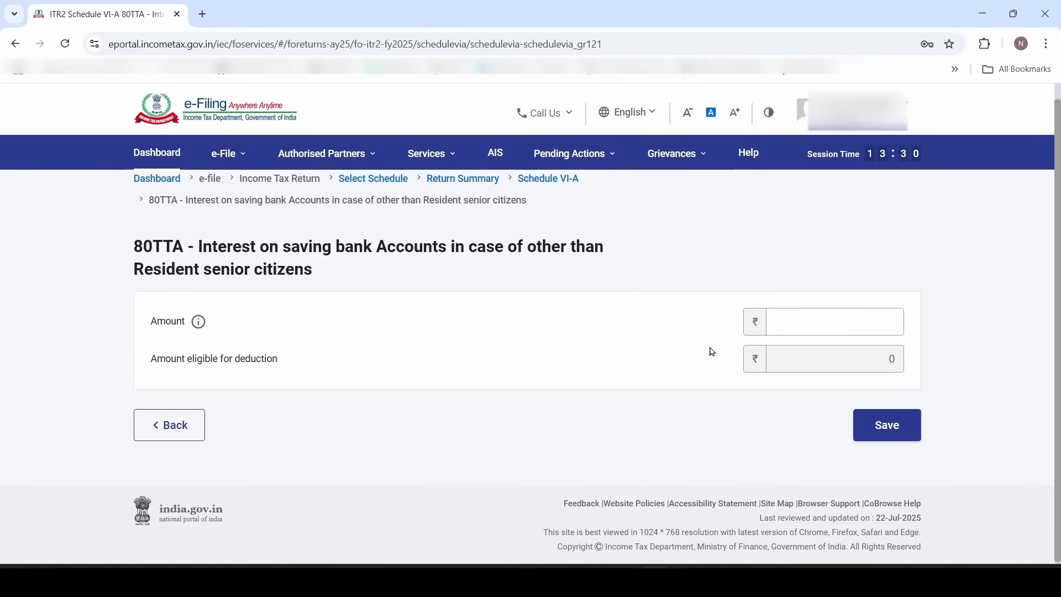
Save 80TTA at 2500 instead of 10000, then confirm Schedule VI-A at ₹3,68,500
{"action": "left_click", "coordinate": [834, 323]}
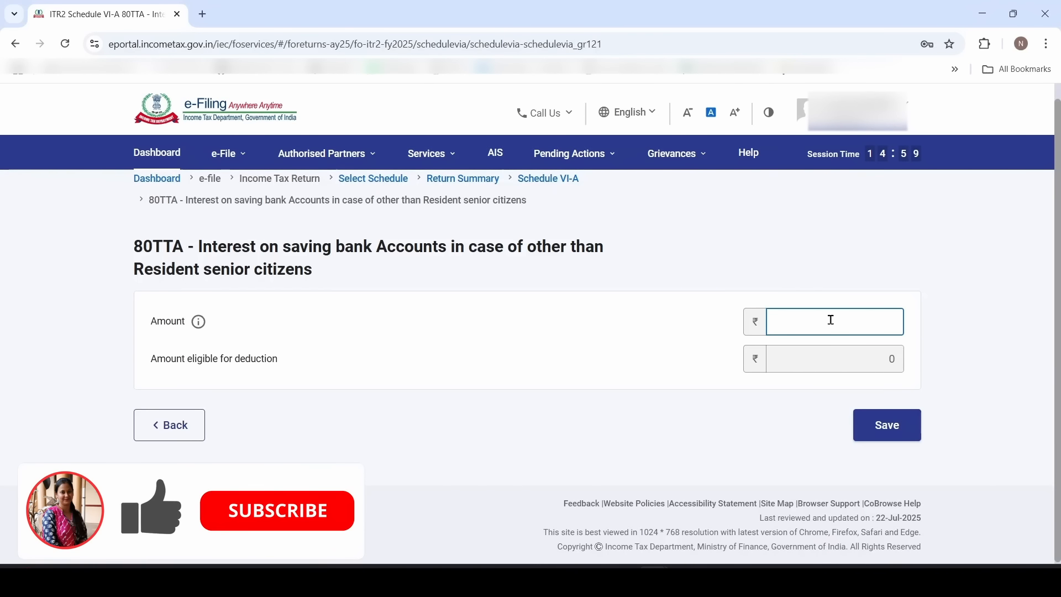
{"action": "type", "text": "10000"}
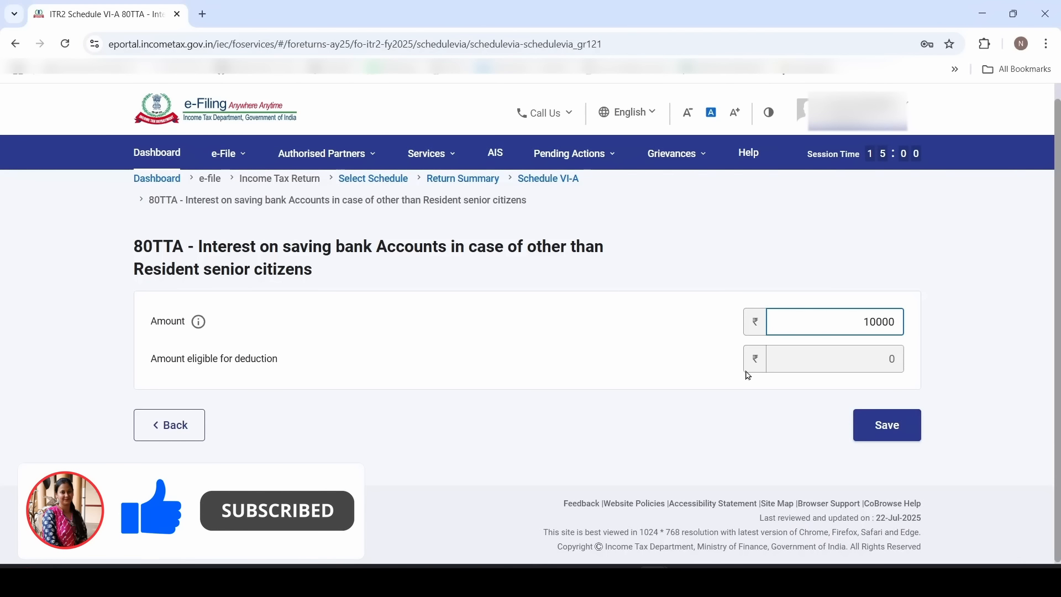
{"action": "left_click", "coordinate": [662, 365]}
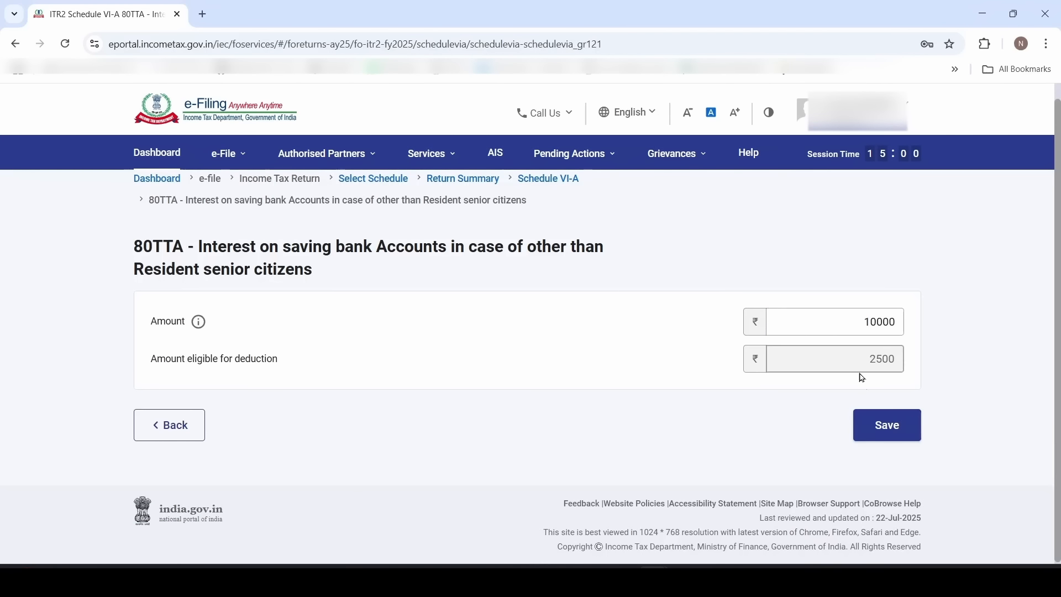
{"action": "left_click_drag", "start_coordinate": [859, 327], "coordinate": [905, 325]}
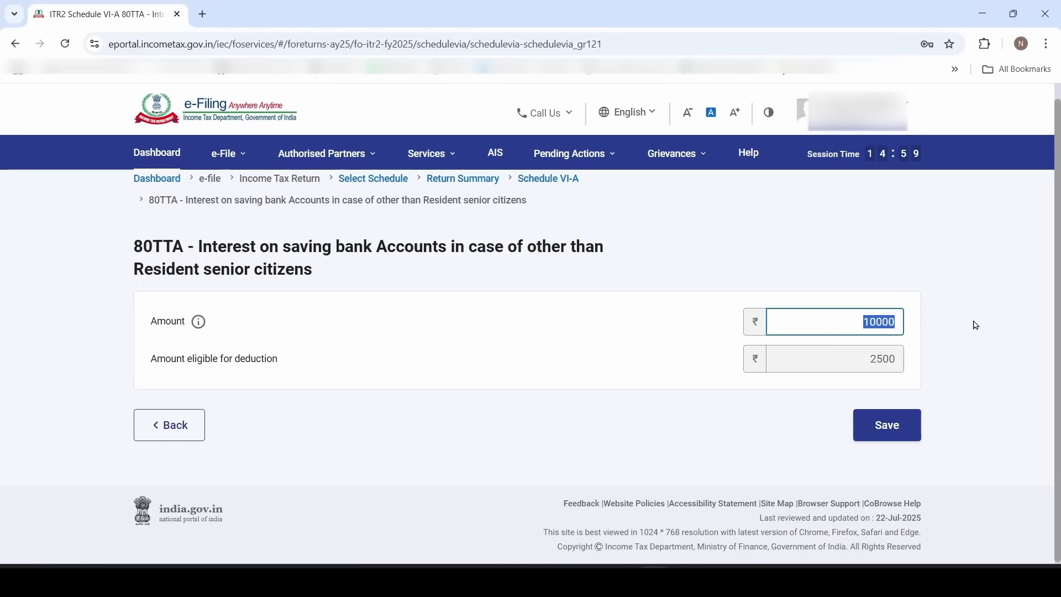
{"action": "type", "text": "2500"}
{"action": "left_click", "coordinate": [779, 426]}
{"action": "left_click", "coordinate": [902, 437]}
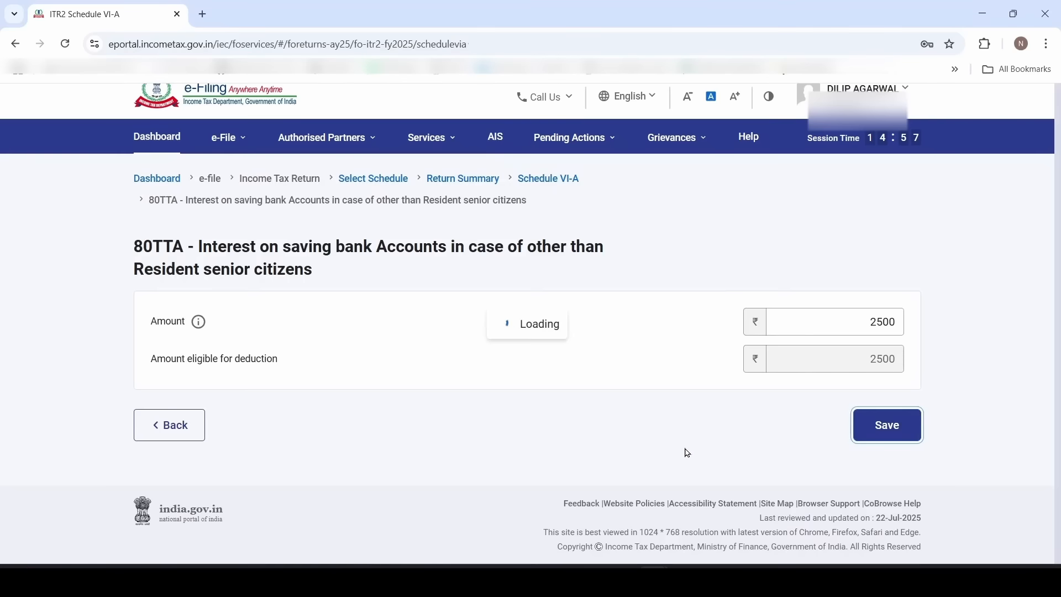
{"action": "scroll", "coordinate": [676, 448], "scroll_direction": "down", "scroll_amount": 2}
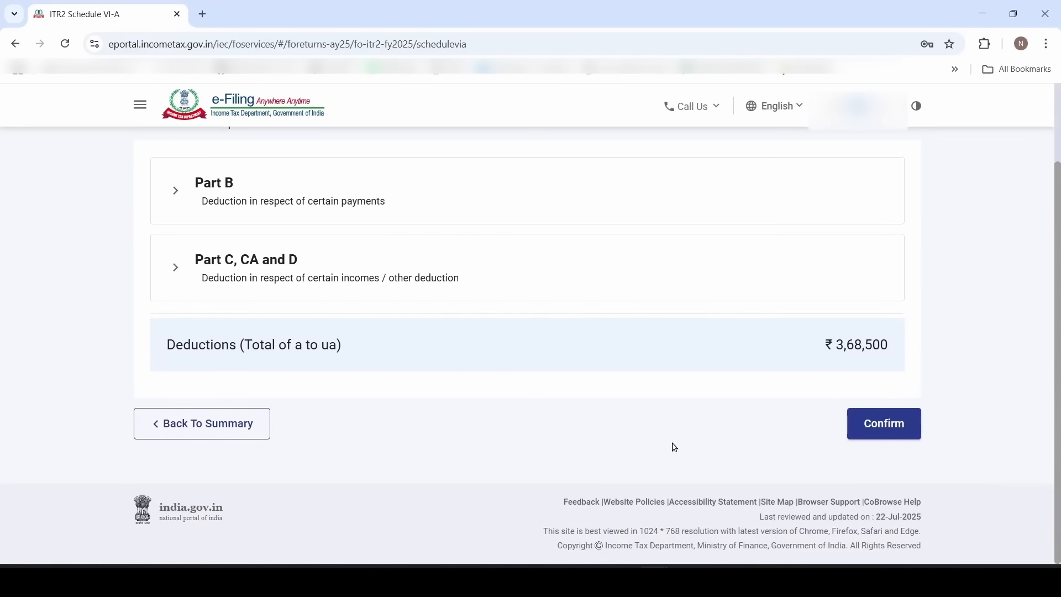
{"action": "left_click", "coordinate": [890, 426]}
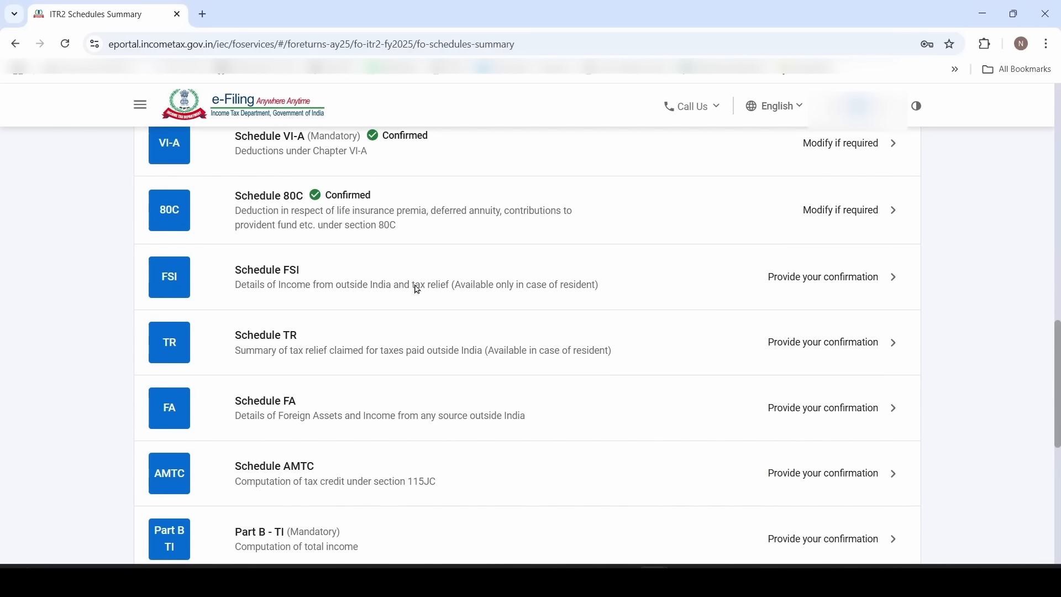
Open Schedule FSI, expand its foreign income details and add a new blank entry
{"action": "left_click", "coordinate": [360, 288]}
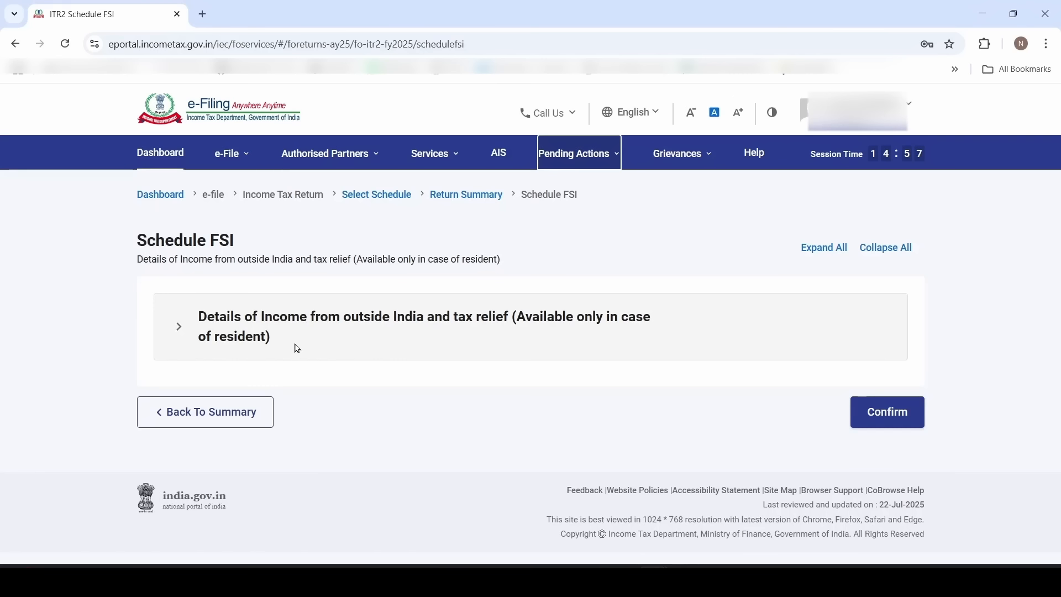
{"action": "left_click", "coordinate": [390, 338]}
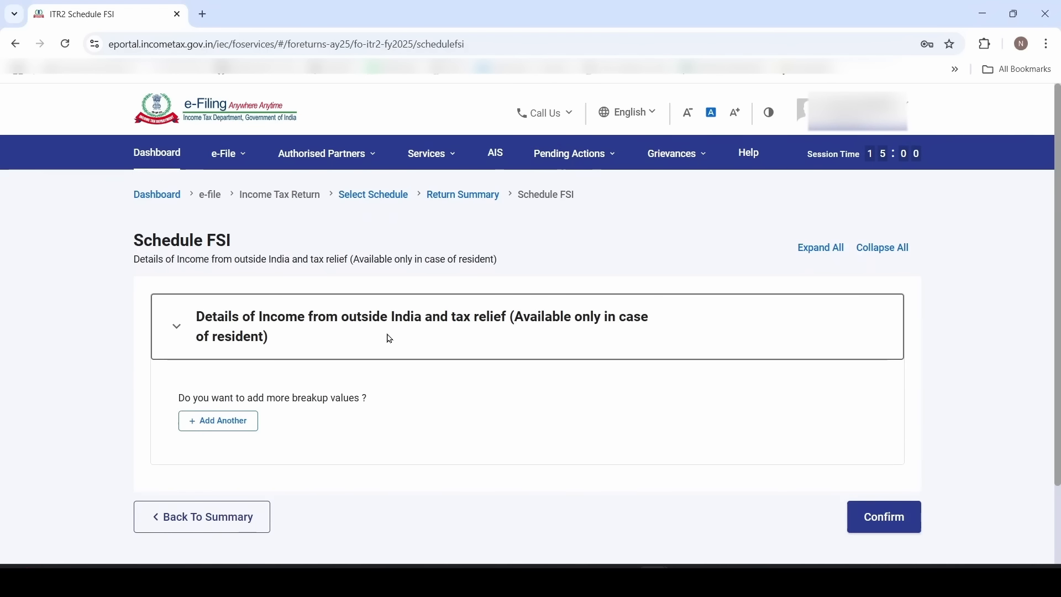
{"action": "left_click", "coordinate": [218, 421]}
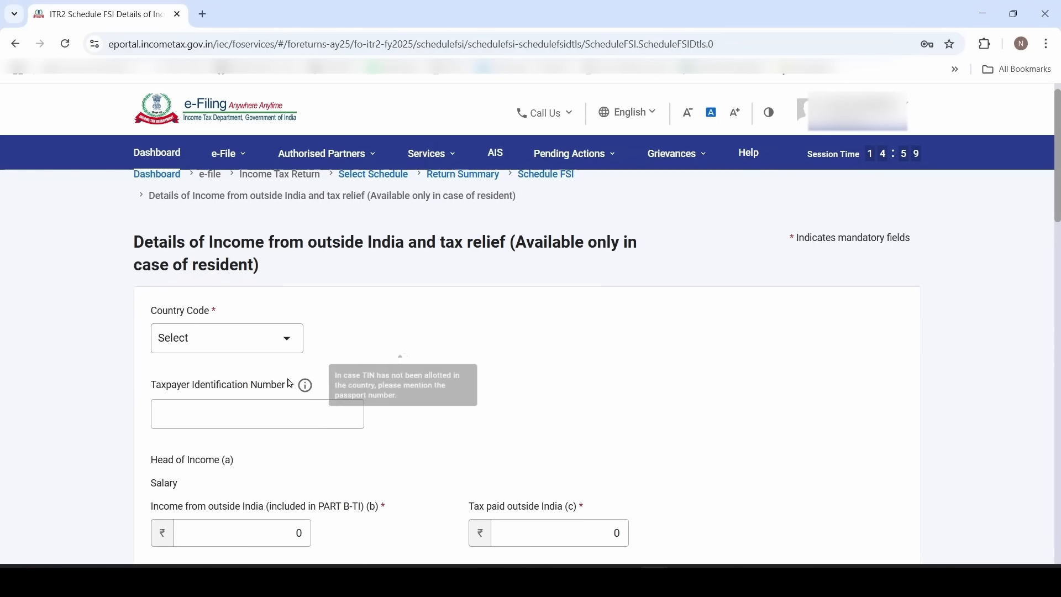
Set the FSI entry's country code to 2-UNITED STATES OF AMERICA
{"action": "scroll", "coordinate": [271, 376], "scroll_direction": "up", "scroll_amount": 1}
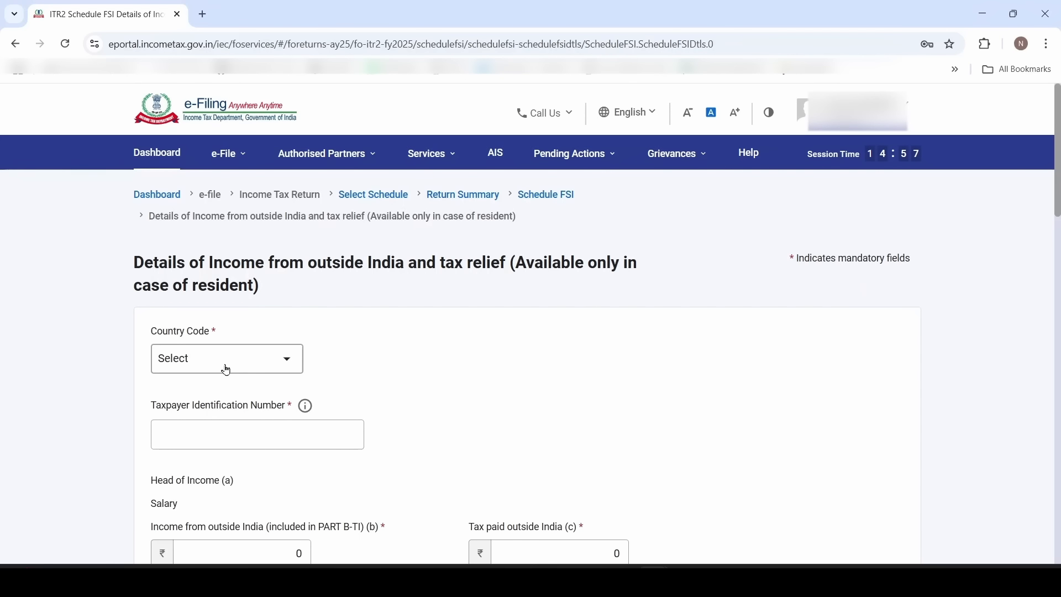
{"action": "left_click", "coordinate": [226, 370]}
{"action": "scroll", "coordinate": [227, 446], "scroll_direction": "down", "scroll_amount": 5}
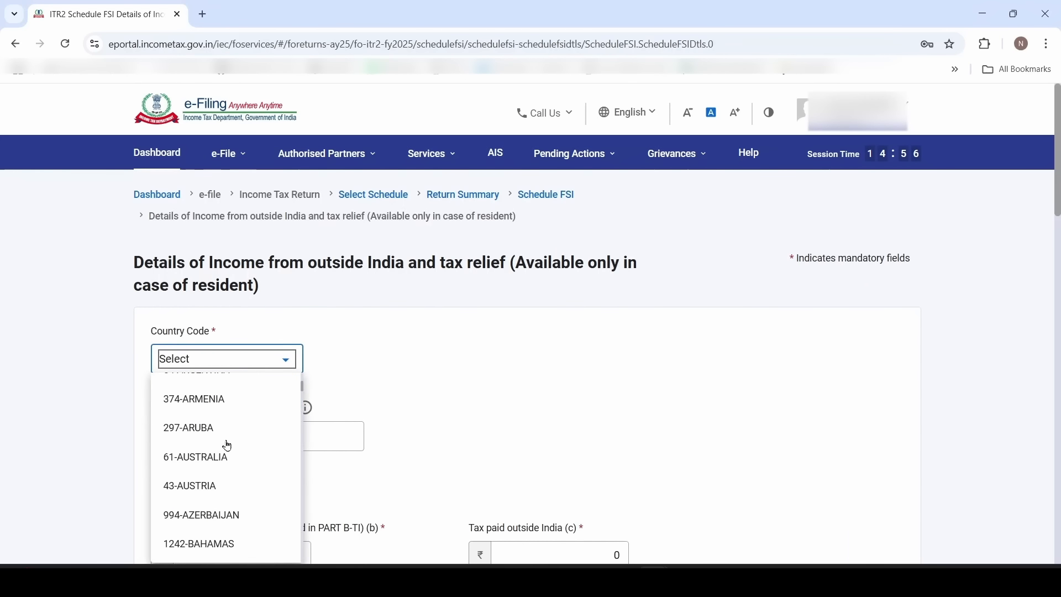
{"action": "scroll", "coordinate": [228, 470], "scroll_direction": "down", "scroll_amount": 20}
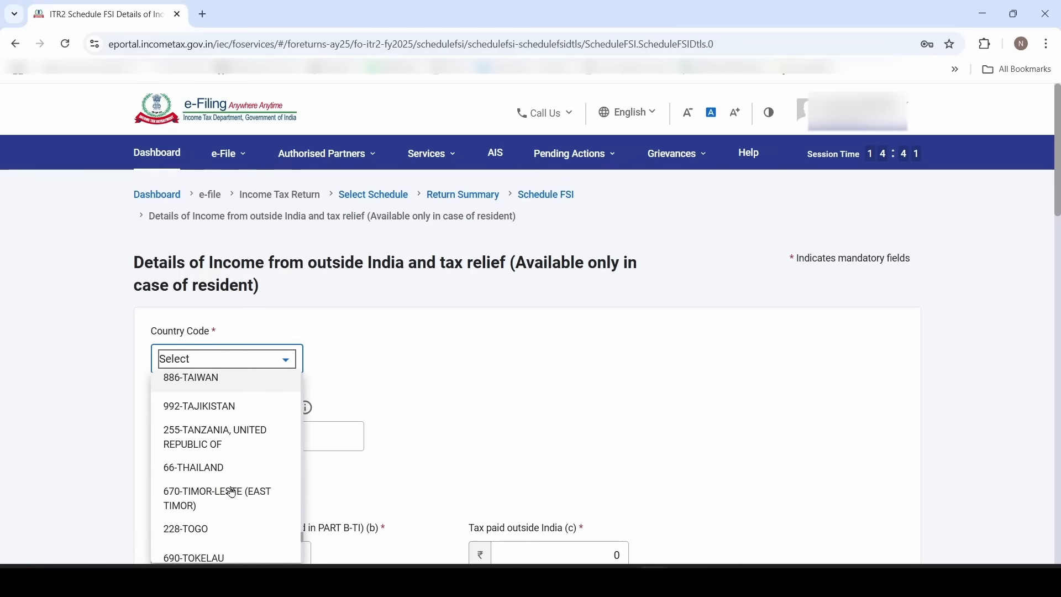
{"action": "scroll", "coordinate": [227, 498], "scroll_direction": "down", "scroll_amount": 3}
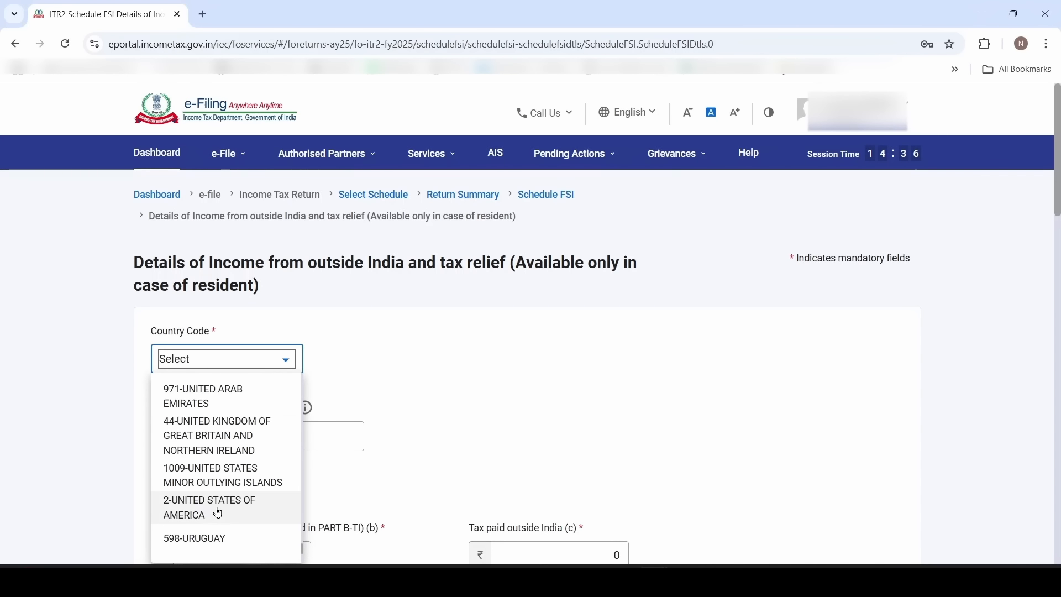
{"action": "left_click", "coordinate": [218, 513]}
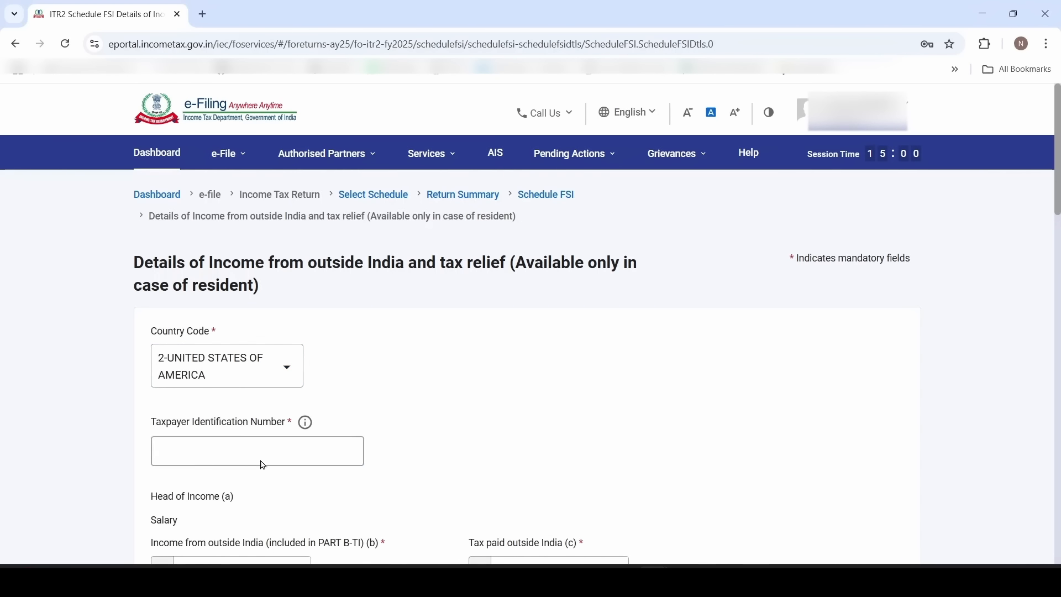
Enter the taxpayer's passport number as the TIN, following the note on missing TINs
{"action": "left_click", "coordinate": [231, 452]}
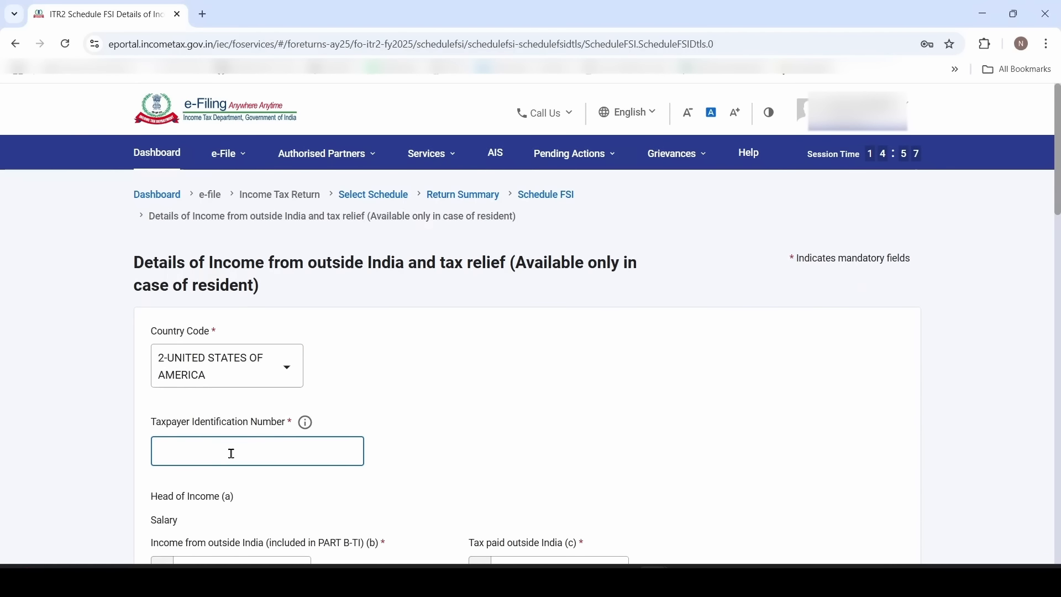
{"action": "mouse_move", "coordinate": [308, 425]}
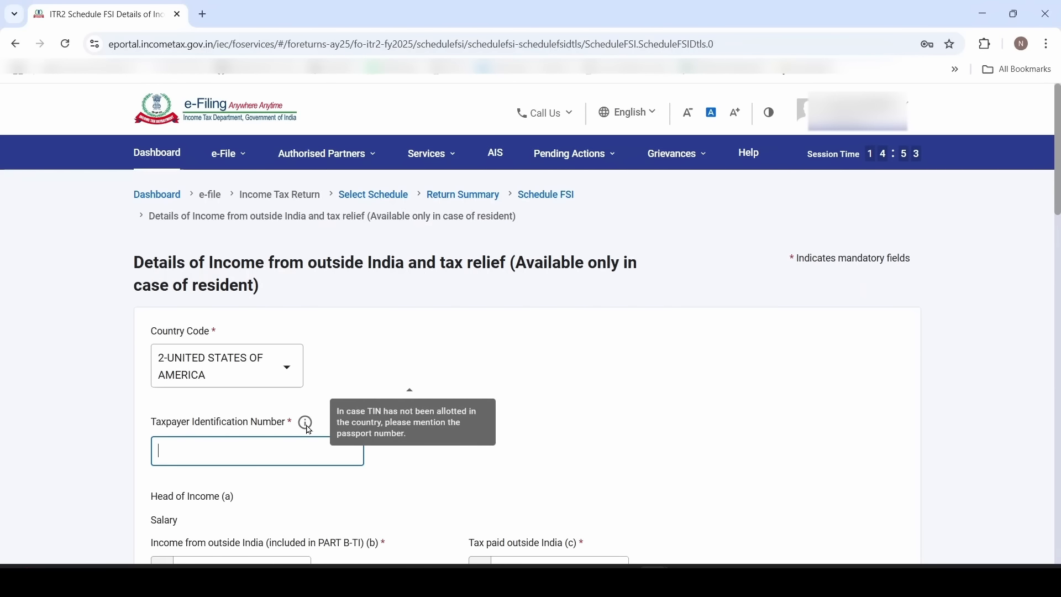
{"action": "left_click_drag", "start_coordinate": [374, 412], "coordinate": [440, 416]}
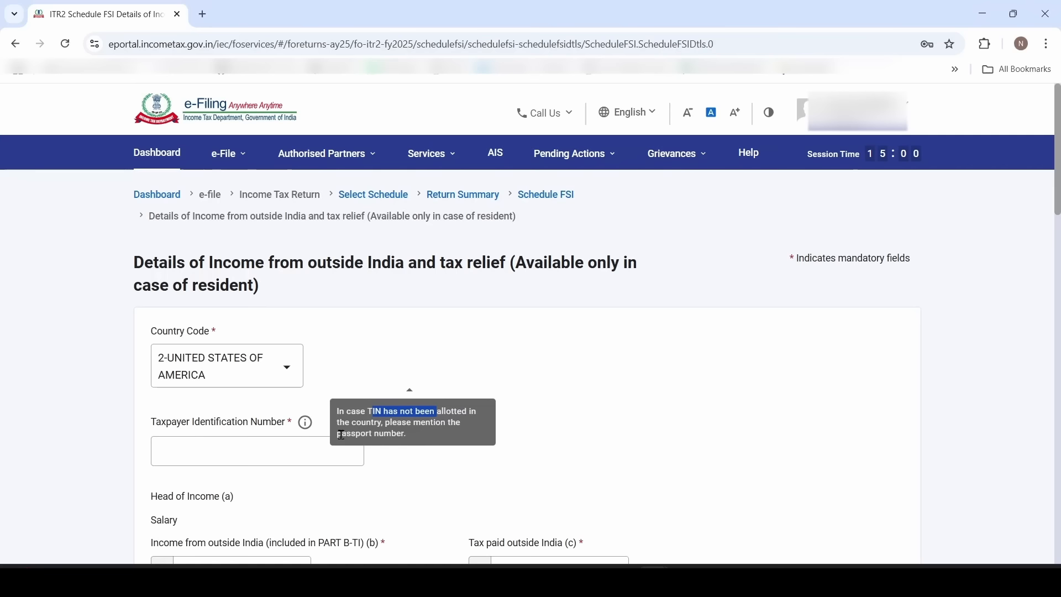
{"action": "left_click_drag", "start_coordinate": [342, 435], "coordinate": [424, 442]}
{"action": "left_click", "coordinate": [306, 451]}
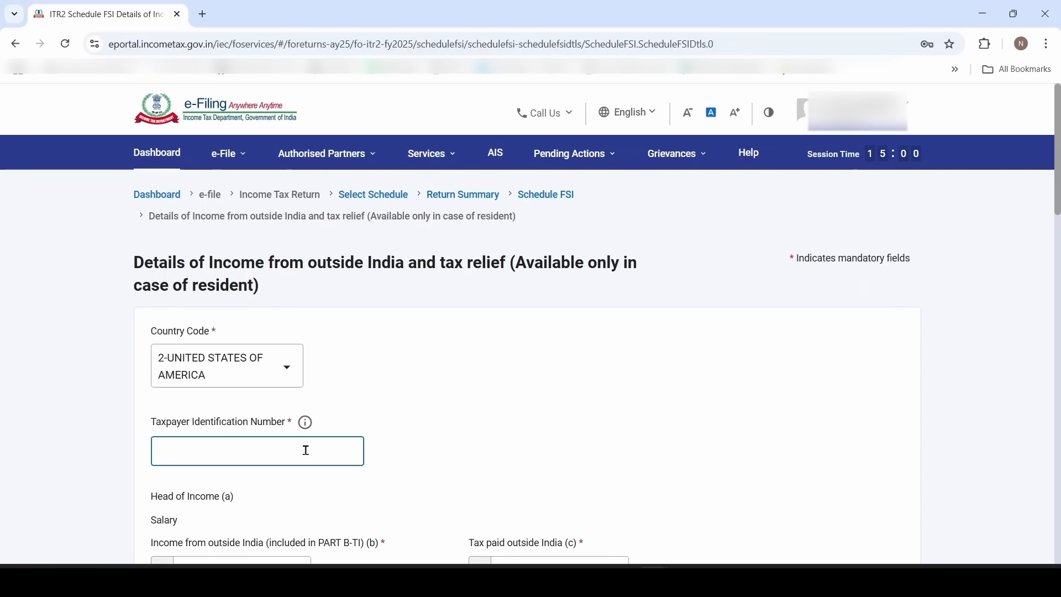
{"action": "type", "text": "A123"}
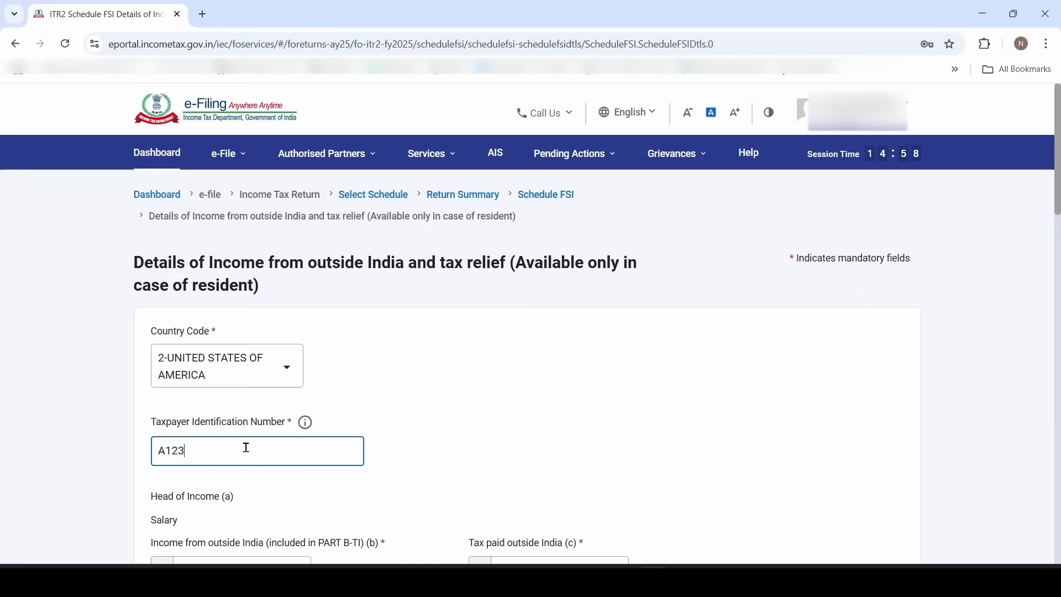
{"action": "type", "text": "4567"}
{"action": "scroll", "coordinate": [207, 514], "scroll_direction": "down", "scroll_amount": 4}
{"action": "scroll", "coordinate": [208, 514], "scroll_direction": "down", "scroll_amount": 10}
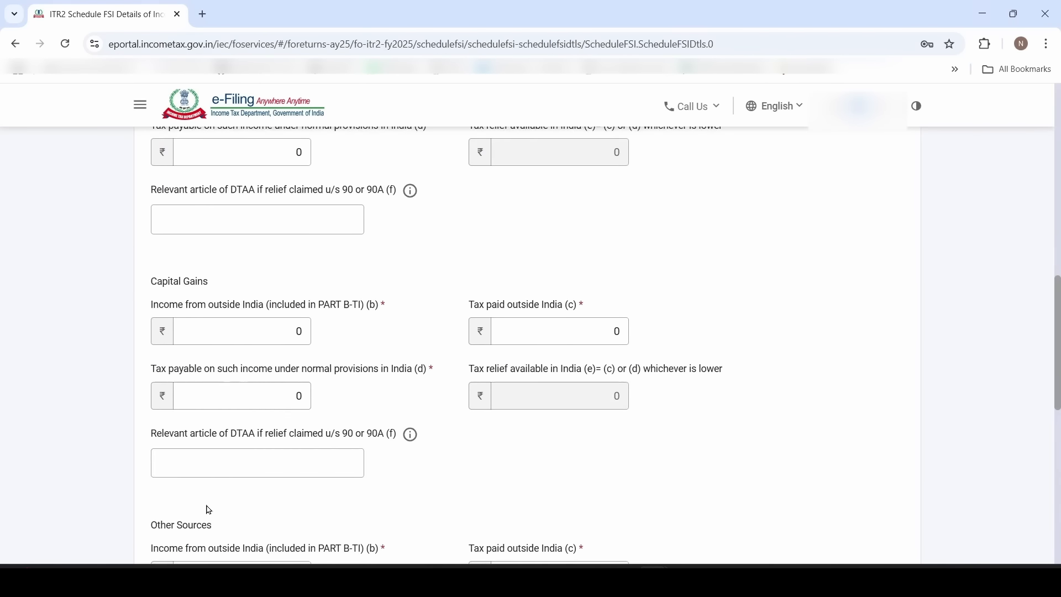
{"action": "scroll", "coordinate": [215, 430], "scroll_direction": "down", "scroll_amount": 2}
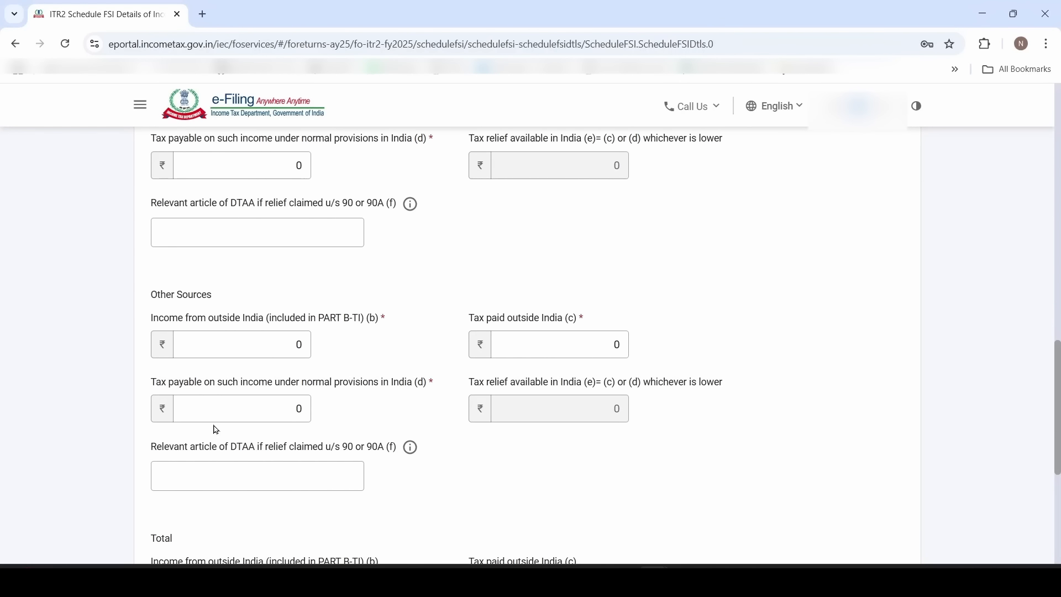
{"action": "left_click_drag", "start_coordinate": [153, 298], "coordinate": [237, 297]}
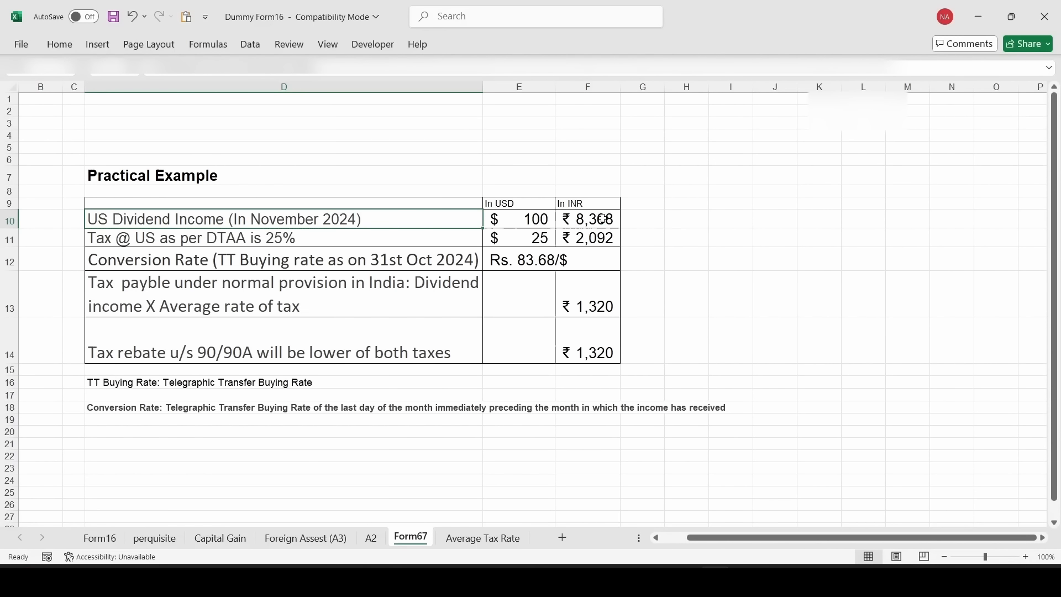
{"action": "key", "text": "Down"}
{"action": "key", "text": "Down"}
{"action": "key", "text": "Down"}
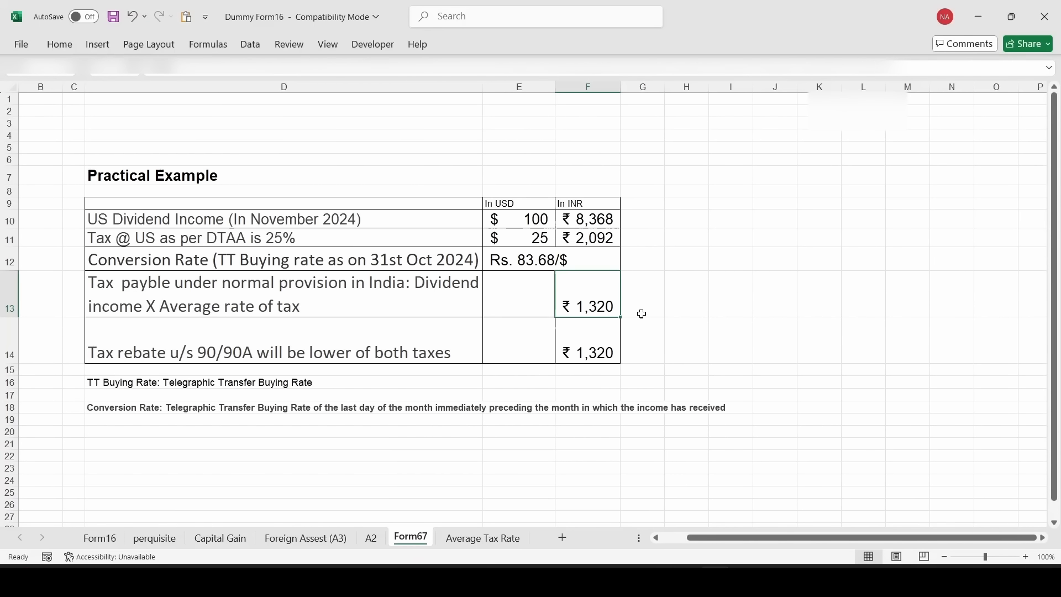
{"action": "key", "text": "alt+Tab"}
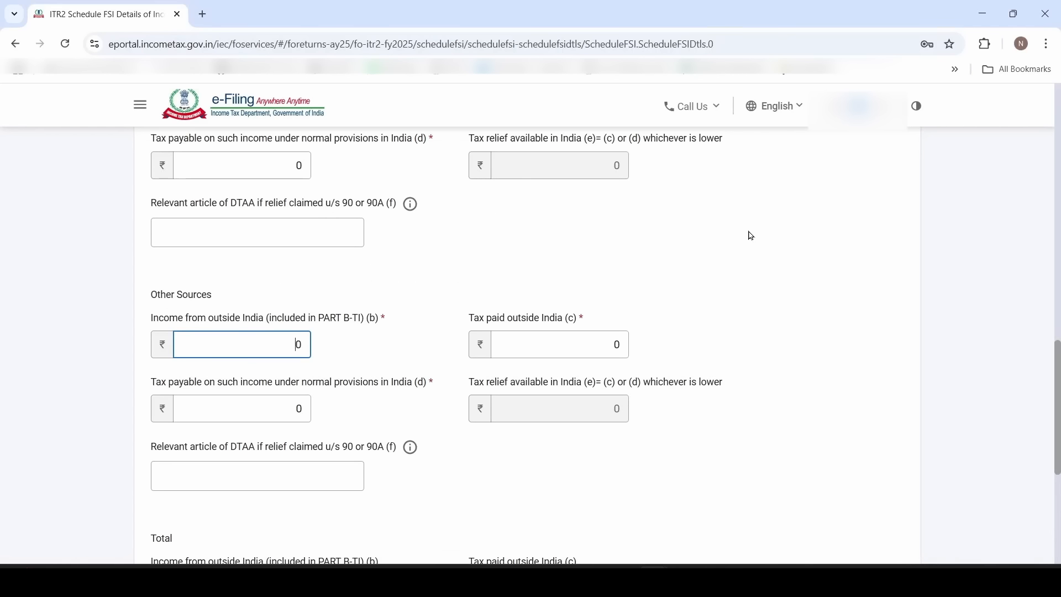
Enter Other Sources foreign income of 8368 and US tax paid of 2092
{"action": "left_click_drag", "start_coordinate": [290, 345], "coordinate": [334, 352]}
{"action": "type", "text": "8368"}
{"action": "key", "text": "alt+Tab"}
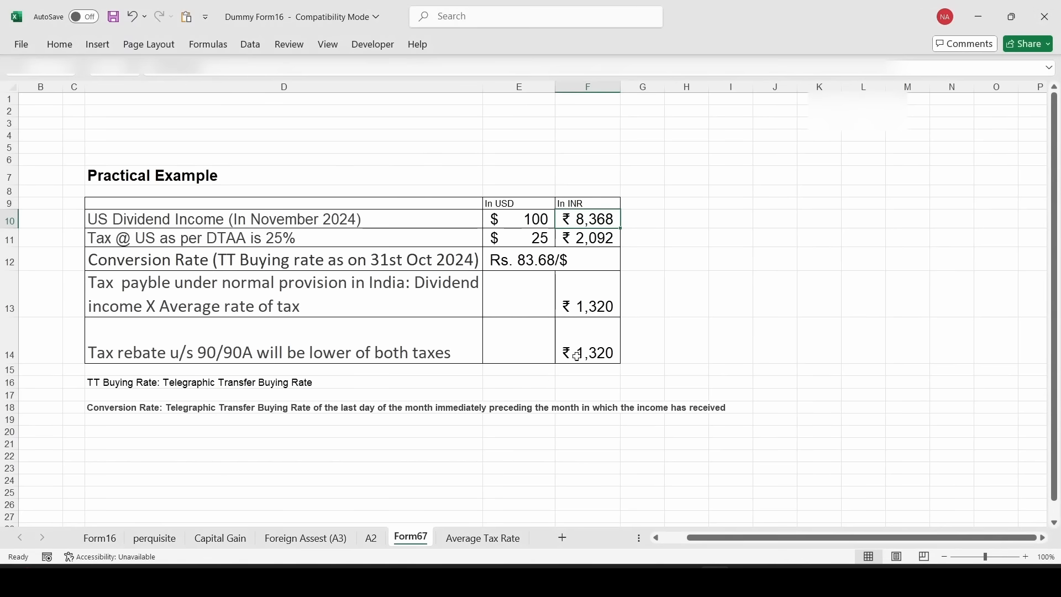
{"action": "left_click", "coordinate": [594, 238]}
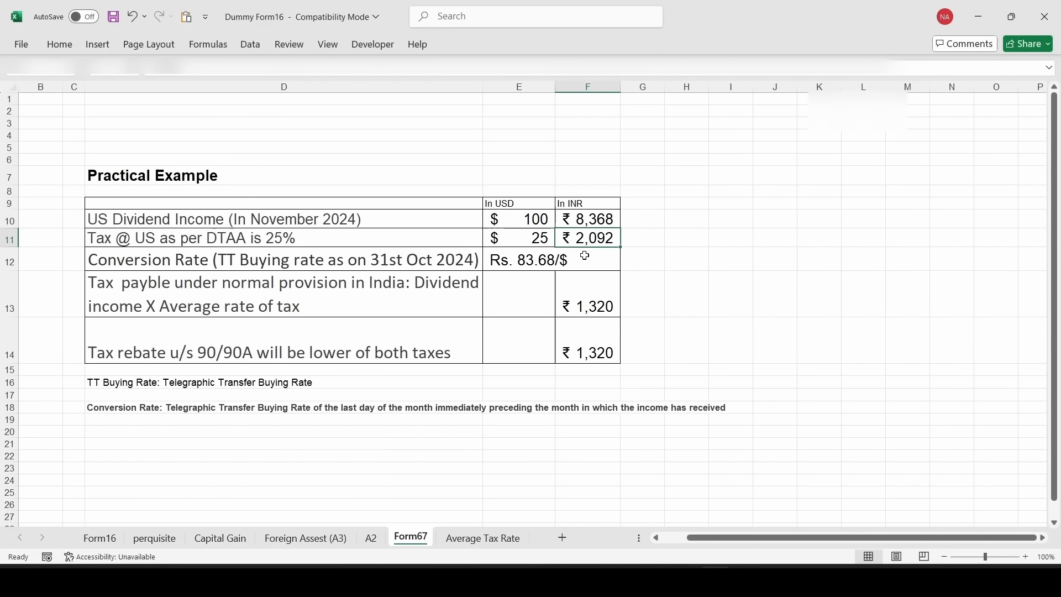
{"action": "key", "text": "alt+Tab"}
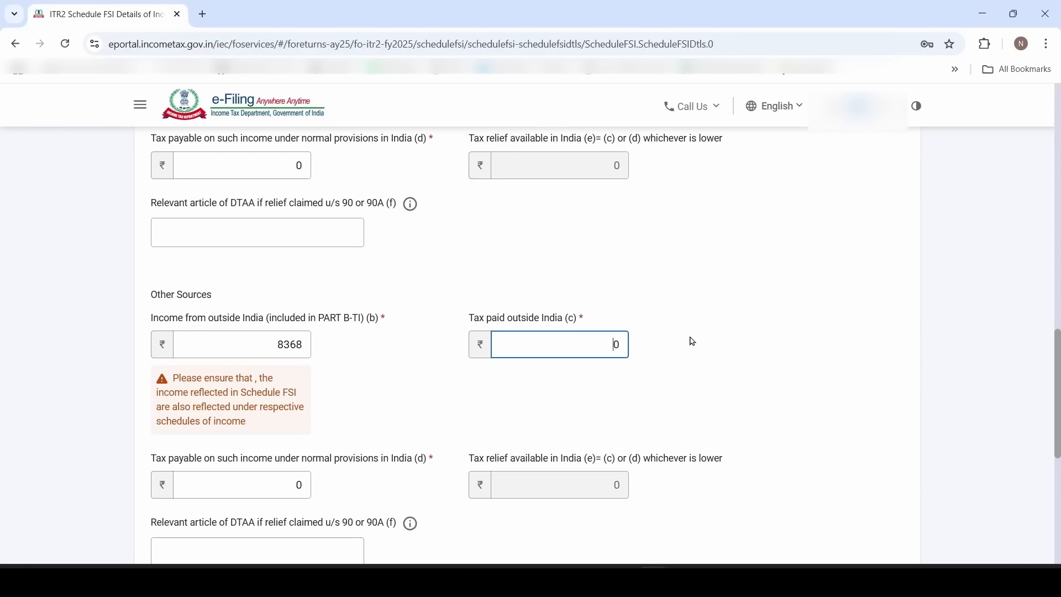
{"action": "type", "text": "2092"}
{"action": "key", "text": "Delete"}
{"action": "left_click", "coordinate": [515, 376]}
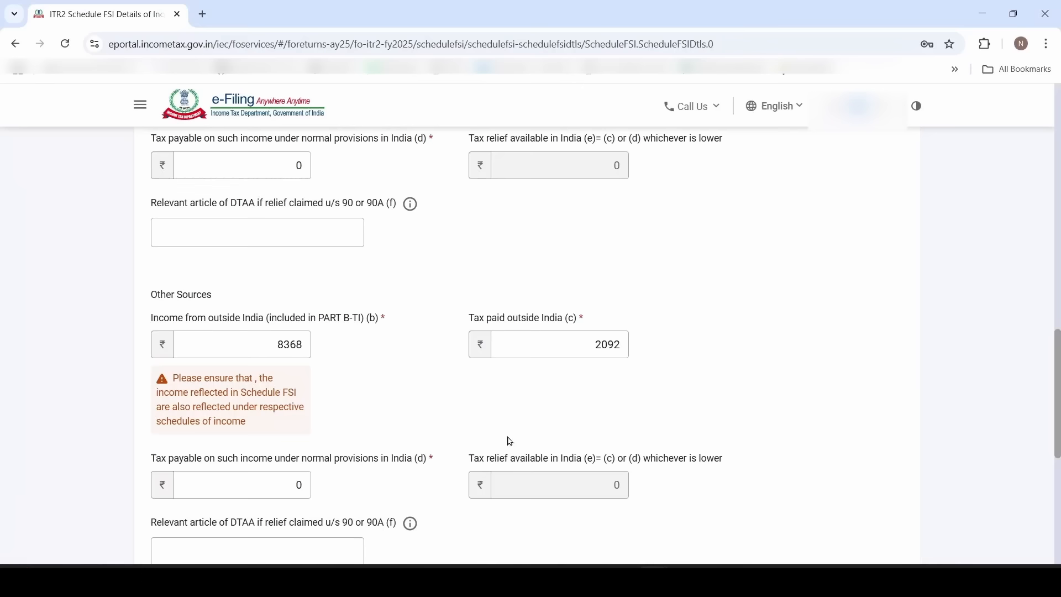
Set Indian tax payable to 1320 and DTAA article 10, then save the entry
{"action": "left_click", "coordinate": [278, 484]}
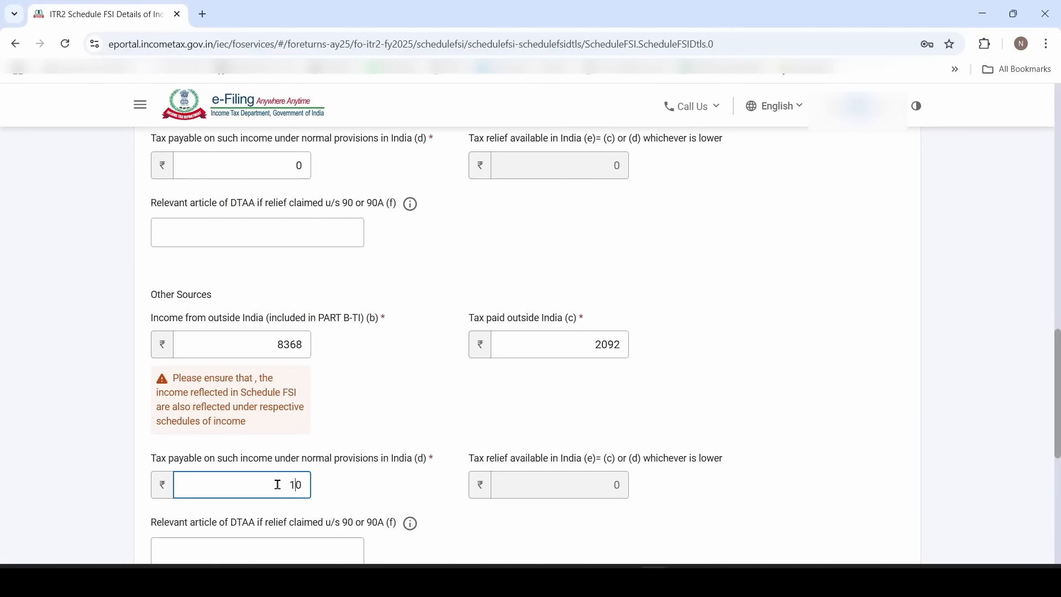
{"action": "left_click", "coordinate": [400, 486]}
{"action": "scroll", "coordinate": [406, 470], "scroll_direction": "down", "scroll_amount": 2}
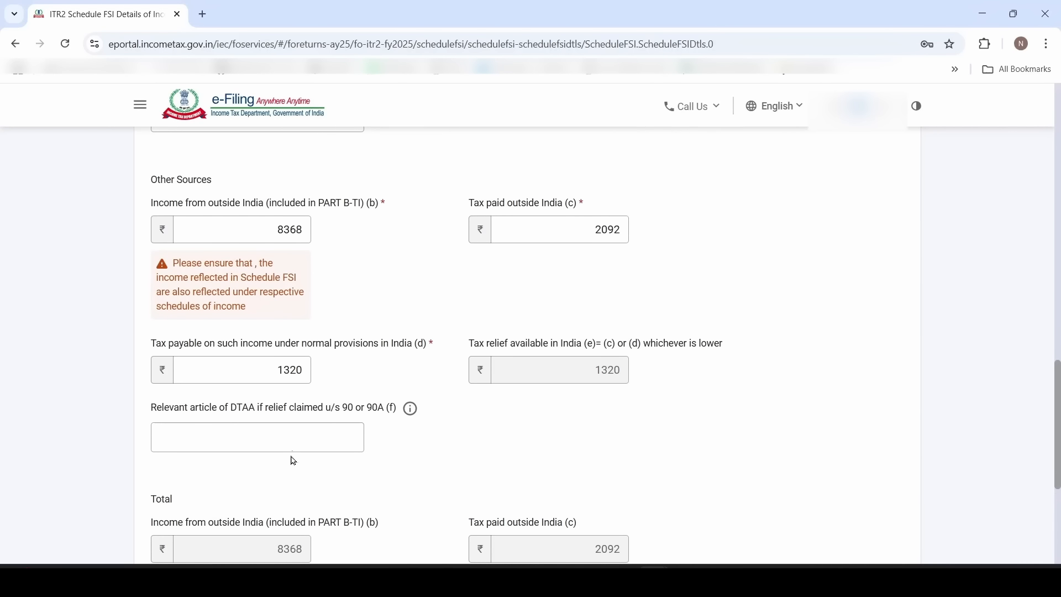
{"action": "left_click", "coordinate": [291, 438]}
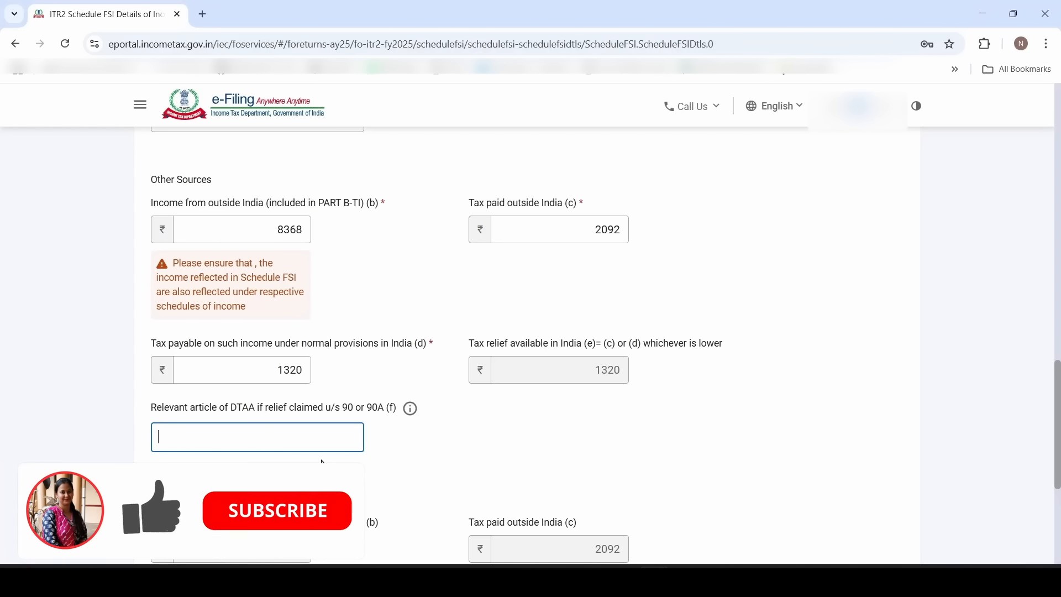
{"action": "type", "text": "10"}
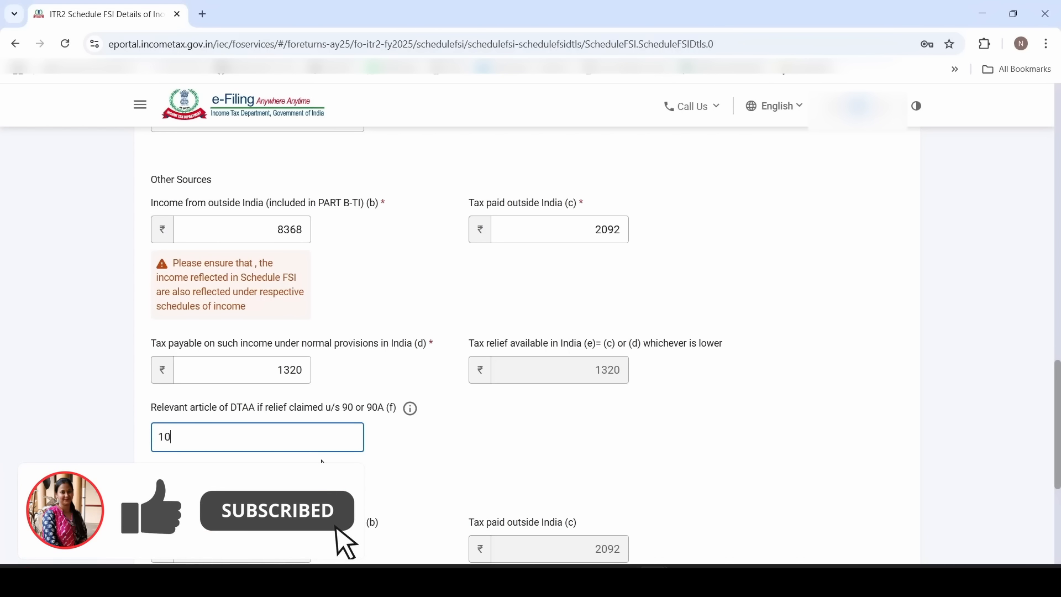
{"action": "left_click", "coordinate": [446, 448]}
{"action": "scroll", "coordinate": [445, 447], "scroll_direction": "down", "scroll_amount": 4}
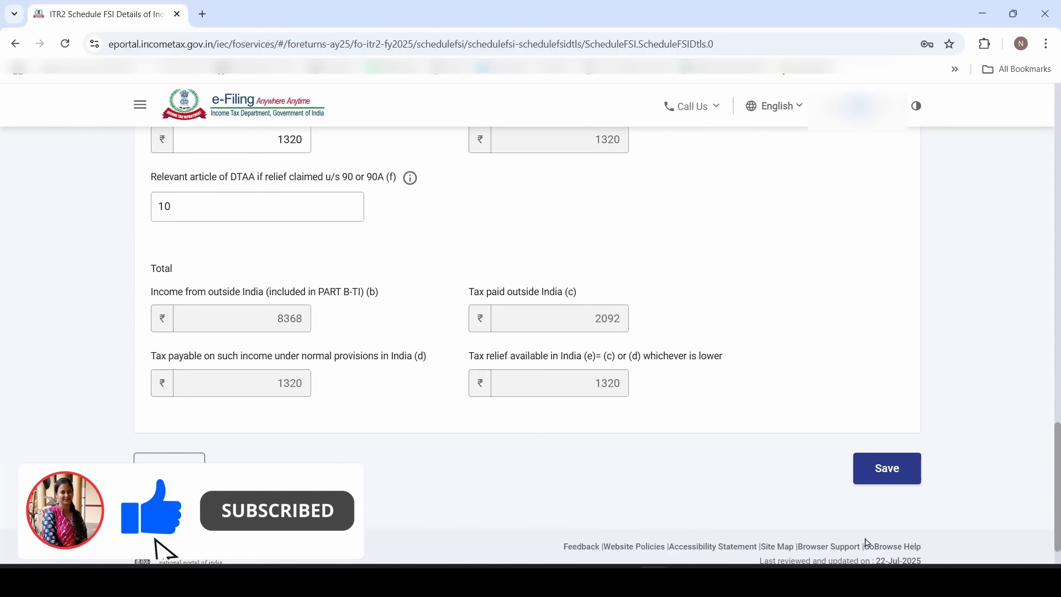
{"action": "left_click", "coordinate": [897, 481]}
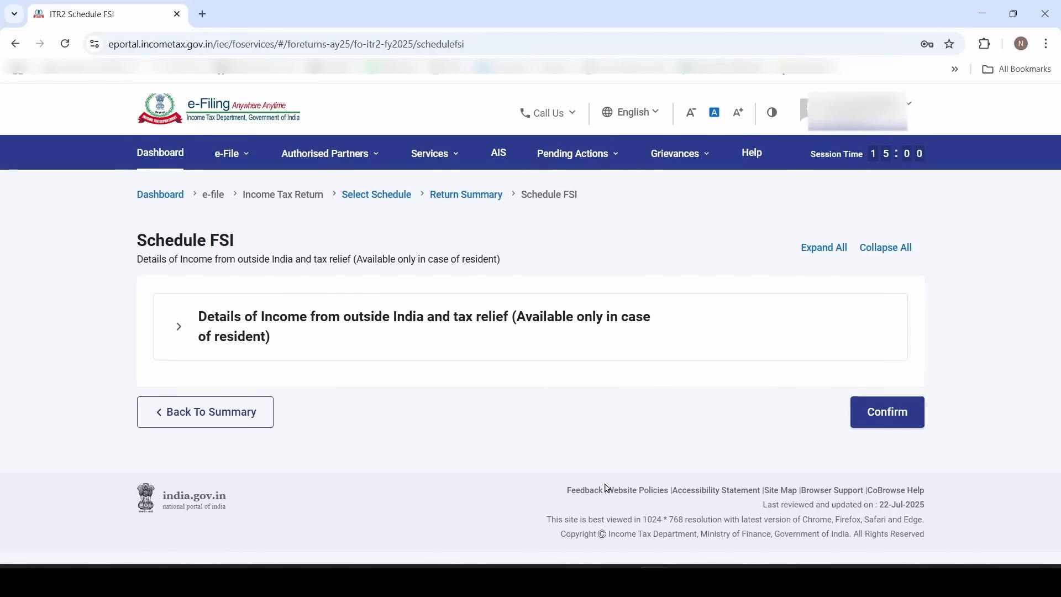
Confirm Schedule FSI, then claim Schedule TR relief under section 90 with the refund question answered No
{"action": "left_click", "coordinate": [889, 413]}
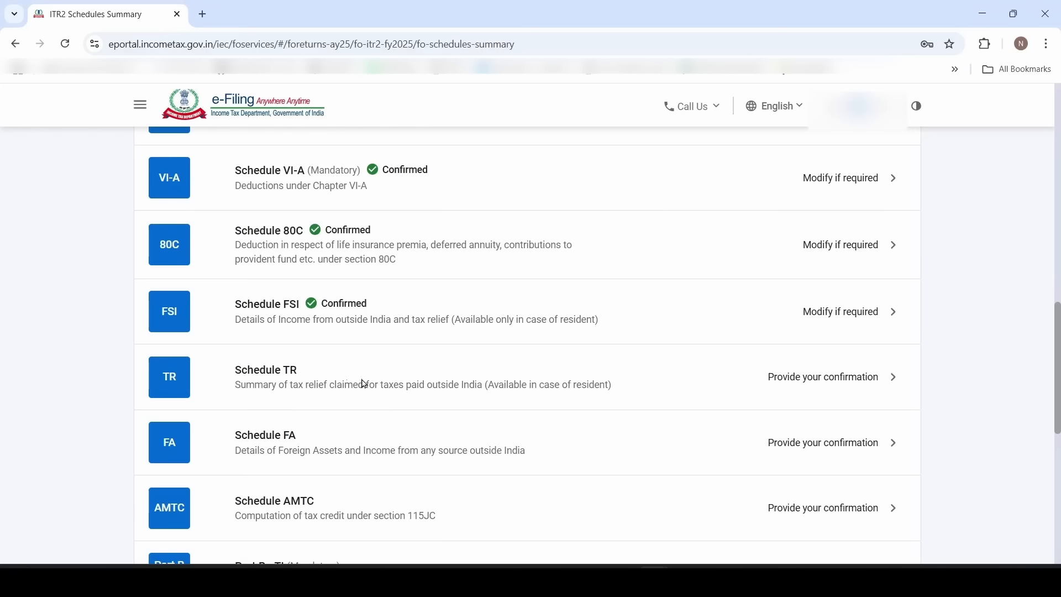
{"action": "left_click", "coordinate": [313, 384]}
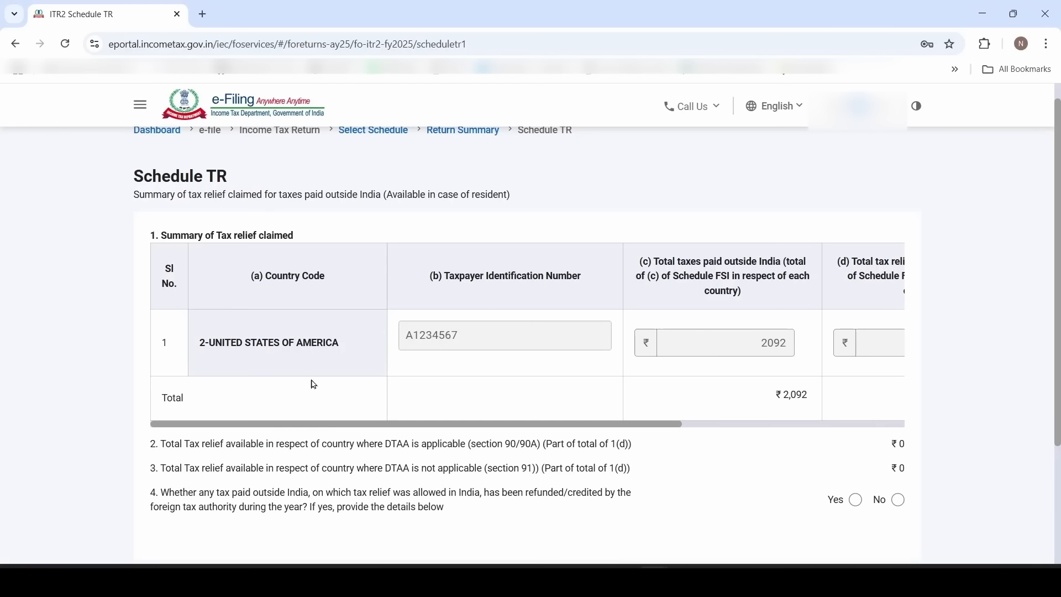
{"action": "left_click_drag", "start_coordinate": [359, 424], "coordinate": [774, 433]}
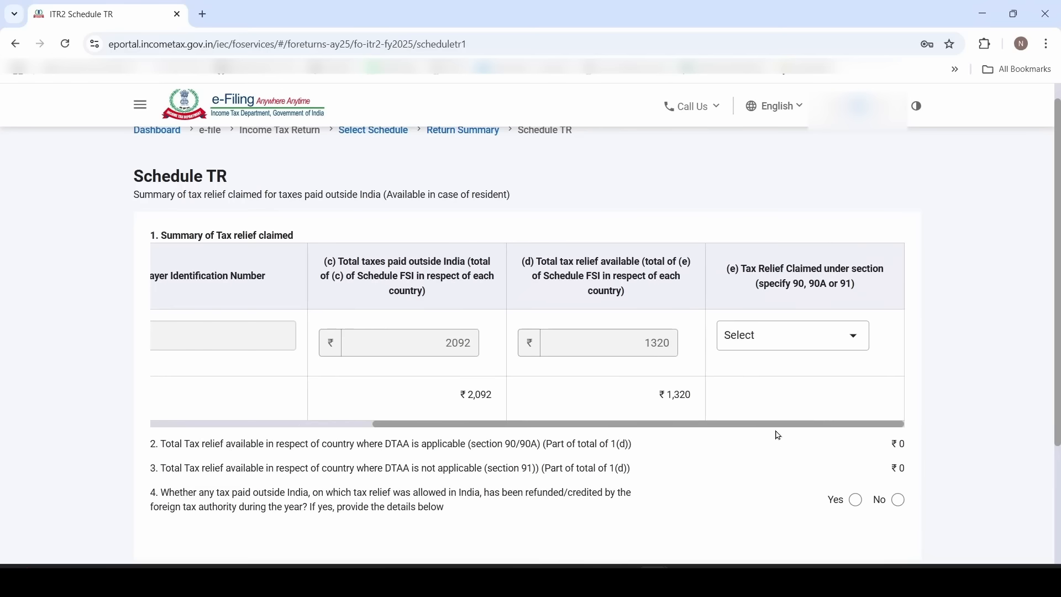
{"action": "left_click", "coordinate": [819, 344]}
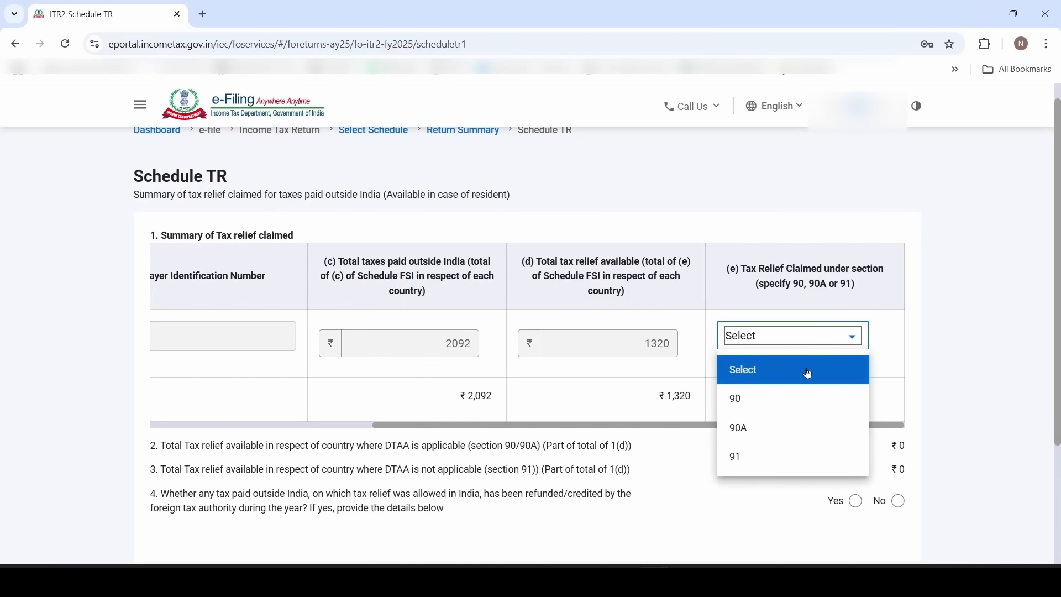
{"action": "left_click", "coordinate": [792, 405]}
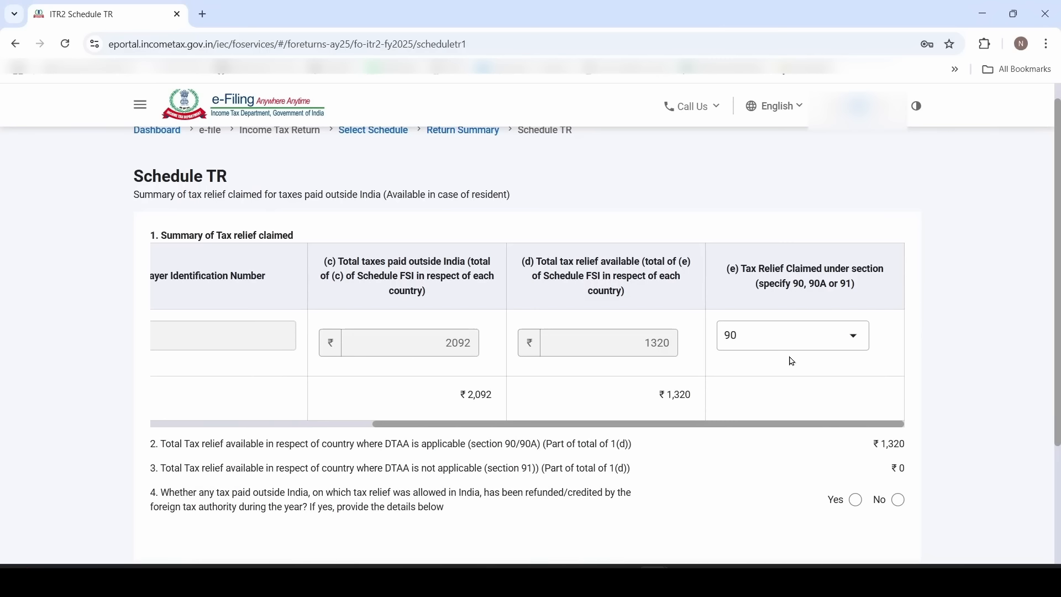
{"action": "scroll", "coordinate": [779, 384], "scroll_direction": "down", "scroll_amount": 2}
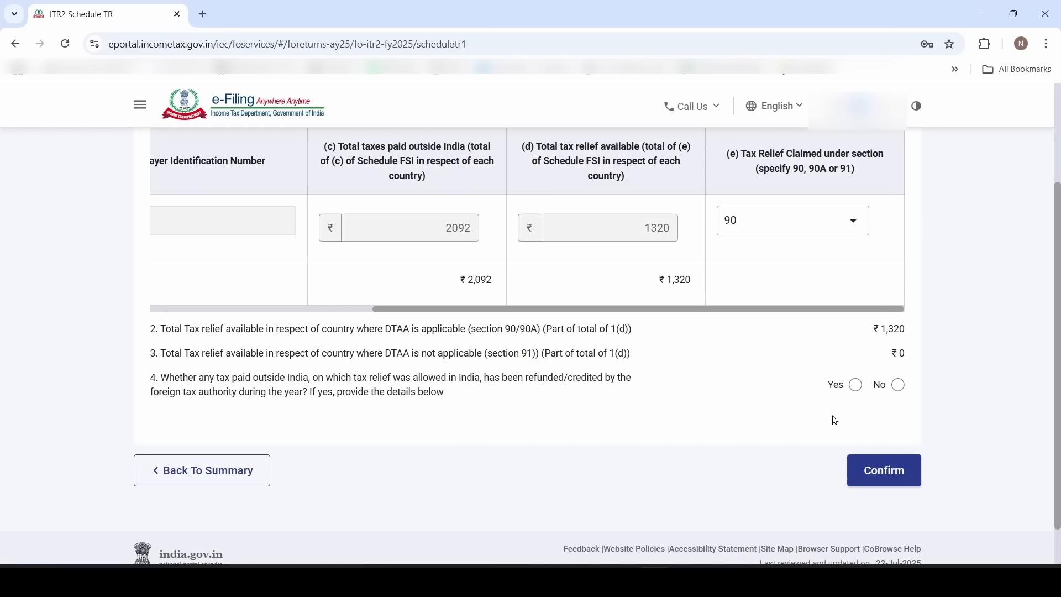
{"action": "left_click", "coordinate": [899, 386]}
Confirm Schedule TR, then add a new A3 foreign equity and debt entry in Schedule FA
{"action": "left_click", "coordinate": [901, 478]}
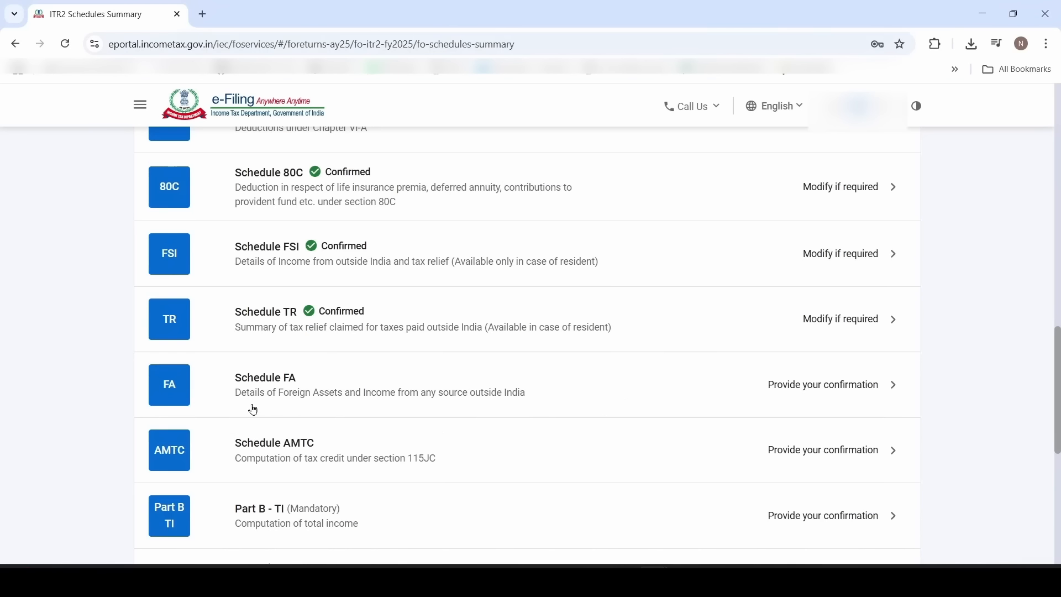
{"action": "left_click", "coordinate": [283, 394]}
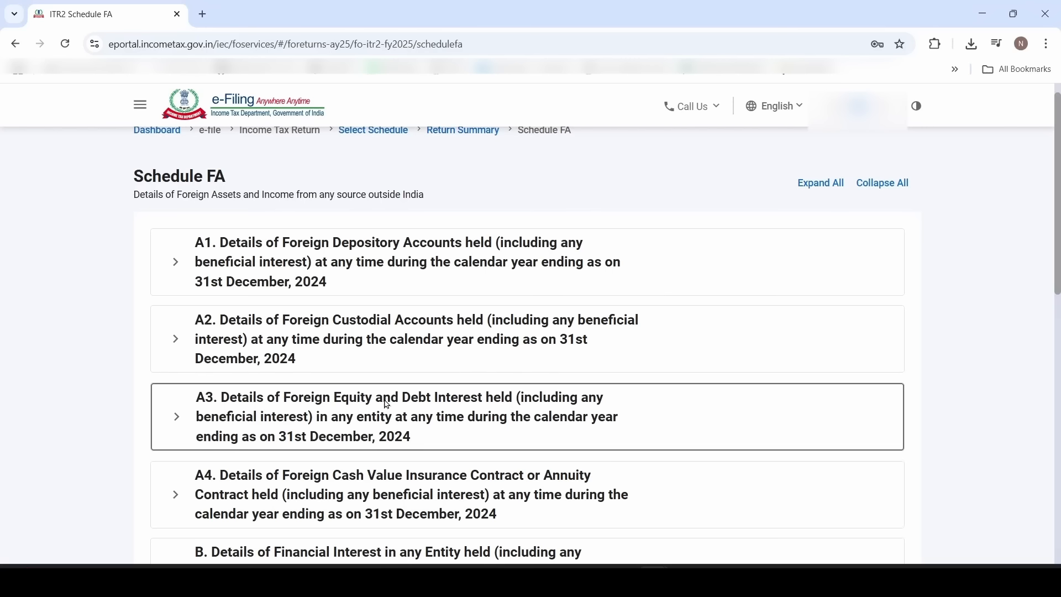
{"action": "left_click", "coordinate": [215, 416]}
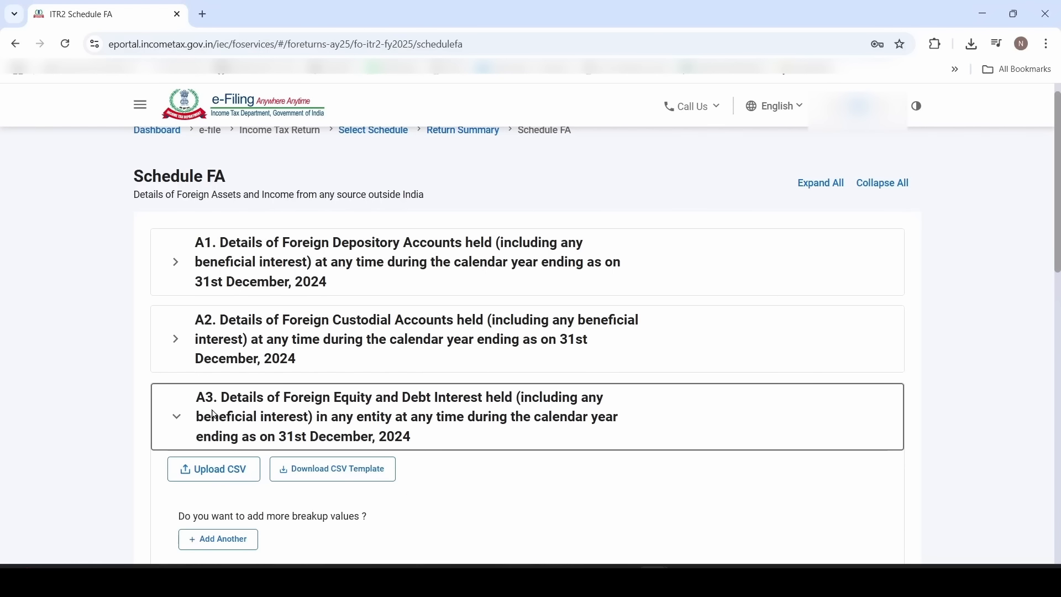
{"action": "scroll", "coordinate": [215, 415], "scroll_direction": "down", "scroll_amount": 2}
{"action": "left_click", "coordinate": [230, 429]}
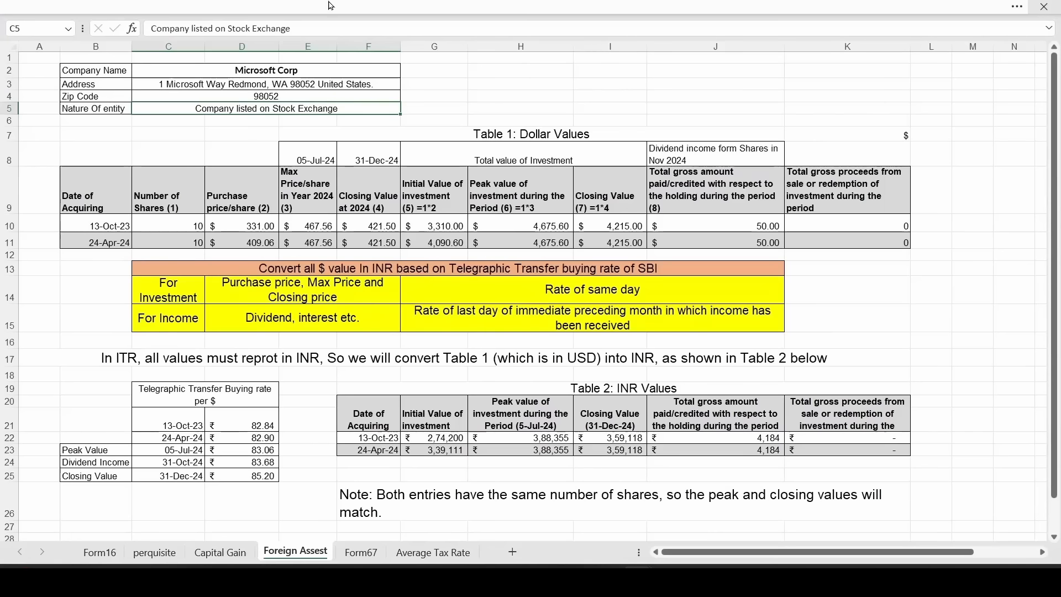
{"action": "left_click", "coordinate": [252, 74]}
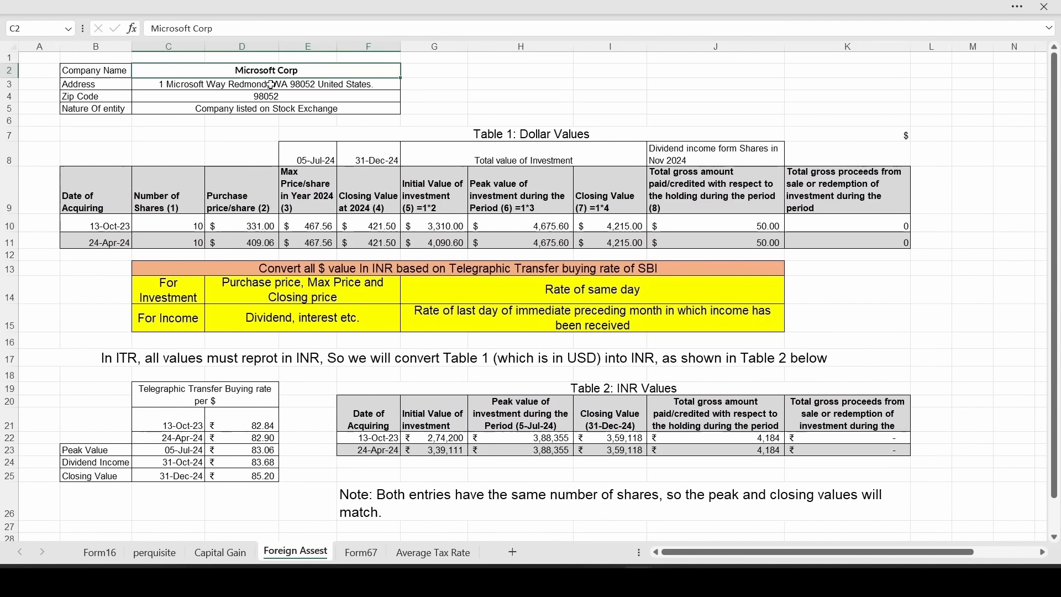
{"action": "left_click", "coordinate": [252, 87]}
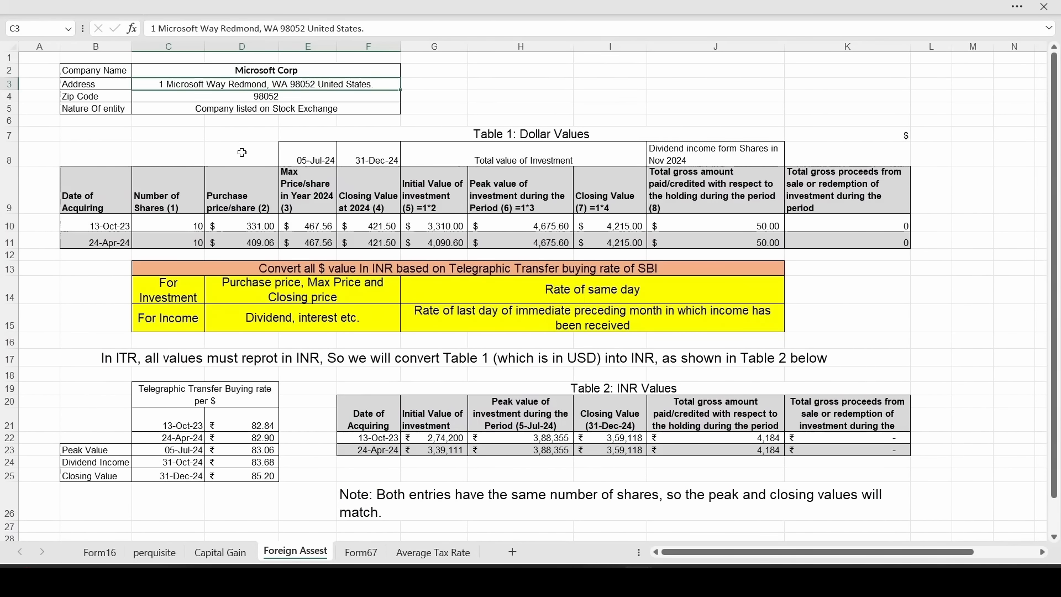
{"action": "left_click", "coordinate": [259, 98]}
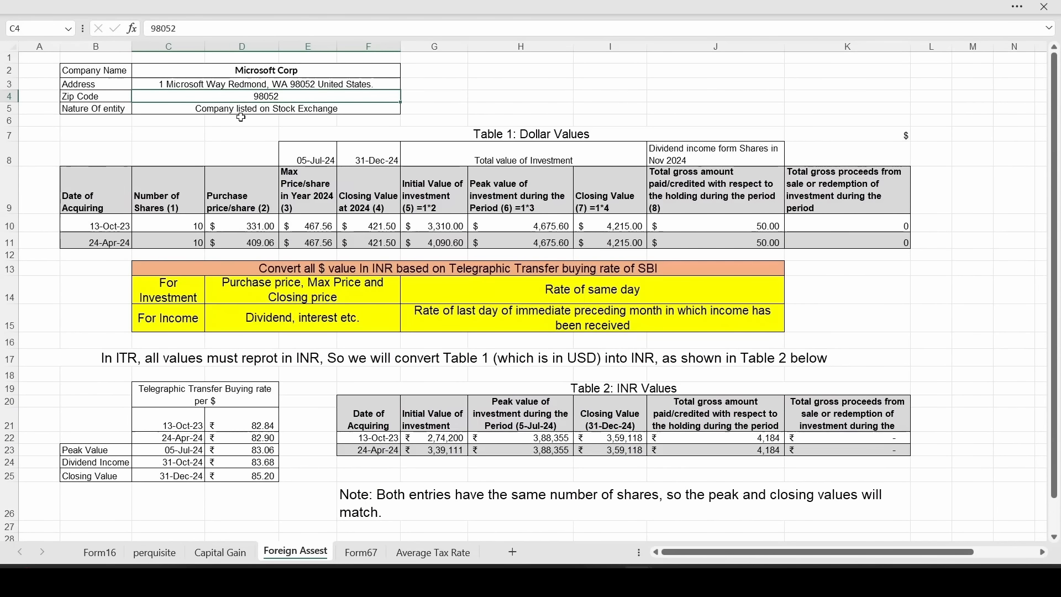
{"action": "left_click", "coordinate": [242, 109]}
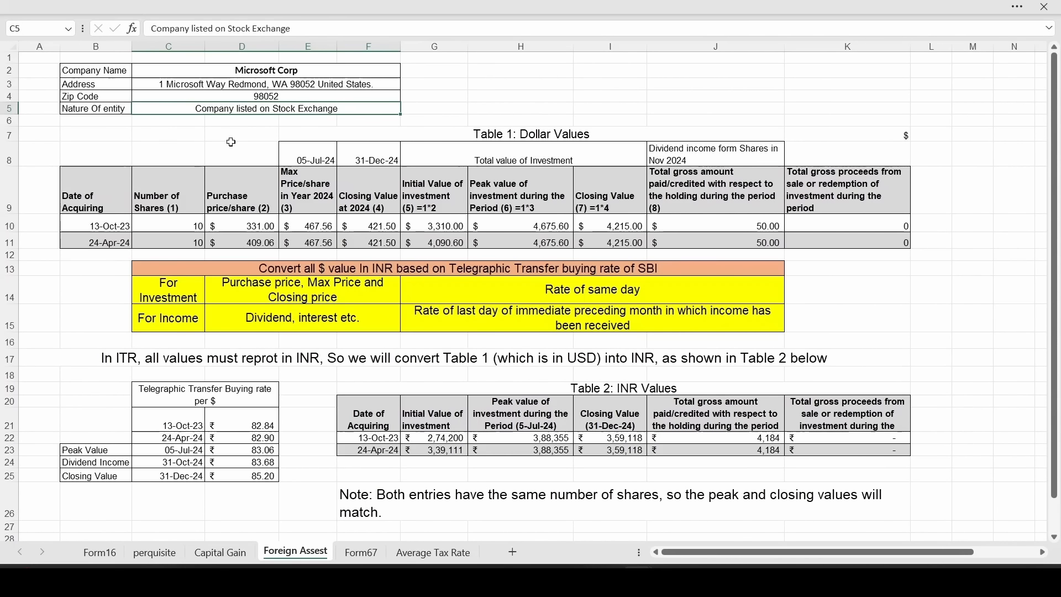
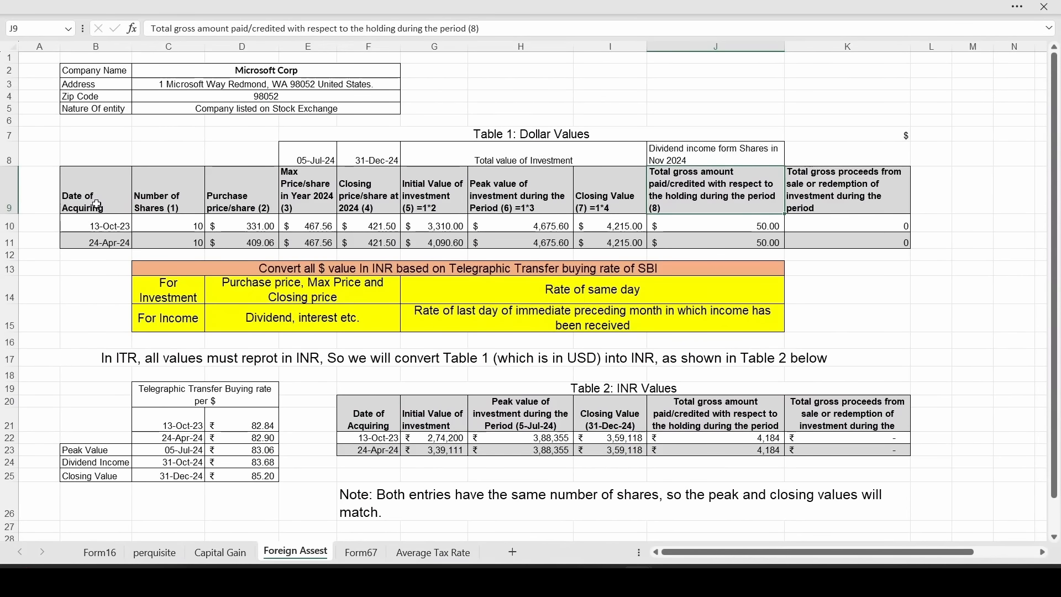
Check both purchases' acquisition dates, share counts and the 31-Dec-24 closing-value date in the workbook
{"action": "left_click", "coordinate": [97, 204]}
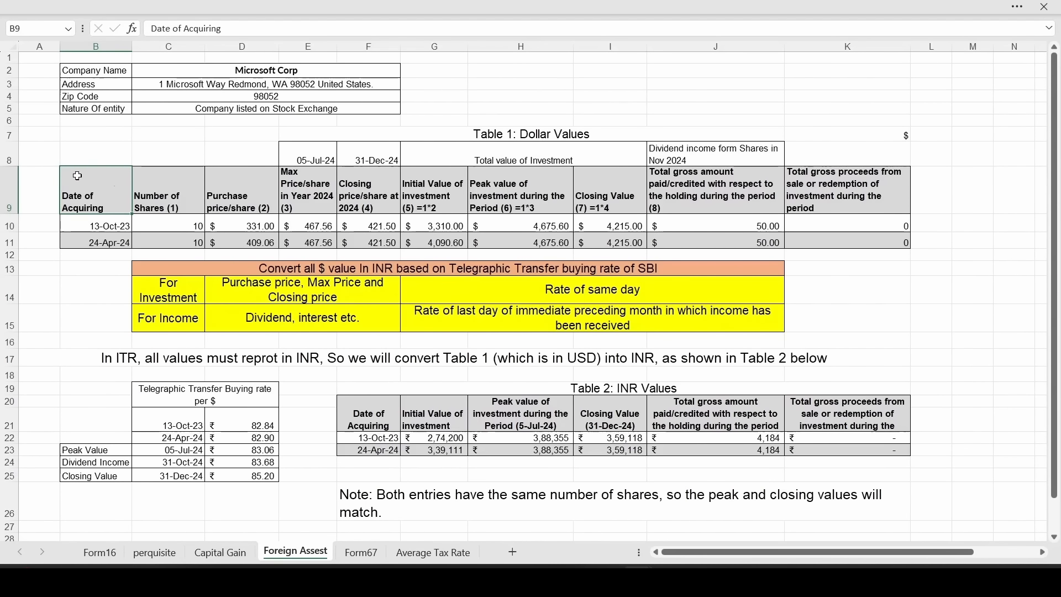
{"action": "left_click", "coordinate": [168, 226]}
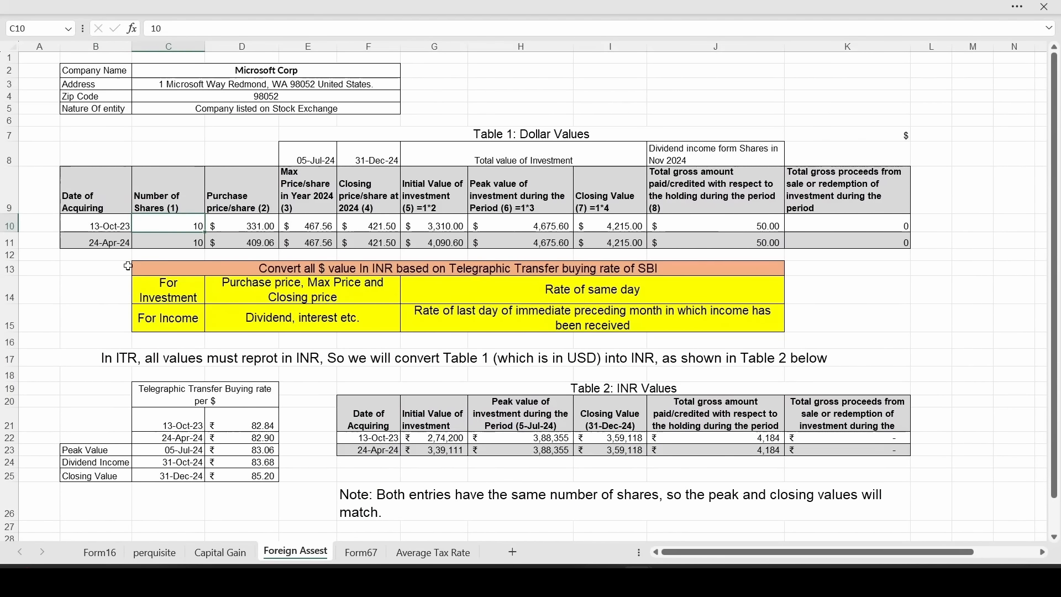
{"action": "left_click", "coordinate": [101, 227]}
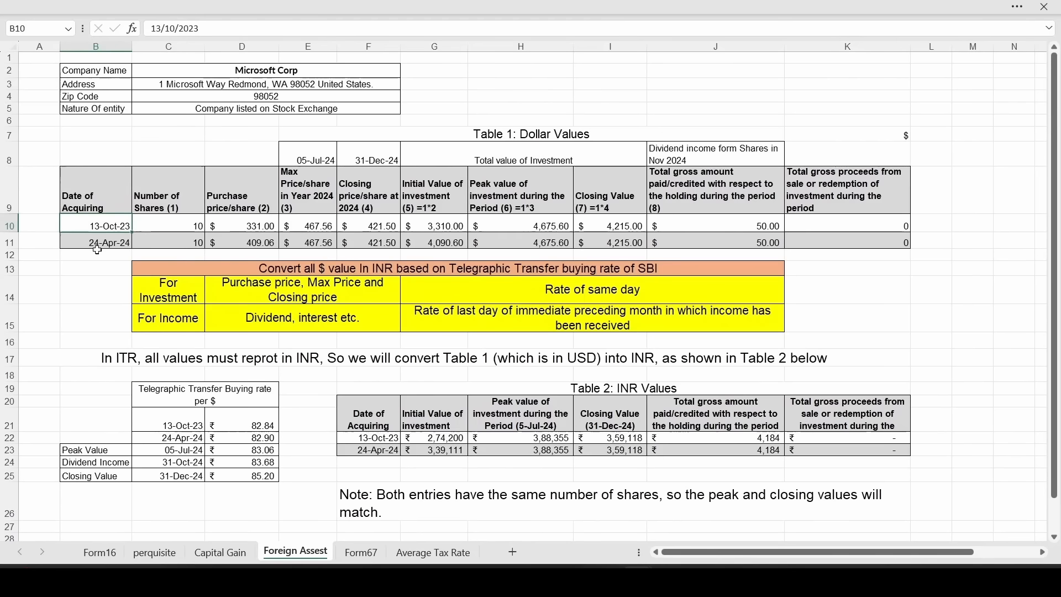
{"action": "left_click", "coordinate": [168, 243]}
{"action": "key", "text": "Left"}
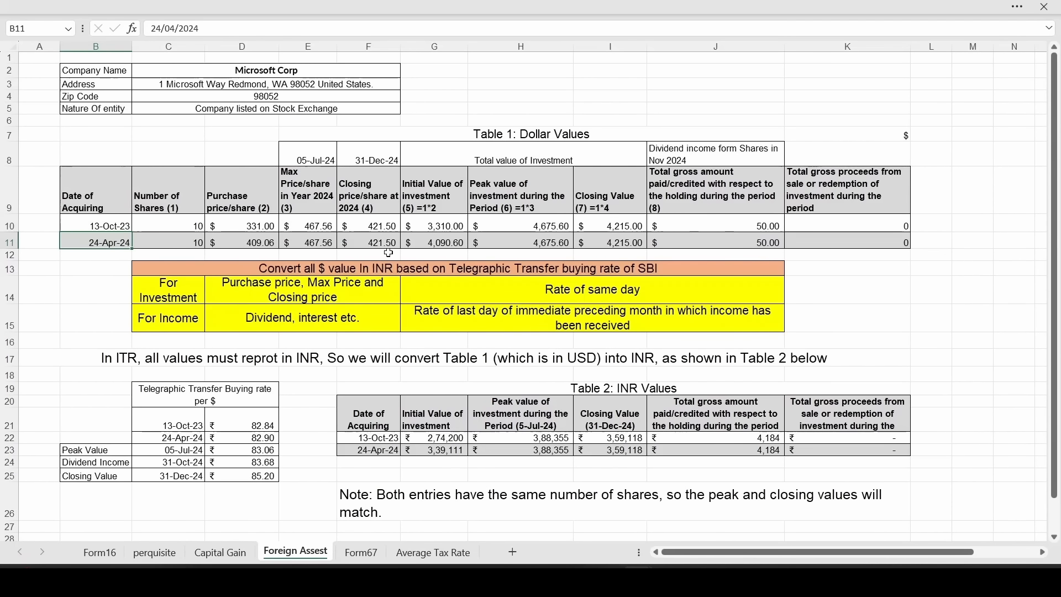
{"action": "left_click", "coordinate": [375, 159]}
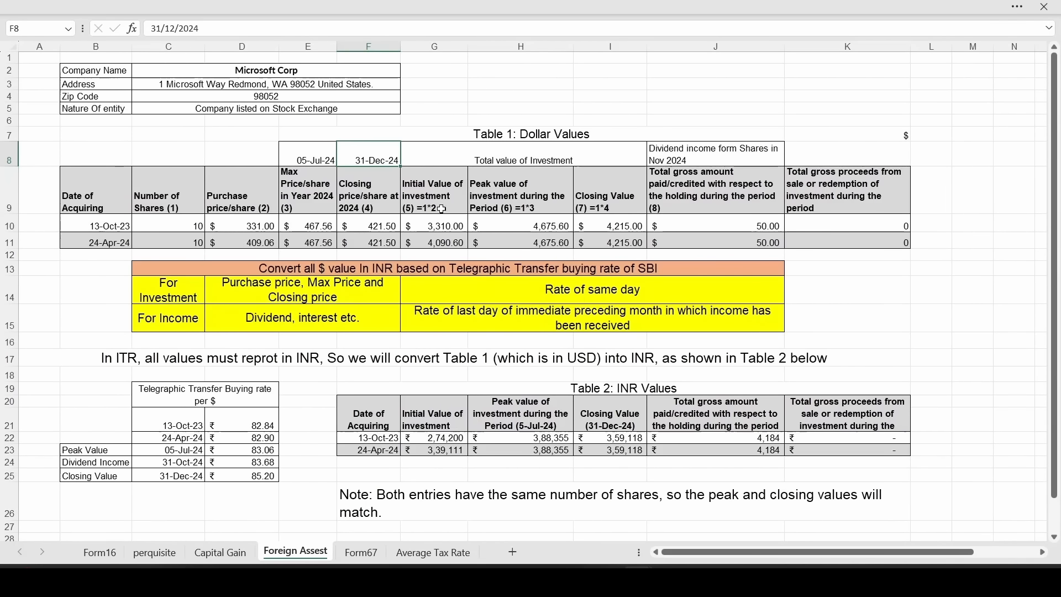
Review the first purchase's dollar initial, peak and closing formulas, the 50.00 dividends and zero sale proceeds
{"action": "double_click", "coordinate": [441, 226]}
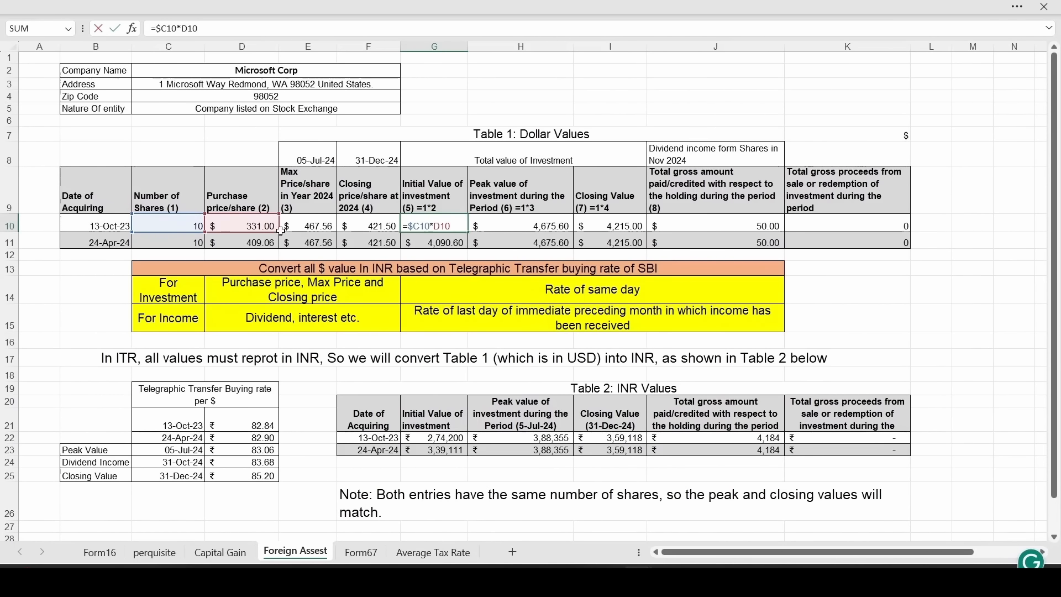
{"action": "double_click", "coordinate": [525, 227]}
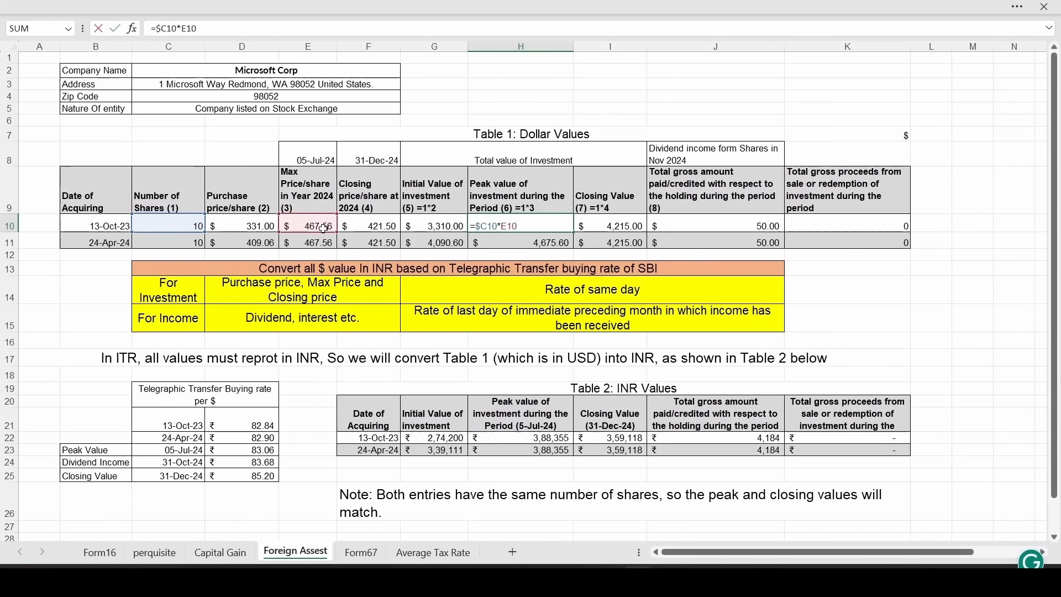
{"action": "key", "text": "ctrl+Return"}
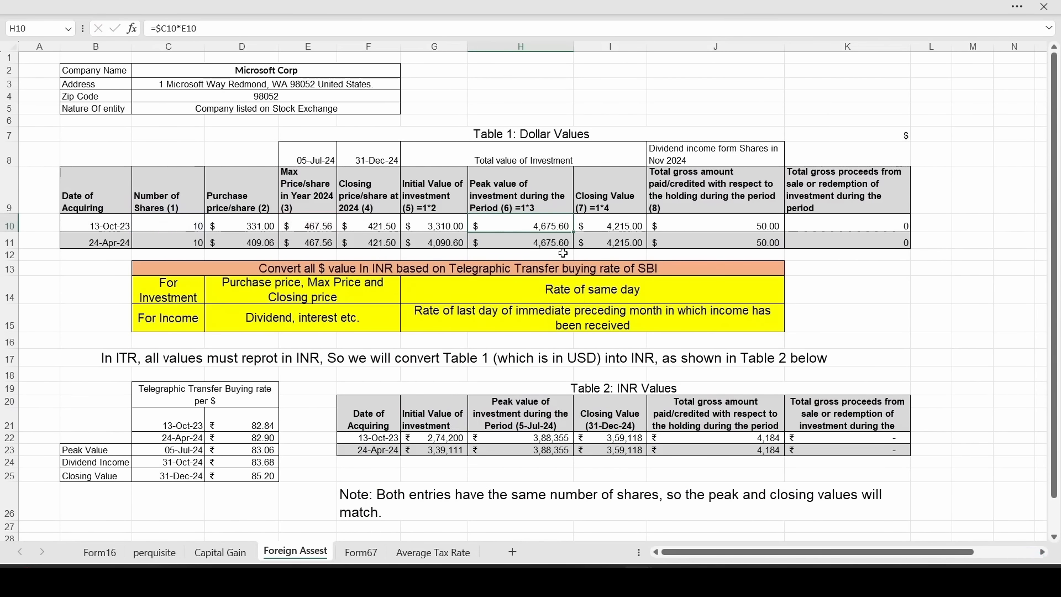
{"action": "double_click", "coordinate": [632, 225]}
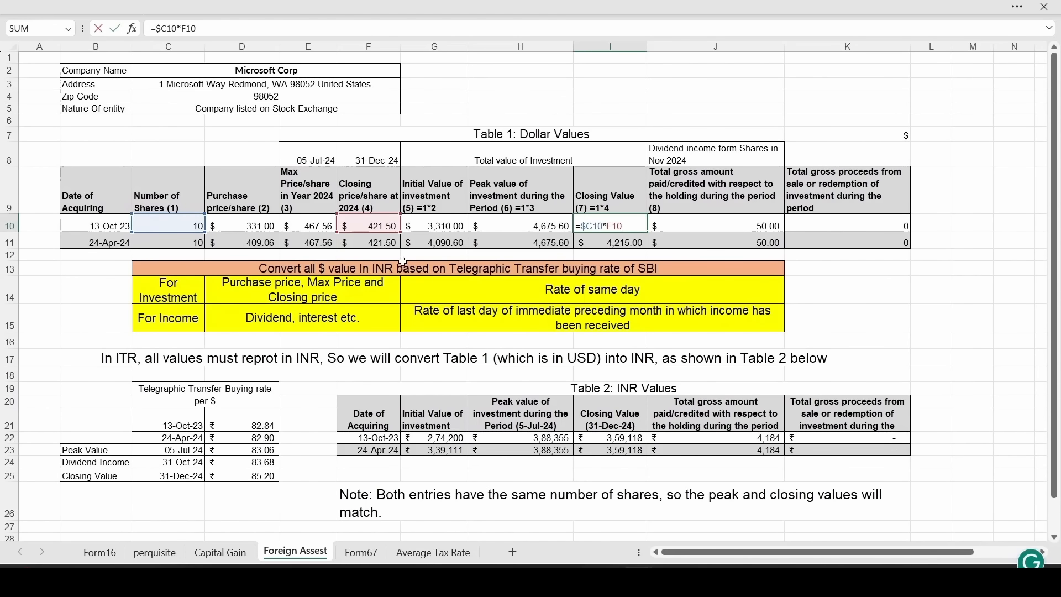
{"action": "key", "text": "ctrl+Return"}
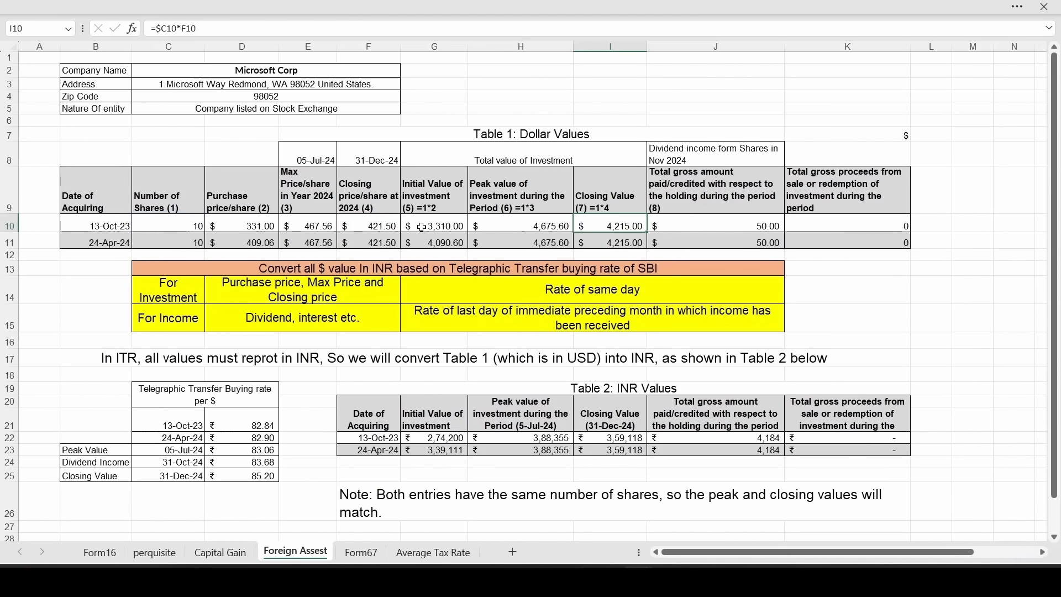
{"action": "left_click", "coordinate": [718, 221]}
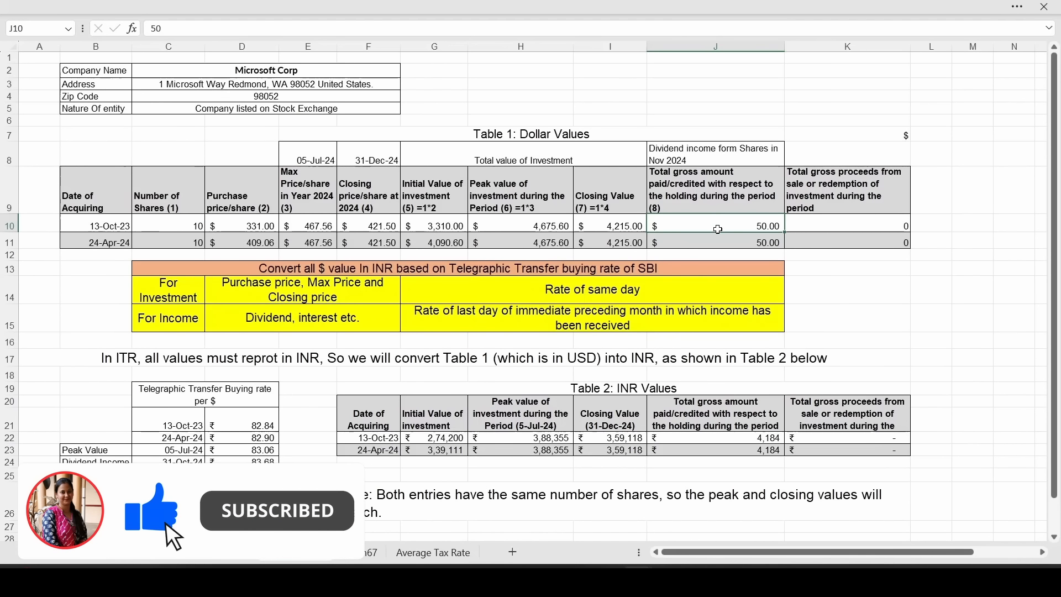
{"action": "left_click_drag", "start_coordinate": [718, 222], "coordinate": [718, 244]}
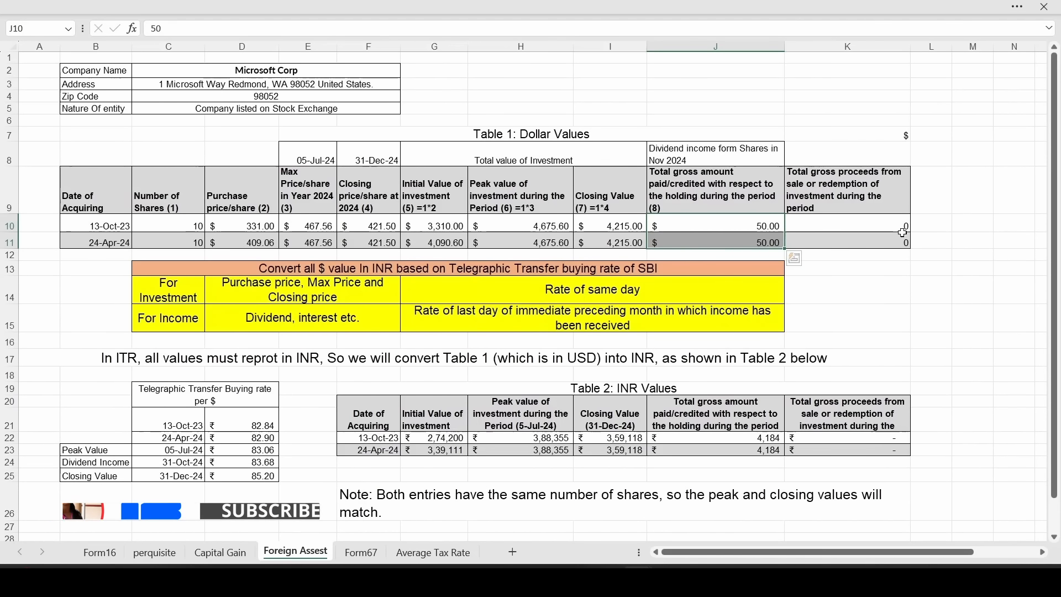
{"action": "left_click", "coordinate": [862, 208]}
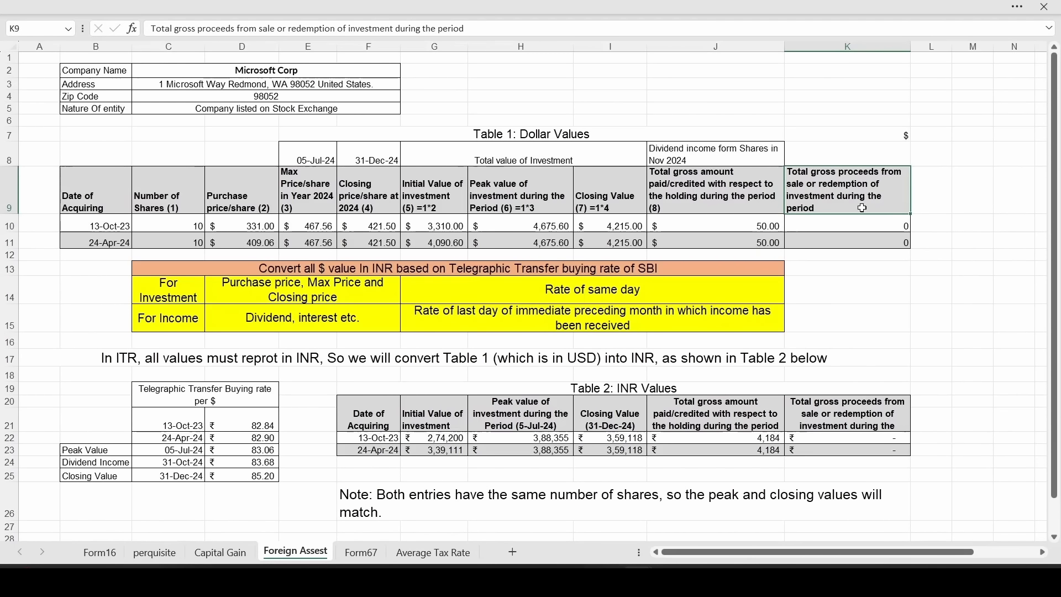
{"action": "left_click", "coordinate": [851, 228]}
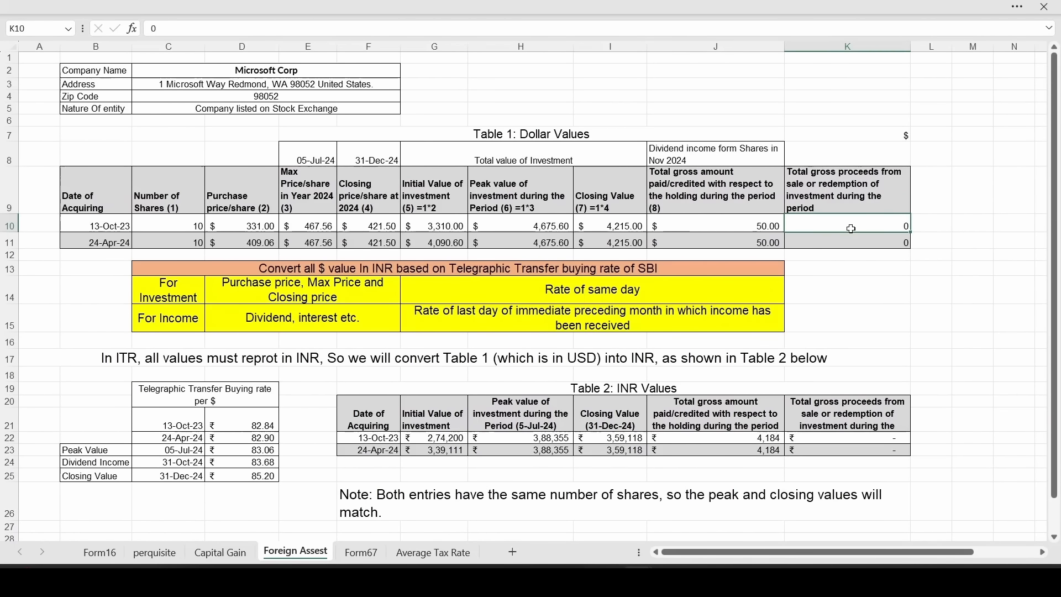
Read Table 1's dollar-to-INR rules: same-day rate for investments, preceding-month rate for income
{"action": "left_click", "coordinate": [479, 133]}
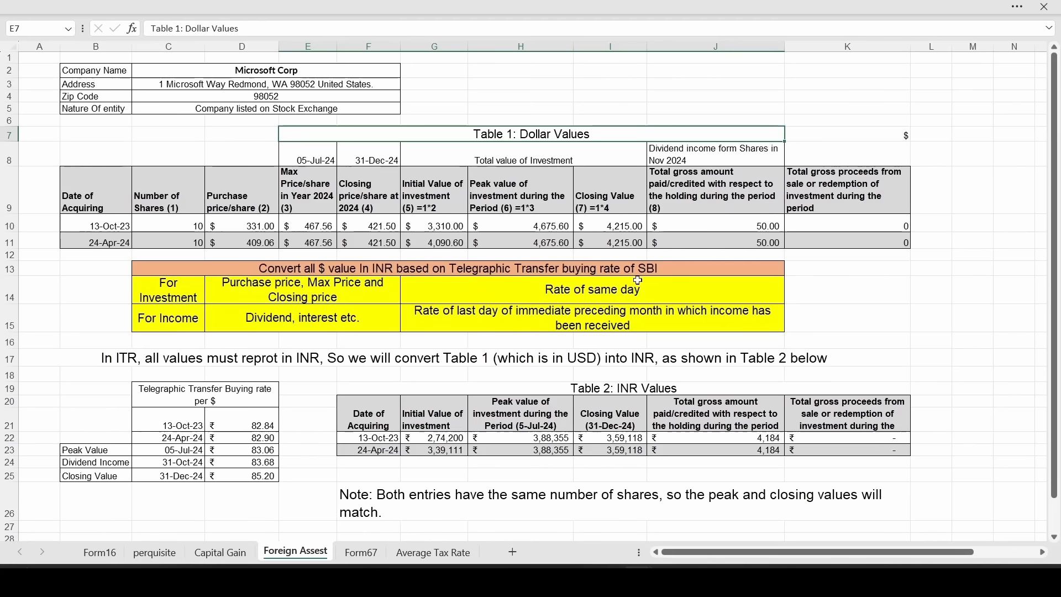
{"action": "left_click", "coordinate": [559, 271]}
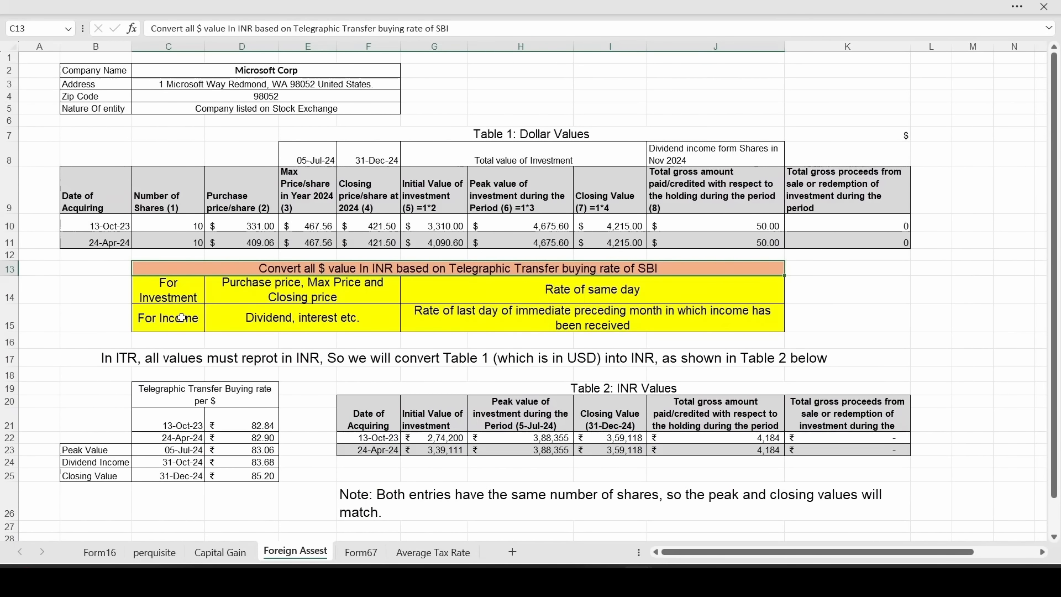
{"action": "left_click", "coordinate": [166, 297]}
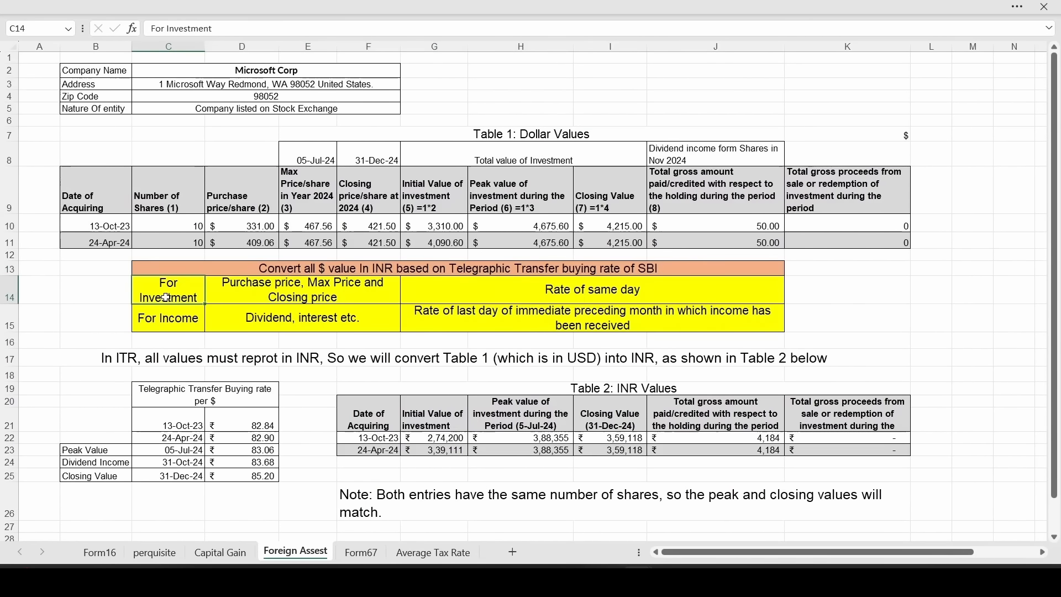
{"action": "left_click", "coordinate": [309, 288]}
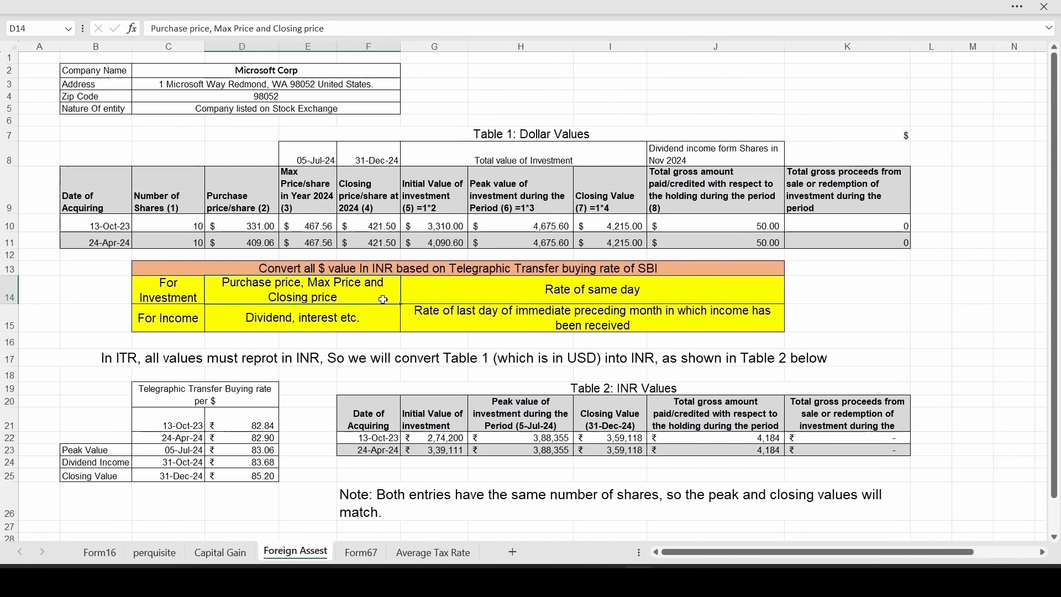
{"action": "left_click", "coordinate": [517, 302]}
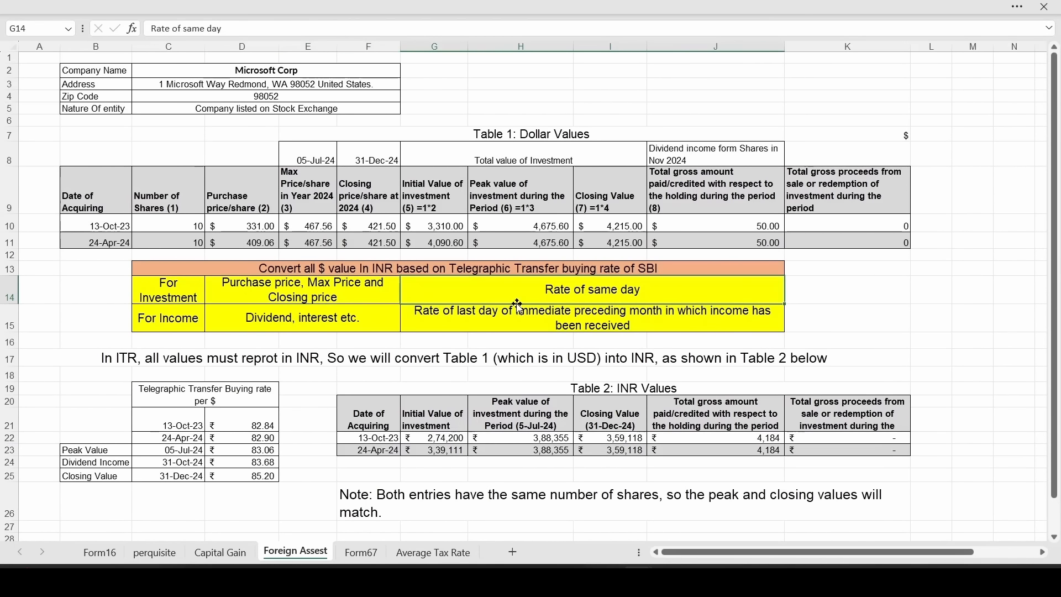
{"action": "left_click", "coordinate": [184, 318]}
{"action": "left_click", "coordinate": [309, 324]}
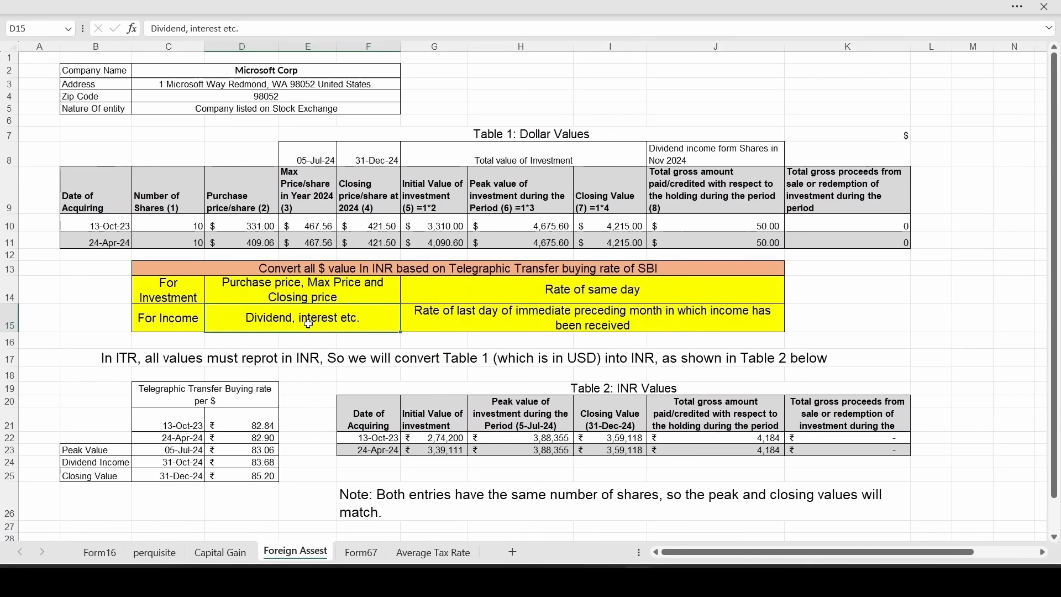
{"action": "left_click", "coordinate": [472, 324]}
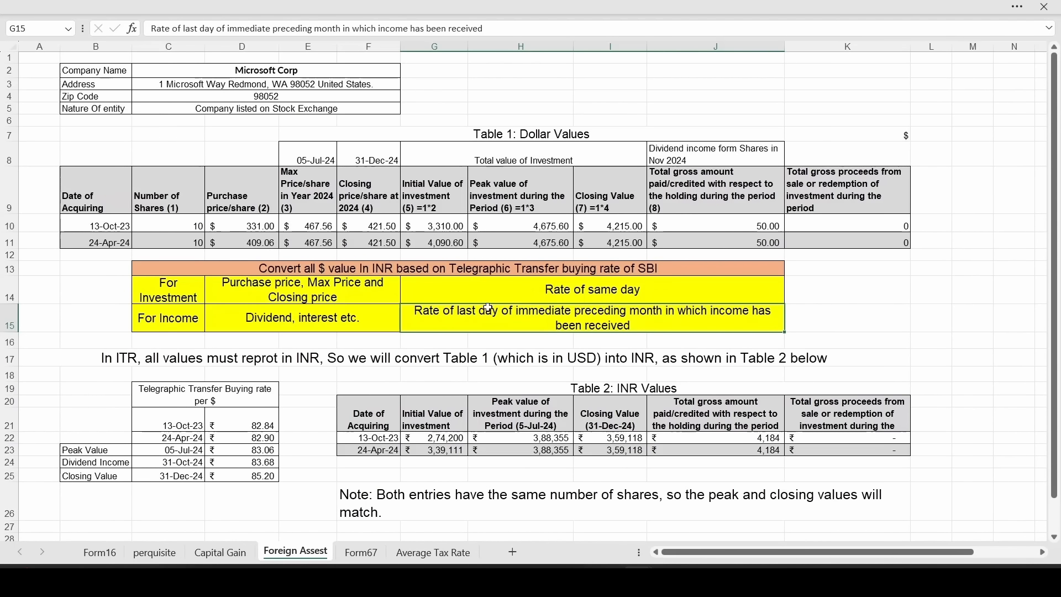
Inspect the exchange rate table, including the rate date used for dividend income
{"action": "left_click", "coordinate": [187, 468]}
{"action": "left_click", "coordinate": [298, 390]}
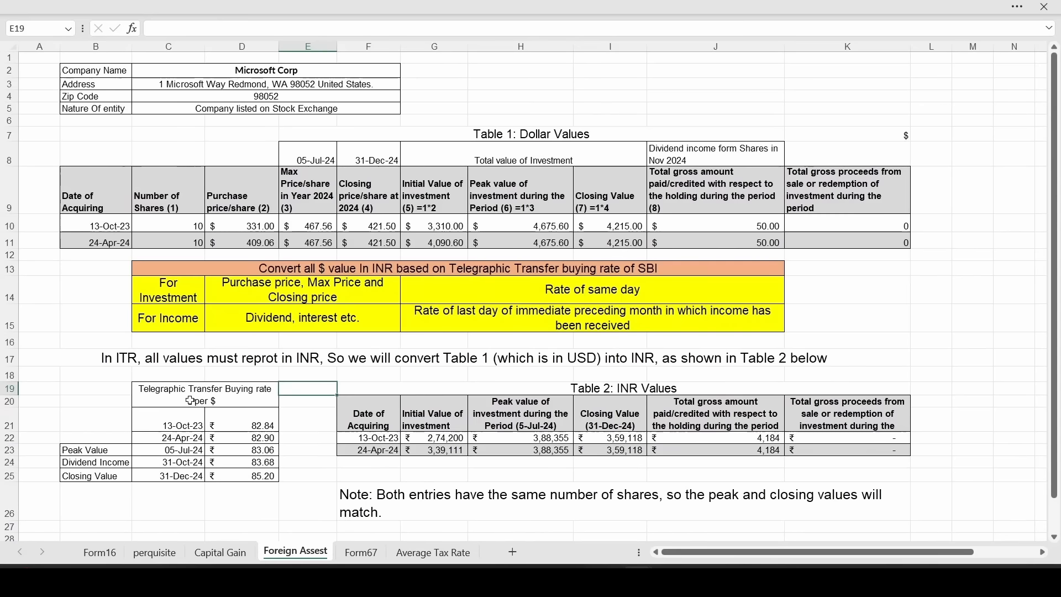
{"action": "left_click_drag", "start_coordinate": [104, 389], "coordinate": [186, 479]}
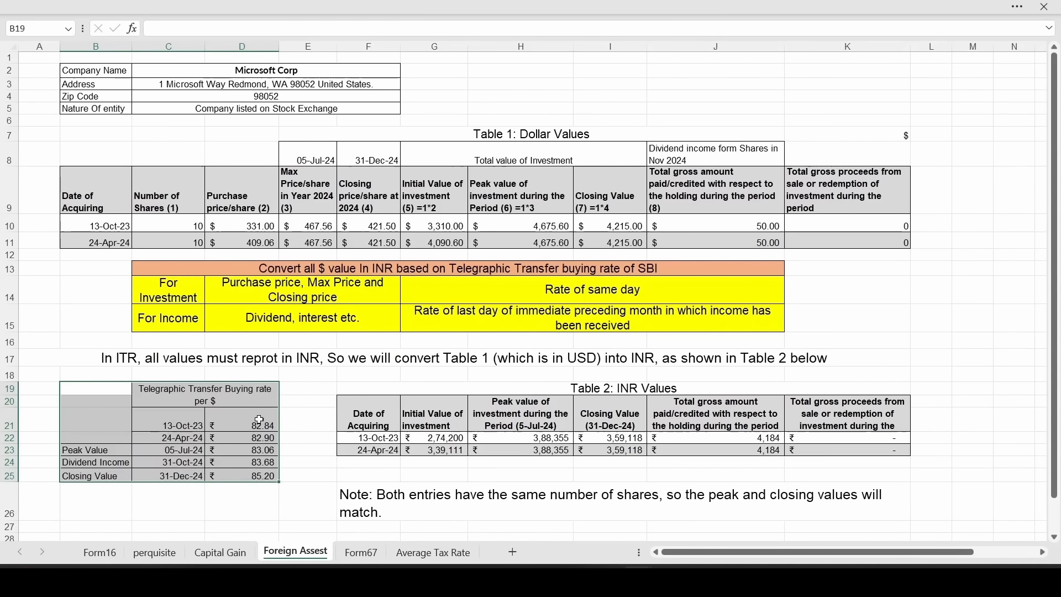
{"action": "left_click", "coordinate": [305, 416]}
{"action": "left_click", "coordinate": [324, 460]}
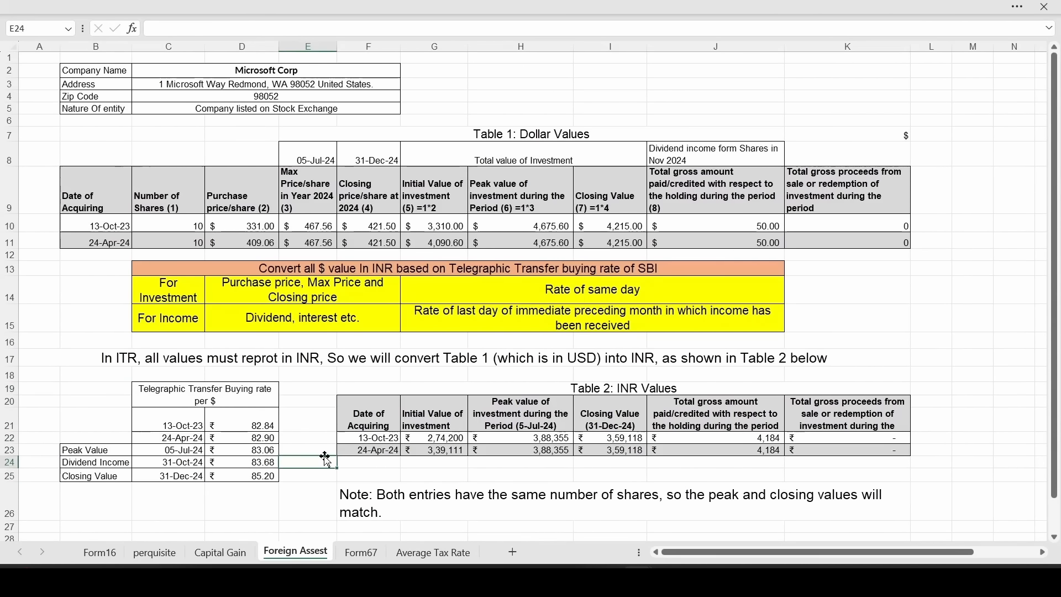
Verify the INR formulas: initial and peak value, closing =I10*D25 in I22, dividend =J10*D24 in J22
{"action": "double_click", "coordinate": [452, 440]}
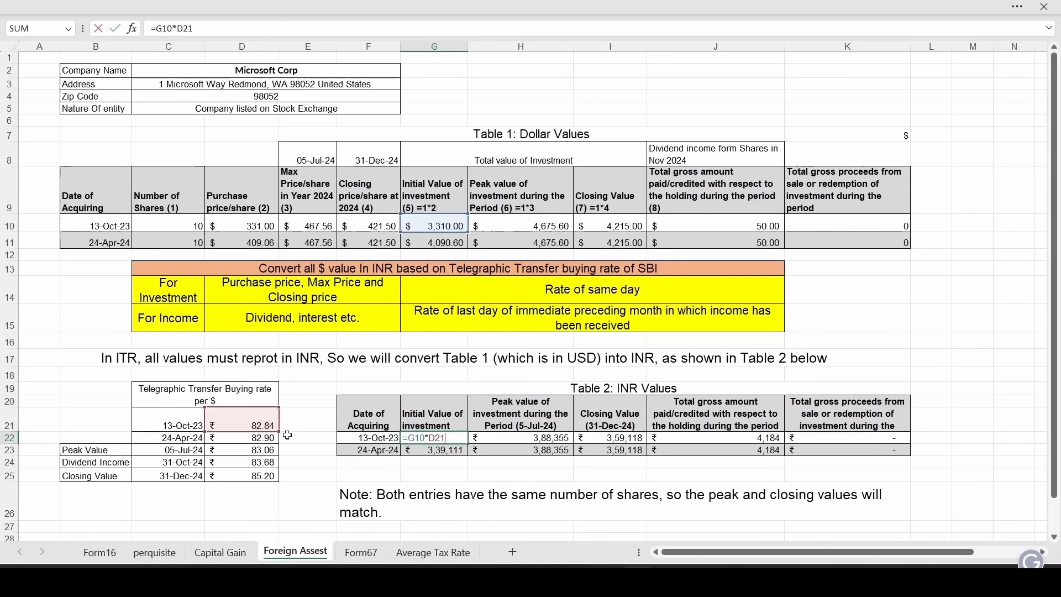
{"action": "double_click", "coordinate": [508, 436]}
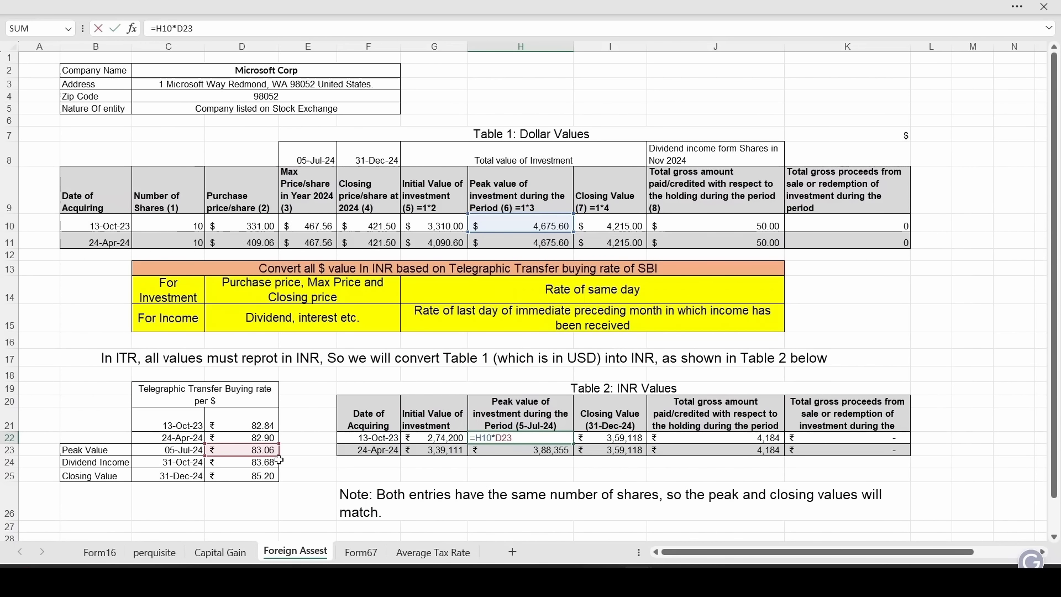
{"action": "left_click", "coordinate": [605, 438]}
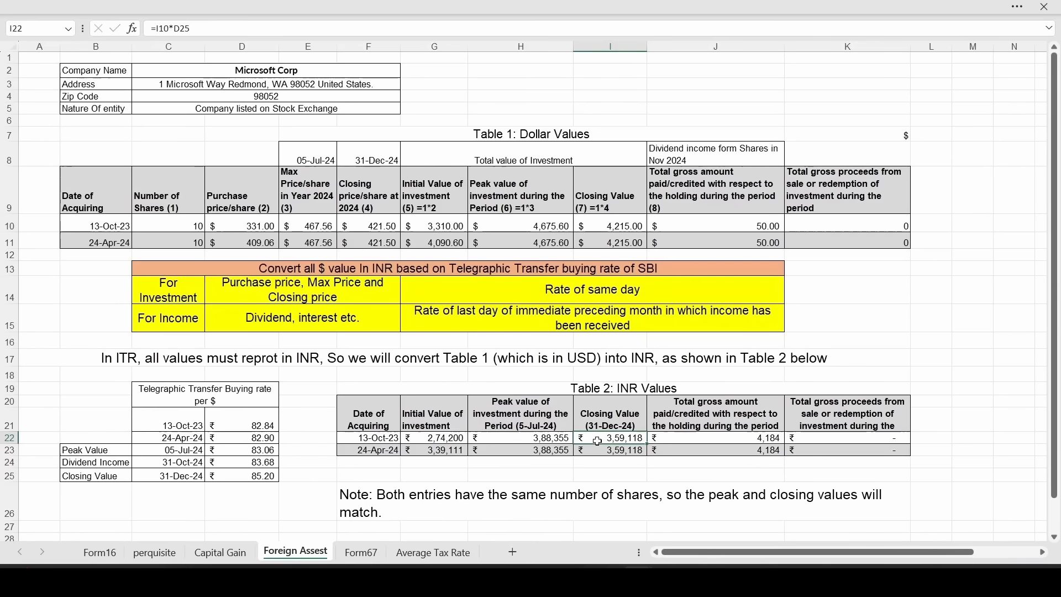
{"action": "double_click", "coordinate": [599, 439]}
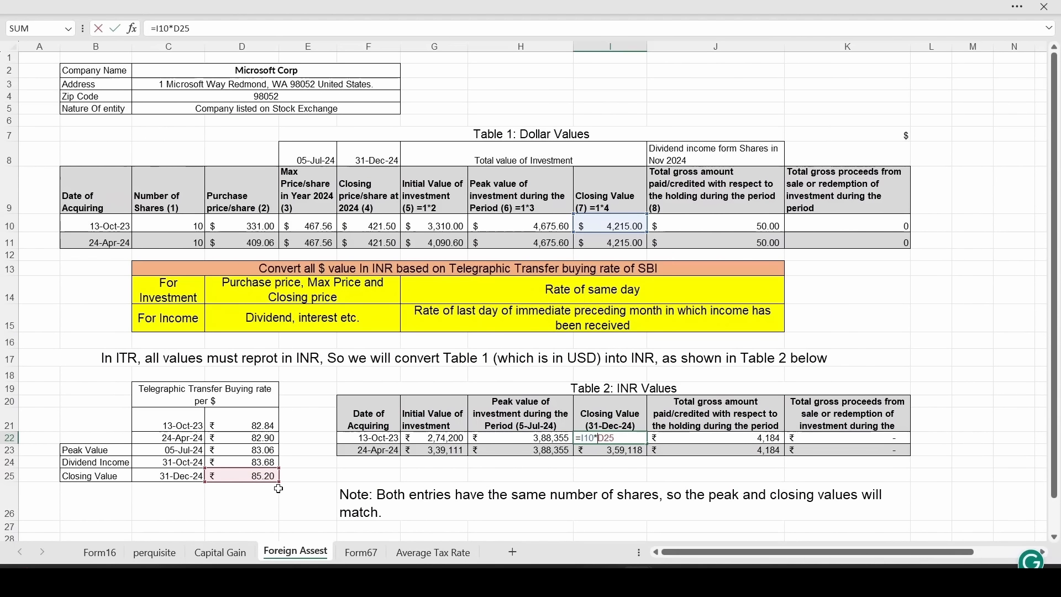
{"action": "key", "text": "Return"}
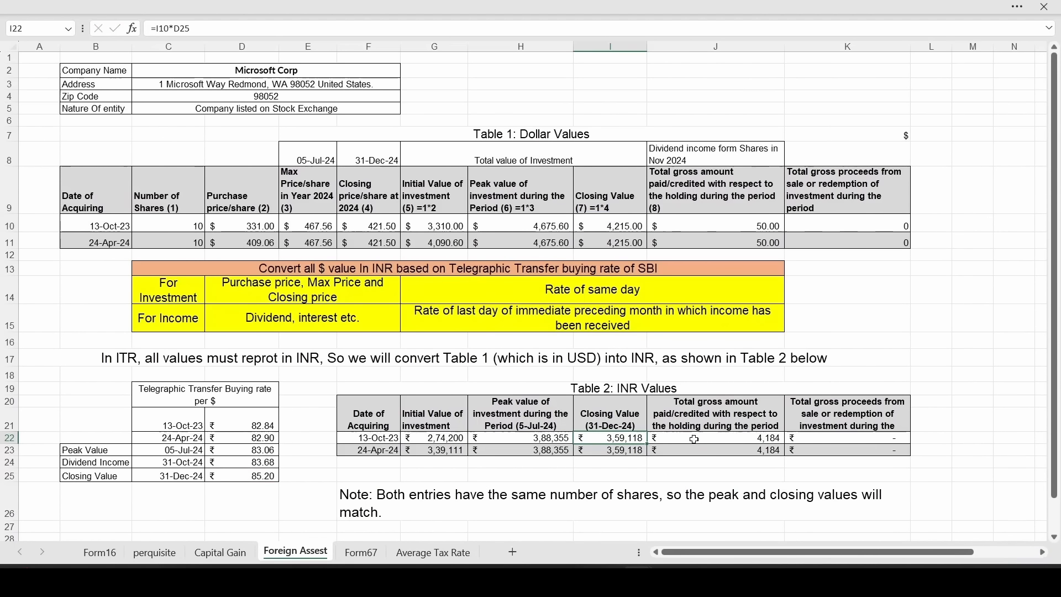
{"action": "double_click", "coordinate": [688, 439]}
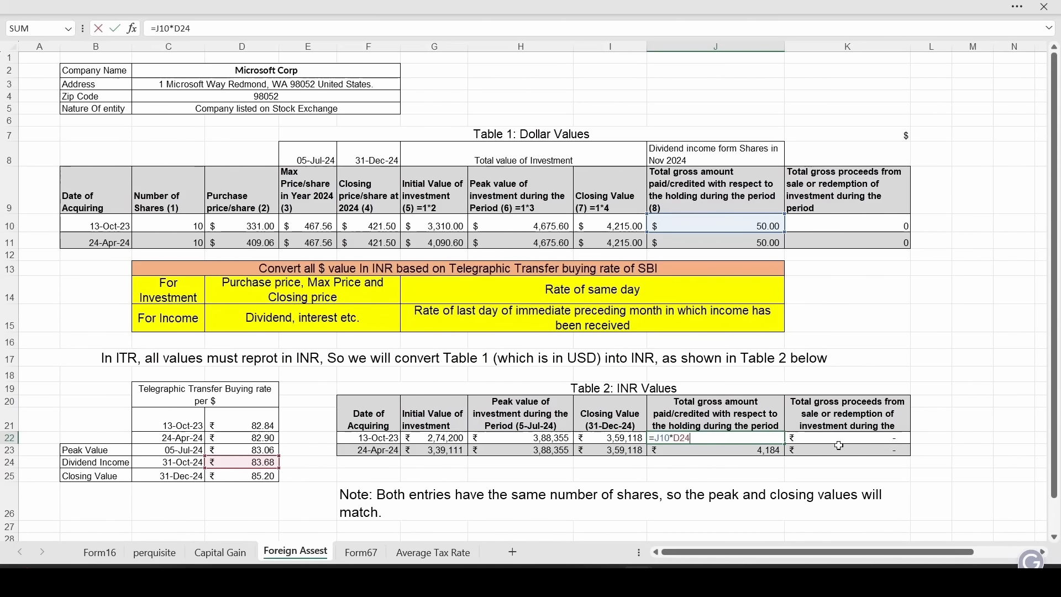
{"action": "key", "text": "Tab"}
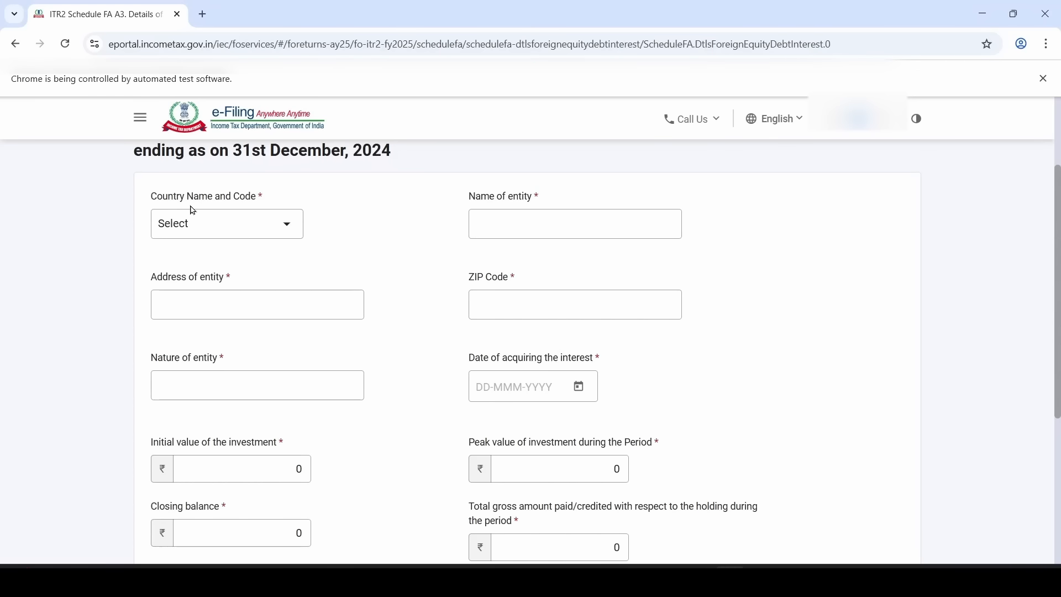
Enter country 2-UNITED STATES OF AMERICA, Microsoft Corp, its Redmond address, ZIP 98052 and listed-company nature
{"action": "left_click", "coordinate": [231, 235]}
{"action": "scroll", "coordinate": [219, 324], "scroll_direction": "down", "scroll_amount": 20}
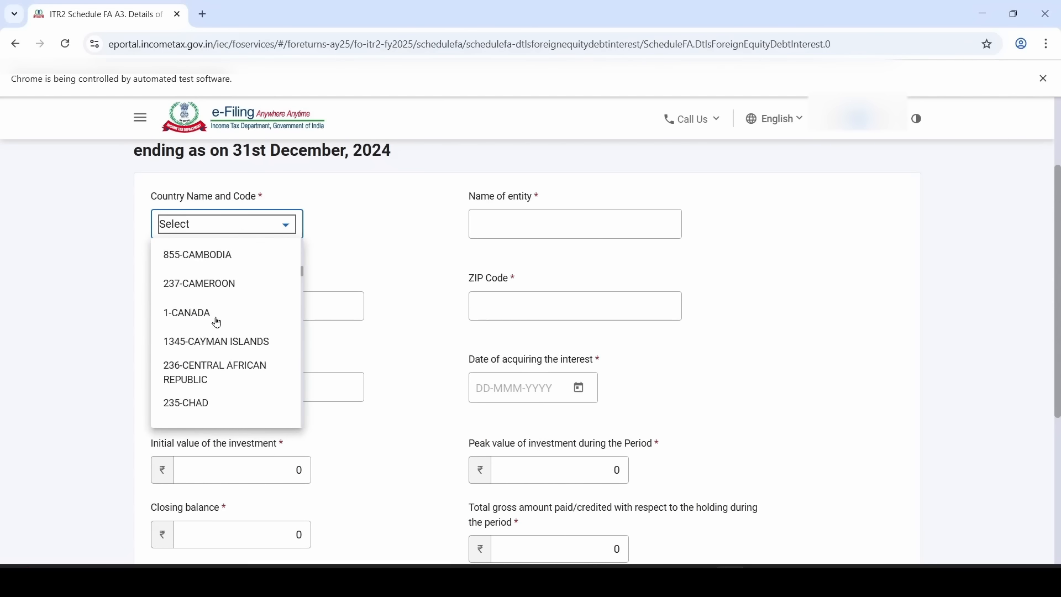
{"action": "scroll", "coordinate": [220, 320], "scroll_direction": "down", "scroll_amount": 15}
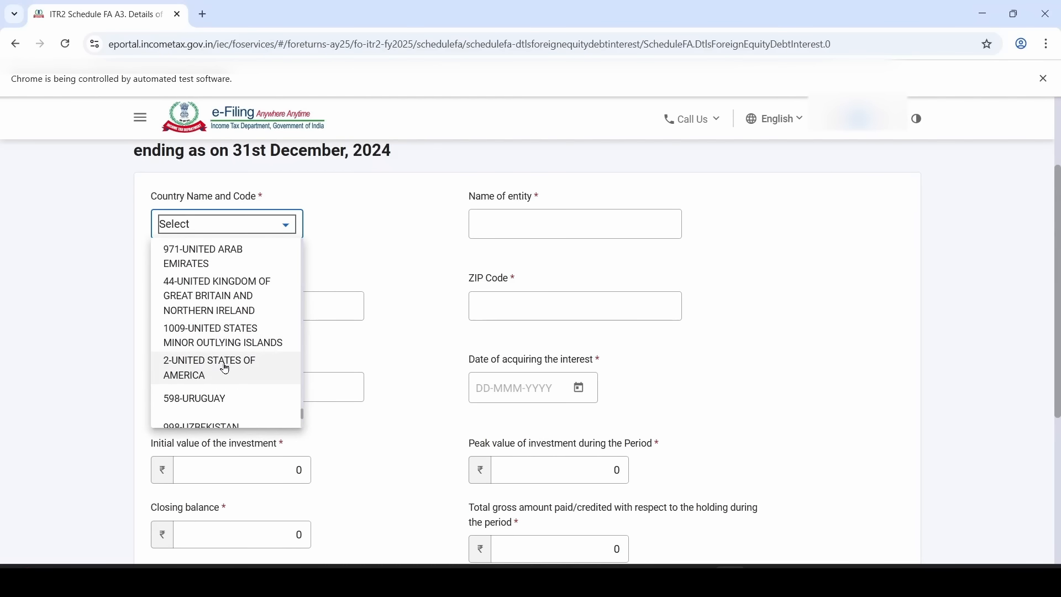
{"action": "left_click", "coordinate": [225, 367]}
{"action": "left_click", "coordinate": [539, 220]}
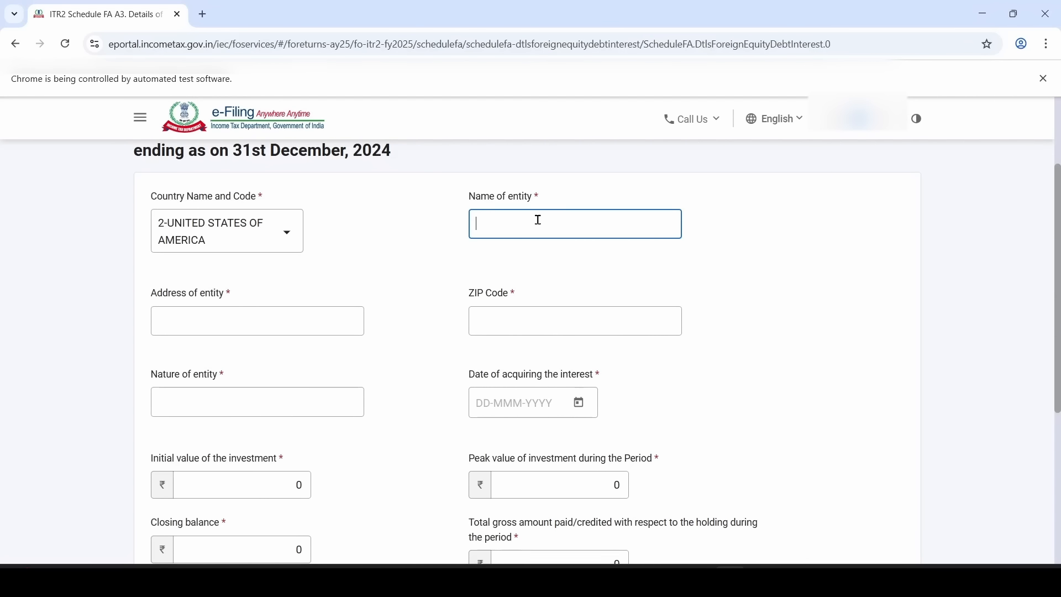
{"action": "type", "text": "Microsoft Corp"}
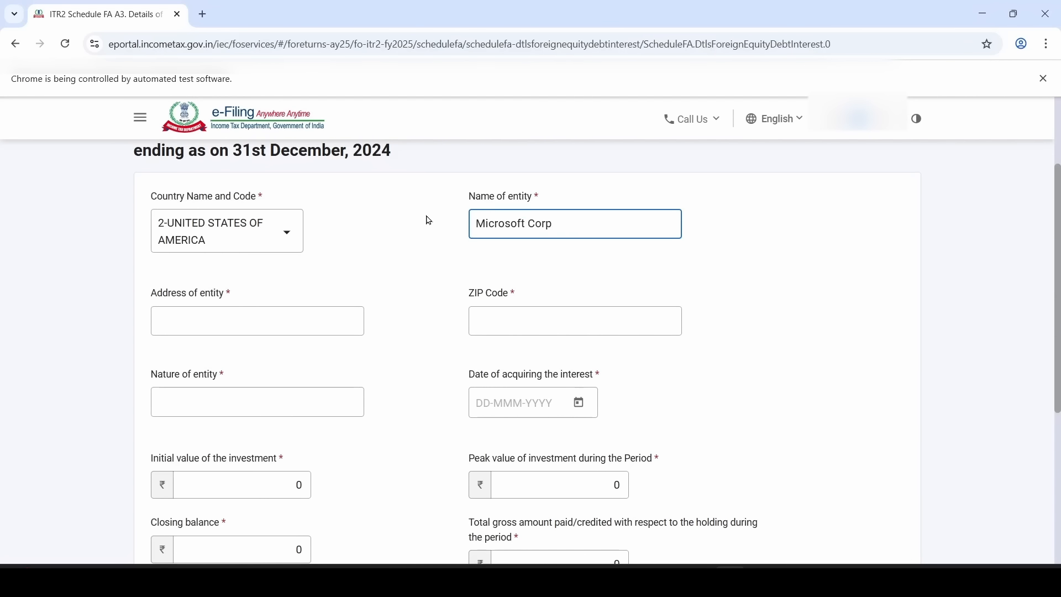
{"action": "left_click", "coordinate": [313, 323]}
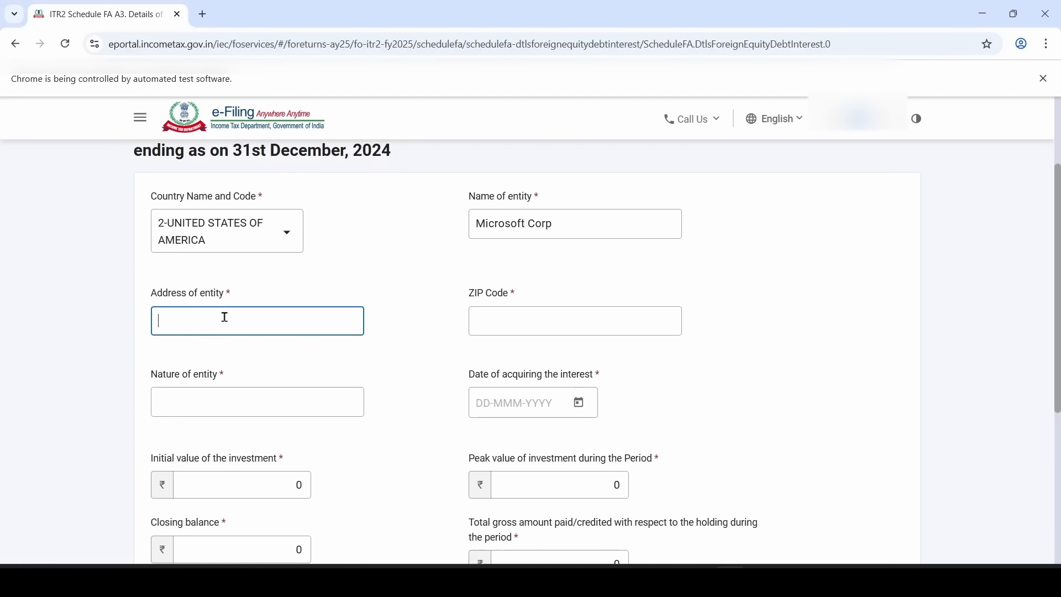
{"action": "type", "text": "One Microsoft Way Redmond, WA 98052 United States"}
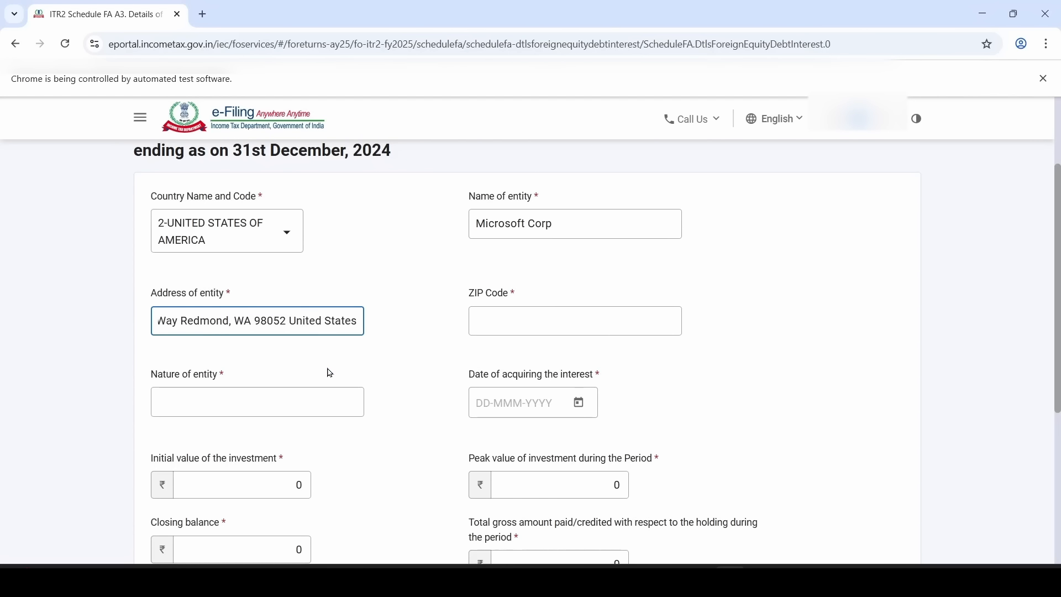
{"action": "left_click", "coordinate": [498, 319]}
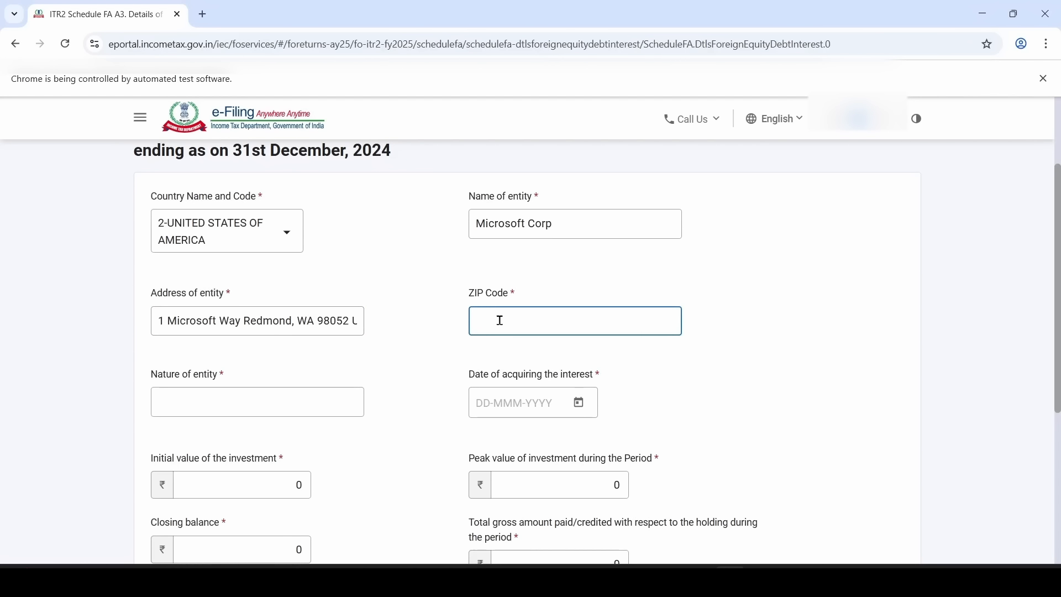
{"action": "type", "text": "98052"}
{"action": "left_click", "coordinate": [320, 395]}
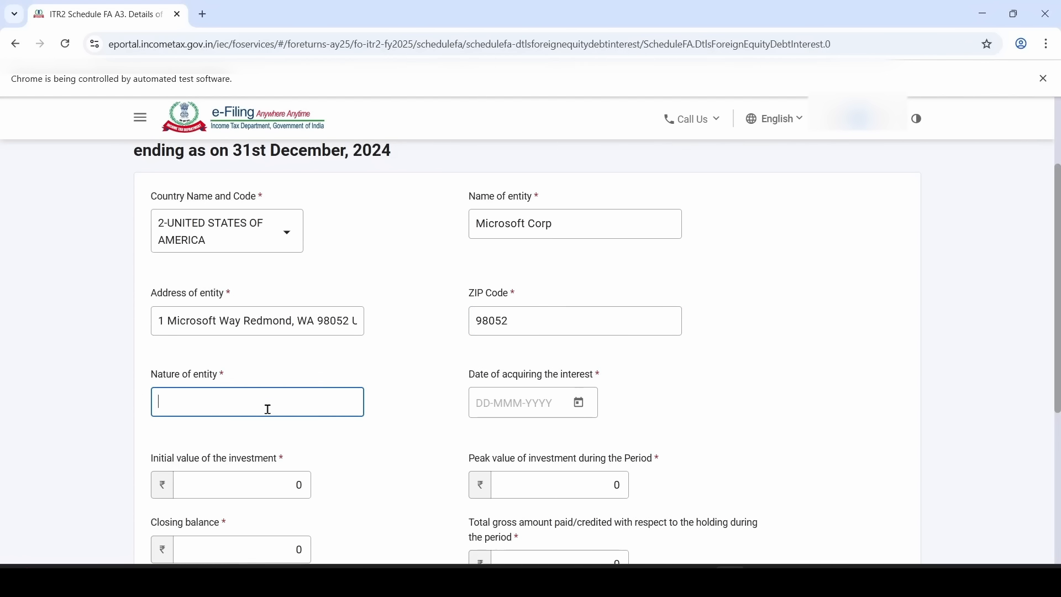
{"action": "type", "text": "Company listed on Stock Exchange"}
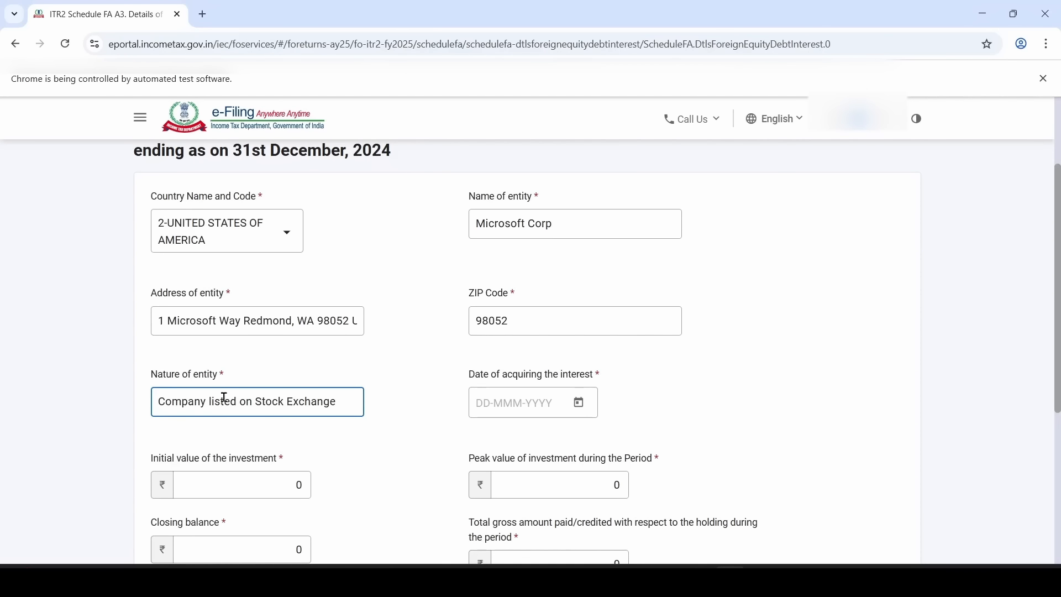
Set the acquisition date to 13 October 2023, as confirmed in the workbook
{"action": "left_click", "coordinate": [530, 403]}
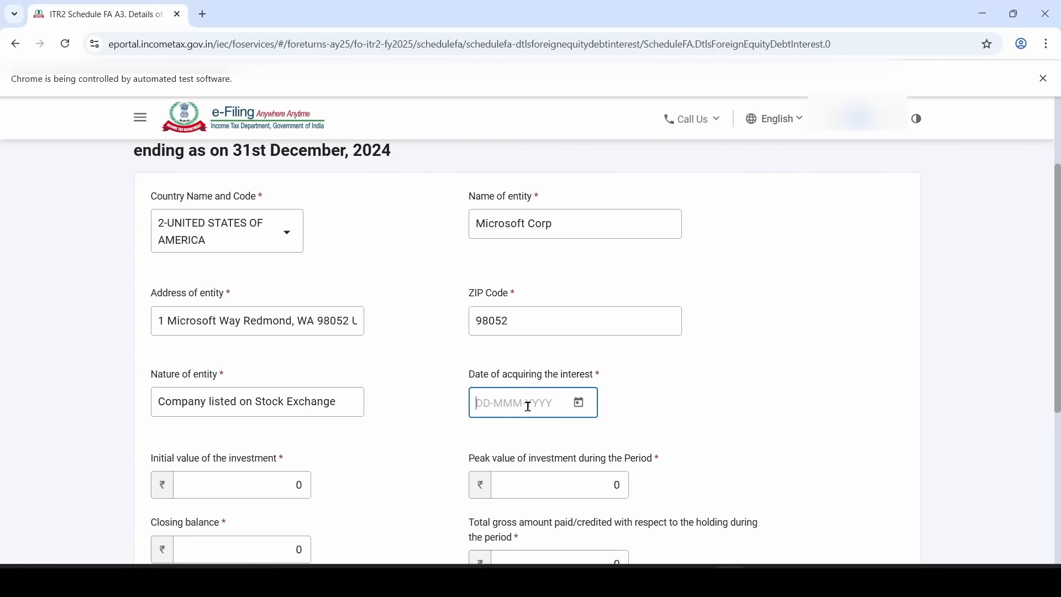
{"action": "key", "text": "alt+Tab"}
{"action": "left_click", "coordinate": [113, 267]}
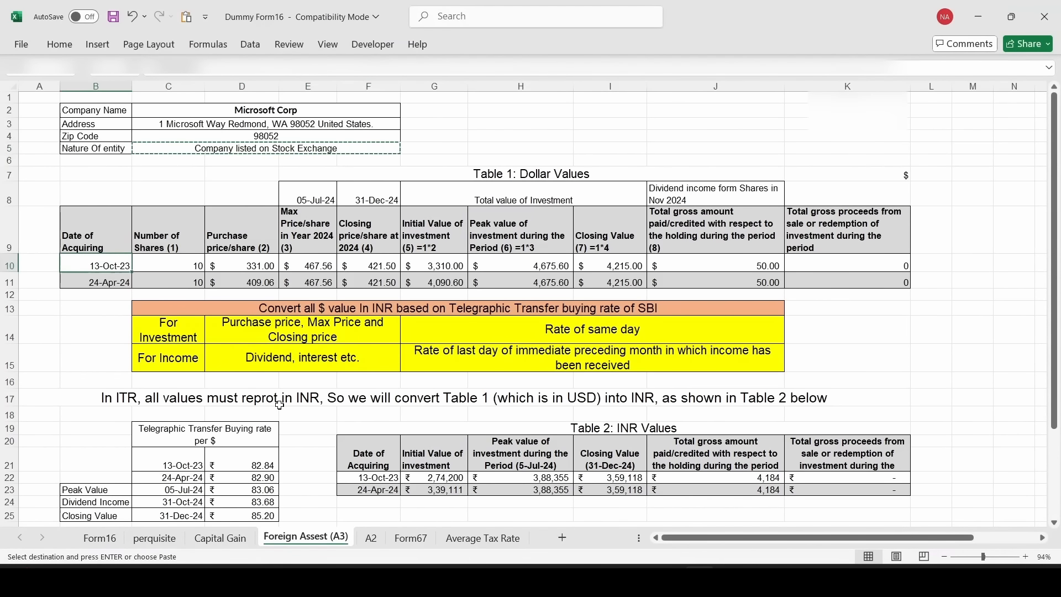
{"action": "key", "text": "alt+Tab"}
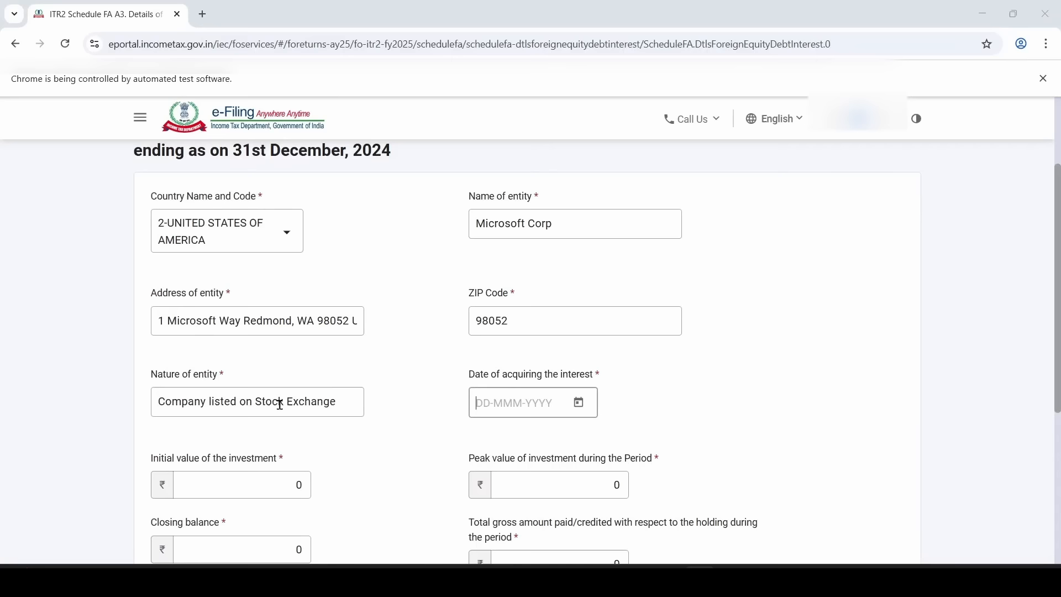
{"action": "left_click", "coordinate": [579, 402]}
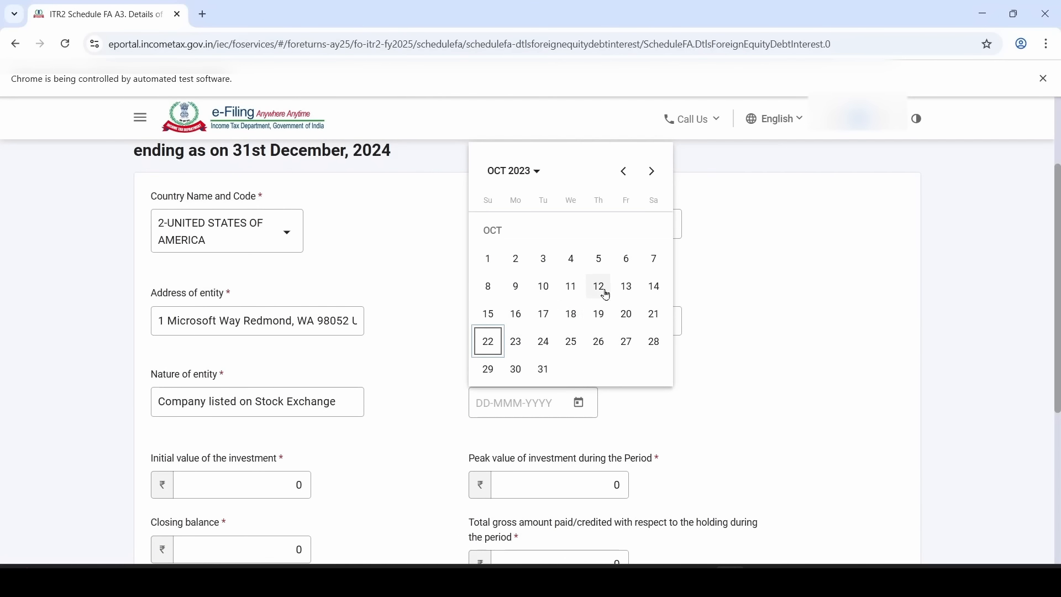
{"action": "left_click", "coordinate": [634, 289]}
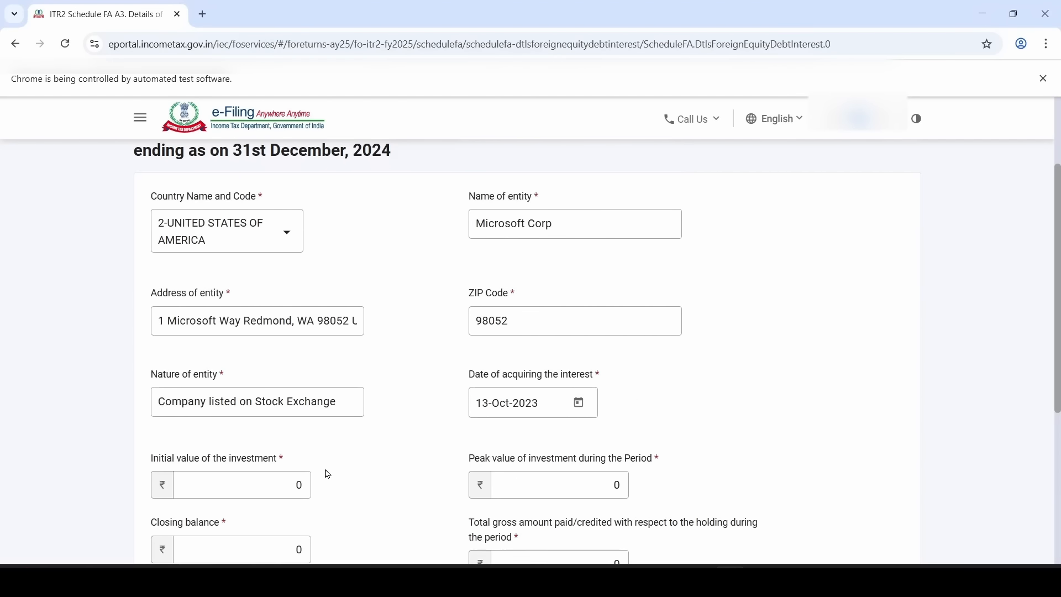
Enter initial value 274200 and peak value 388355 from the workbook's INR figures
{"action": "scroll", "coordinate": [328, 474], "scroll_direction": "down", "scroll_amount": 2}
{"action": "left_click", "coordinate": [255, 373]}
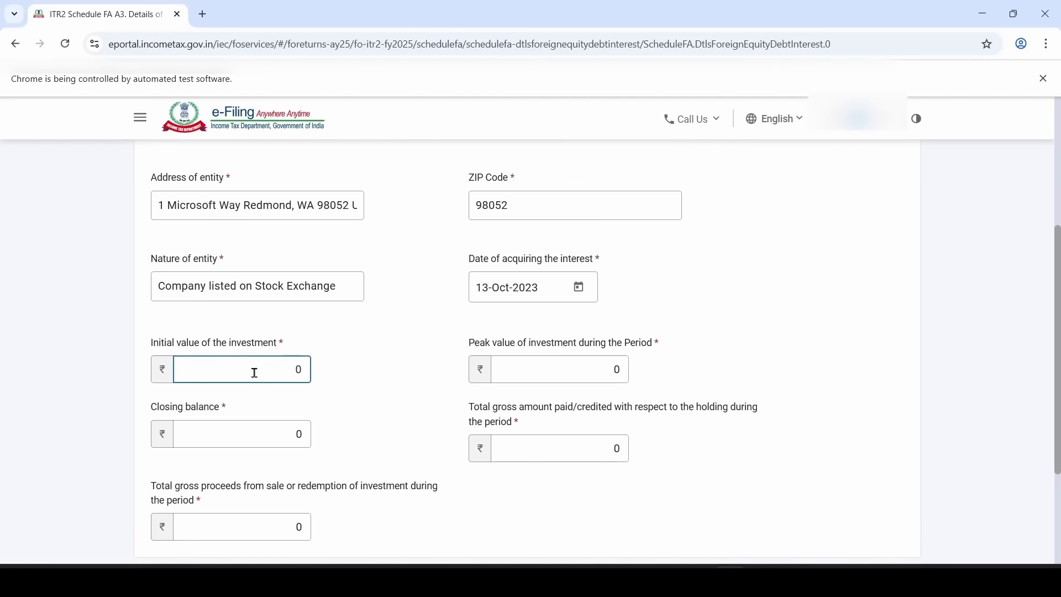
{"action": "key", "text": "alt+Tab"}
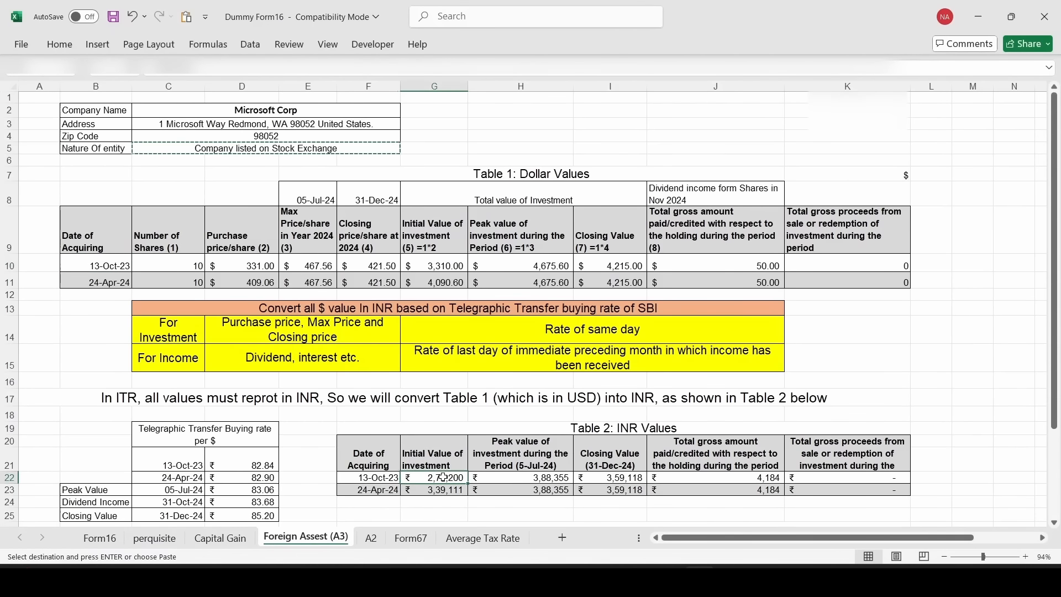
{"action": "key", "text": "ctrl+c"}
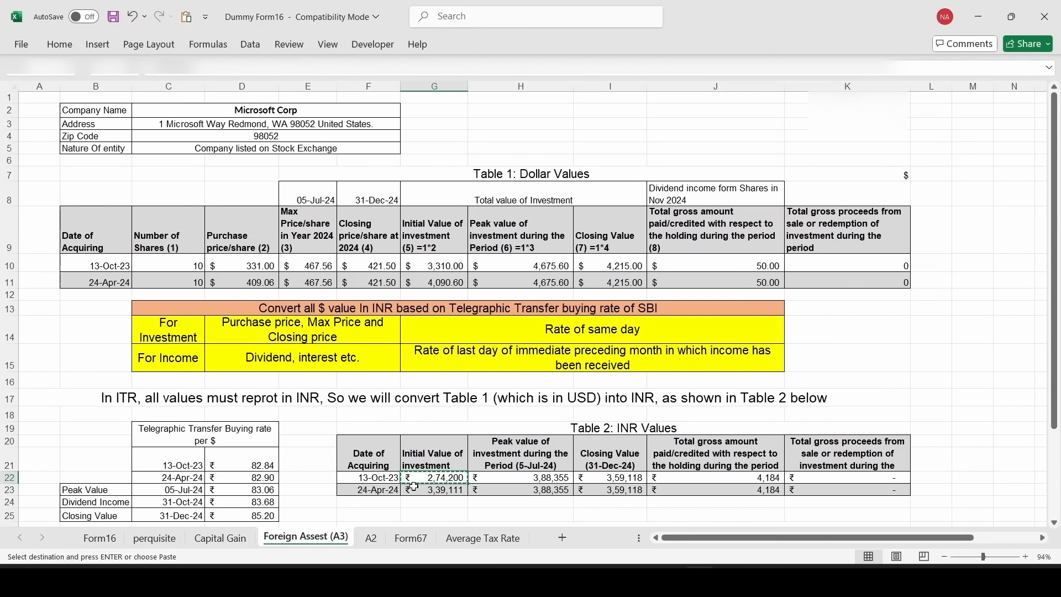
{"action": "key", "text": "alt+Tab"}
{"action": "type", "text": "274200"}
{"action": "left_click", "coordinate": [397, 447]}
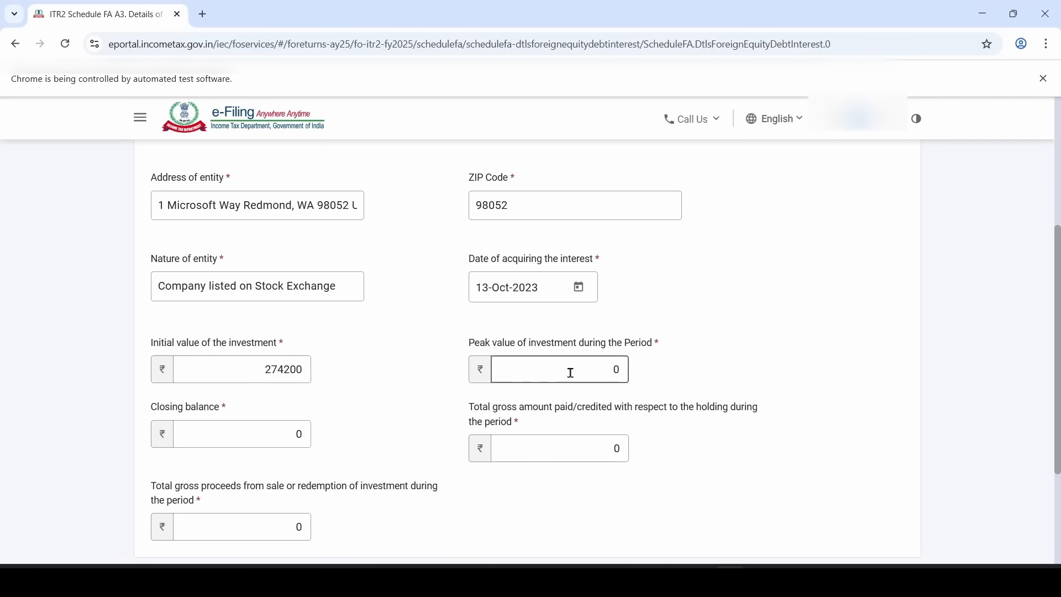
{"action": "key", "text": "alt+Tab"}
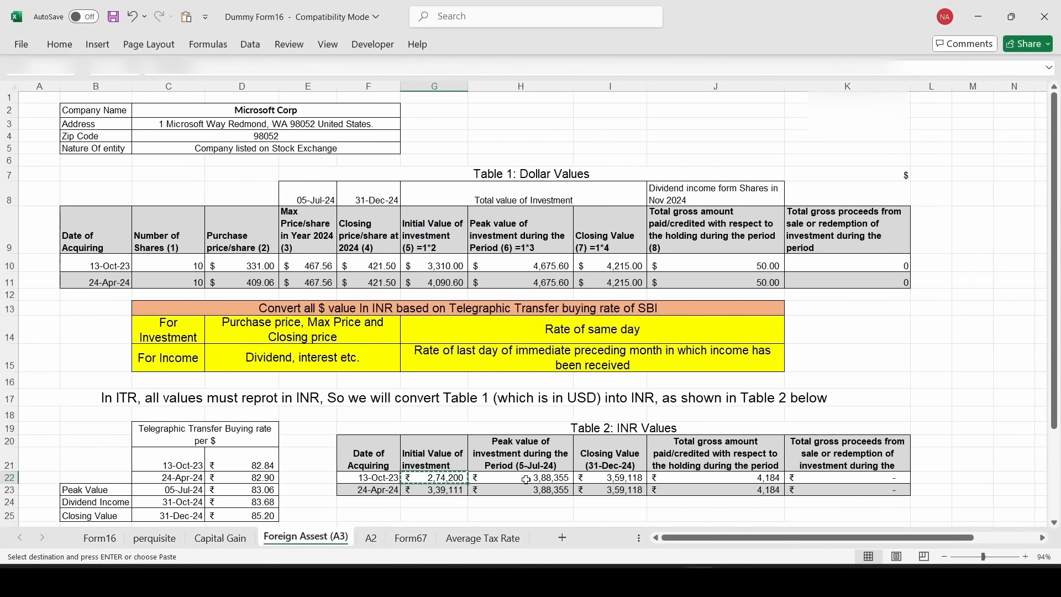
{"action": "key", "text": "Right"}
{"action": "key", "text": "alt+Tab"}
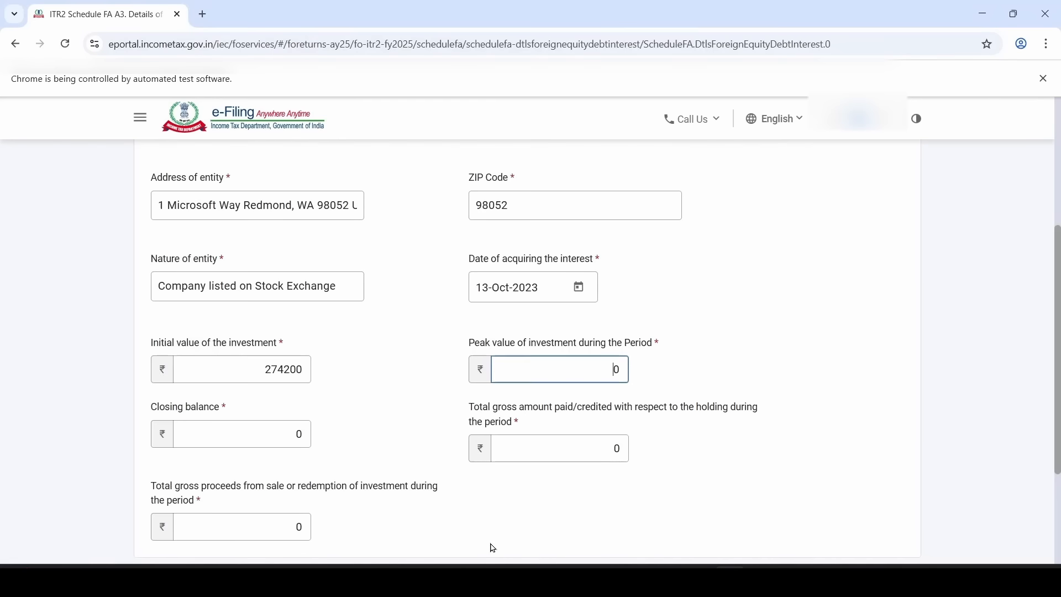
{"action": "type", "text": "388355"}
Enter closing balance 359118 from the workbook
{"action": "left_click", "coordinate": [282, 436]}
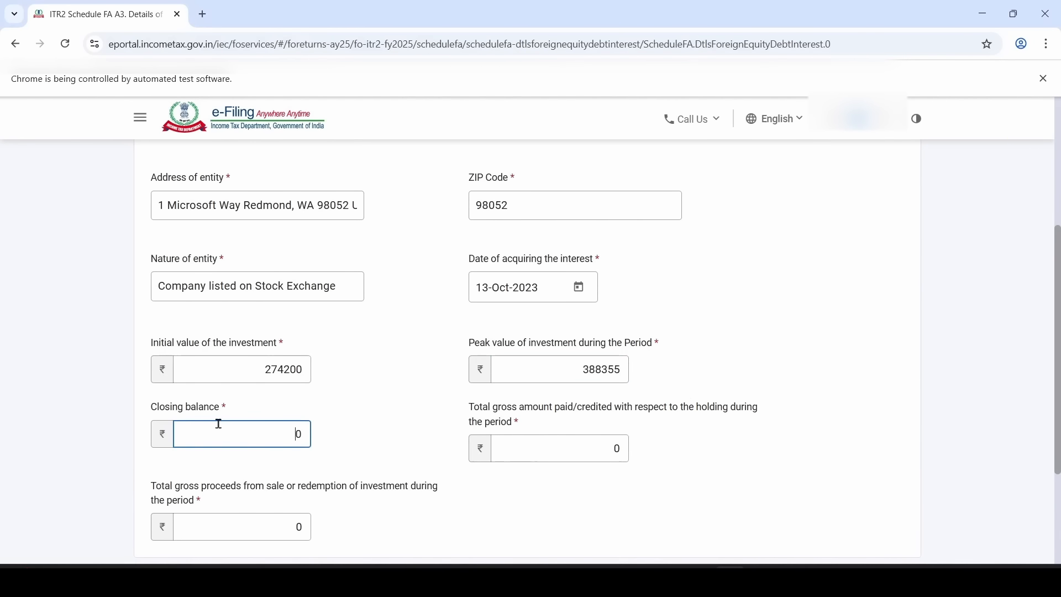
{"action": "key", "text": "alt+Tab"}
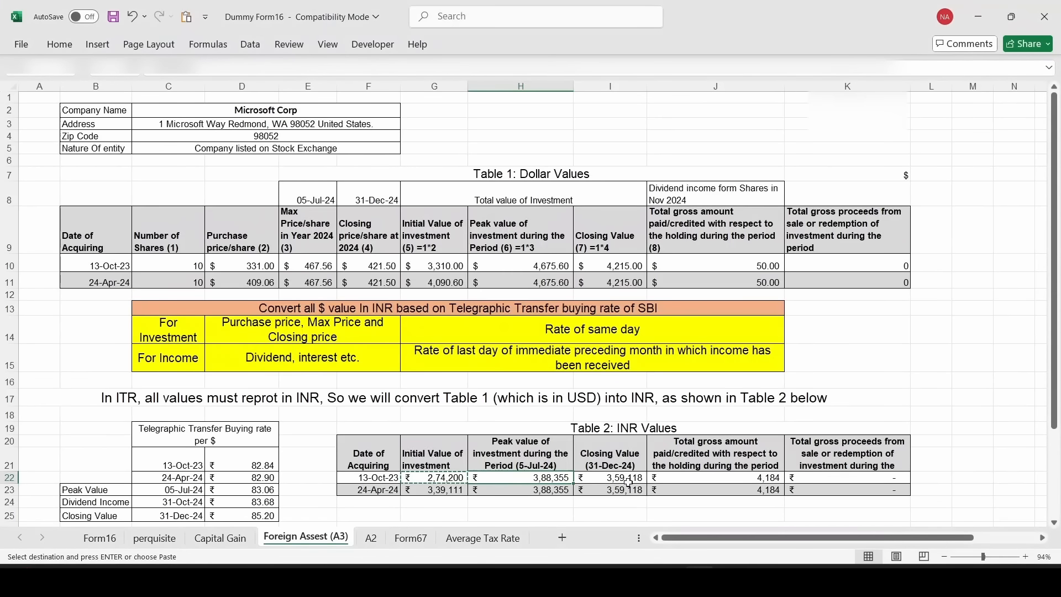
{"action": "key", "text": "Right"}
{"action": "key", "text": "alt+Tab"}
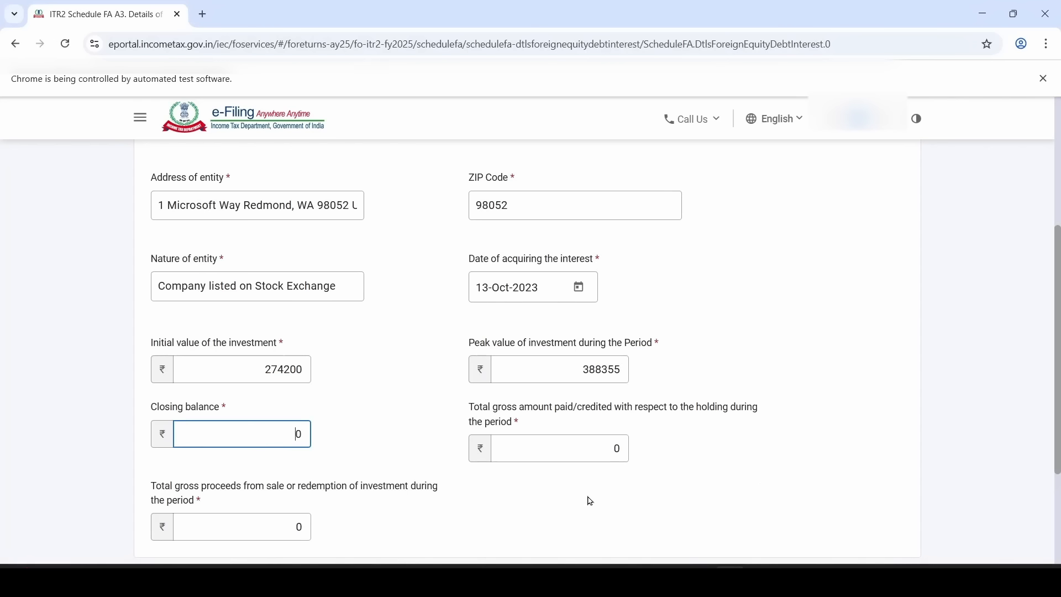
{"action": "type", "text": "359118"}
{"action": "key", "text": "Delete"}
{"action": "left_click", "coordinate": [592, 448]}
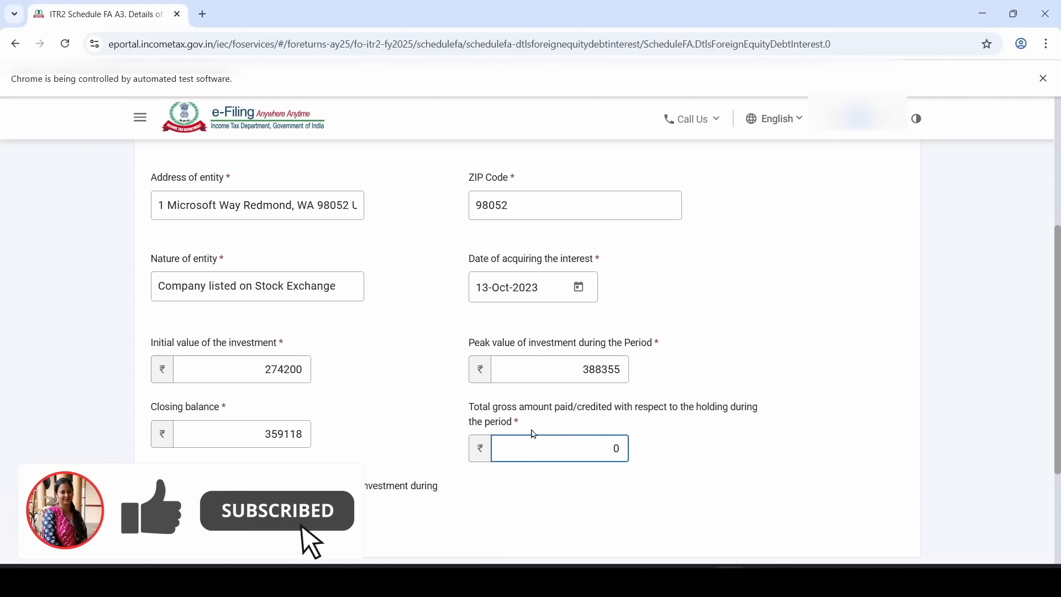
Enter total gross amount credited 4184 and leave sale proceeds at 0, per cells J22 and K22
{"action": "key", "text": "alt+Tab"}
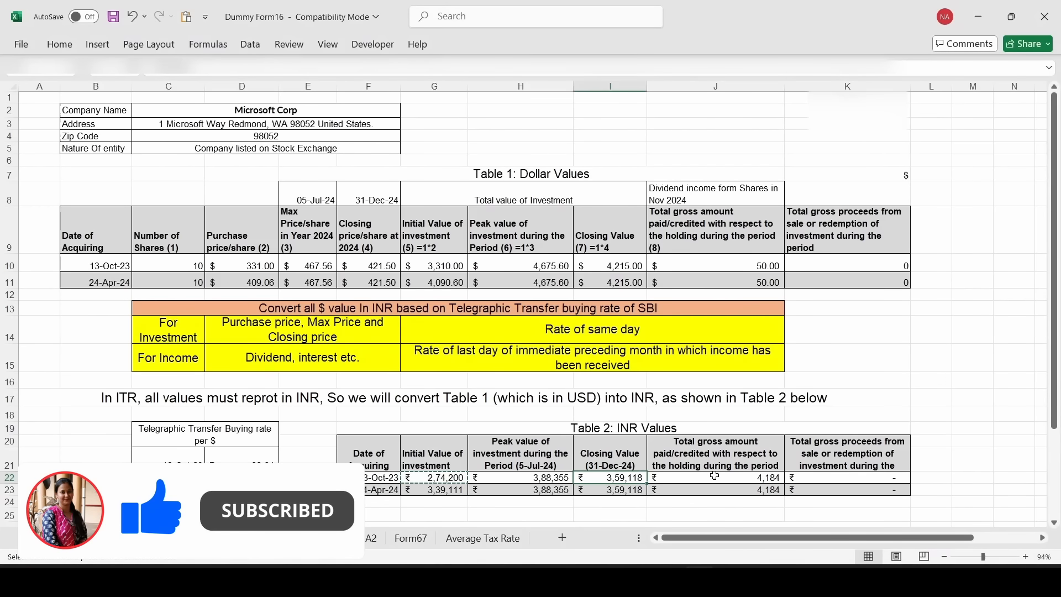
{"action": "left_click", "coordinate": [716, 477]}
{"action": "key", "text": "alt+Tab"}
{"action": "type", "text": "4184"}
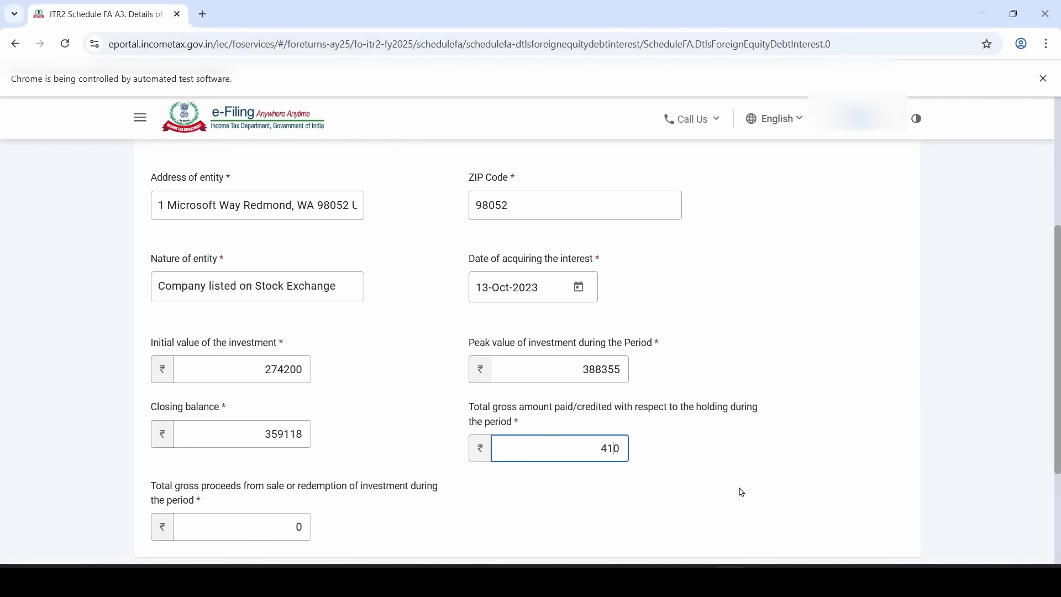
{"action": "left_click", "coordinate": [280, 521]}
{"action": "scroll", "coordinate": [279, 521], "scroll_direction": "down", "scroll_amount": 2}
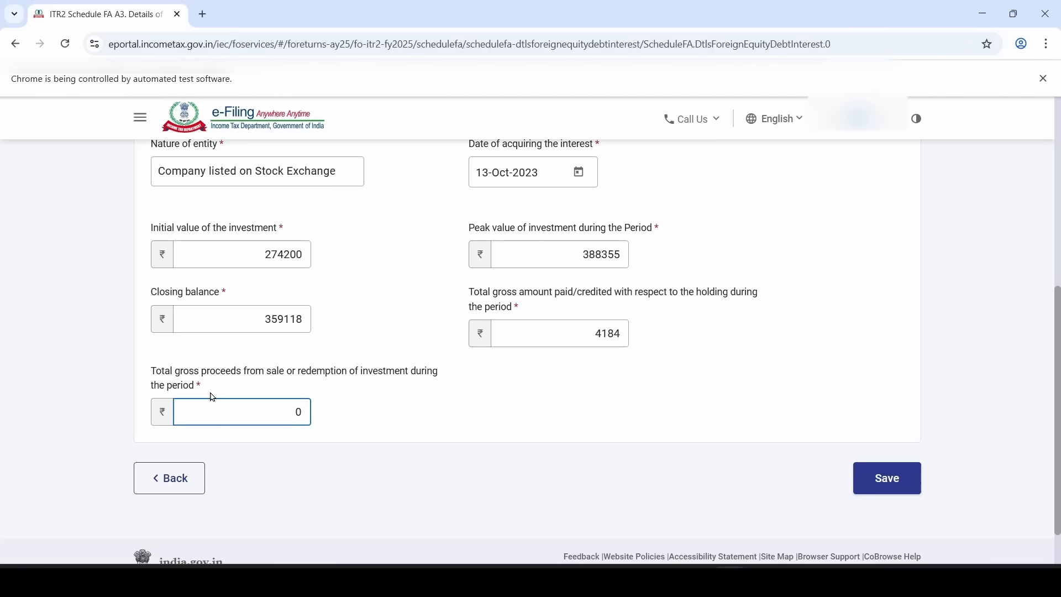
{"action": "key", "text": "alt+Tab"}
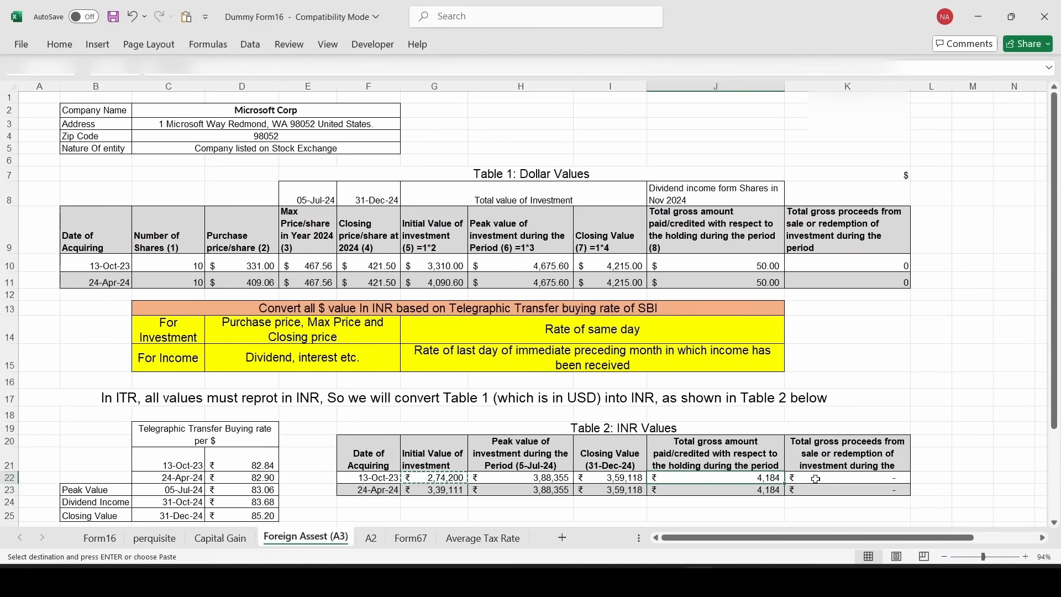
{"action": "key", "text": "Right"}
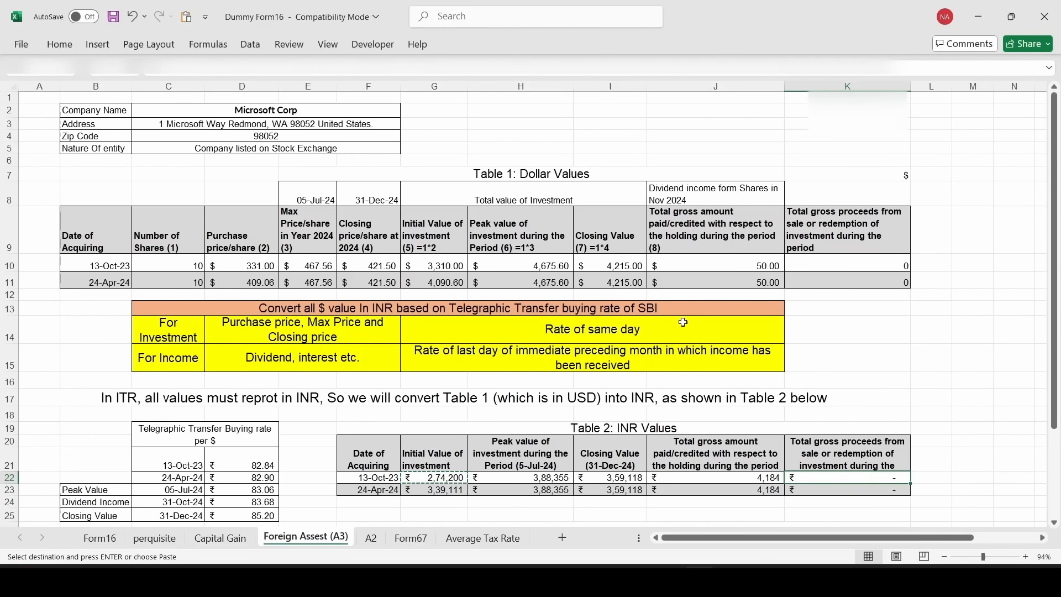
{"action": "key", "text": "alt+Tab"}
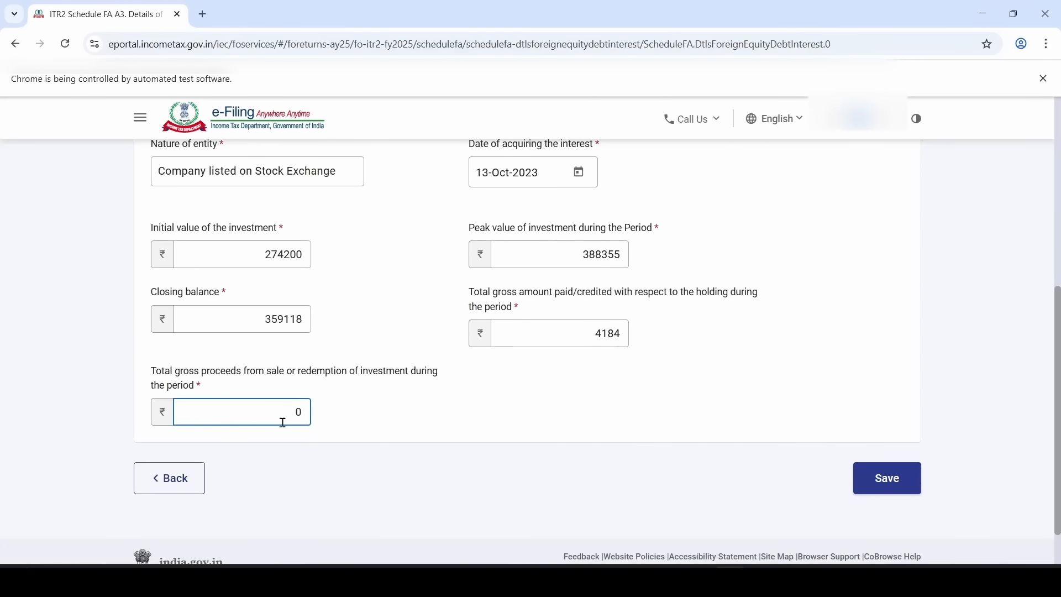
{"action": "left_click", "coordinate": [440, 418]}
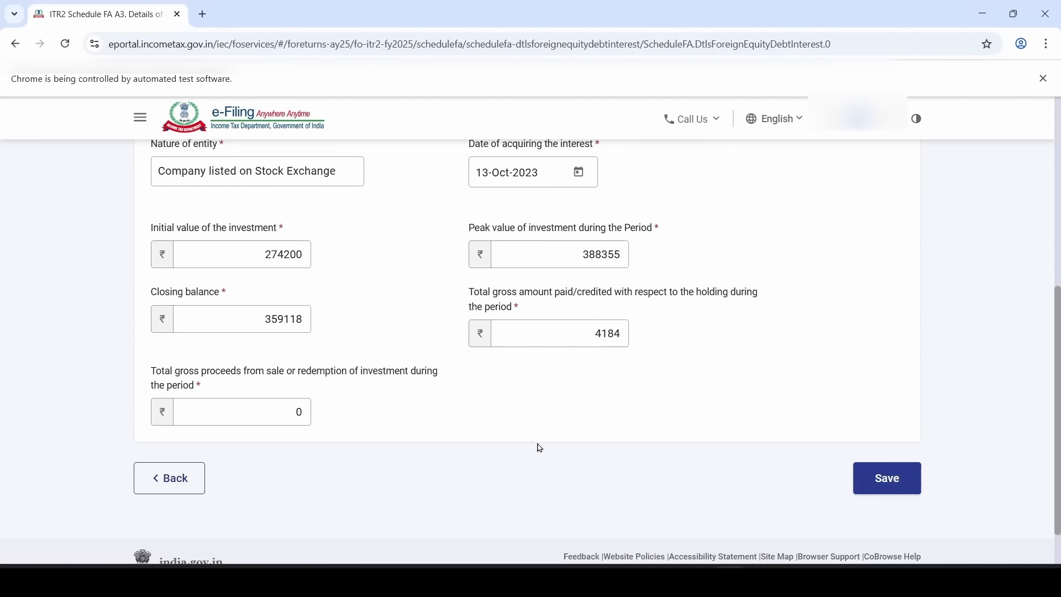
Save the Microsoft Corp A3 holding, add the second one, and collapse the A3 section
{"action": "left_click", "coordinate": [887, 485]}
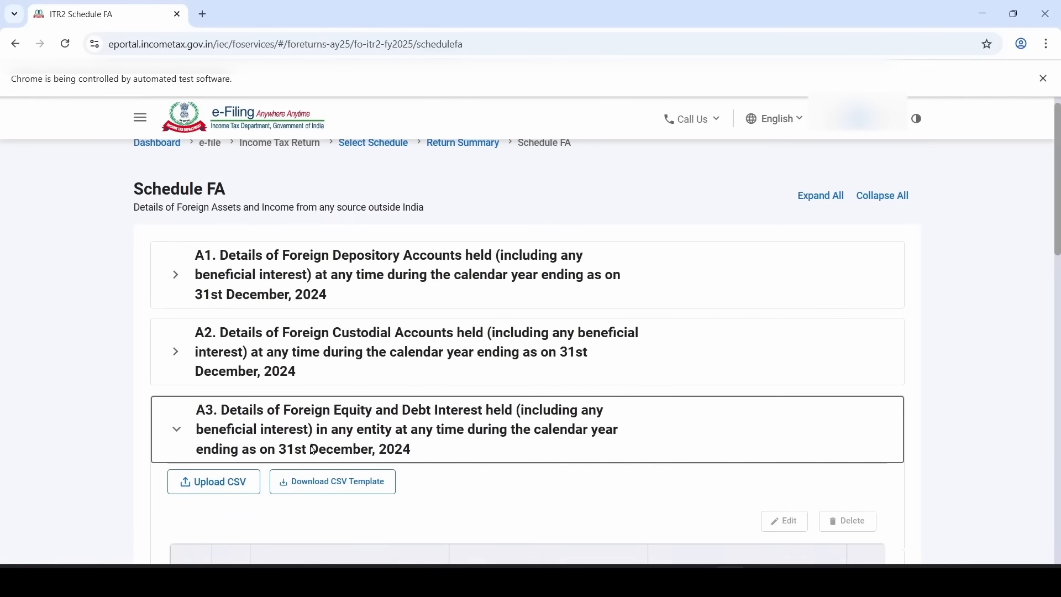
{"action": "scroll", "coordinate": [311, 447], "scroll_direction": "down", "scroll_amount": 2}
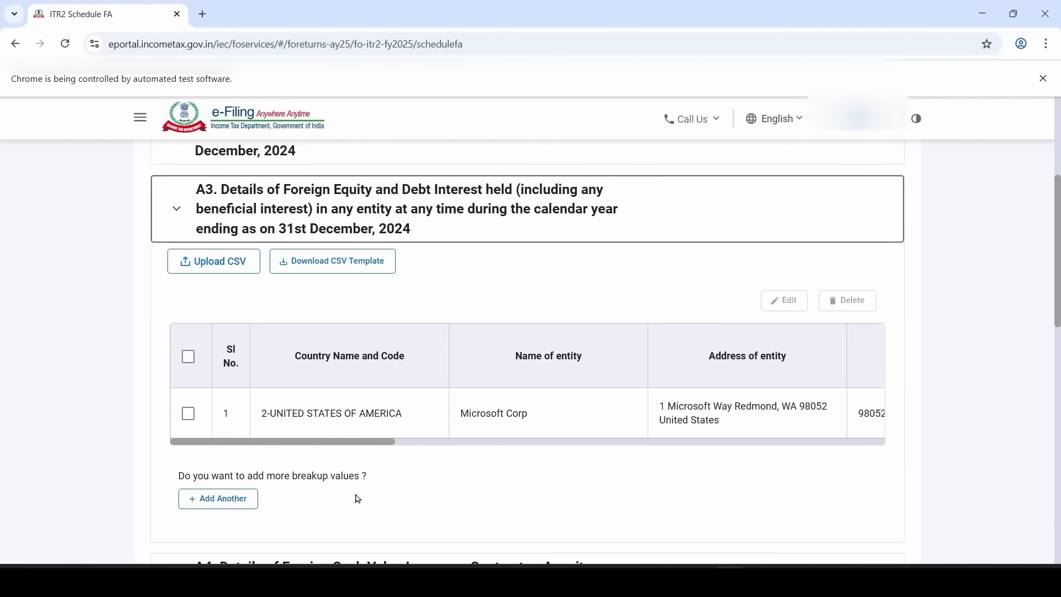
{"action": "left_click", "coordinate": [234, 502]}
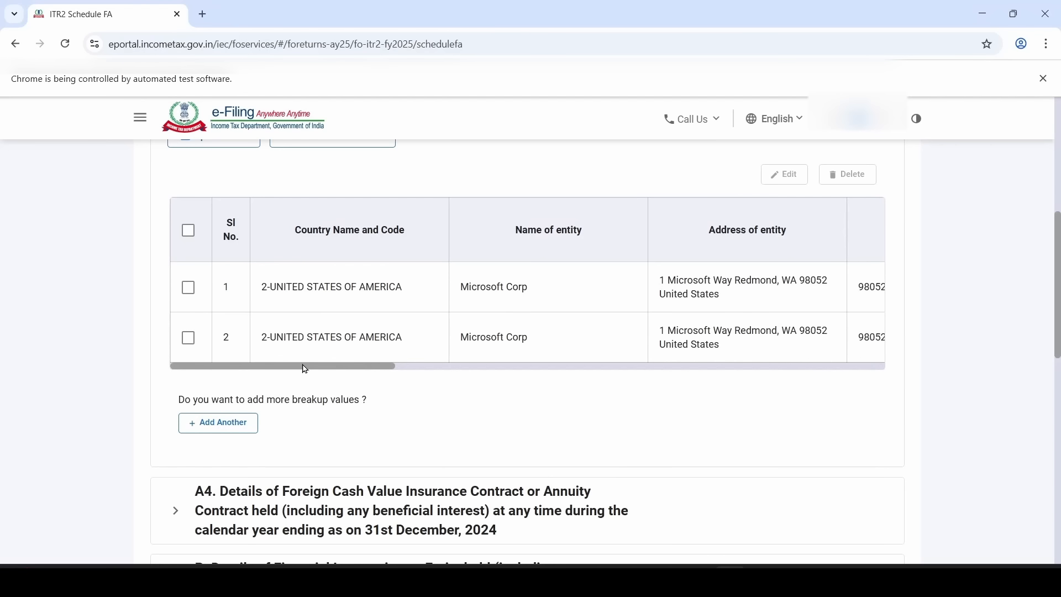
{"action": "left_click_drag", "start_coordinate": [305, 369], "coordinate": [339, 379]}
{"action": "scroll", "coordinate": [355, 426], "scroll_direction": "up", "scroll_amount": 6}
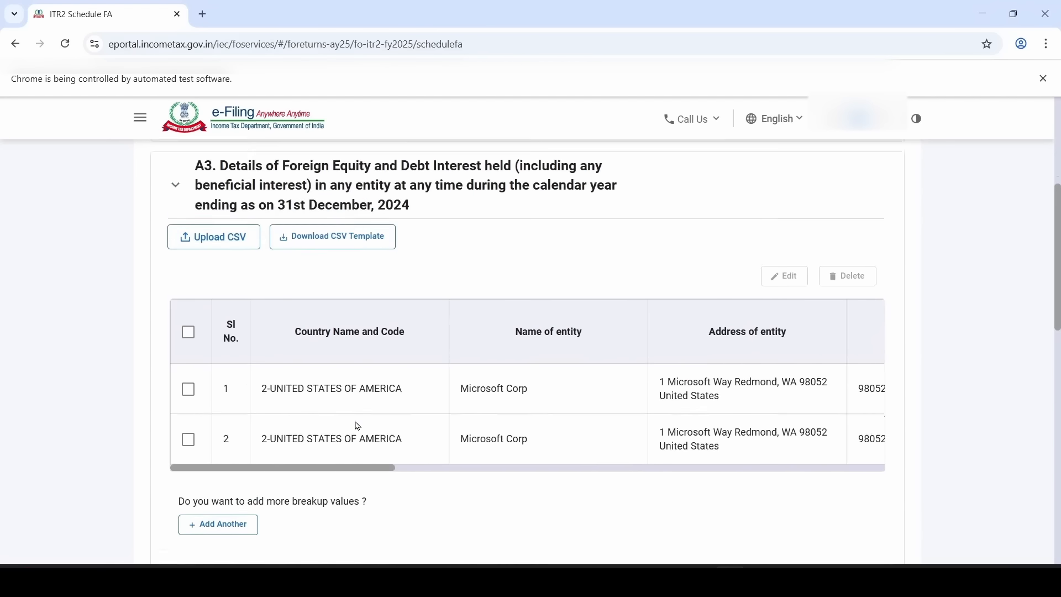
{"action": "left_click", "coordinate": [358, 426]}
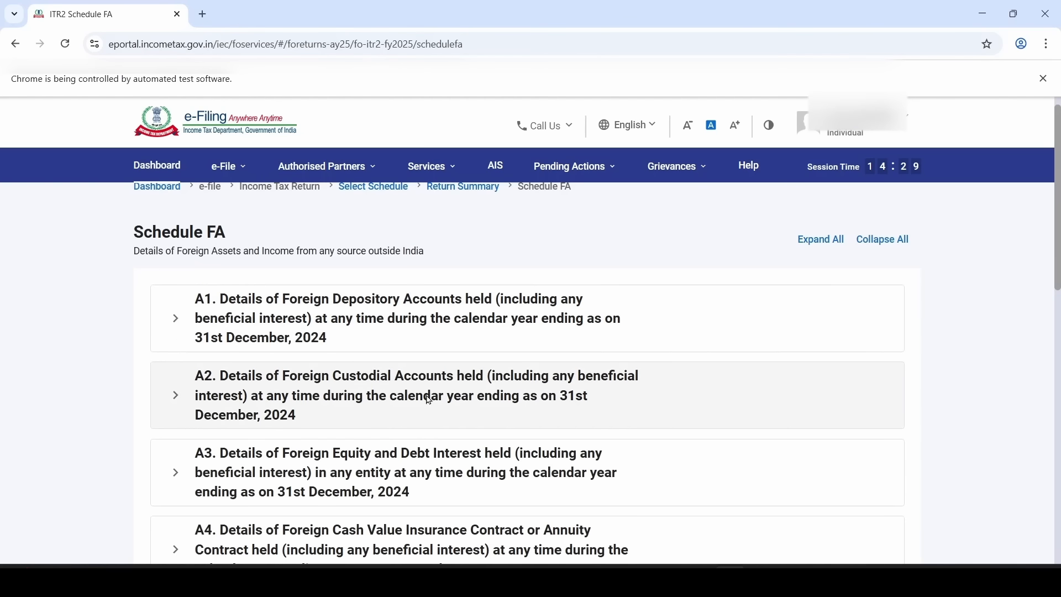
{"action": "left_click", "coordinate": [308, 382]}
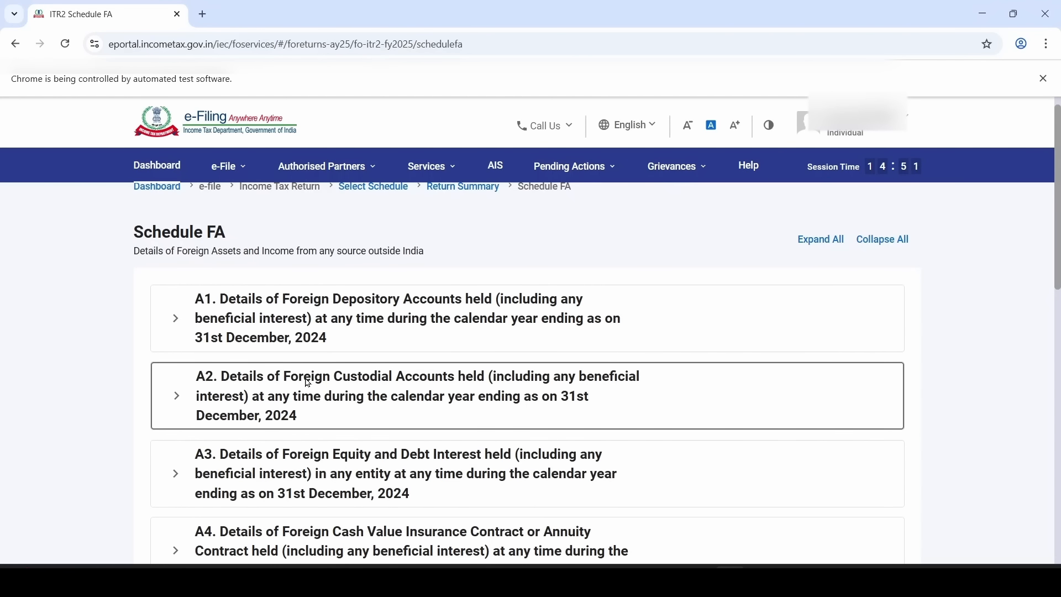
Start a new A2 custodial account entry with country 2-UNITED STATES OF AMERICA
{"action": "left_click", "coordinate": [228, 393]}
{"action": "scroll", "coordinate": [228, 393], "scroll_direction": "down", "scroll_amount": 3}
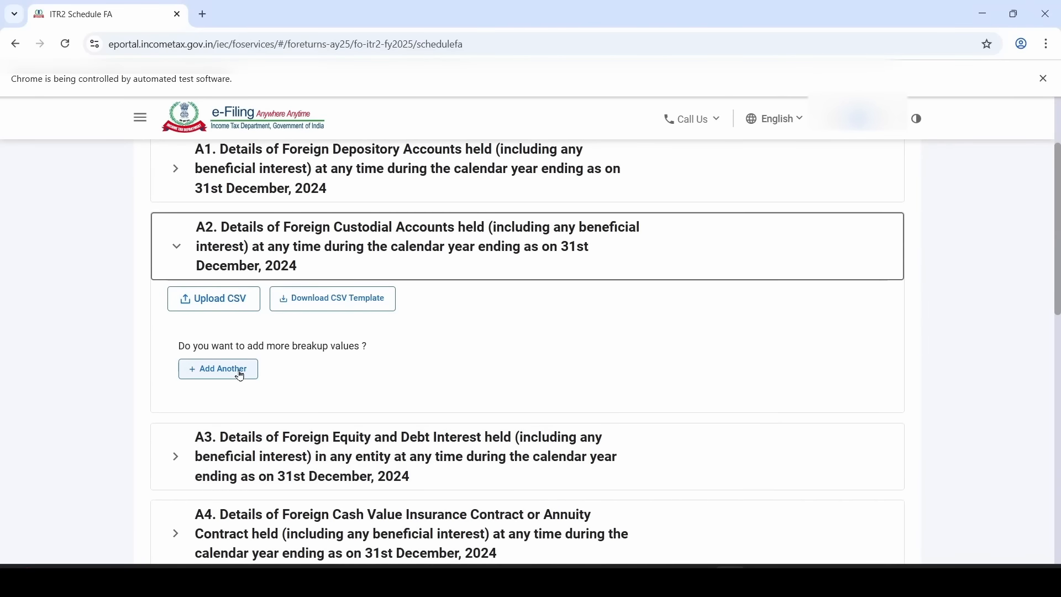
{"action": "left_click", "coordinate": [220, 369]}
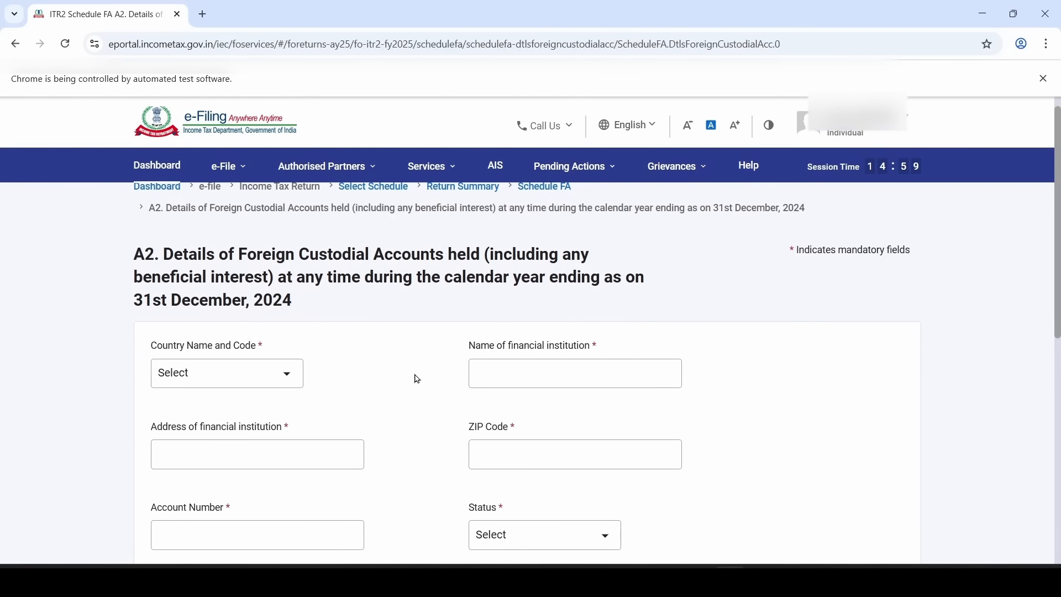
{"action": "left_click", "coordinate": [239, 376]}
{"action": "scroll", "coordinate": [245, 297], "scroll_direction": "down", "scroll_amount": 2}
{"action": "scroll", "coordinate": [245, 298], "scroll_direction": "down", "scroll_amount": 15}
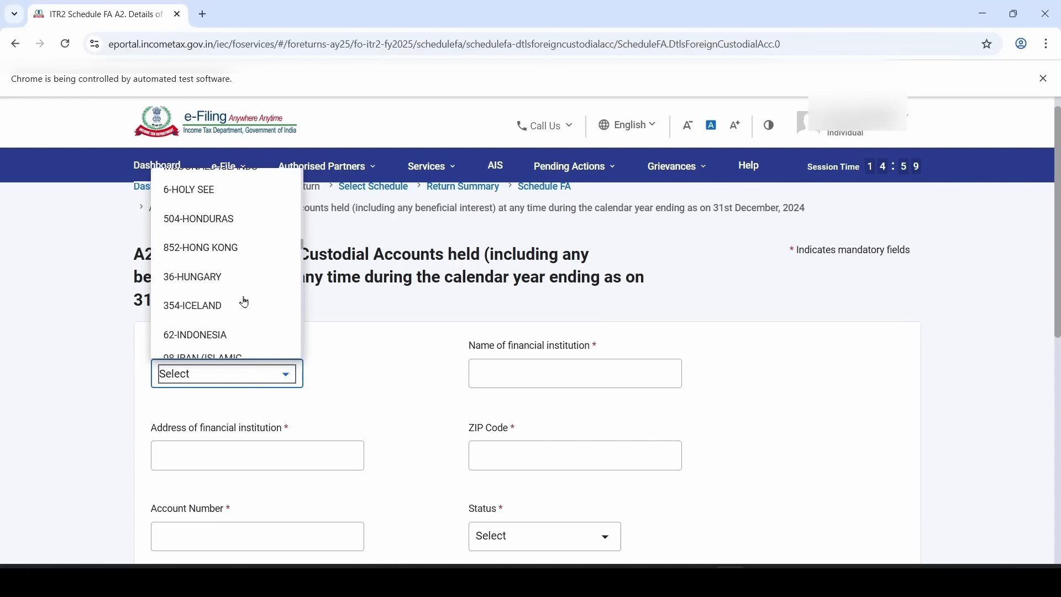
{"action": "left_click", "coordinate": [244, 302]}
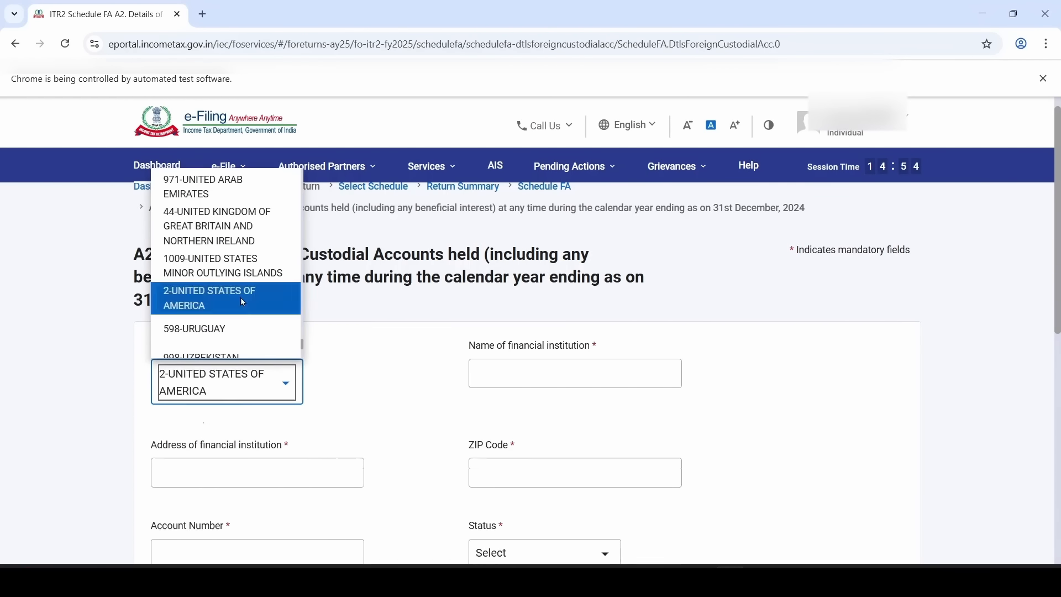
Fill in Morgan Stanley Smith Barney, LLC, its address, ZIP 10004, account number, and Beneficial owner status
{"action": "left_click", "coordinate": [531, 372]}
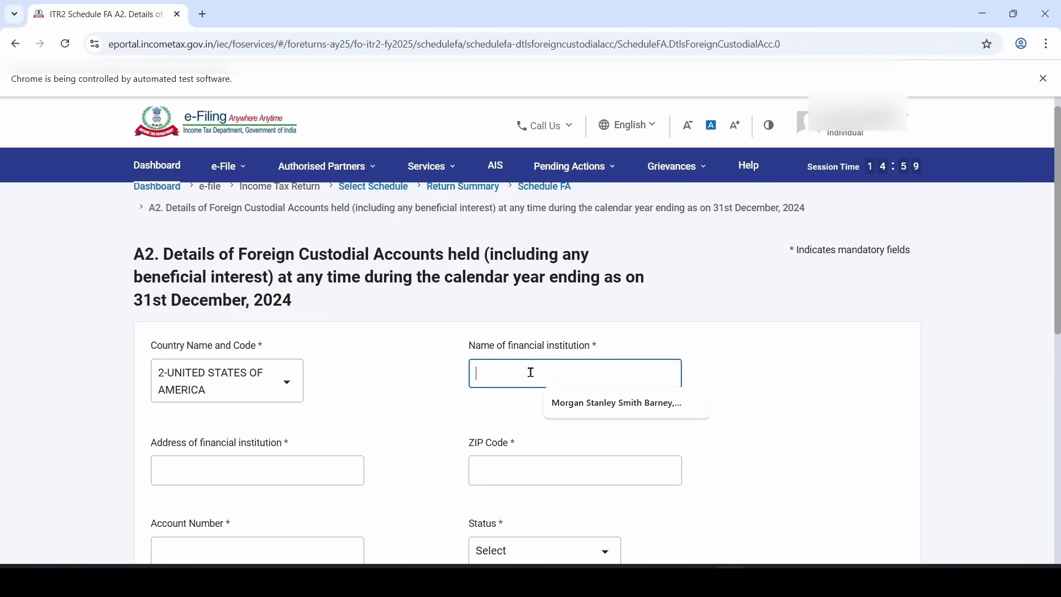
{"action": "left_click", "coordinate": [568, 409]}
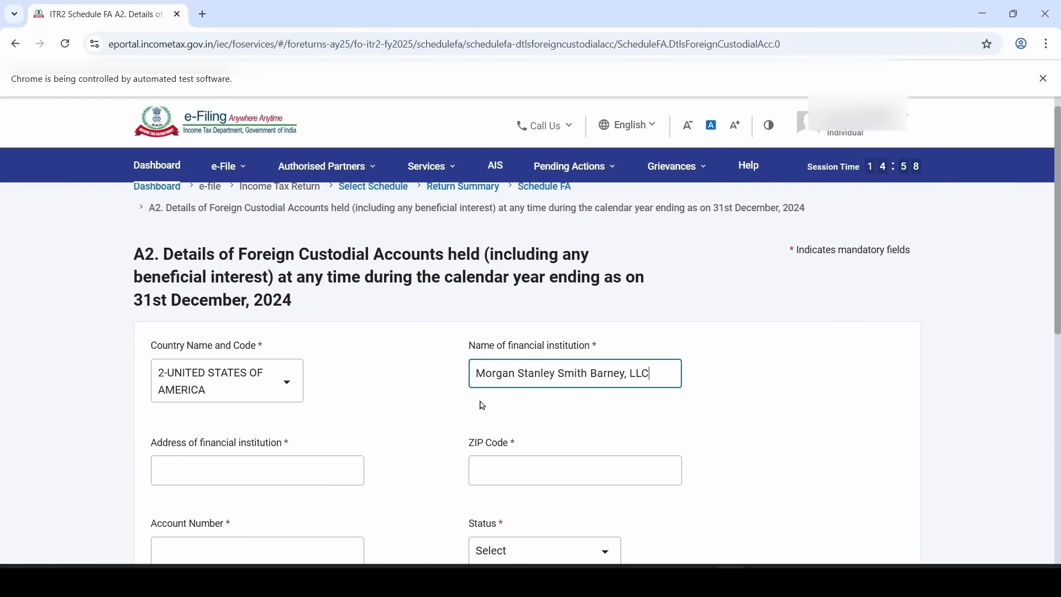
{"action": "left_click", "coordinate": [220, 472]}
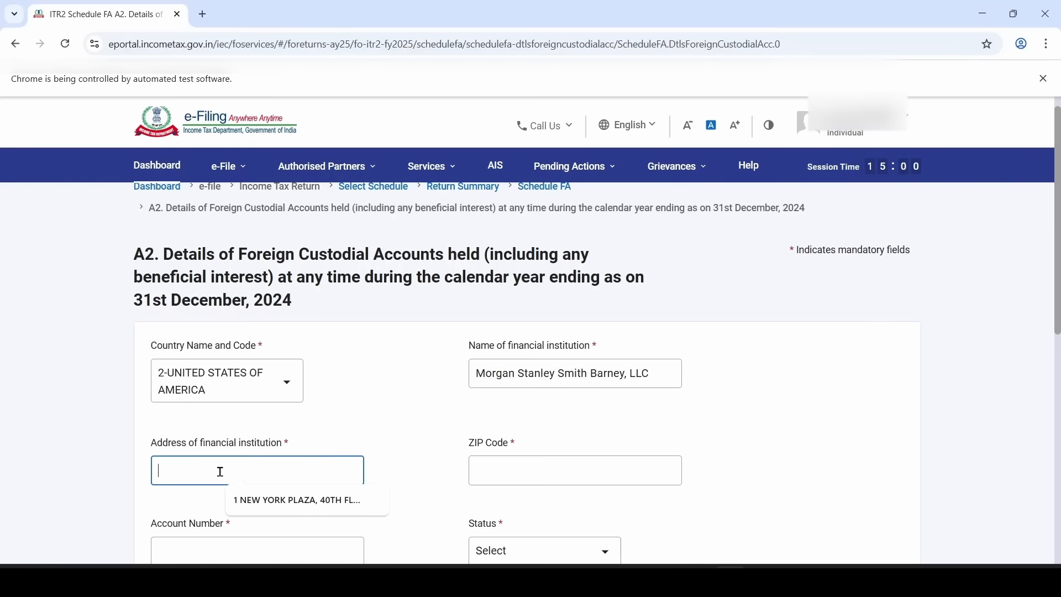
{"action": "left_click", "coordinate": [268, 504]}
{"action": "left_click", "coordinate": [501, 464]}
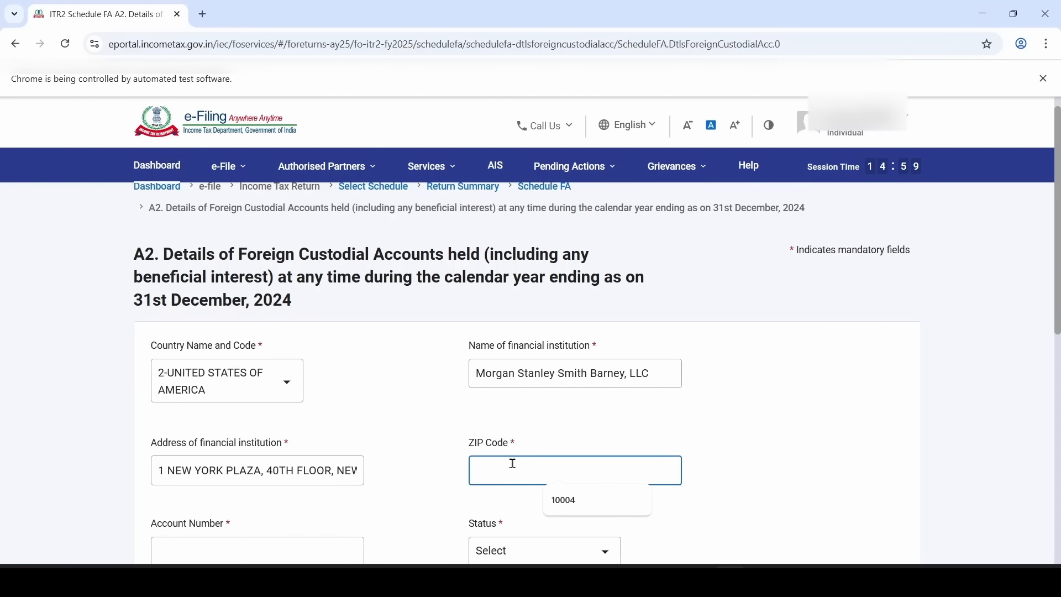
{"action": "left_click", "coordinate": [567, 499]}
{"action": "scroll", "coordinate": [396, 464], "scroll_direction": "down", "scroll_amount": 3}
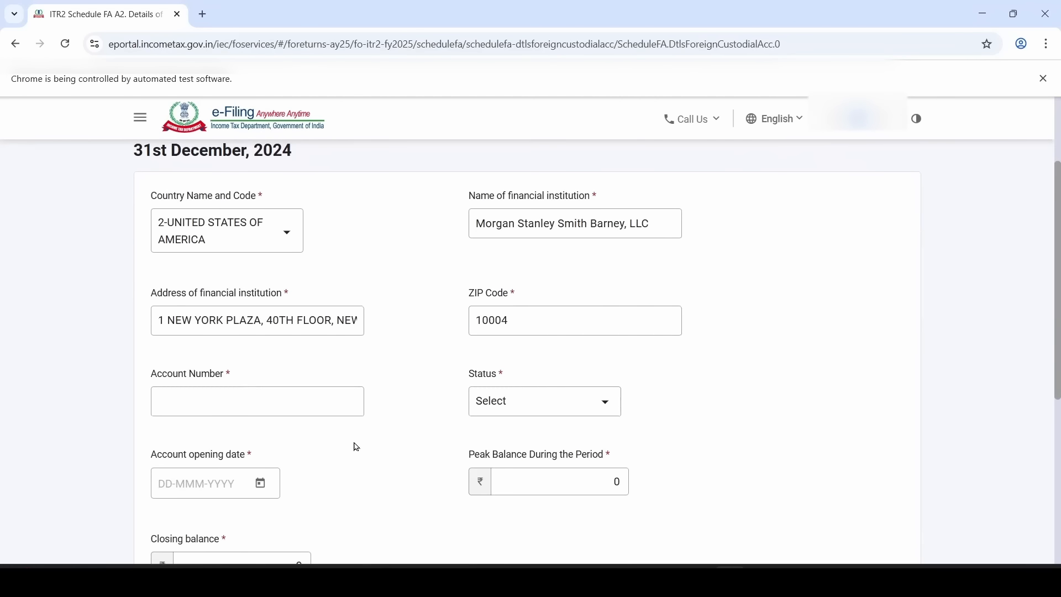
{"action": "left_click", "coordinate": [263, 399]}
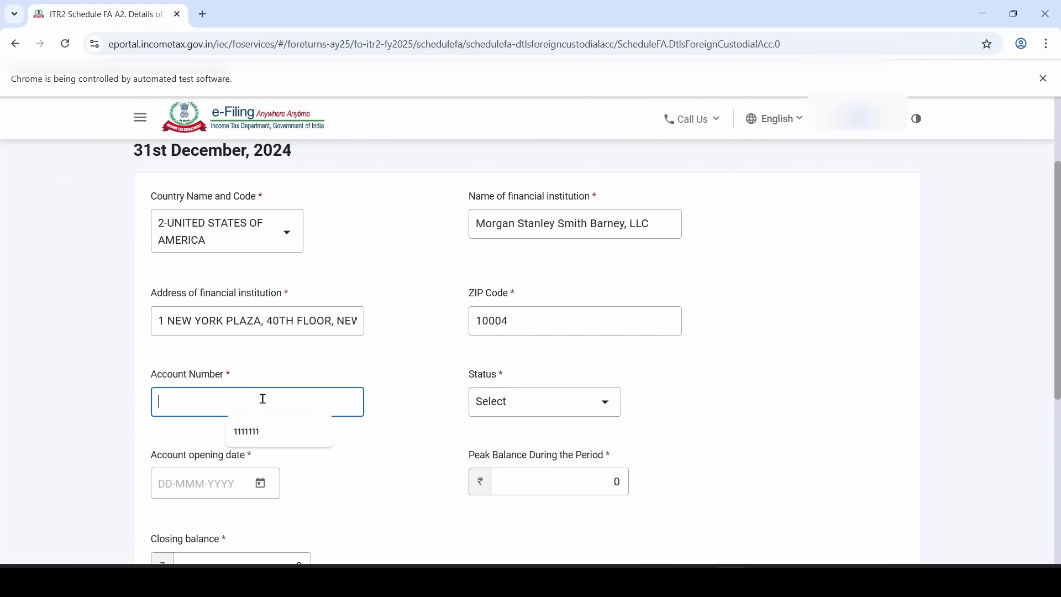
{"action": "left_click", "coordinate": [275, 435]}
{"action": "left_click", "coordinate": [409, 399]}
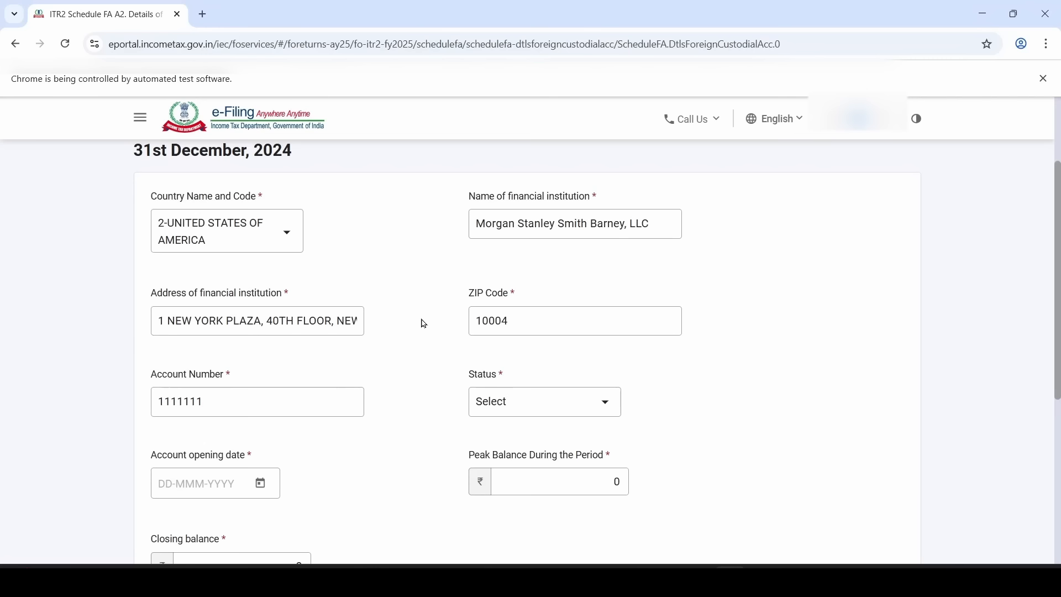
{"action": "left_click", "coordinate": [515, 410]}
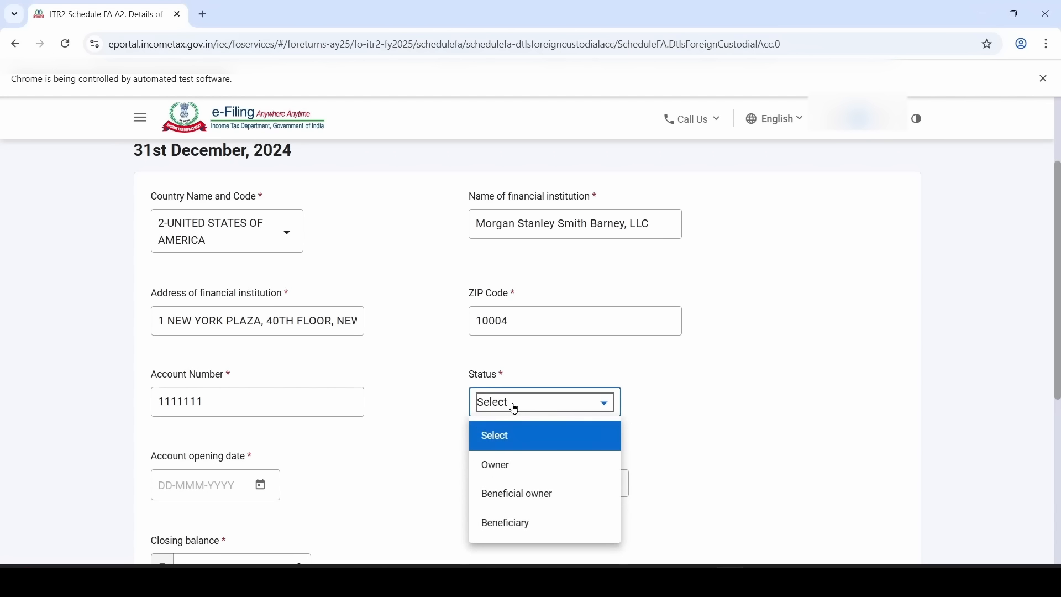
{"action": "left_click", "coordinate": [573, 503]}
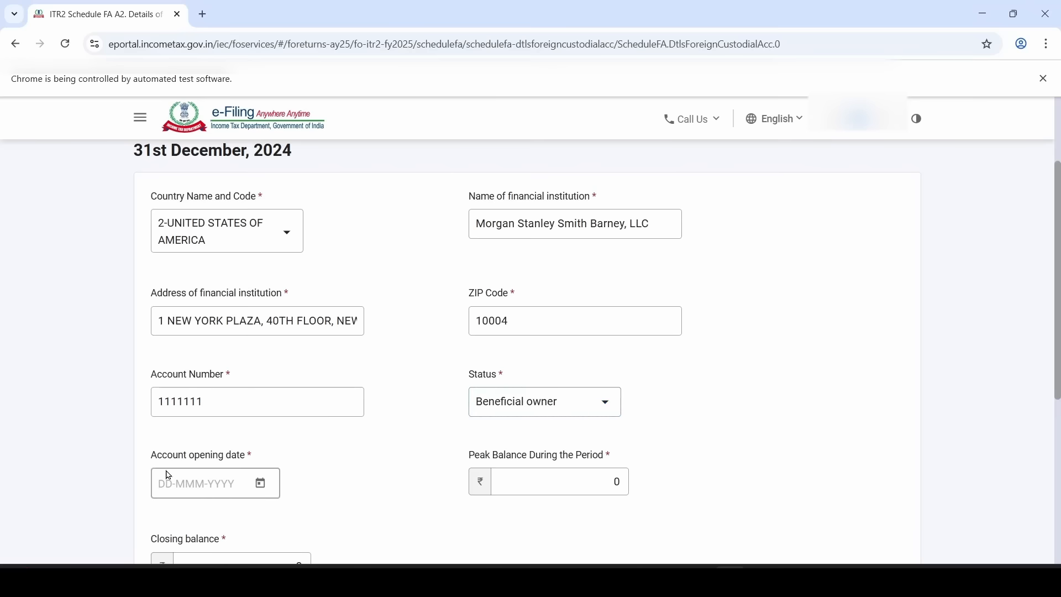
Set the account opening date to 01-Jan-2020
{"action": "left_click", "coordinate": [261, 483]}
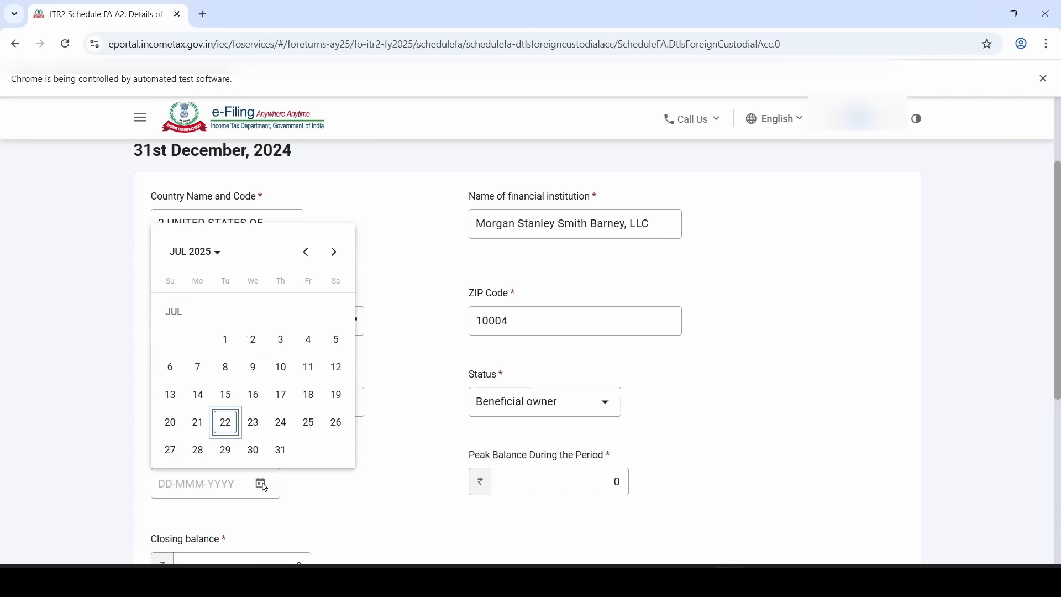
{"action": "left_click", "coordinate": [217, 263]}
{"action": "left_click", "coordinate": [227, 348]}
{"action": "left_click", "coordinate": [180, 326]}
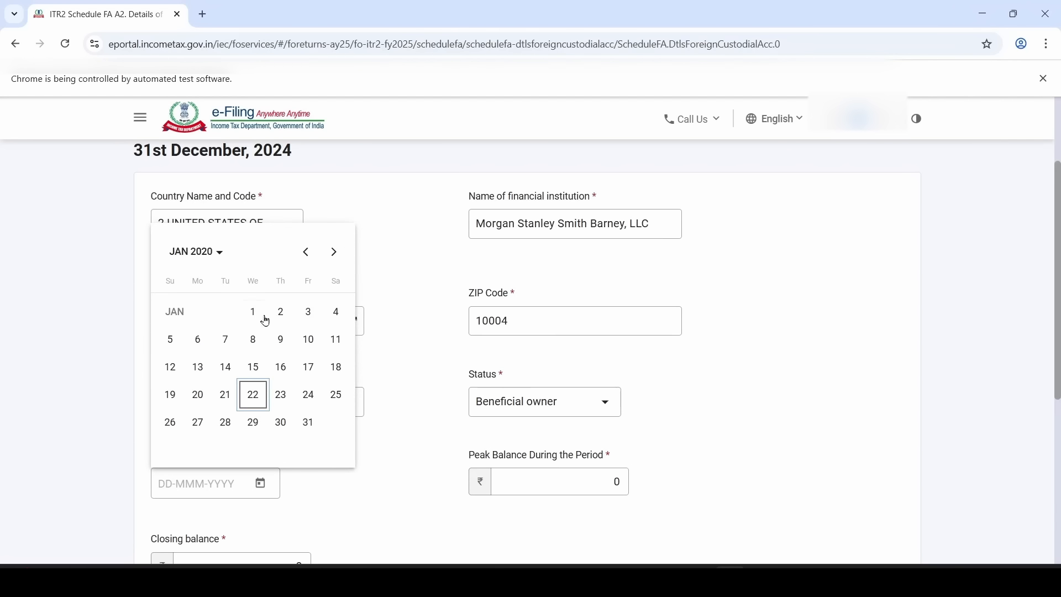
{"action": "left_click", "coordinate": [254, 323]}
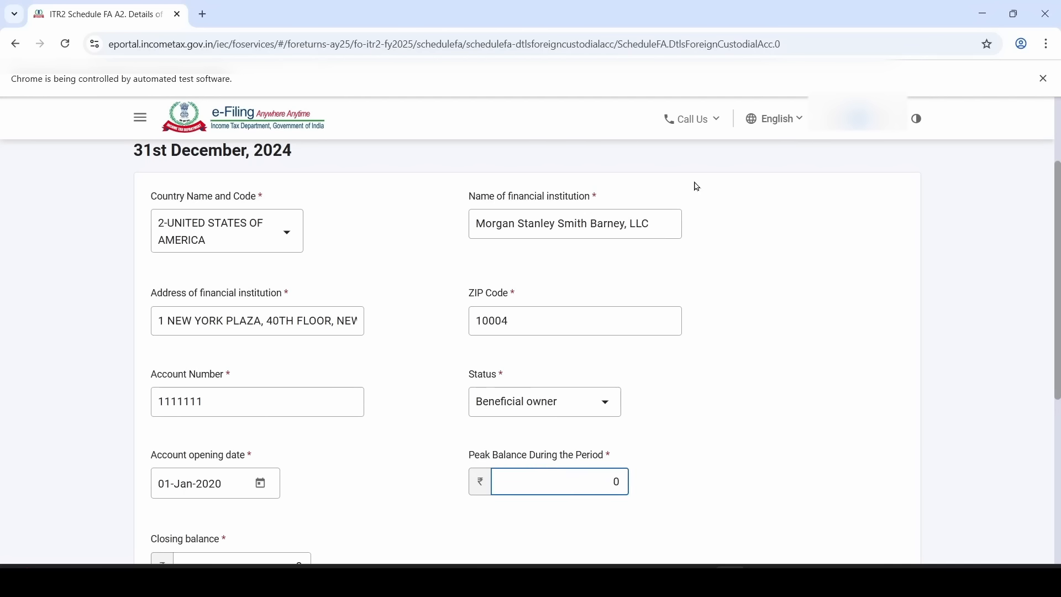
Enter peak balance 776711 and closing balance 721374
{"action": "type", "text": "11"}
{"action": "key", "text": "Delete"}
{"action": "left_click", "coordinate": [399, 443]}
{"action": "scroll", "coordinate": [401, 444], "scroll_direction": "down", "scroll_amount": 2}
{"action": "left_click", "coordinate": [297, 450]}
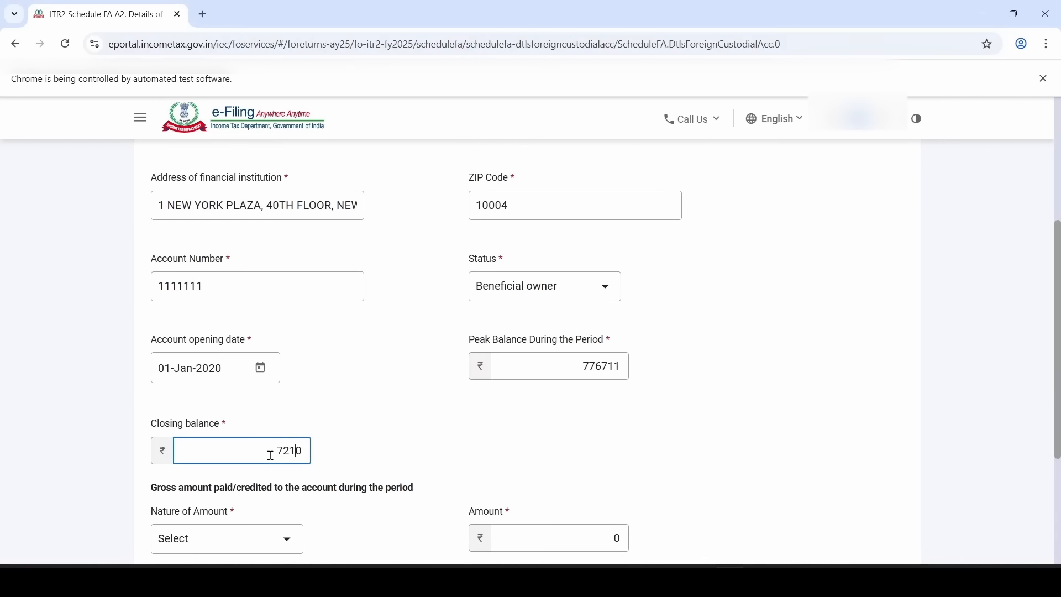
{"action": "type", "text": "374"}
{"action": "key", "text": "Delete"}
{"action": "left_click", "coordinate": [421, 384]}
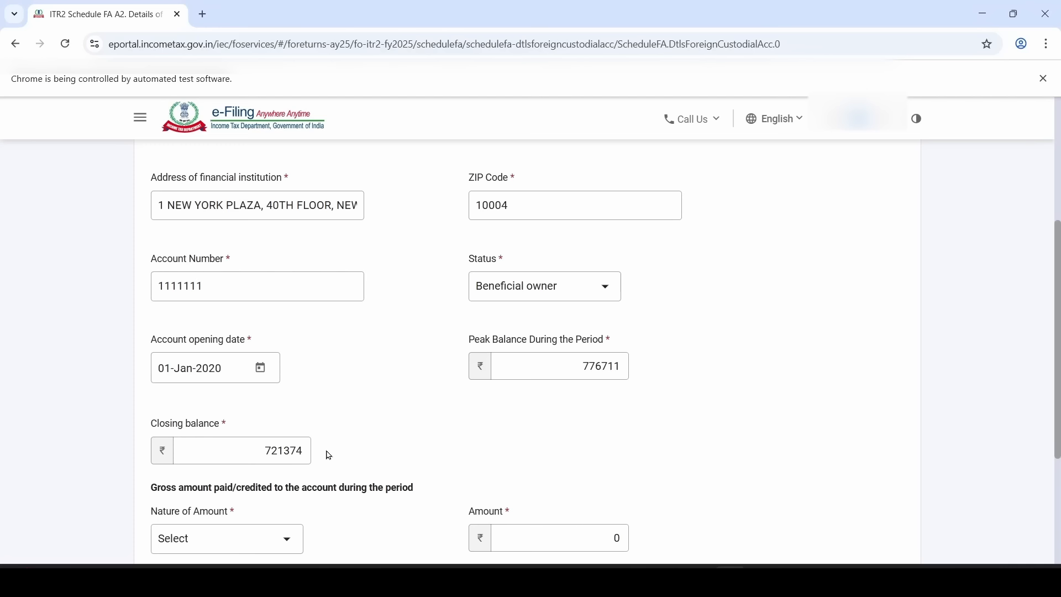
Set nature of amount to Dividend with amount 8368
{"action": "scroll", "coordinate": [407, 436], "scroll_direction": "down", "scroll_amount": 4}
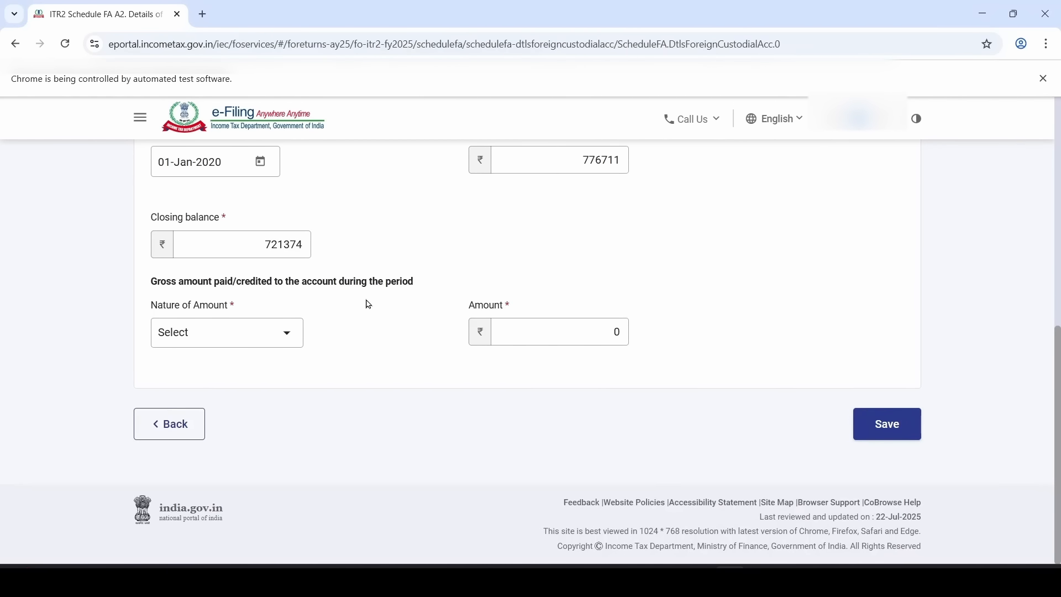
{"action": "left_click", "coordinate": [215, 341]}
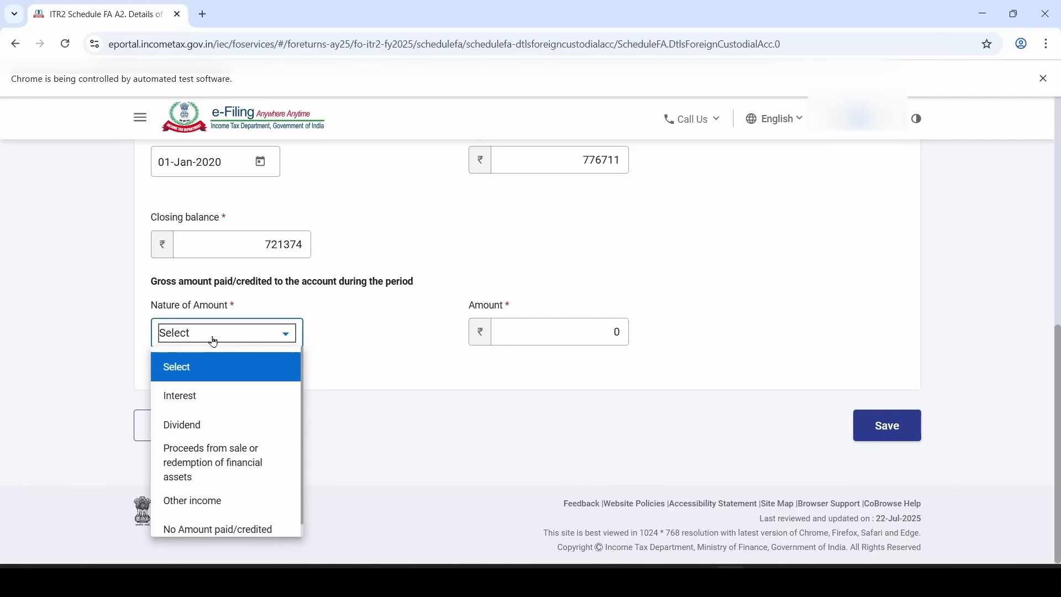
{"action": "left_click", "coordinate": [215, 425]}
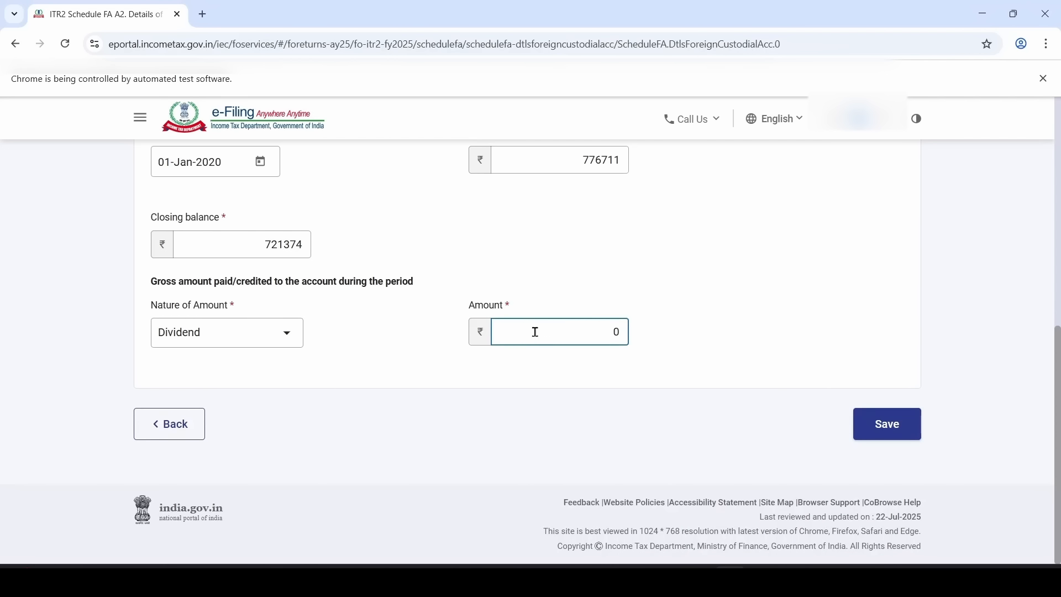
{"action": "left_click", "coordinate": [535, 332]}
{"action": "type", "text": "8368"}
{"action": "key", "text": "Delete"}
Save the custodial account entry, check the A2 row, and confirm Schedule FA
{"action": "left_click", "coordinate": [439, 368]}
{"action": "left_click", "coordinate": [889, 426]}
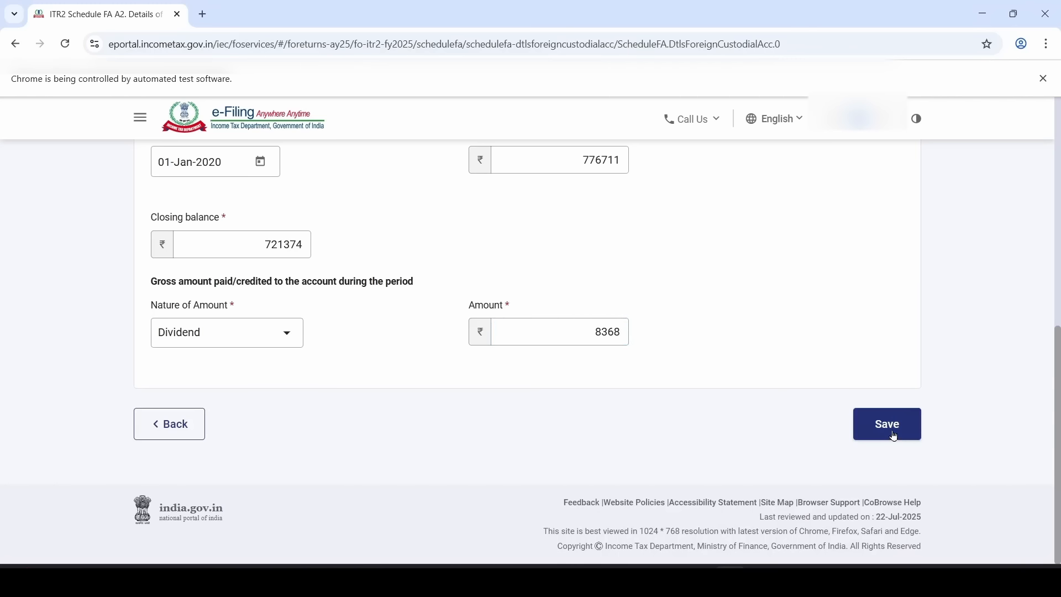
{"action": "left_click", "coordinate": [385, 368]}
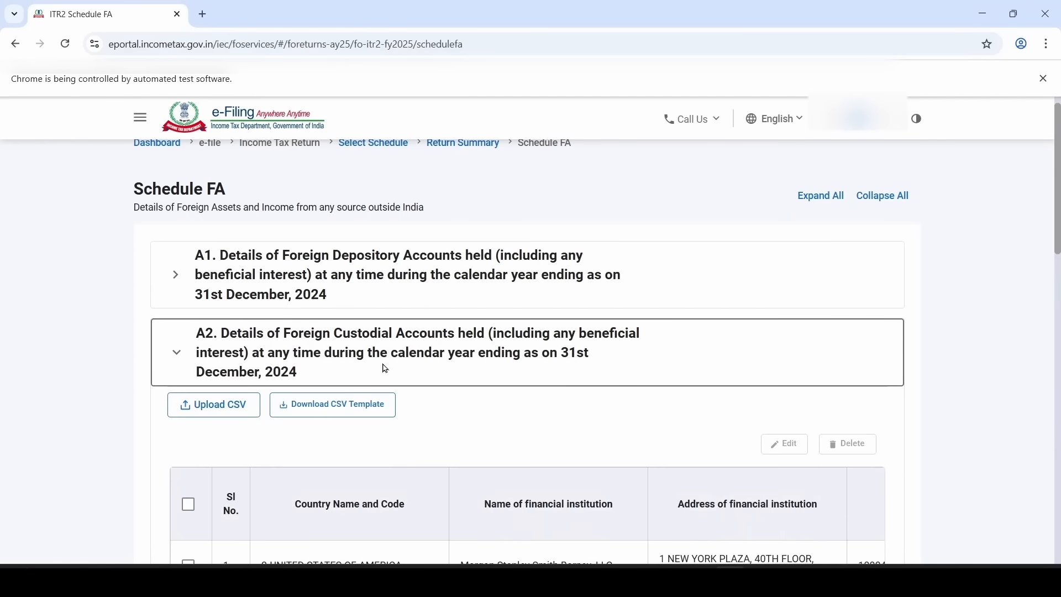
{"action": "scroll", "coordinate": [386, 367], "scroll_direction": "down", "scroll_amount": 4}
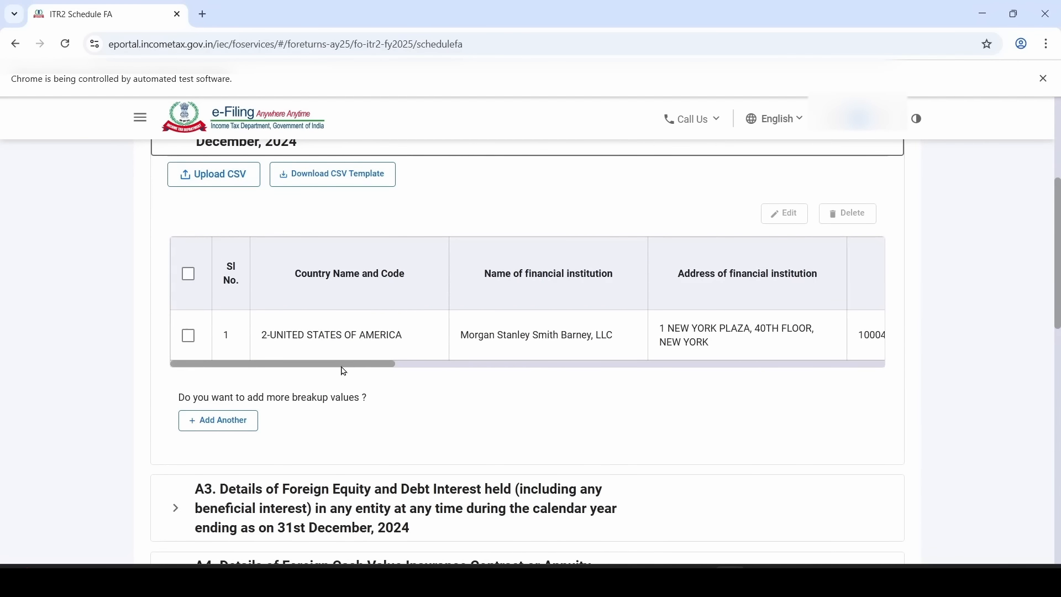
{"action": "left_click_drag", "start_coordinate": [341, 365], "coordinate": [313, 379]}
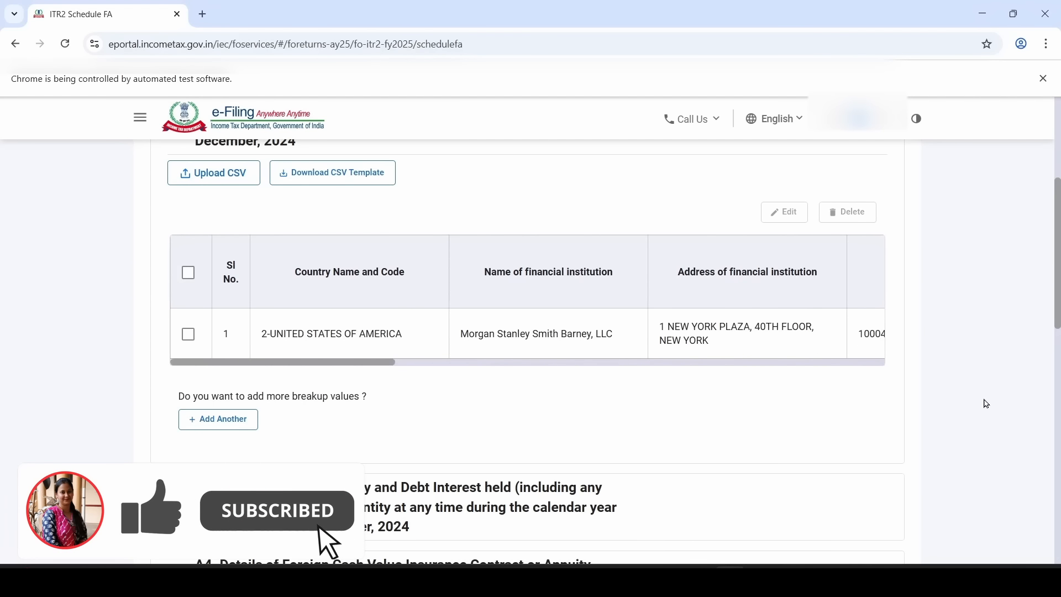
{"action": "scroll", "coordinate": [973, 404], "scroll_direction": "down", "scroll_amount": 10}
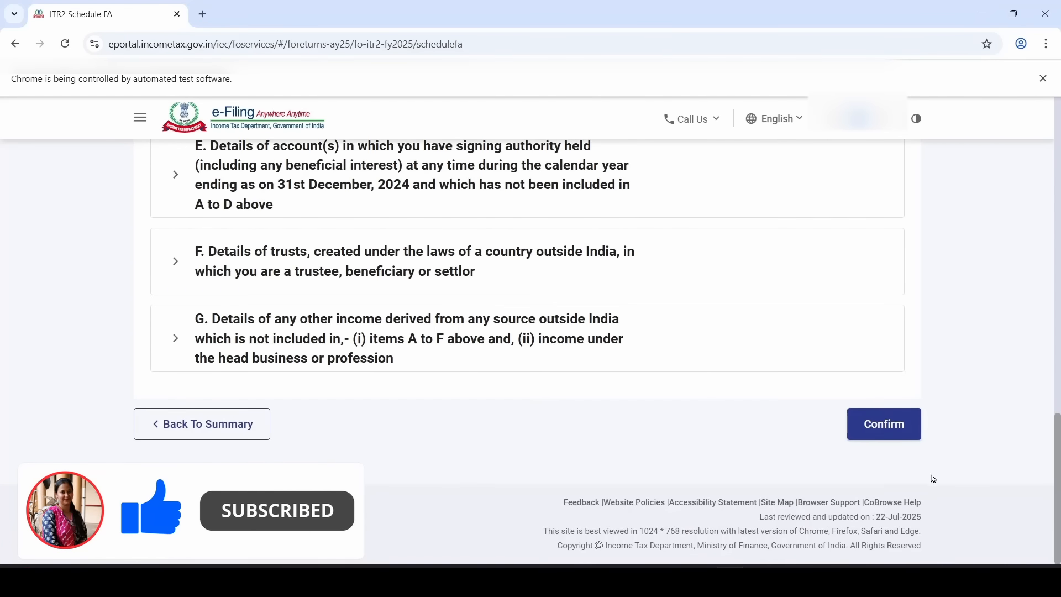
{"action": "left_click", "coordinate": [906, 434]}
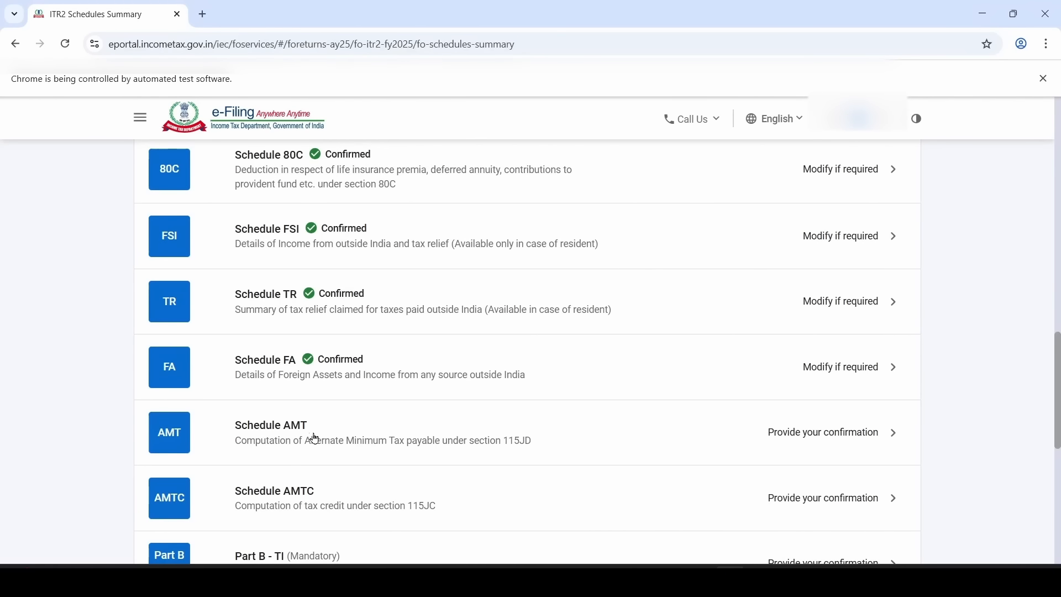
Confirm Schedule AMT and Schedule AMTC from the summary
{"action": "left_click", "coordinate": [338, 436]}
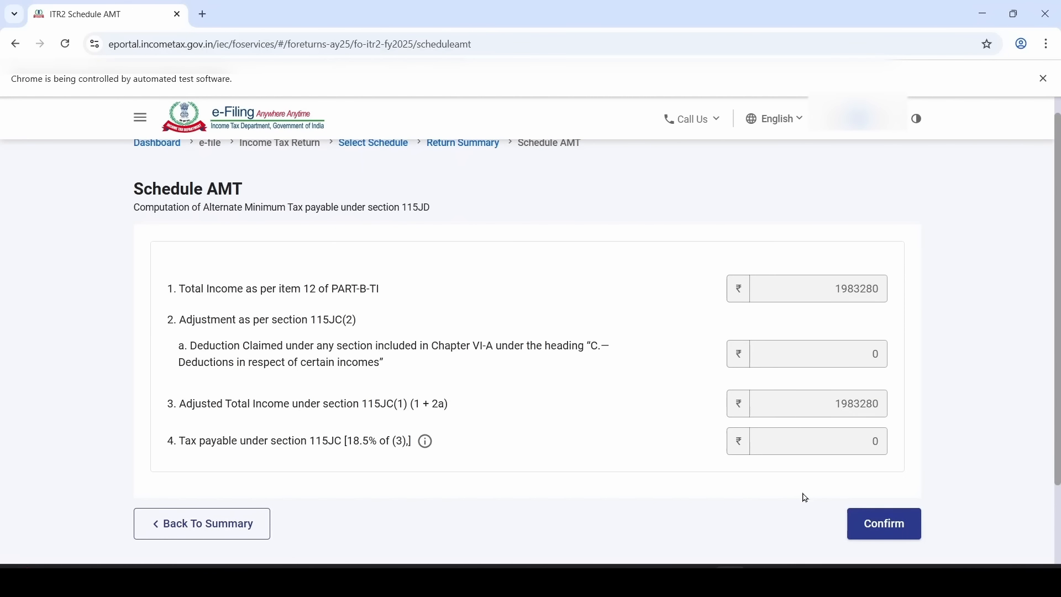
{"action": "left_click", "coordinate": [899, 531]}
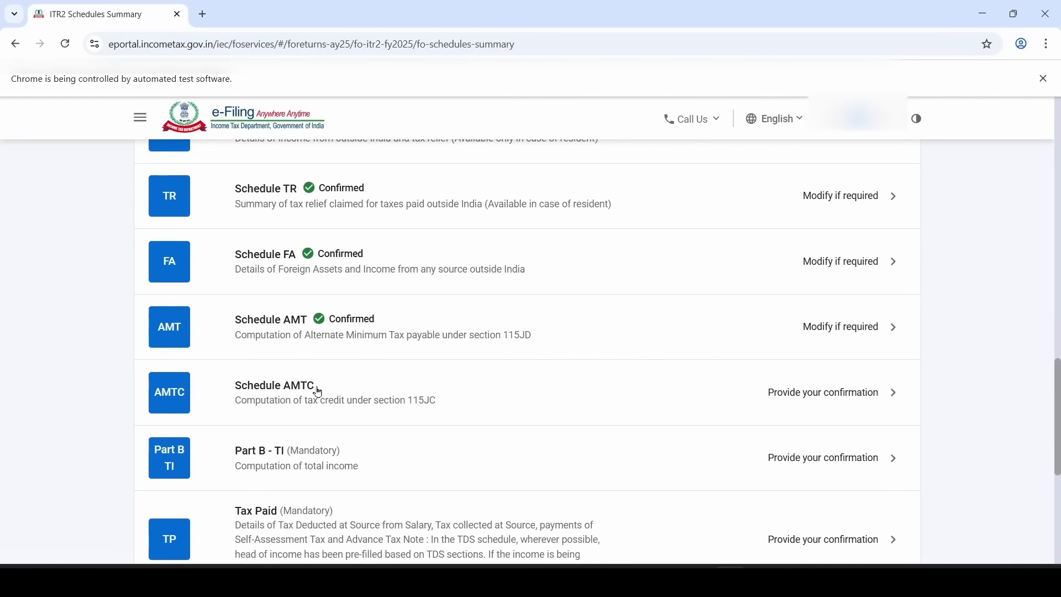
{"action": "left_click", "coordinate": [339, 401]}
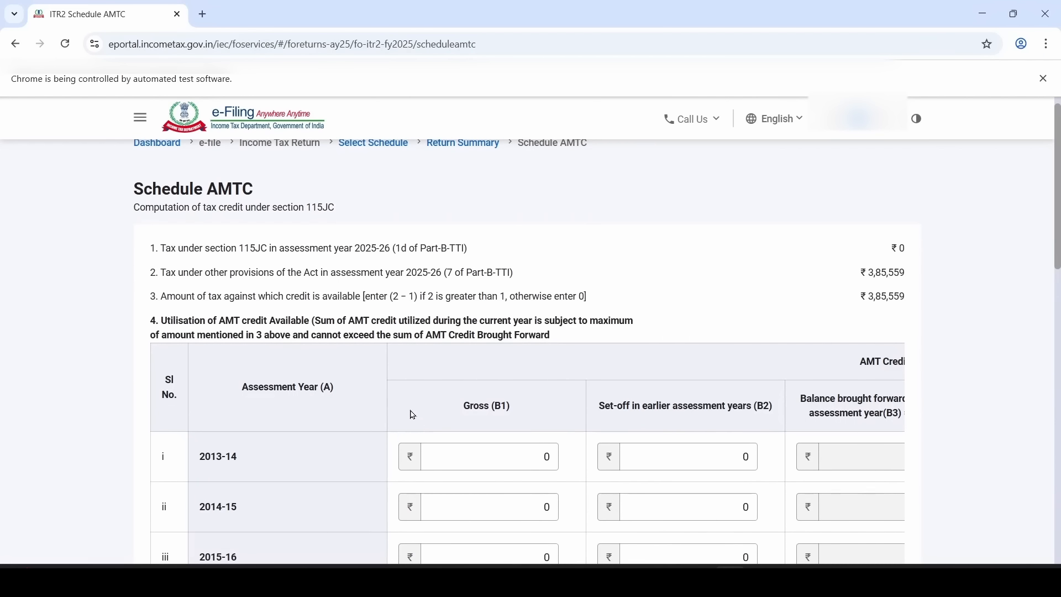
{"action": "scroll", "coordinate": [735, 321], "scroll_direction": "down", "scroll_amount": 4}
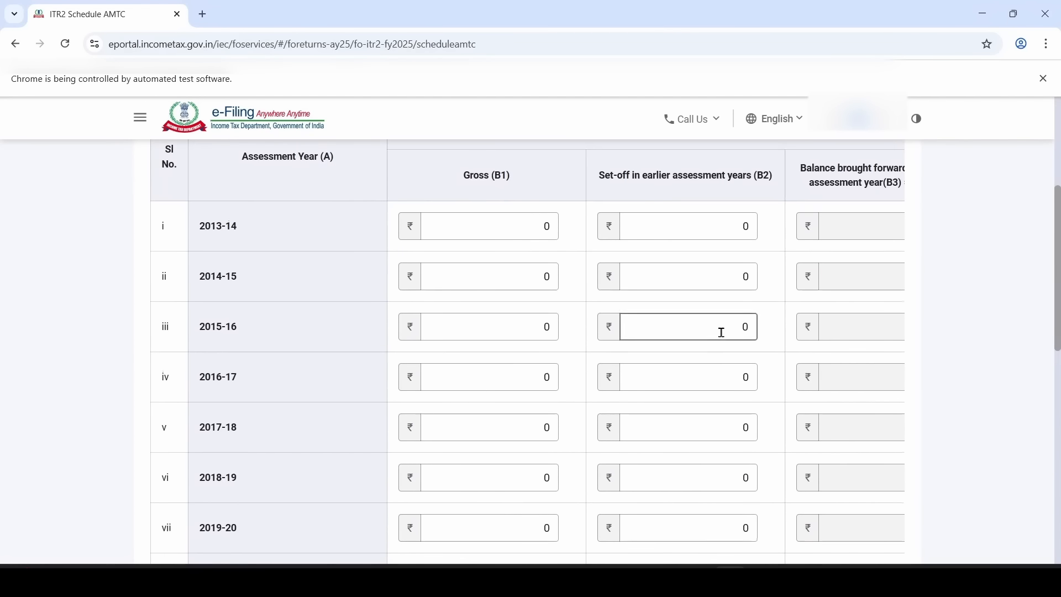
{"action": "scroll", "coordinate": [721, 332], "scroll_direction": "down", "scroll_amount": 10}
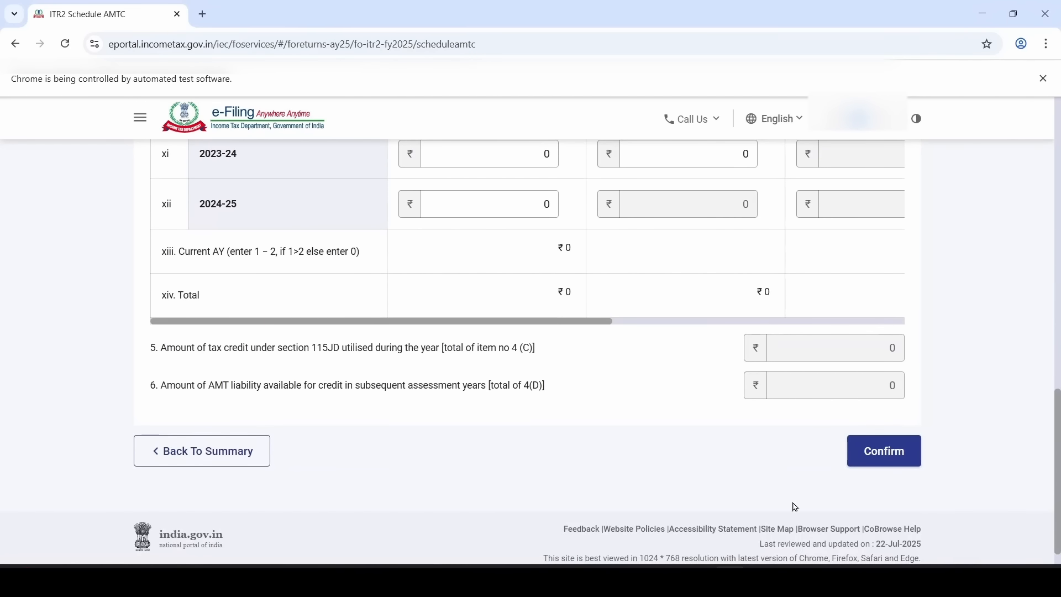
{"action": "left_click", "coordinate": [892, 459]}
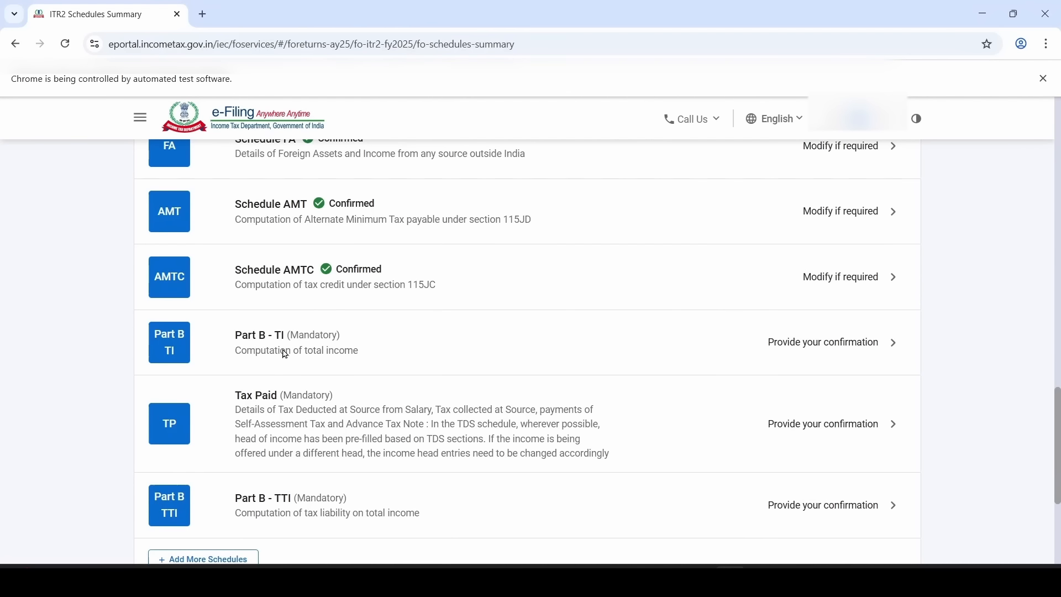
Review and confirm the Part B - TI total income computation
{"action": "left_click", "coordinate": [397, 352]}
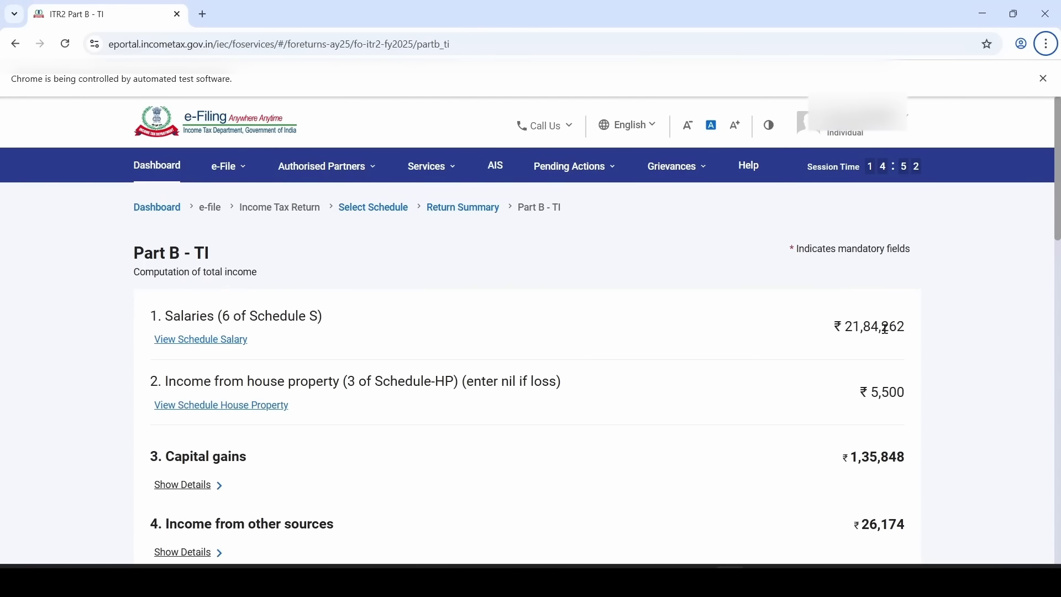
{"action": "scroll", "coordinate": [866, 398], "scroll_direction": "down", "scroll_amount": 15}
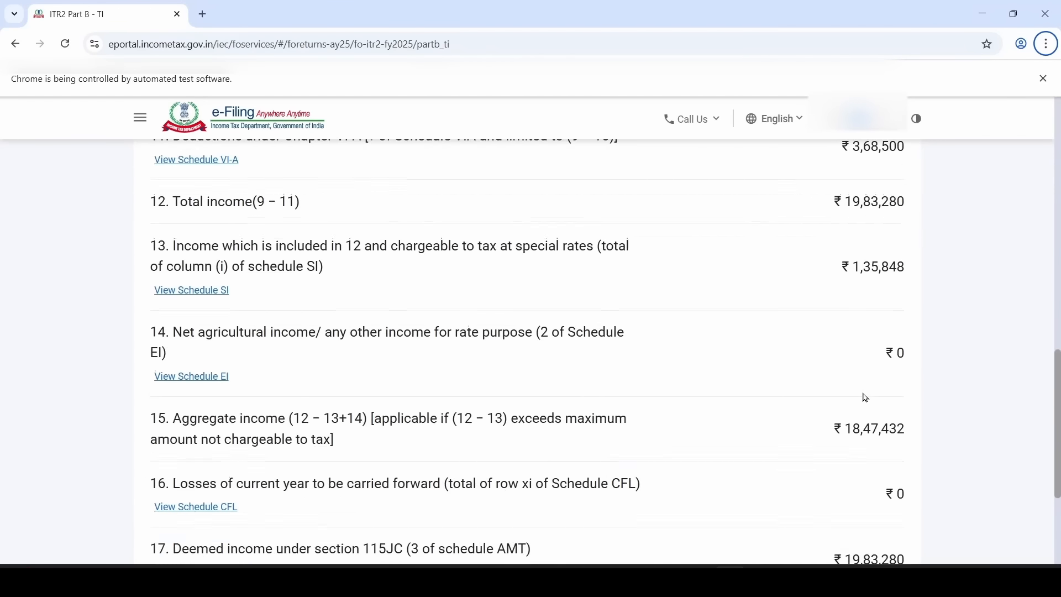
{"action": "scroll", "coordinate": [866, 398], "scroll_direction": "down", "scroll_amount": 4}
{"action": "left_click", "coordinate": [890, 426]}
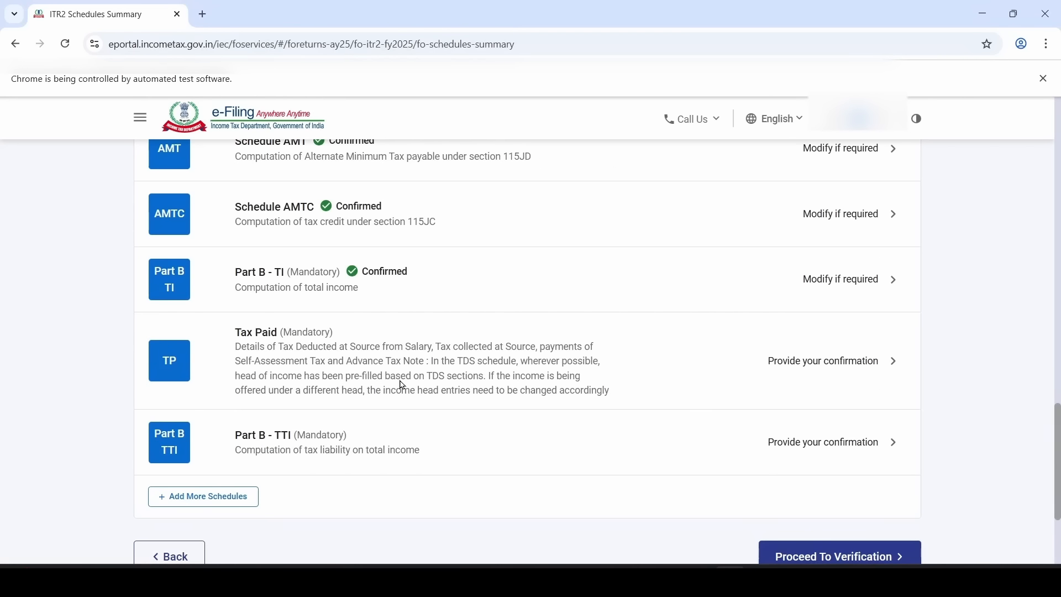
In Tax Paid, expand TDS from salary, select the employer's TDS entry, and confirm the schedule
{"action": "left_click", "coordinate": [369, 362]}
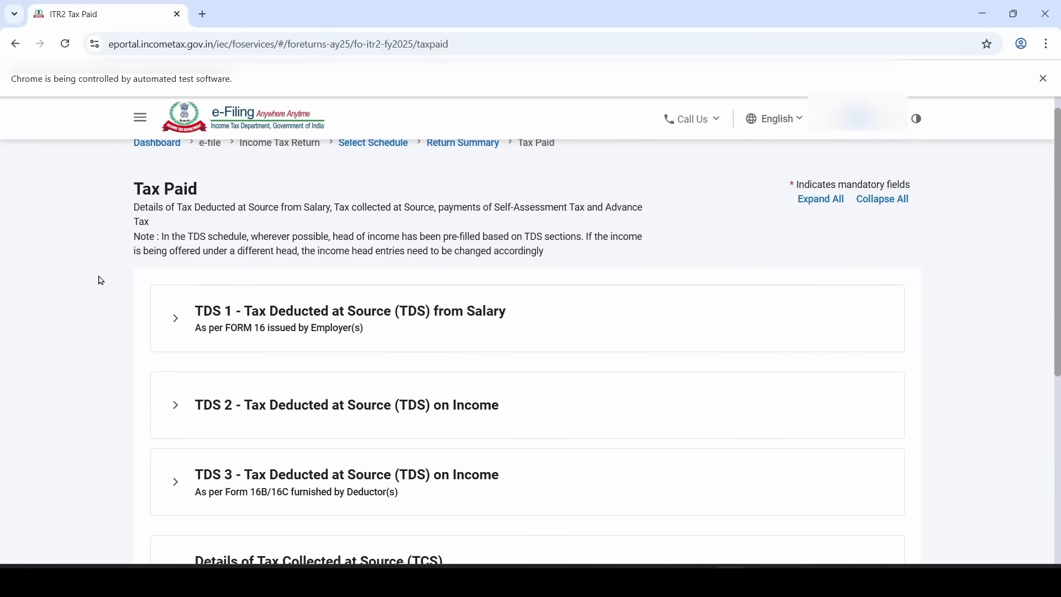
{"action": "scroll", "coordinate": [246, 484], "scroll_direction": "down", "scroll_amount": 2}
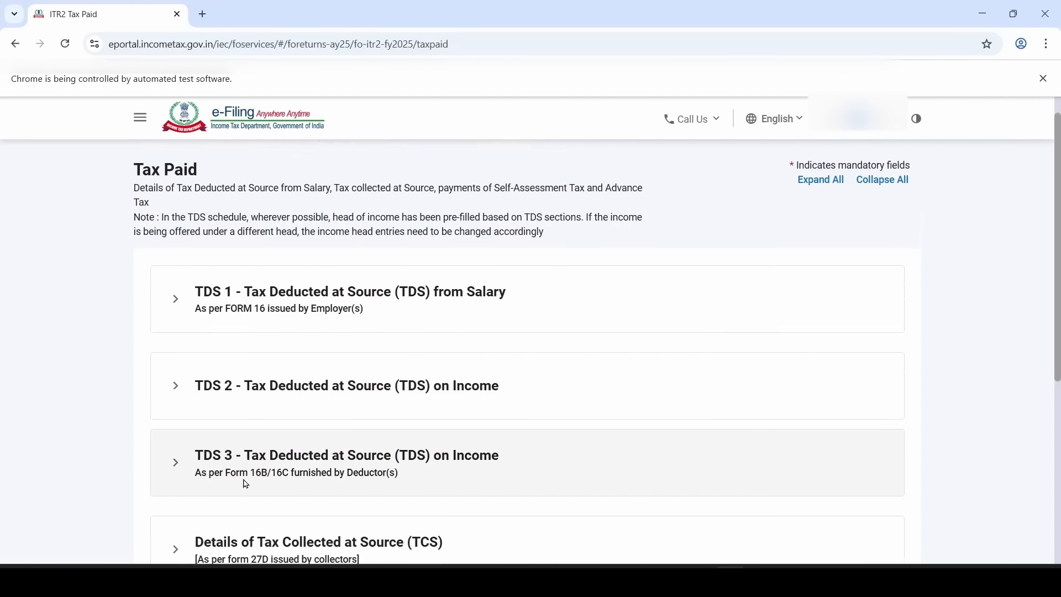
{"action": "scroll", "coordinate": [373, 460], "scroll_direction": "down", "scroll_amount": 2}
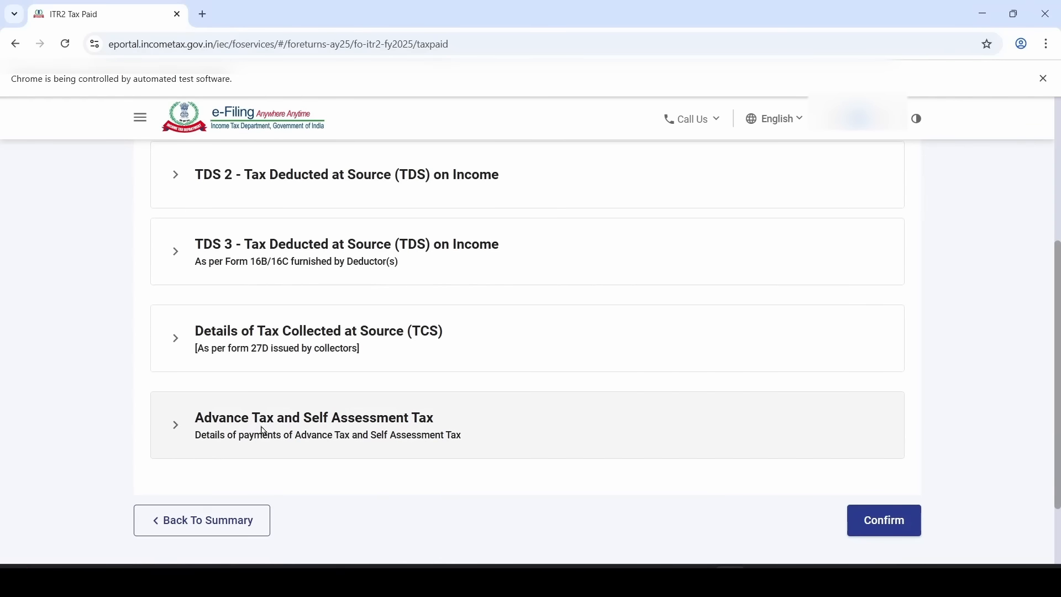
{"action": "scroll", "coordinate": [460, 436], "scroll_direction": "up", "scroll_amount": 4}
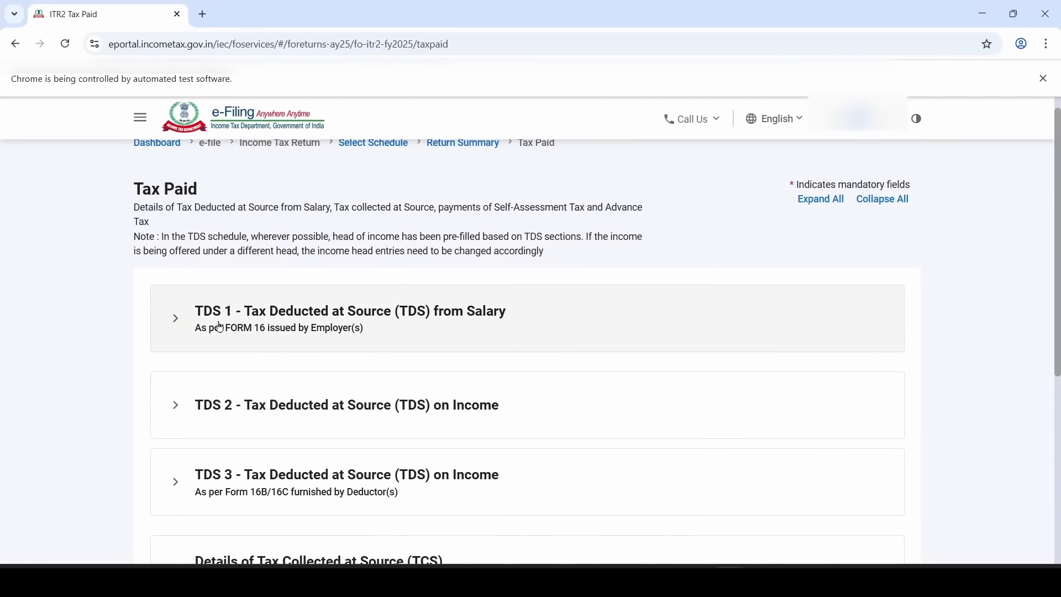
{"action": "left_click", "coordinate": [186, 327]}
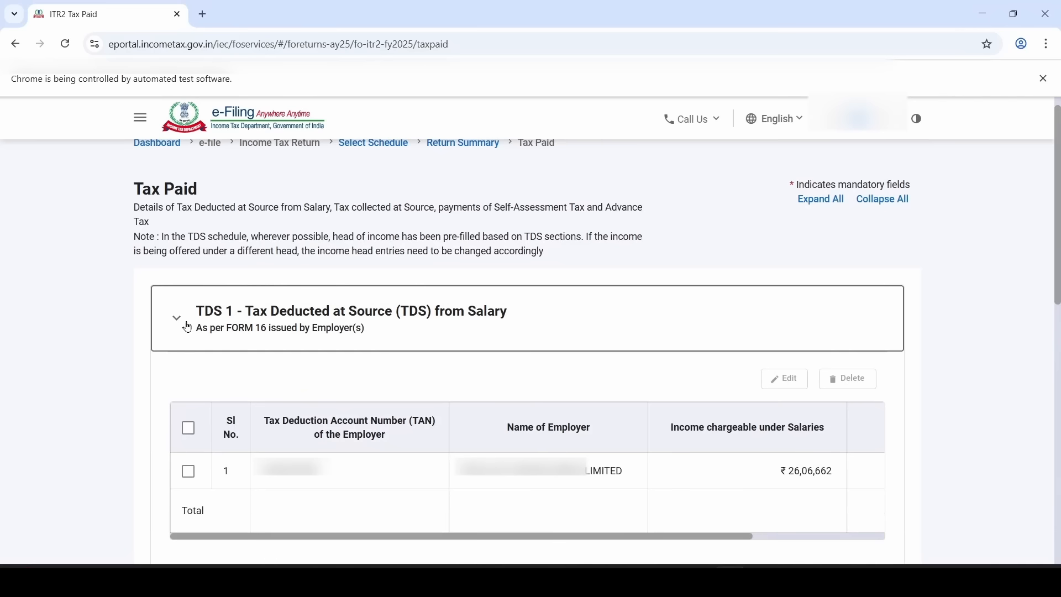
{"action": "left_click", "coordinate": [189, 472]}
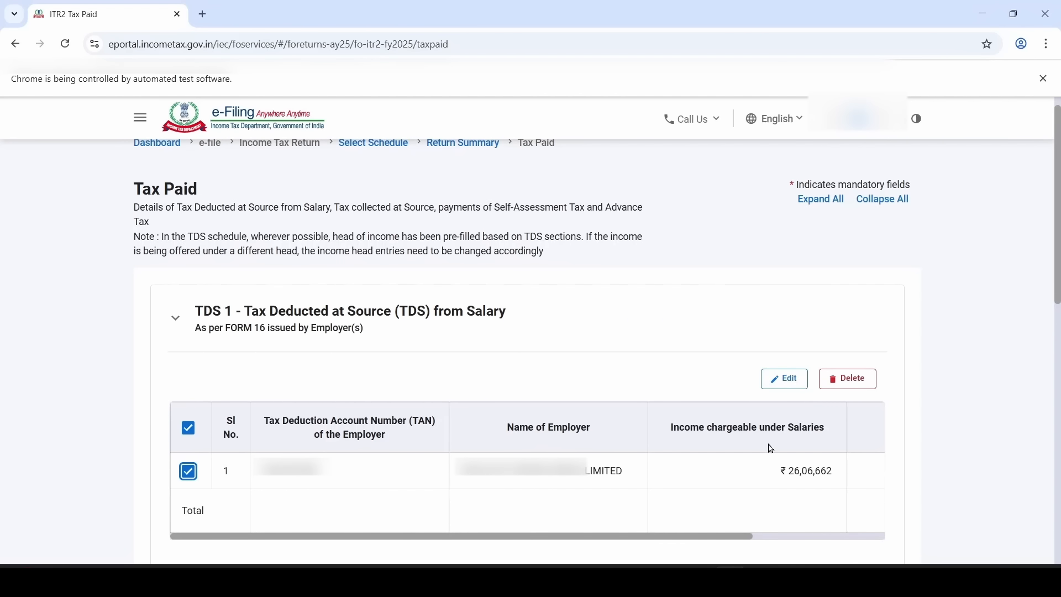
{"action": "scroll", "coordinate": [621, 383], "scroll_direction": "down", "scroll_amount": 7}
{"action": "scroll", "coordinate": [611, 384], "scroll_direction": "down", "scroll_amount": 2}
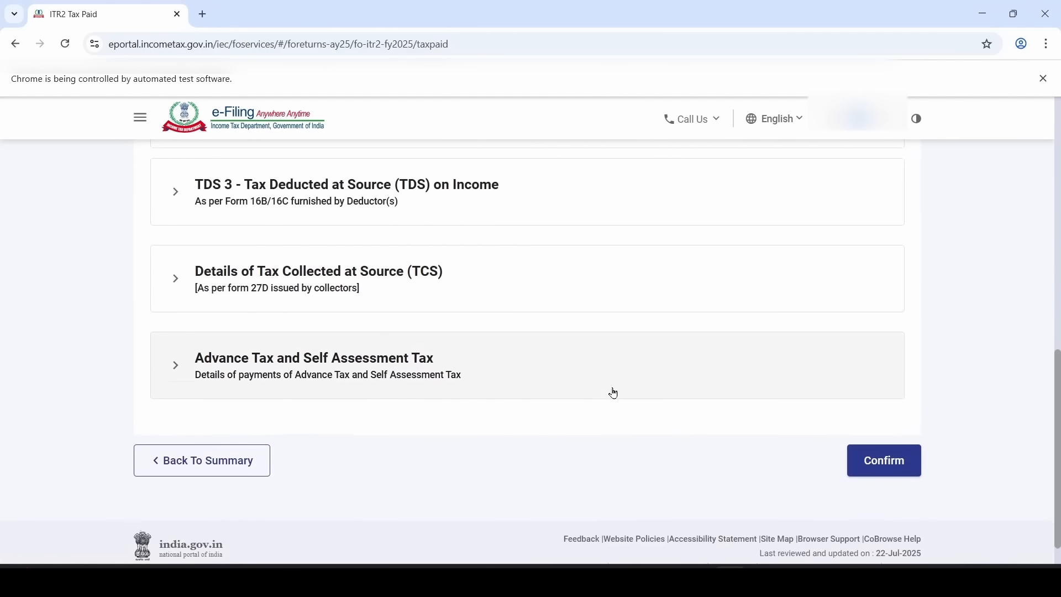
{"action": "scroll", "coordinate": [614, 392], "scroll_direction": "down", "scroll_amount": 1}
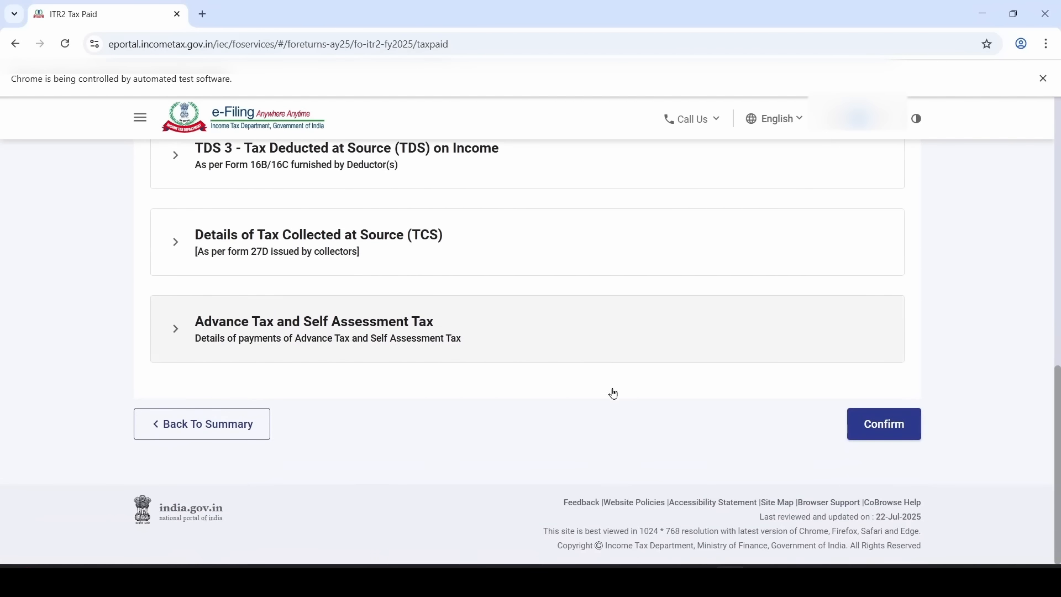
{"action": "left_click", "coordinate": [888, 433]}
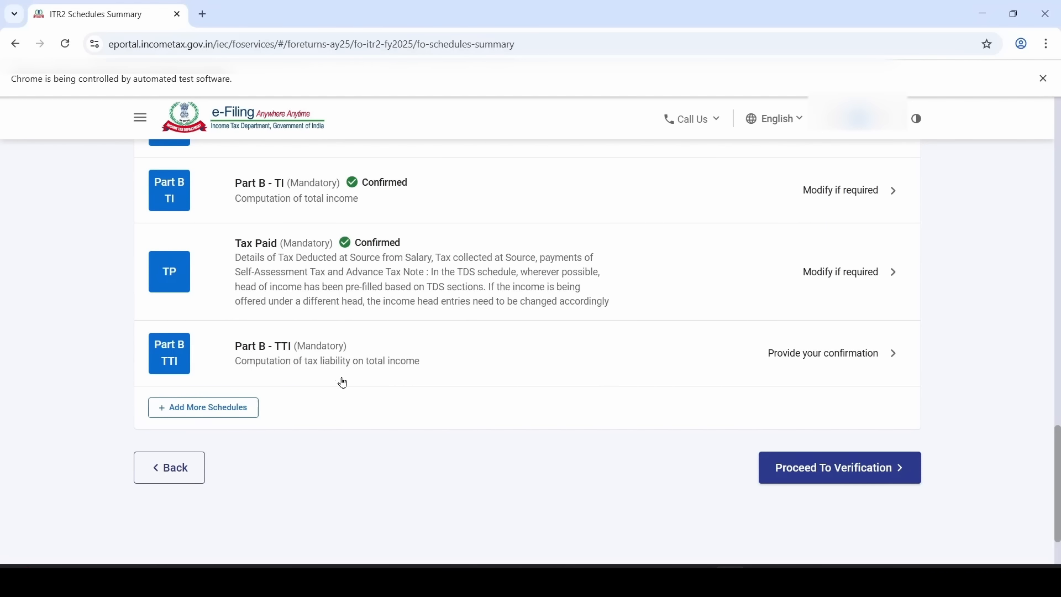
Open Part B - TTI and review the ₹ 1,320 tax relief, net tax liability and ₹ 1 interest and fee
{"action": "left_click", "coordinate": [501, 371]}
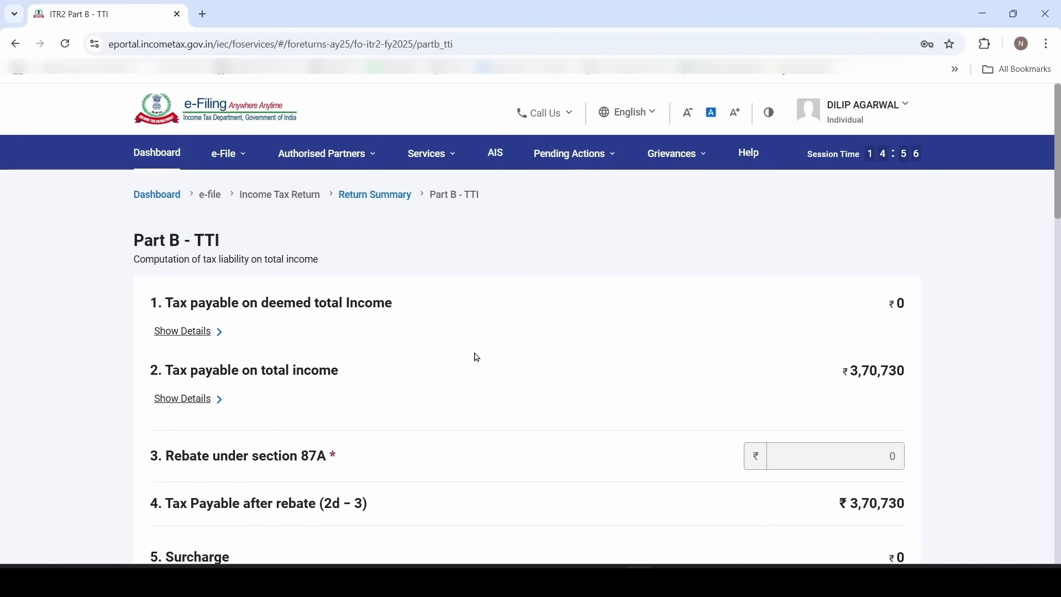
{"action": "scroll", "coordinate": [475, 357], "scroll_direction": "down", "scroll_amount": 7}
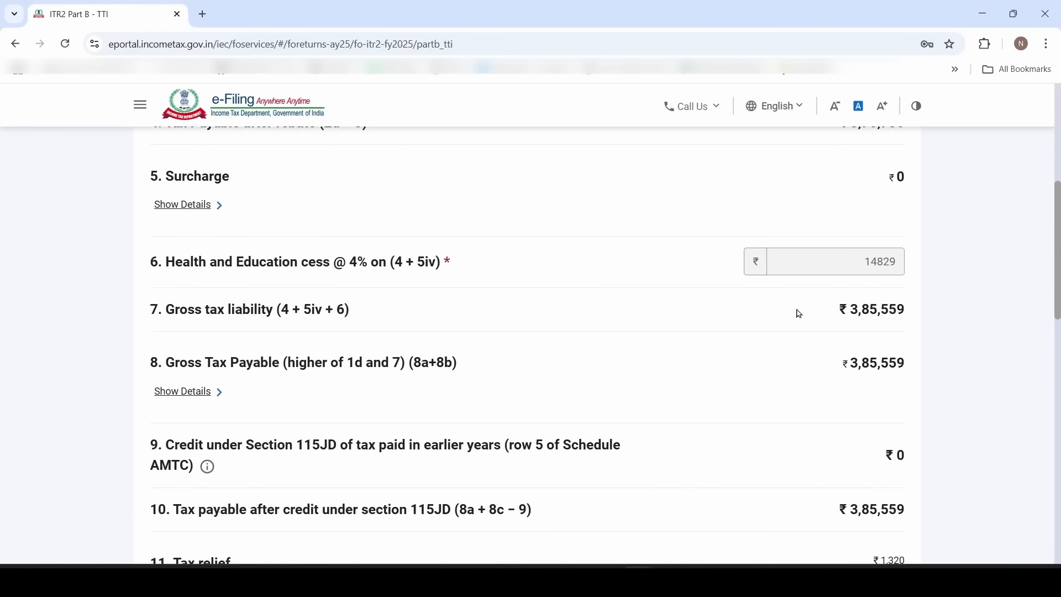
{"action": "left_click_drag", "start_coordinate": [798, 308], "coordinate": [933, 311]}
{"action": "left_click", "coordinate": [816, 407]}
{"action": "scroll", "coordinate": [796, 406], "scroll_direction": "down", "scroll_amount": 2}
{"action": "left_click_drag", "start_coordinate": [854, 445], "coordinate": [944, 451]}
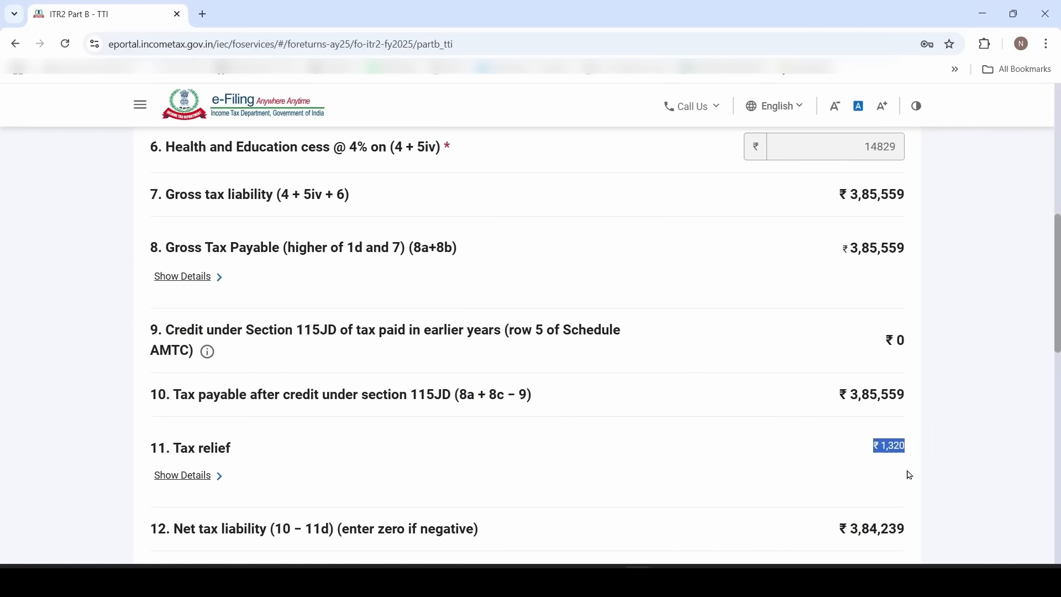
{"action": "scroll", "coordinate": [915, 467], "scroll_direction": "down", "scroll_amount": 4}
{"action": "left_click_drag", "start_coordinate": [822, 298], "coordinate": [930, 302]}
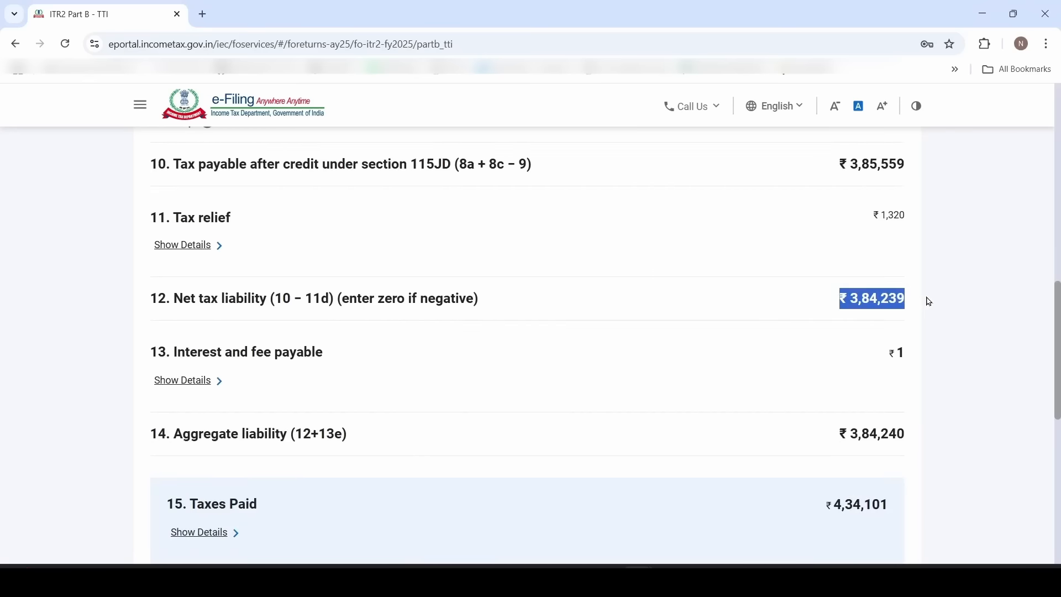
{"action": "left_click", "coordinate": [930, 302]}
{"action": "left_click_drag", "start_coordinate": [804, 351], "coordinate": [926, 352]}
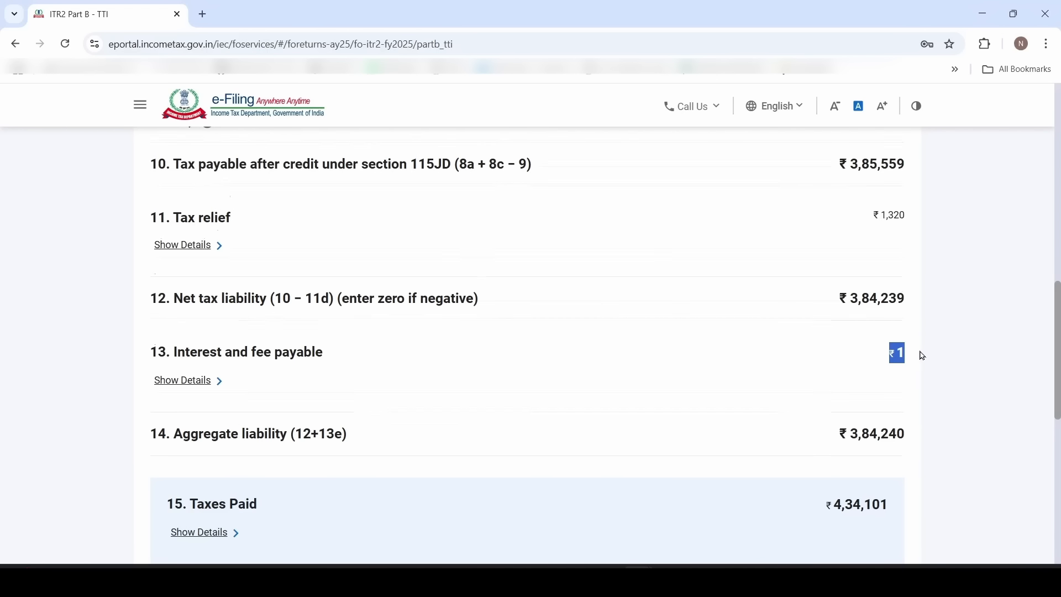
Review the taxes paid figure and the ₹ 49,861 refund line
{"action": "scroll", "coordinate": [915, 355], "scroll_direction": "down", "scroll_amount": 4}
{"action": "left_click_drag", "start_coordinate": [814, 277], "coordinate": [921, 280]}
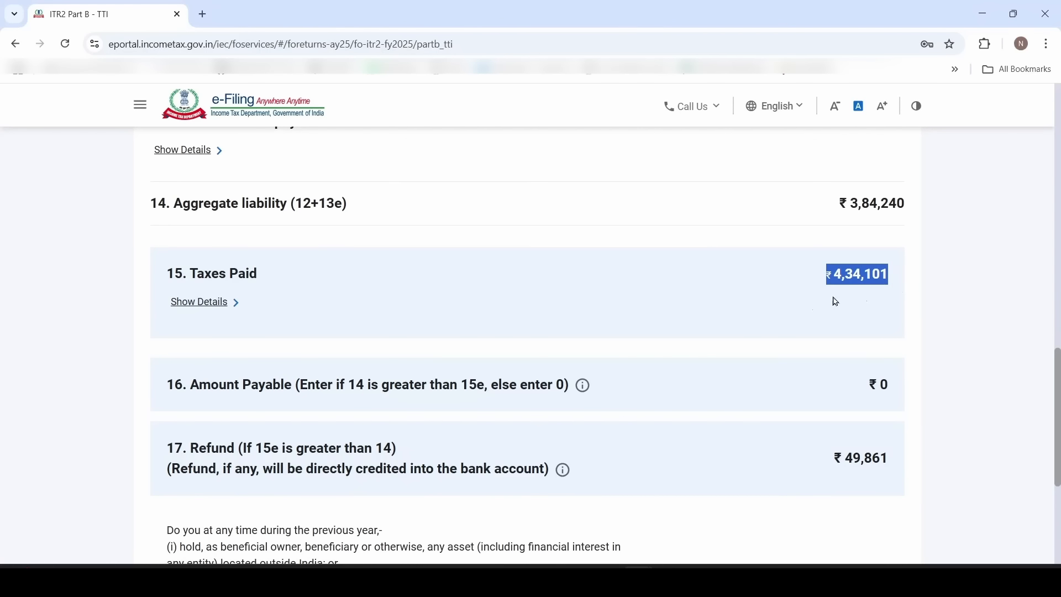
{"action": "left_click", "coordinate": [805, 307]}
{"action": "scroll", "coordinate": [805, 308], "scroll_direction": "down", "scroll_amount": 2}
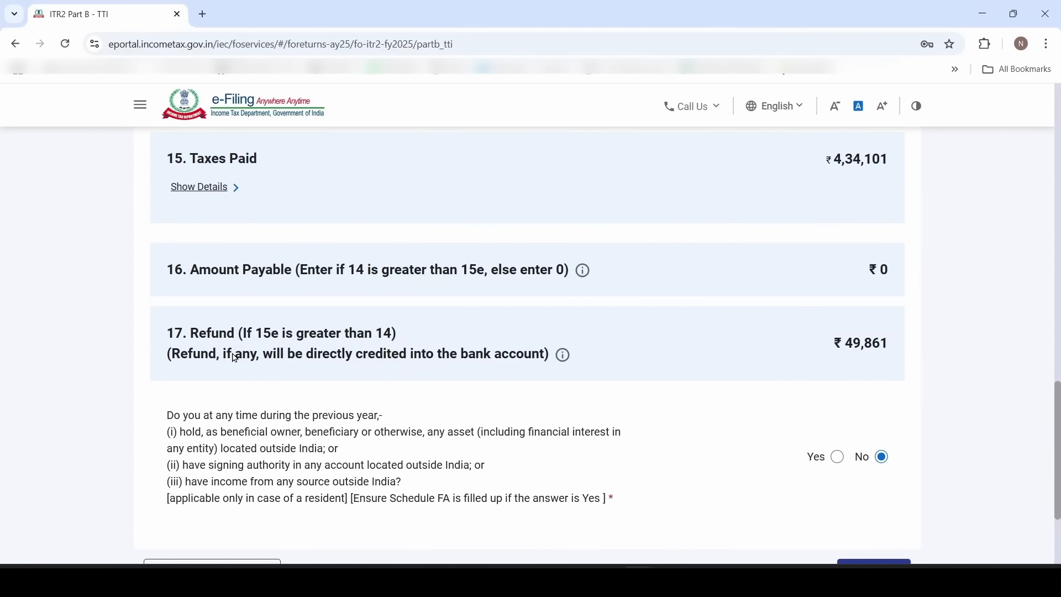
{"action": "left_click_drag", "start_coordinate": [263, 339], "coordinate": [624, 339]}
{"action": "left_click", "coordinate": [624, 339]}
Read the foreign assets question's conditions and answer Yes
{"action": "scroll", "coordinate": [265, 286], "scroll_direction": "down", "scroll_amount": 2}
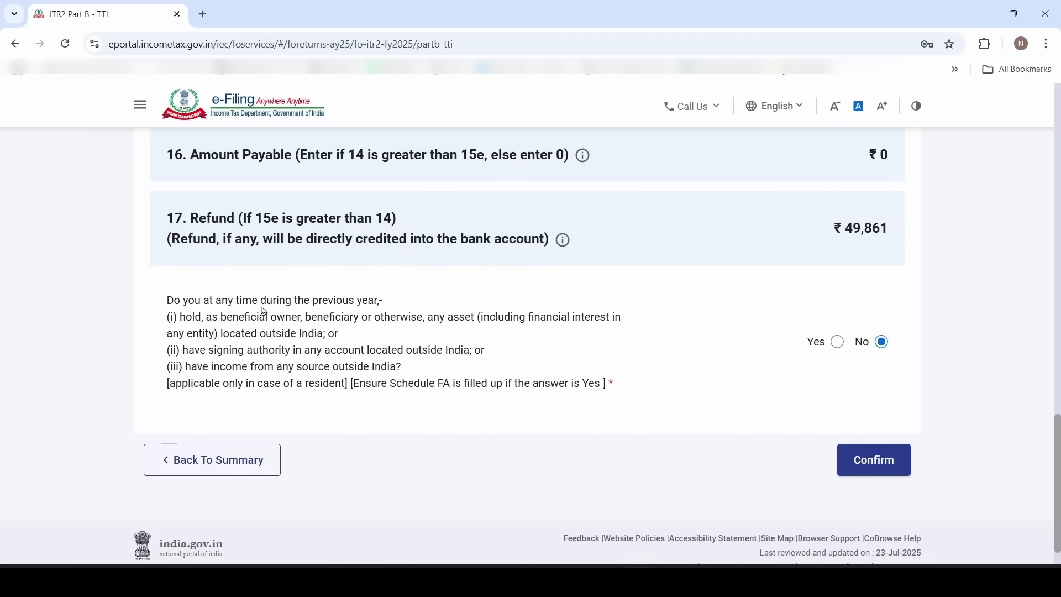
{"action": "left_click_drag", "start_coordinate": [221, 302], "coordinate": [369, 300]}
{"action": "left_click", "coordinate": [361, 329]}
{"action": "left_click_drag", "start_coordinate": [183, 319], "coordinate": [266, 320]}
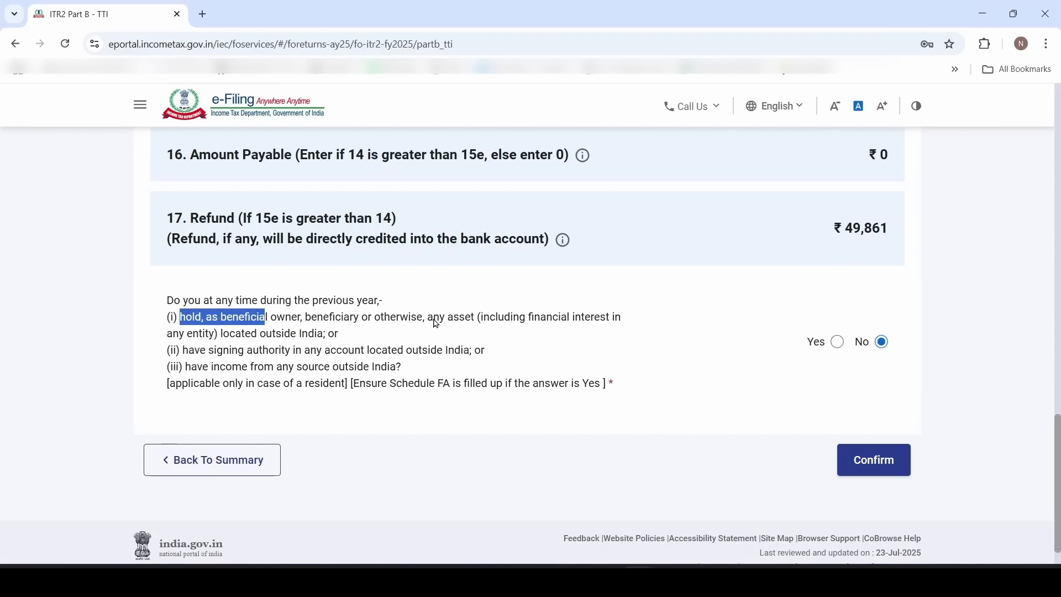
{"action": "left_click_drag", "start_coordinate": [429, 319], "coordinate": [481, 320]}
{"action": "left_click_drag", "start_coordinate": [302, 352], "coordinate": [383, 360]}
{"action": "left_click_drag", "start_coordinate": [217, 372], "coordinate": [312, 372]}
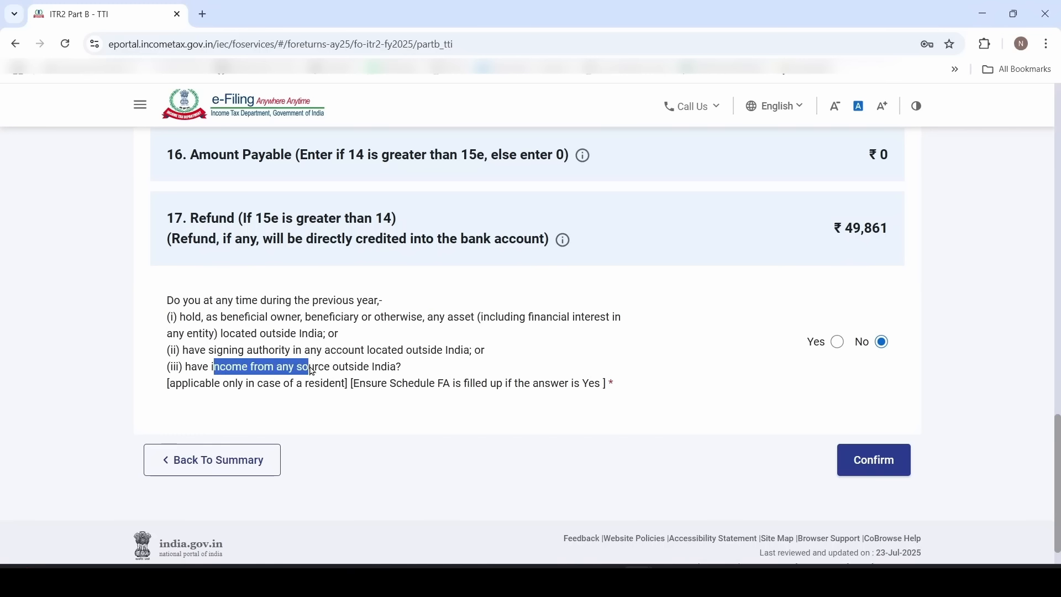
{"action": "left_click", "coordinate": [731, 356]}
{"action": "left_click", "coordinate": [838, 341]}
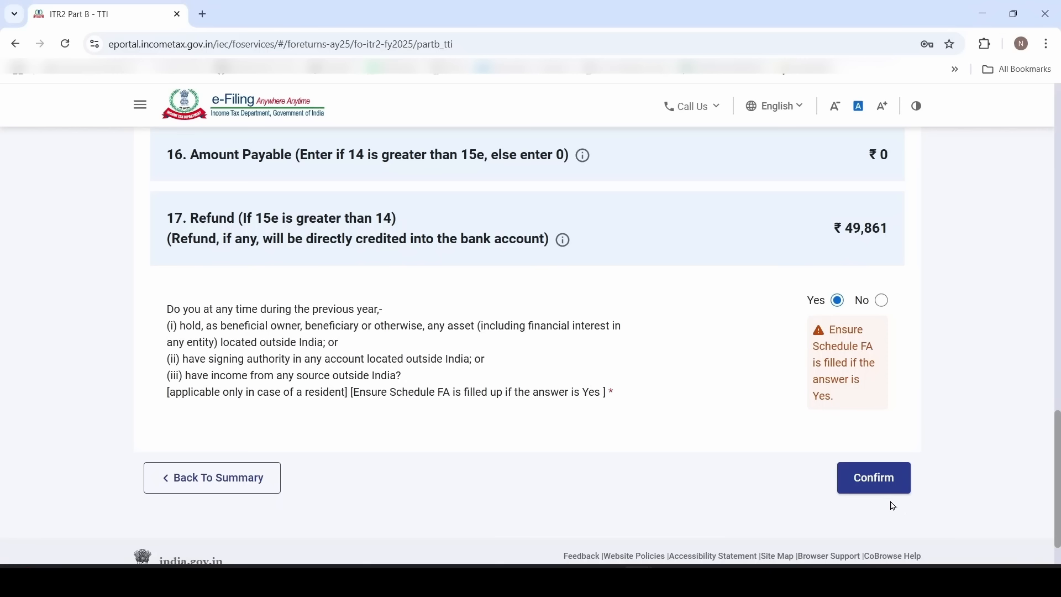
Confirm Part B - TTI, accept the declaration, and pass internal validation
{"action": "left_click", "coordinate": [888, 478]}
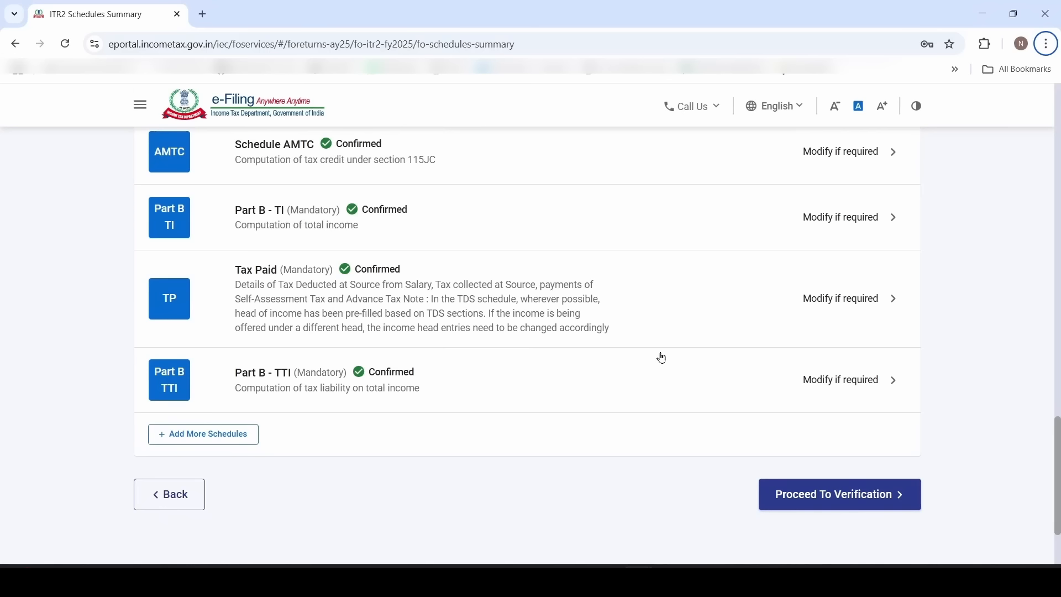
{"action": "left_click", "coordinate": [880, 507]}
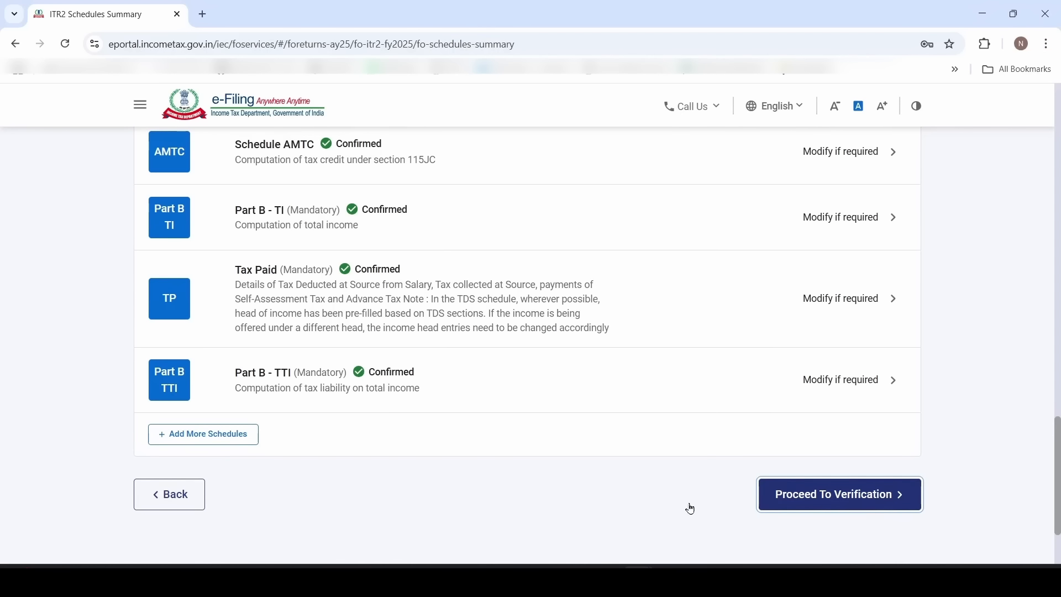
{"action": "left_click", "coordinate": [158, 208]}
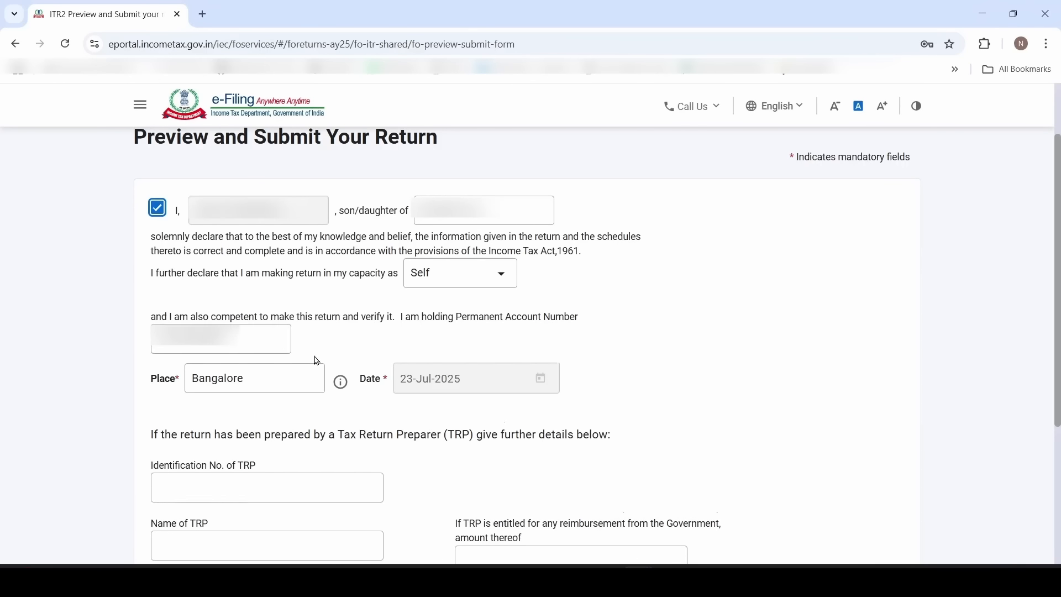
{"action": "scroll", "coordinate": [526, 393], "scroll_direction": "down", "scroll_amount": 4}
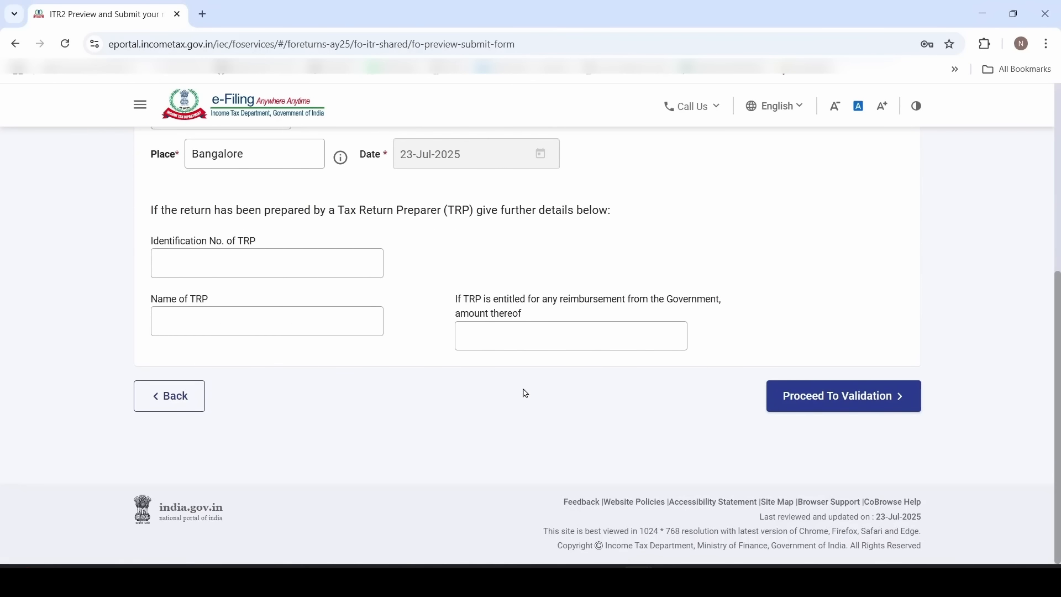
{"action": "left_click", "coordinate": [841, 397]}
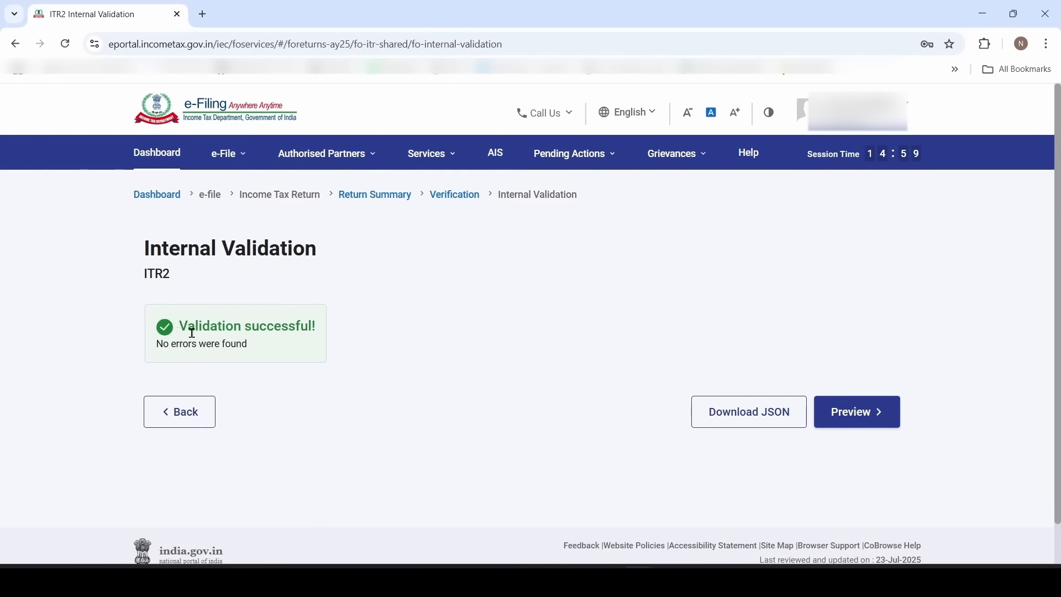
Preview the return's Schedule Salary, then pass upload level validation with no errors
{"action": "left_click", "coordinate": [879, 414]}
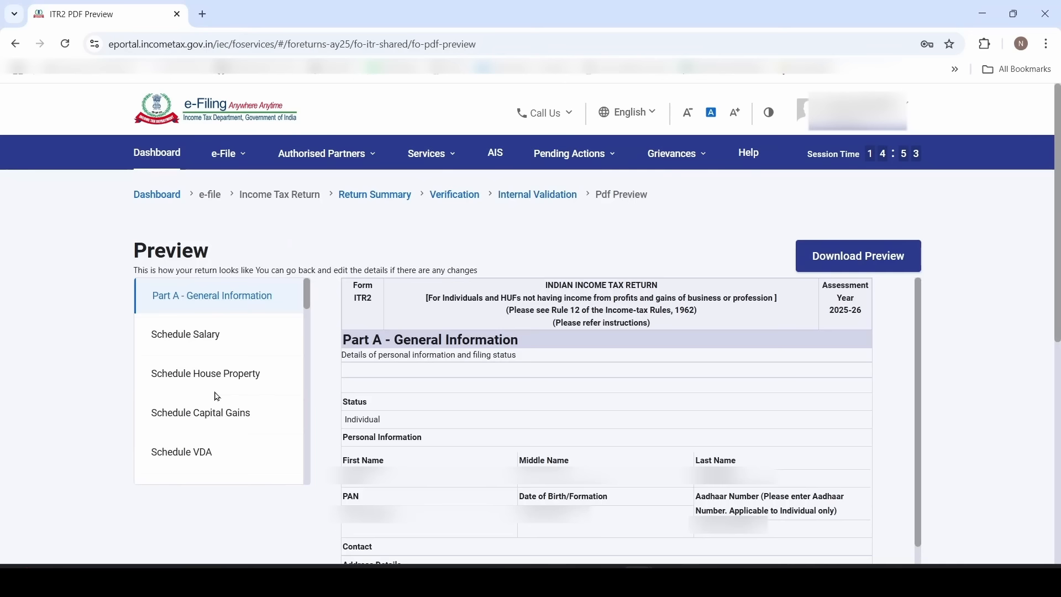
{"action": "left_click", "coordinate": [203, 337]}
{"action": "scroll", "coordinate": [485, 474], "scroll_direction": "down", "scroll_amount": 1}
{"action": "scroll", "coordinate": [485, 474], "scroll_direction": "down", "scroll_amount": 10}
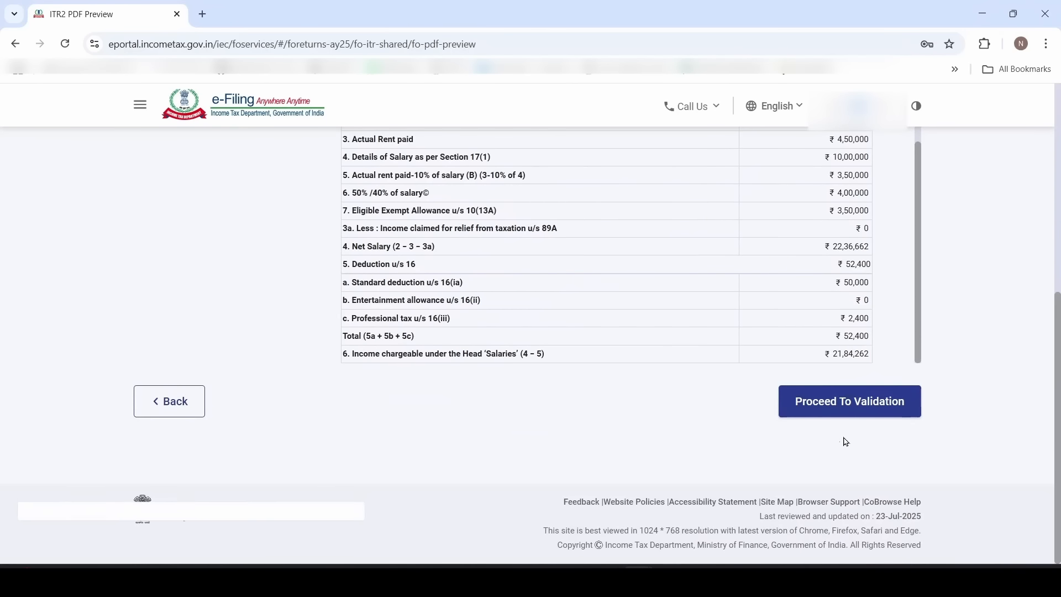
{"action": "left_click", "coordinate": [863, 403]}
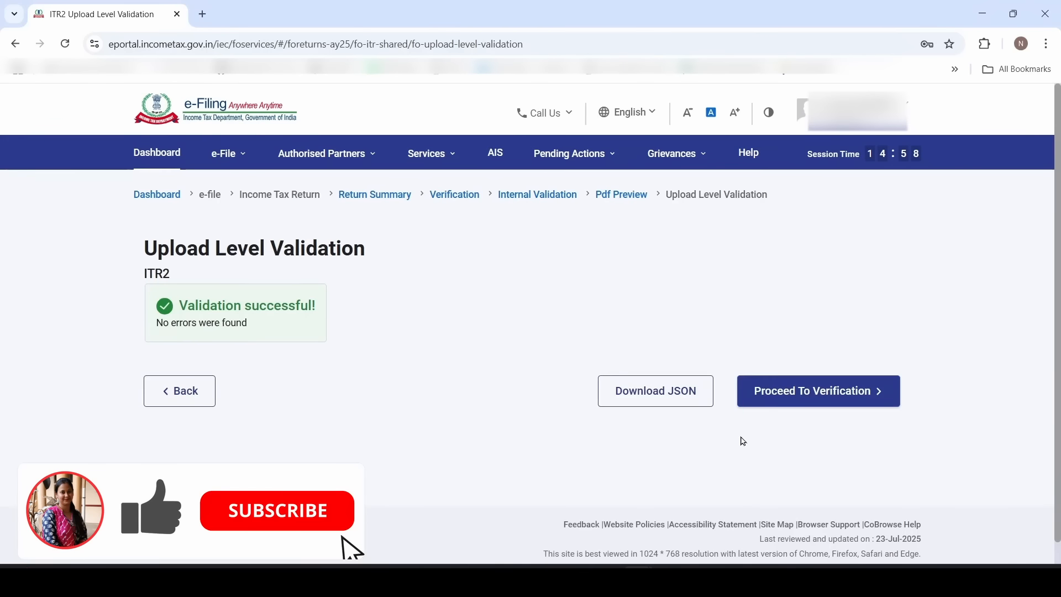